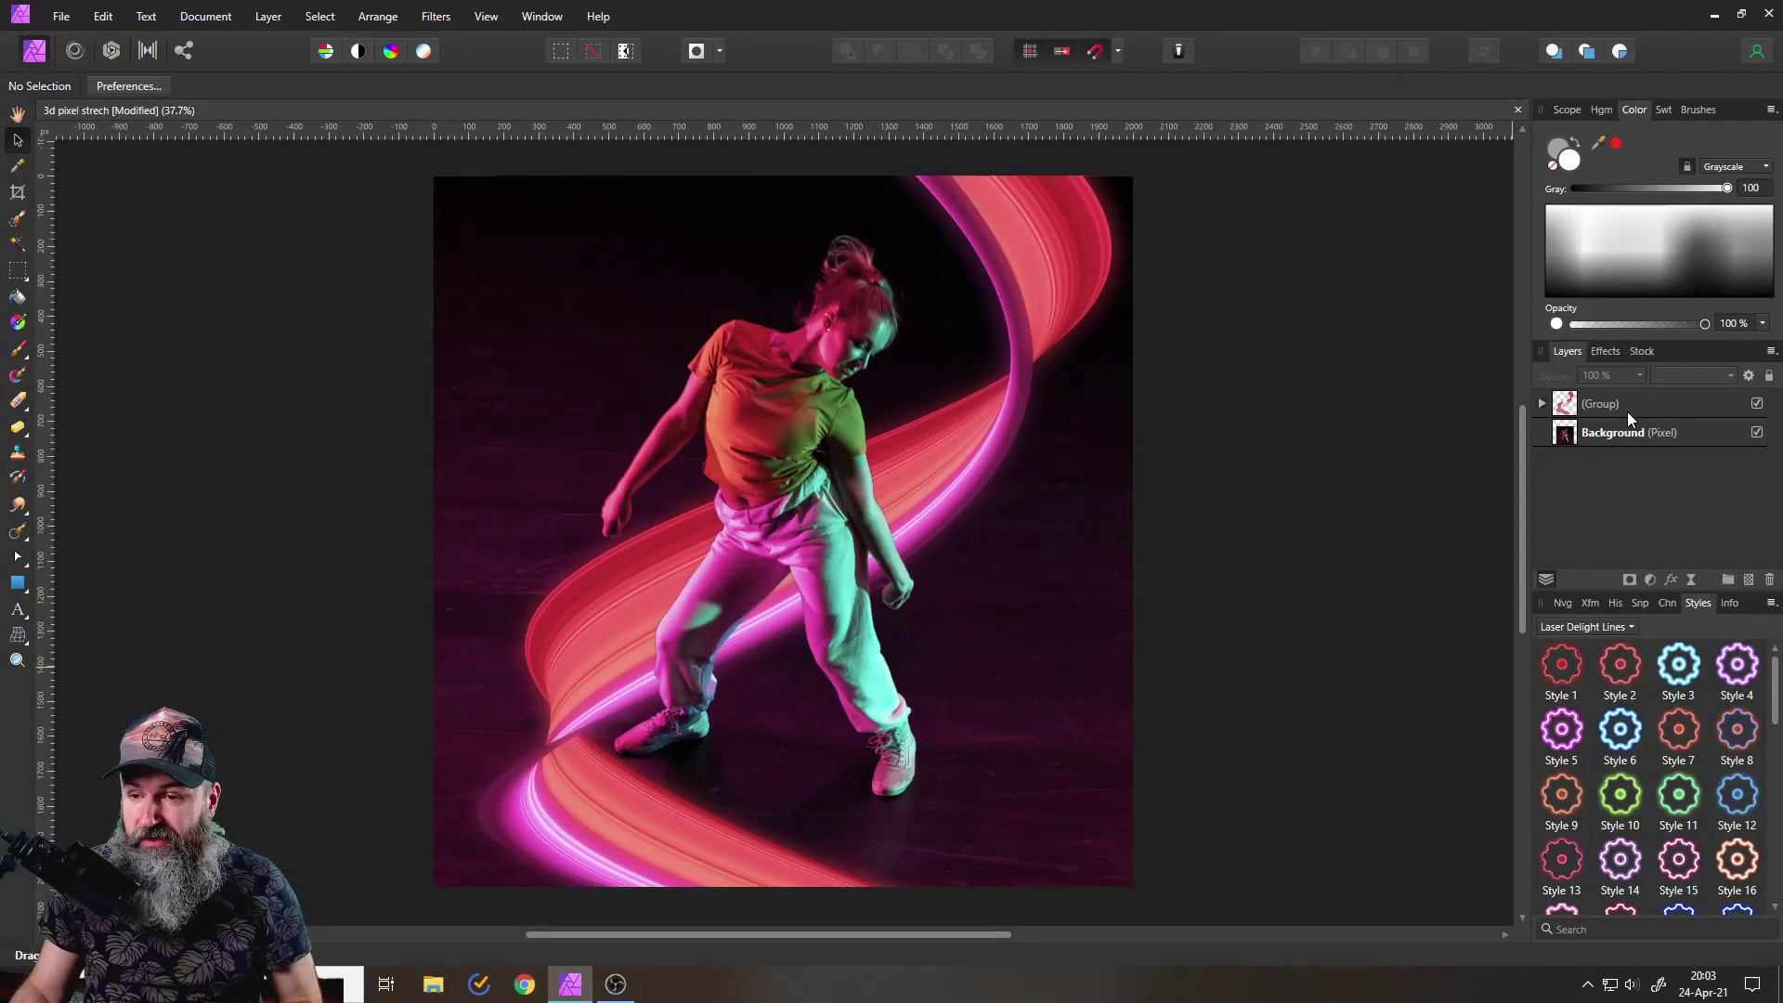
- Delete the top Group layer holding the spiral ribbon, leaving only the Background photo
{"action": "left_click", "coordinate": [1628, 409]}
{"action": "left_click", "coordinate": [1770, 581]}
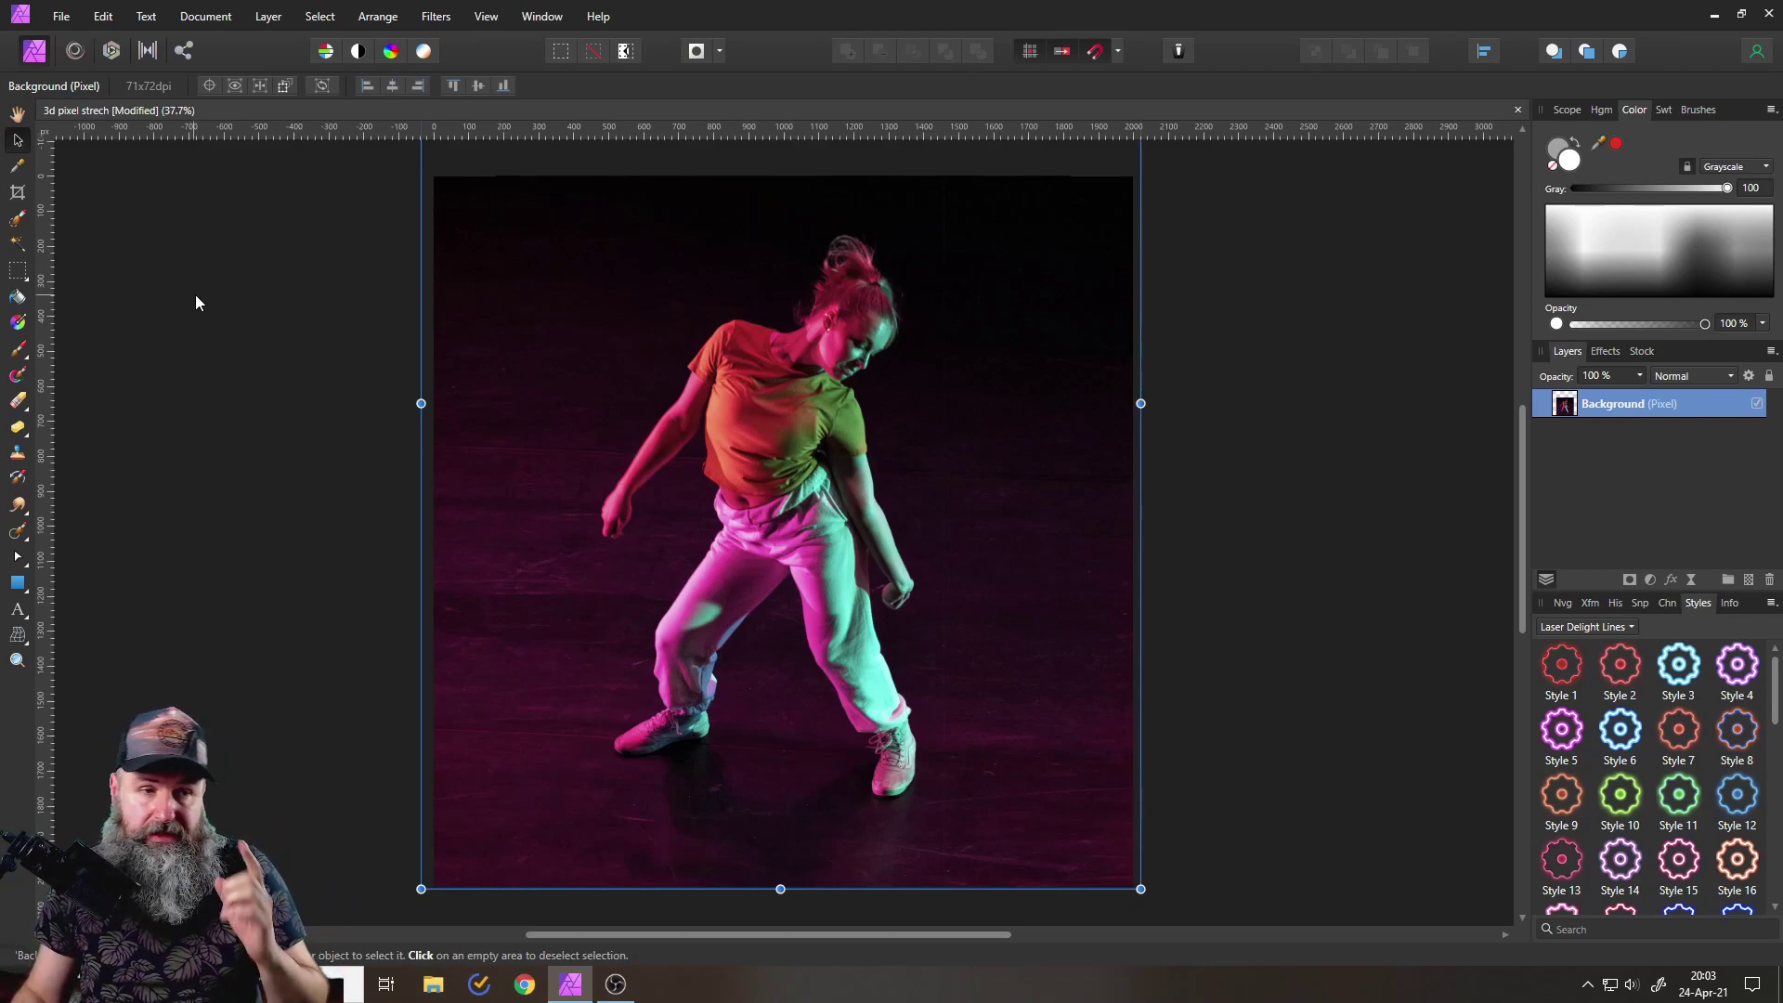
- Paint a selection over the top-left and right-side background with a 245 px Selection Brush
{"action": "left_click", "coordinate": [14, 227]}
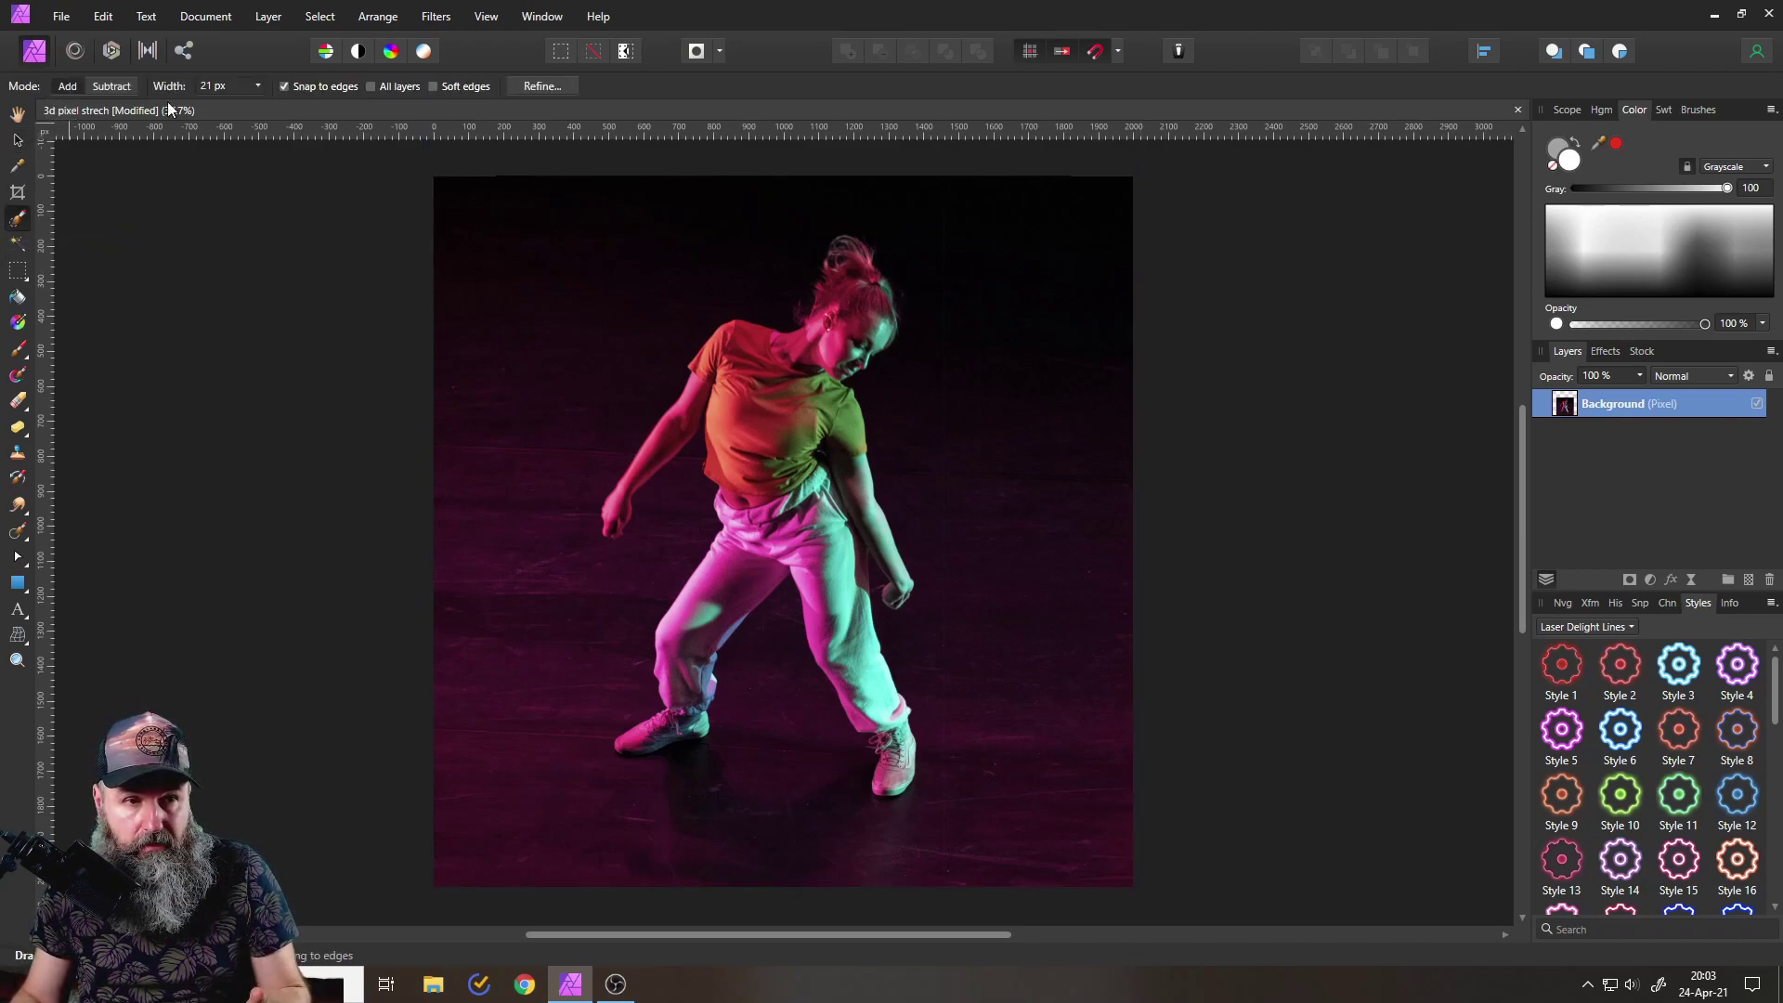
{"action": "left_click_drag", "start_coordinate": [303, 105], "coordinate": [319, 102]}
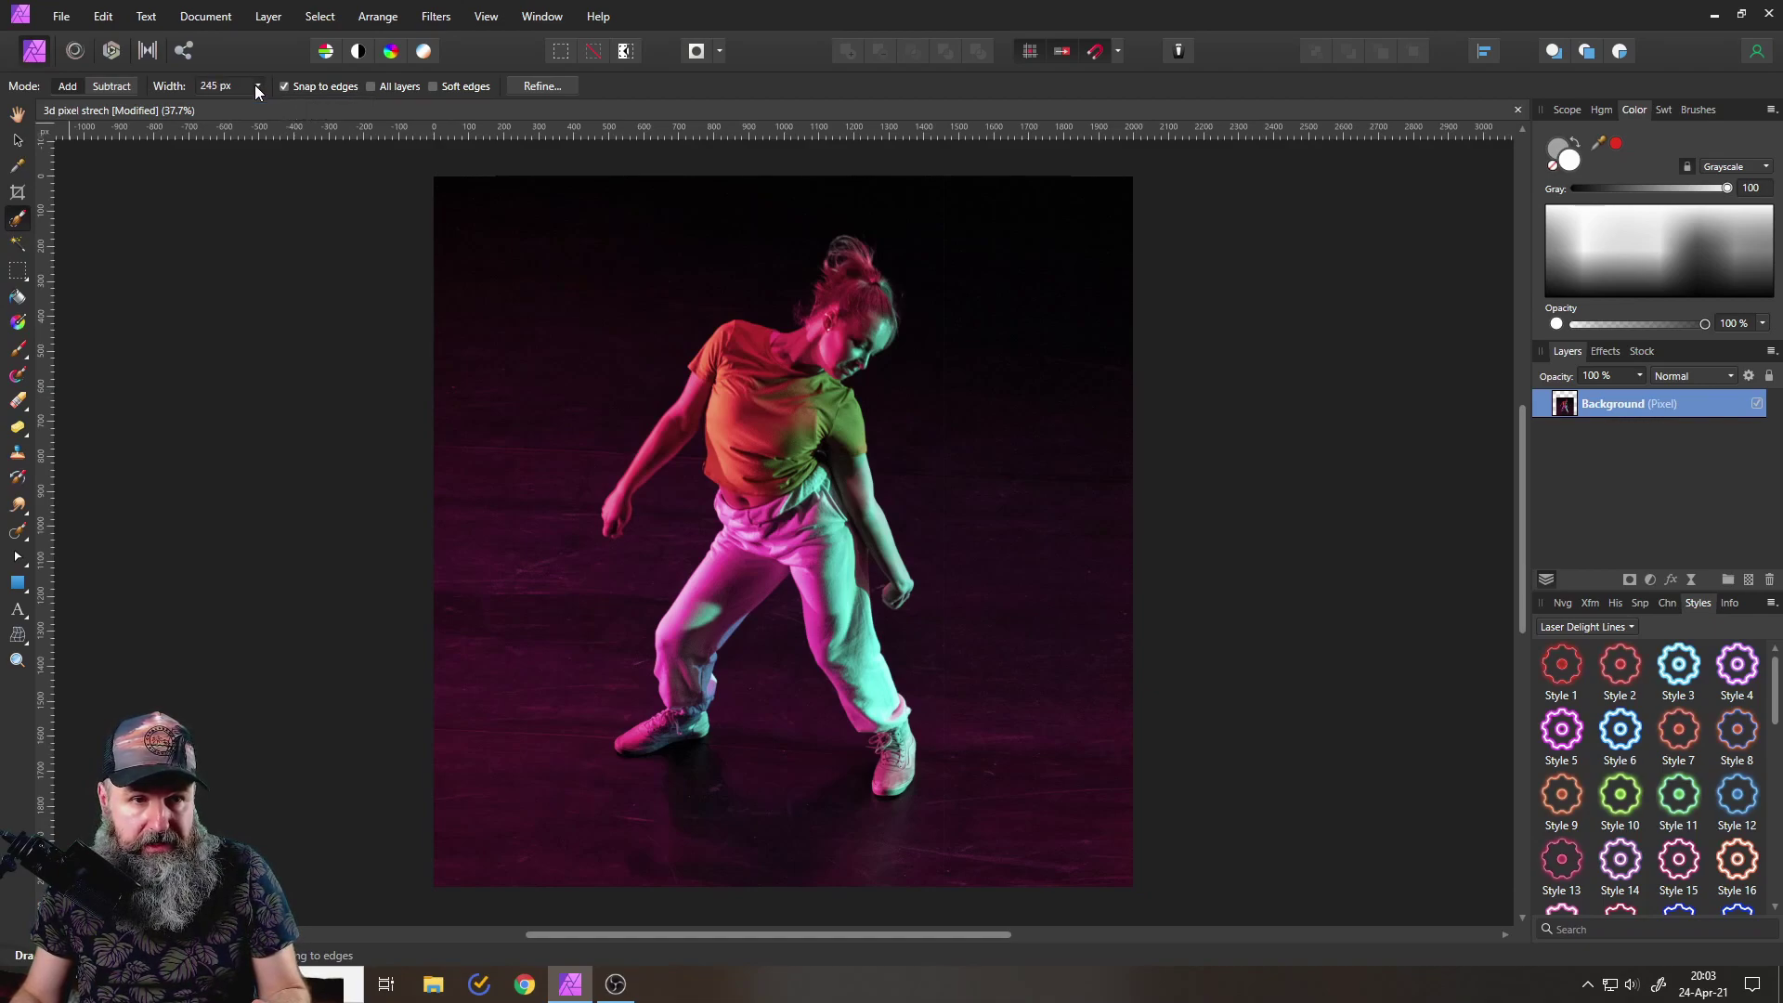
{"action": "left_click_drag", "start_coordinate": [529, 247], "coordinate": [510, 240]}
{"action": "mouse_move", "coordinate": [975, 274]}
{"action": "left_mouse_down"}
{"action": "mouse_move", "coordinate": [1024, 301]}
{"action": "mouse_move", "coordinate": [1059, 800]}
{"action": "mouse_move", "coordinate": [981, 842]}
{"action": "mouse_move", "coordinate": [849, 866]}
{"action": "mouse_move", "coordinate": [772, 753]}
{"action": "mouse_move", "coordinate": [603, 839]}
{"action": "mouse_move", "coordinate": [504, 735]}
{"action": "mouse_move", "coordinate": [532, 591]}
{"action": "left_mouse_up"}
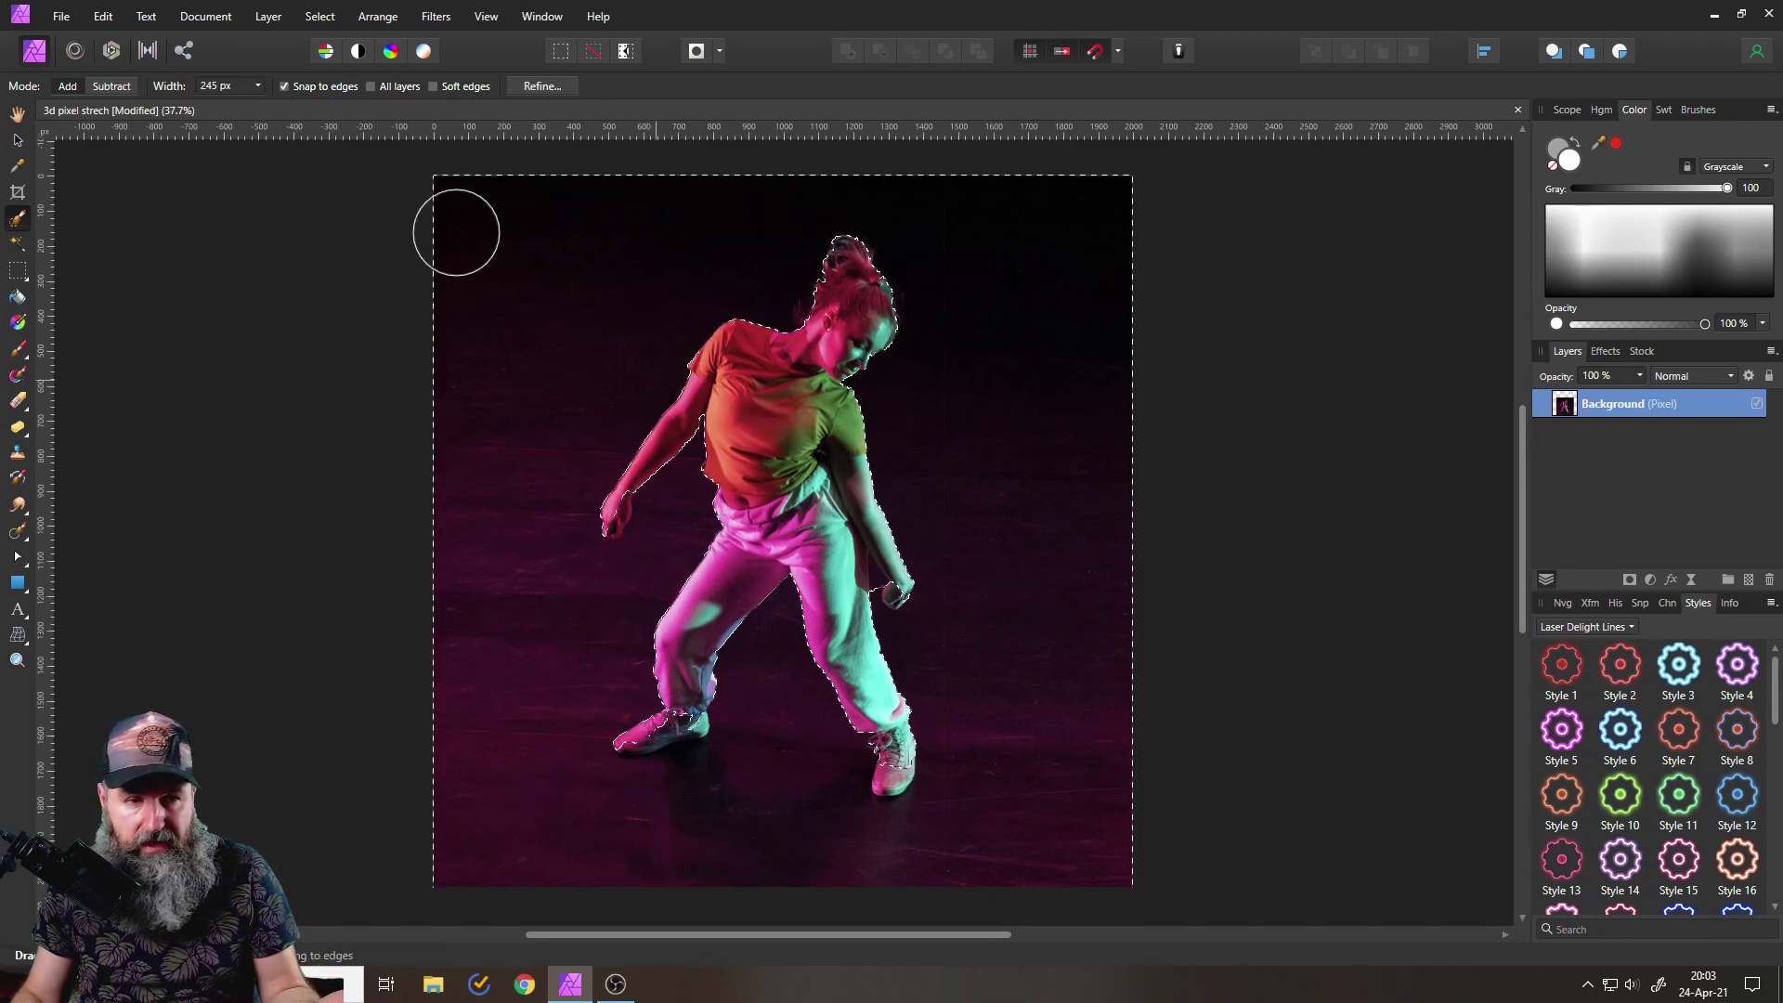
- Shrink the selection brush to 24 px and set it to Add mode
{"action": "left_click", "coordinate": [259, 86]}
{"action": "left_click_drag", "start_coordinate": [215, 105], "coordinate": [206, 105]}
{"action": "left_click", "coordinate": [258, 85]}
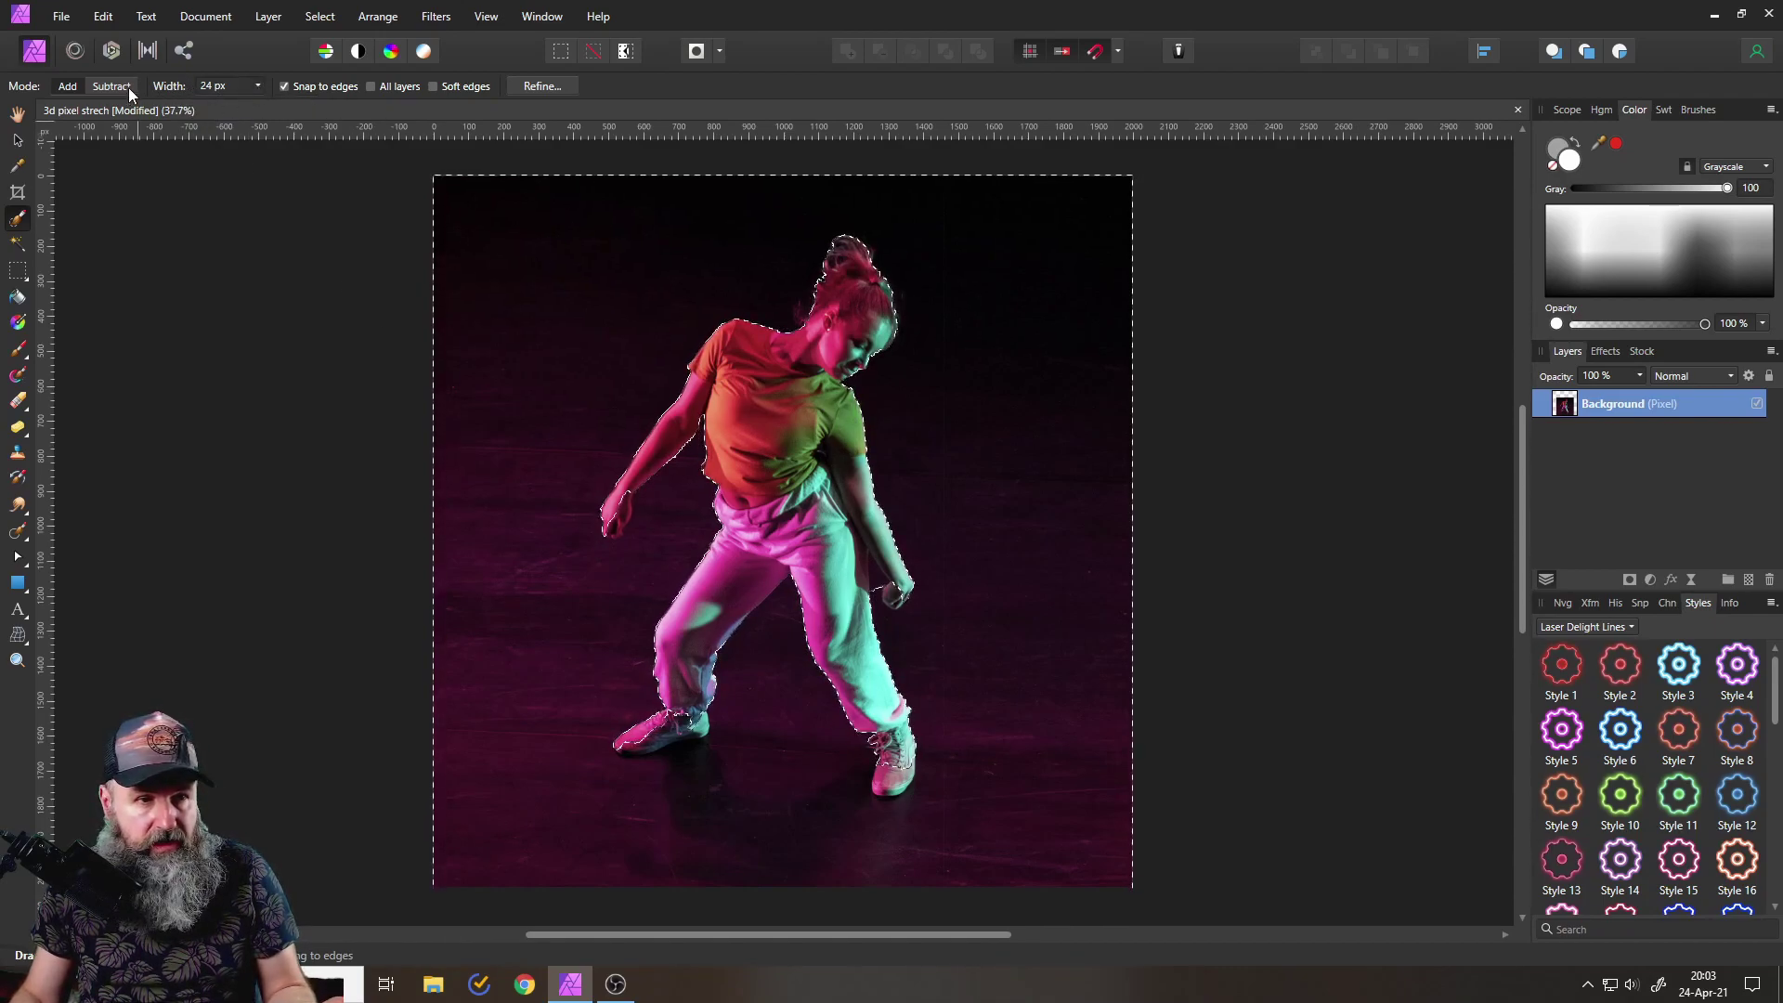
{"action": "left_click", "coordinate": [67, 85]}
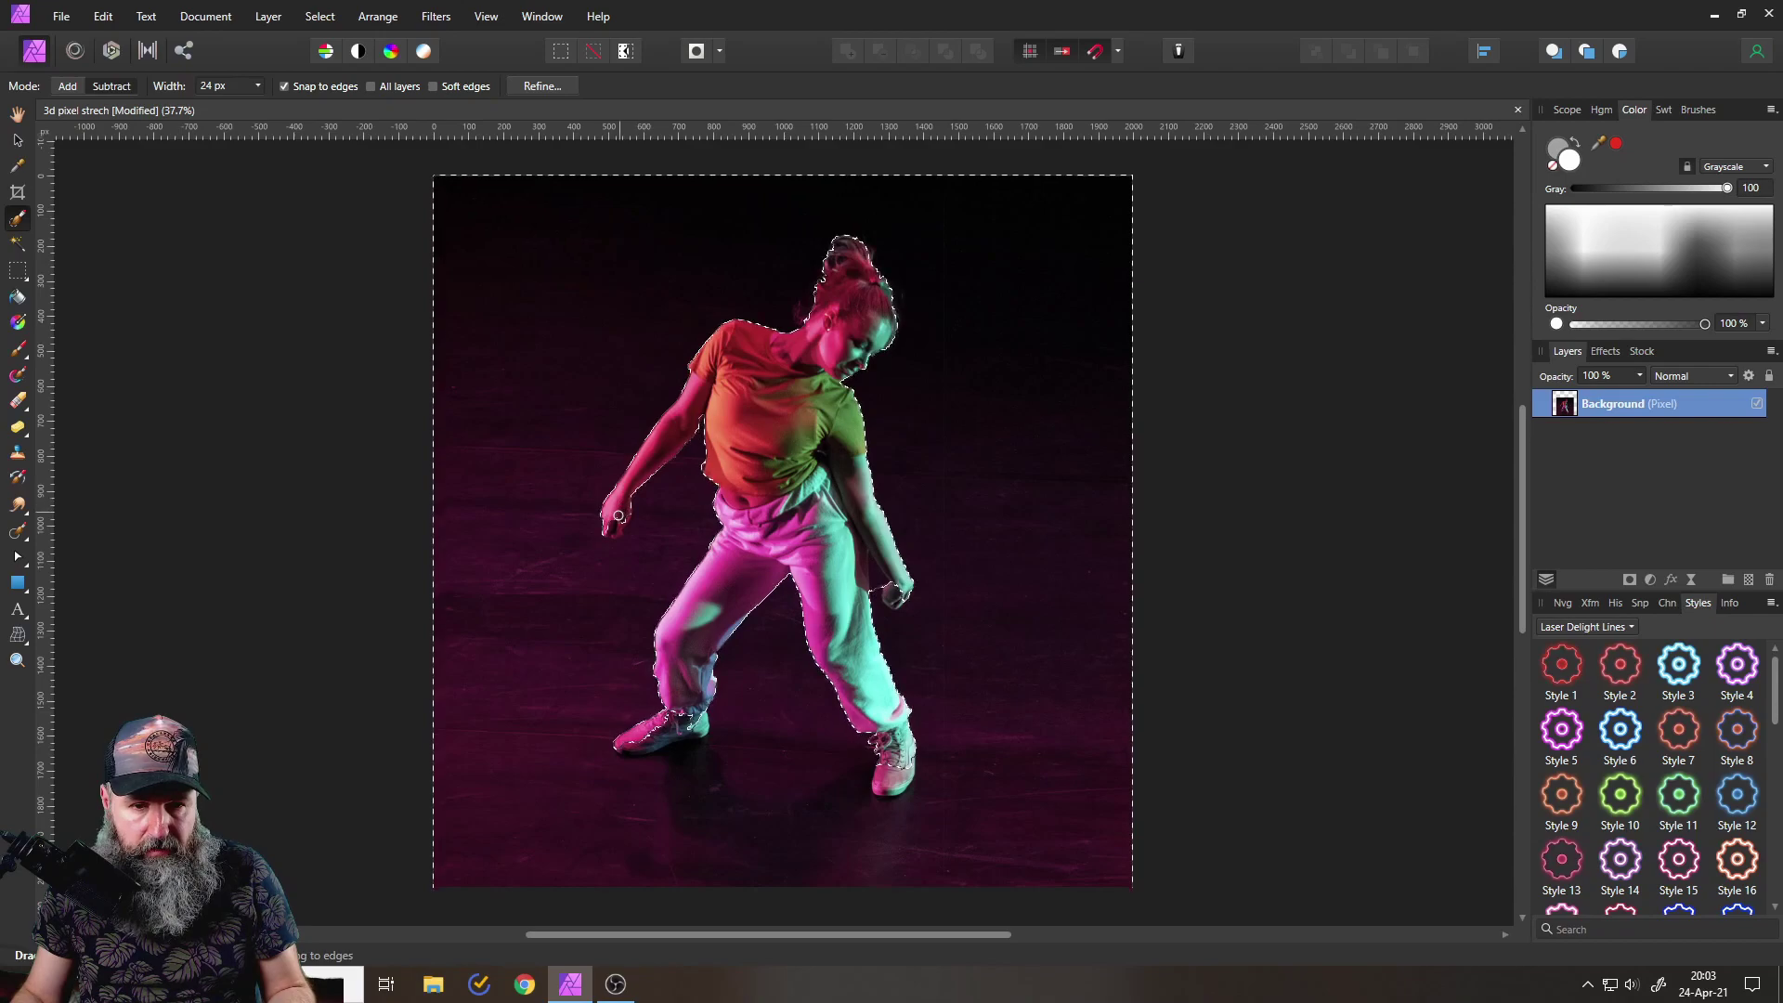
{"action": "scroll", "coordinate": [616, 528], "scroll_direction": "up", "scroll_amount": 8}
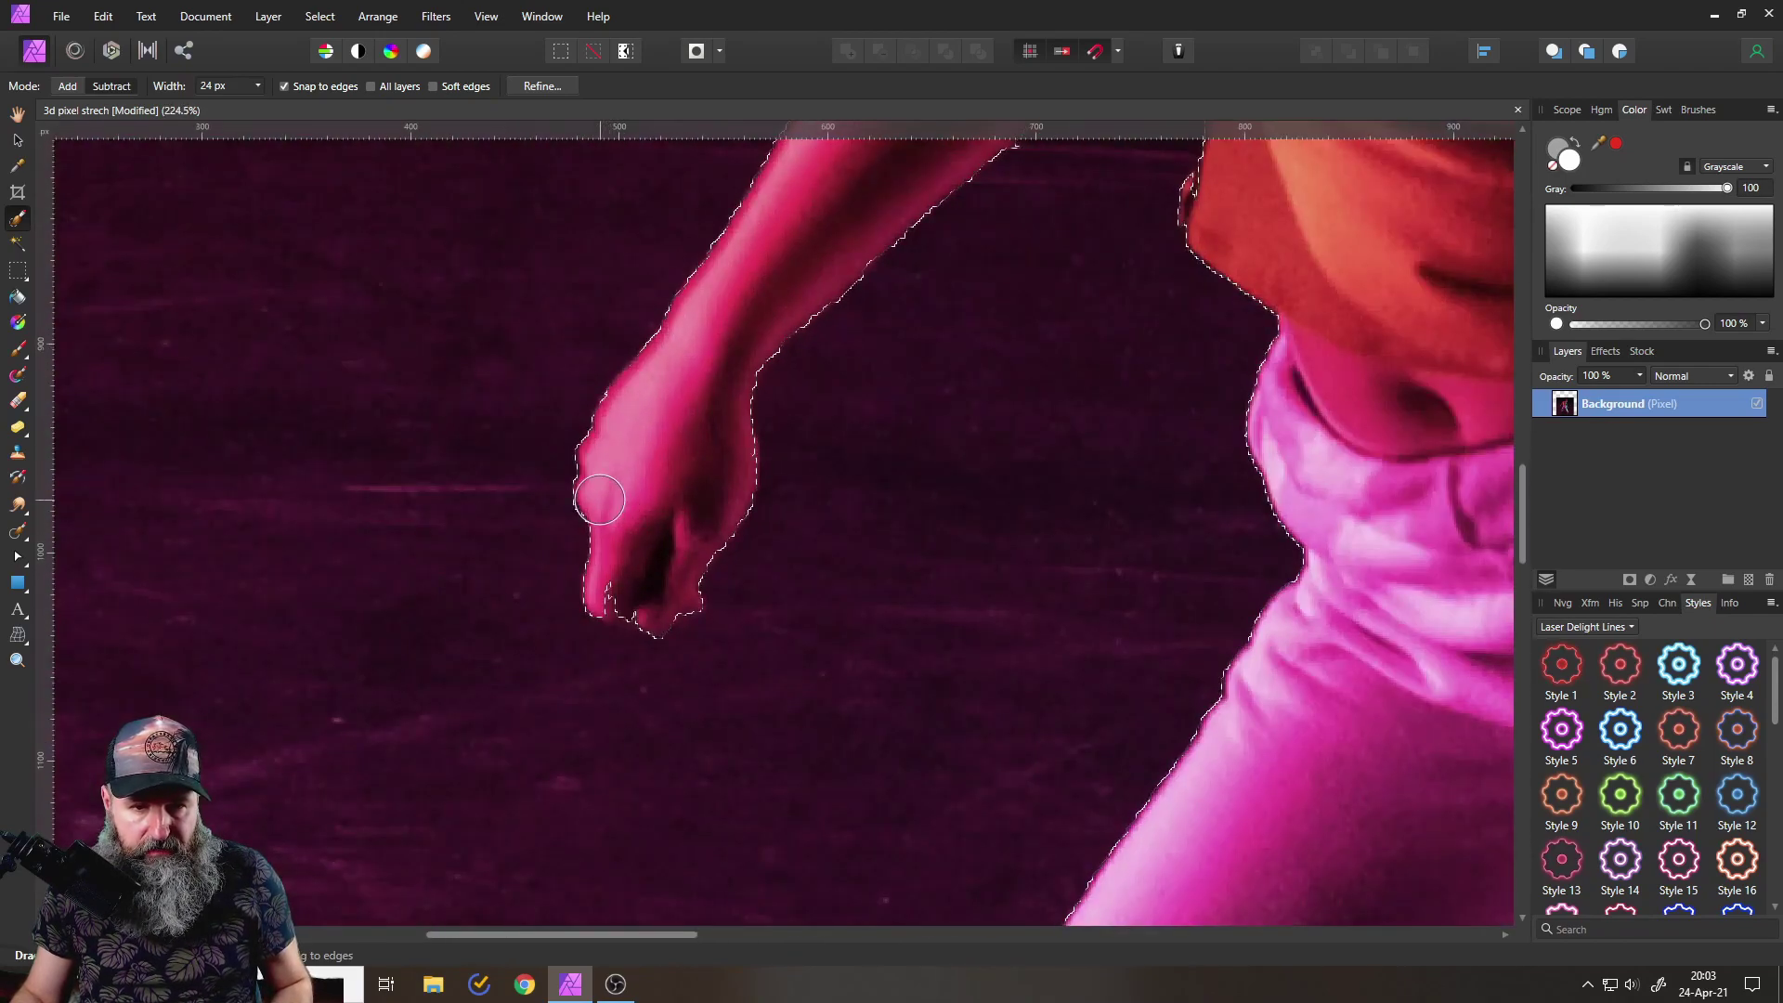
{"action": "scroll", "coordinate": [668, 458], "scroll_direction": "down", "scroll_amount": 5}
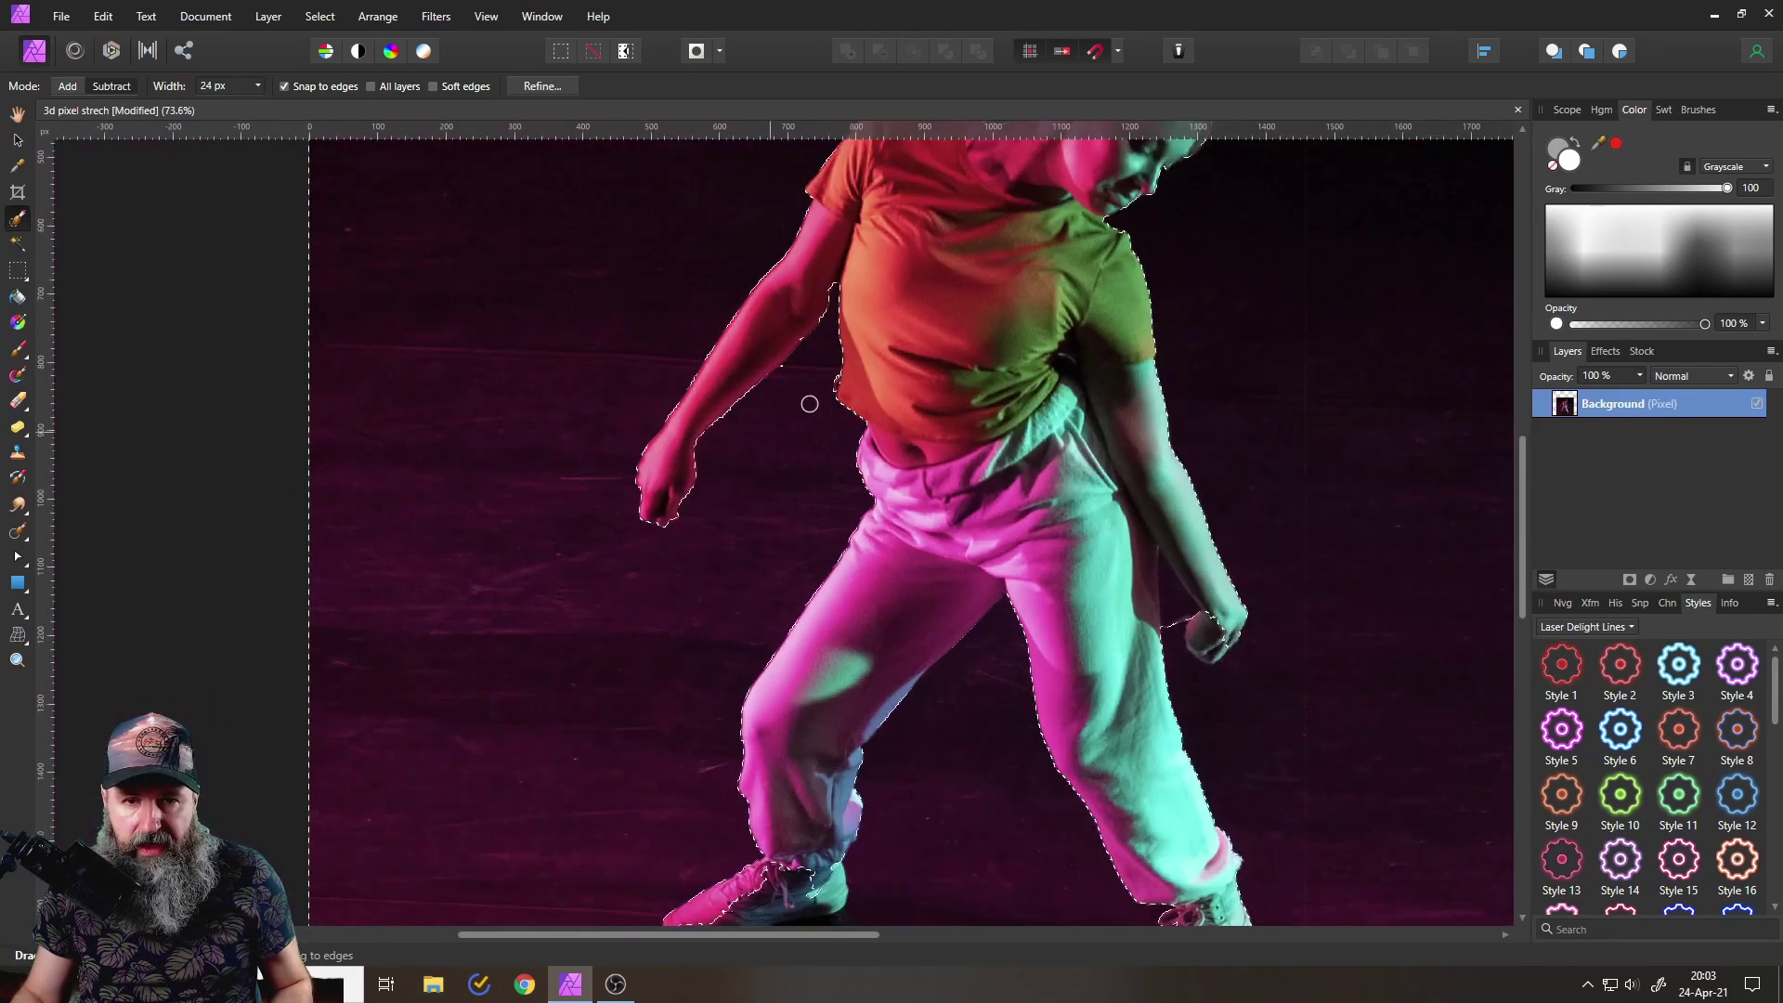
{"action": "scroll", "coordinate": [1067, 656], "scroll_direction": "up", "scroll_amount": 6}
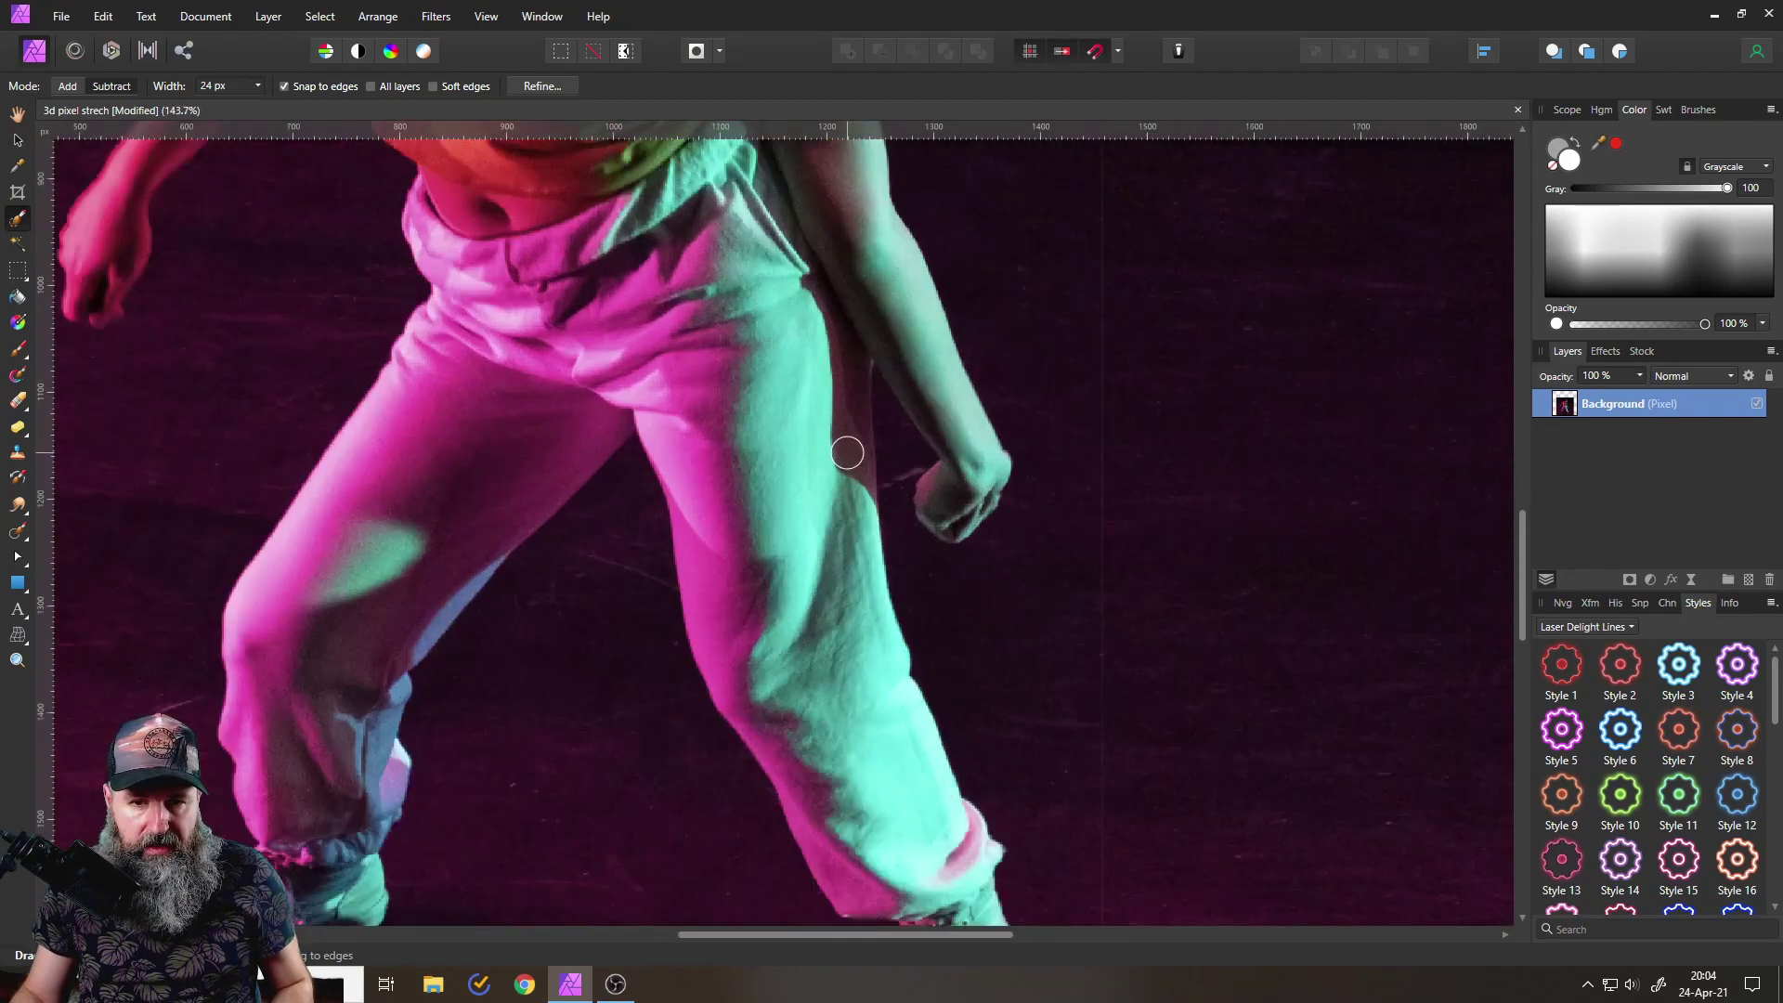
- Fix the selection in the gap between torso and arm, subtracting then adding back
{"action": "key", "text": "alt"}
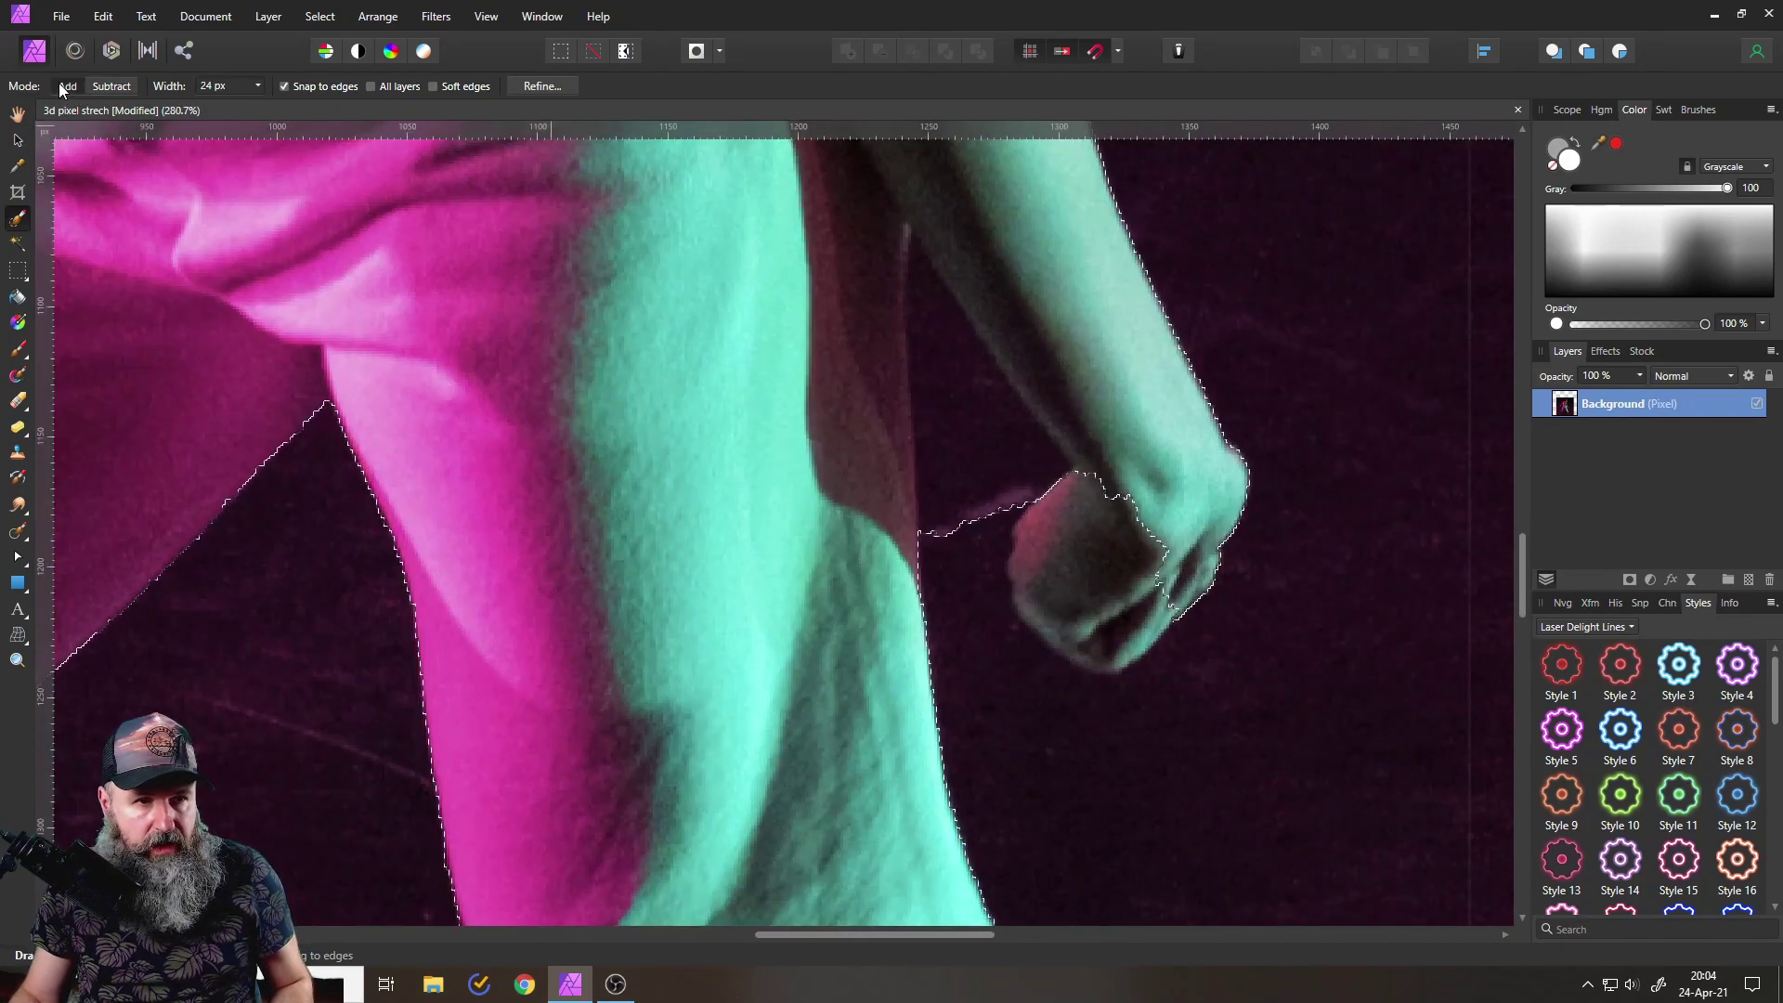
{"action": "mouse_move", "coordinate": [906, 458]}
{"action": "left_mouse_down"}
{"action": "mouse_move", "coordinate": [967, 490]}
{"action": "mouse_move", "coordinate": [939, 378]}
{"action": "mouse_move", "coordinate": [985, 214]}
{"action": "left_mouse_up"}
{"action": "mouse_move", "coordinate": [776, 247]}
{"action": "left_mouse_down"}
{"action": "mouse_move", "coordinate": [823, 387]}
{"action": "mouse_move", "coordinate": [886, 325]}
{"action": "mouse_move", "coordinate": [1010, 269]}
{"action": "mouse_move", "coordinate": [1159, 500]}
{"action": "mouse_move", "coordinate": [1114, 550]}
{"action": "mouse_move", "coordinate": [1104, 523]}
{"action": "mouse_move", "coordinate": [1113, 592]}
{"action": "left_mouse_up"}
{"action": "scroll", "coordinate": [1113, 592], "scroll_direction": "down", "scroll_amount": 3}
{"action": "scroll", "coordinate": [1079, 649], "scroll_direction": "down", "scroll_amount": 5}
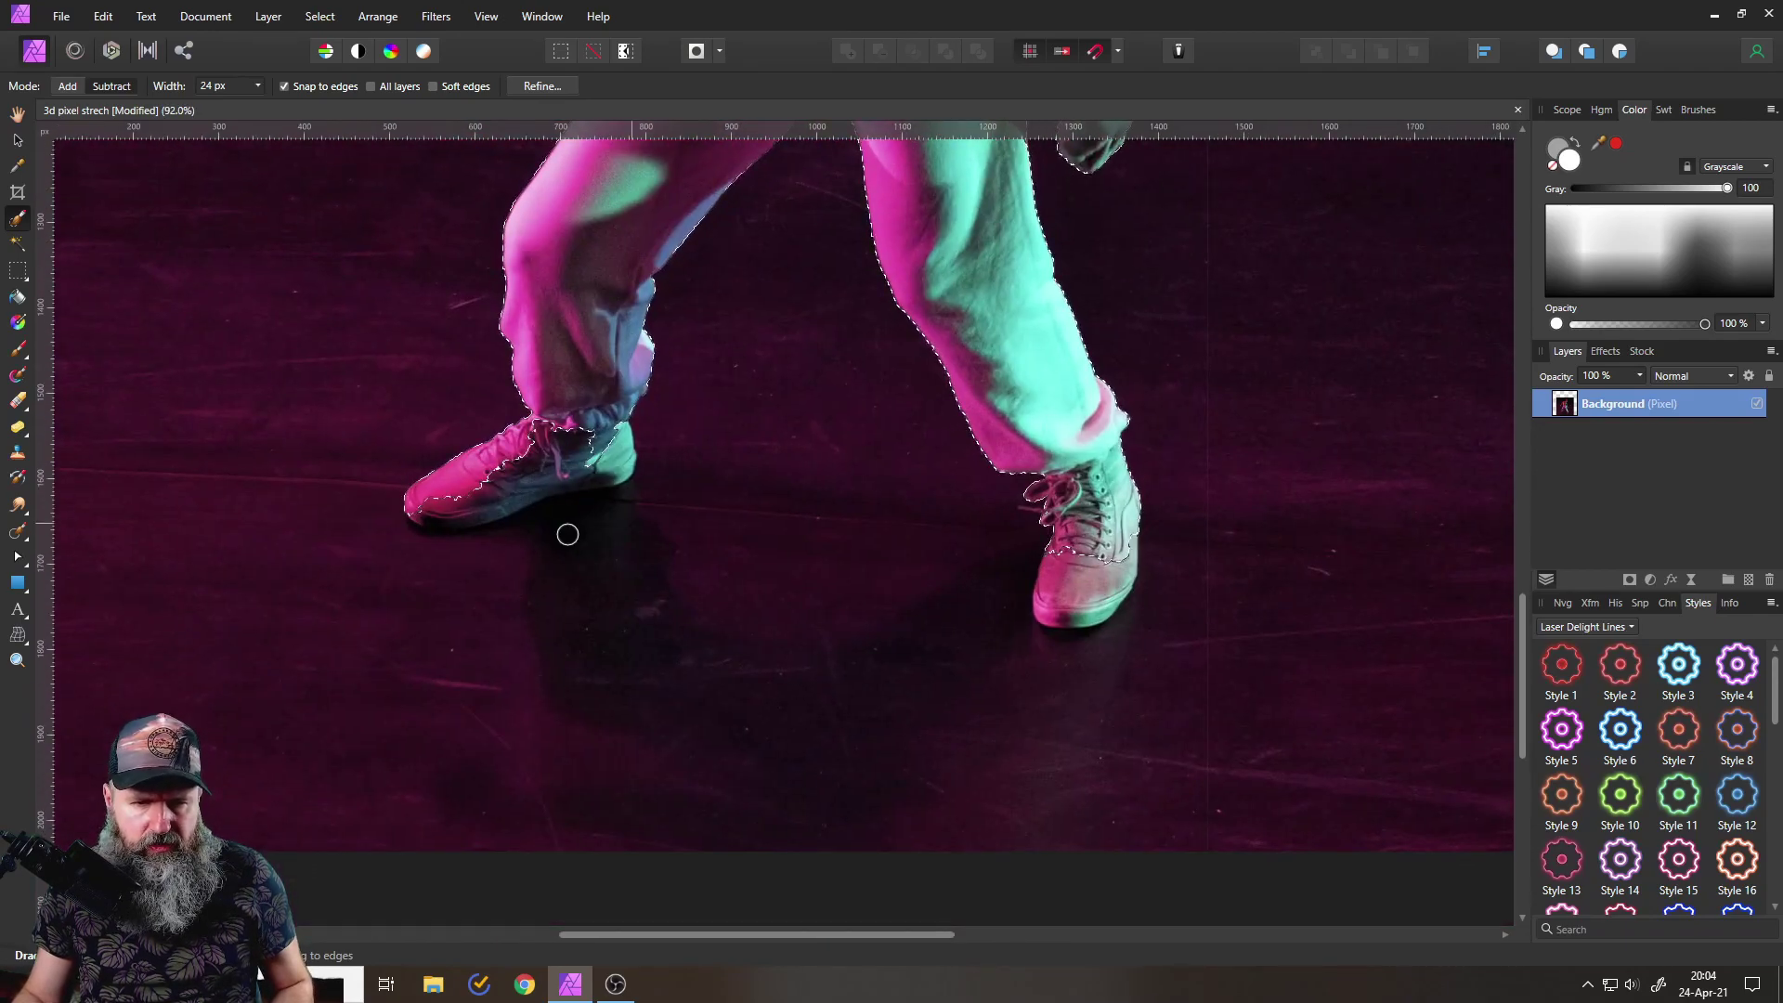
{"action": "scroll", "coordinate": [565, 521], "scroll_direction": "up", "scroll_amount": 3}
- Correct the selection edges around the left shoe and the right leg and shoe
{"action": "mouse_move", "coordinate": [484, 349]}
{"action": "left_mouse_down"}
{"action": "mouse_move", "coordinate": [478, 291]}
{"action": "mouse_move", "coordinate": [505, 350]}
{"action": "mouse_move", "coordinate": [346, 486]}
{"action": "mouse_move", "coordinate": [159, 536]}
{"action": "mouse_move", "coordinate": [239, 545]}
{"action": "mouse_move", "coordinate": [557, 410]}
{"action": "mouse_move", "coordinate": [629, 418]}
{"action": "mouse_move", "coordinate": [632, 485]}
{"action": "left_mouse_up"}
{"action": "scroll", "coordinate": [1312, 455], "scroll_direction": "down", "scroll_amount": 3}
{"action": "scroll", "coordinate": [1047, 514], "scroll_direction": "up", "scroll_amount": 1}
{"action": "mouse_move", "coordinate": [1170, 306]}
{"action": "left_mouse_down"}
{"action": "mouse_move", "coordinate": [1301, 502]}
{"action": "mouse_move", "coordinate": [1273, 656]}
{"action": "left_mouse_up"}
{"action": "scroll", "coordinate": [1272, 656], "scroll_direction": "down", "scroll_amount": 3}
{"action": "scroll", "coordinate": [921, 459], "scroll_direction": "up", "scroll_amount": 3}
{"action": "scroll", "coordinate": [932, 604], "scroll_direction": "left", "scroll_amount": 2}
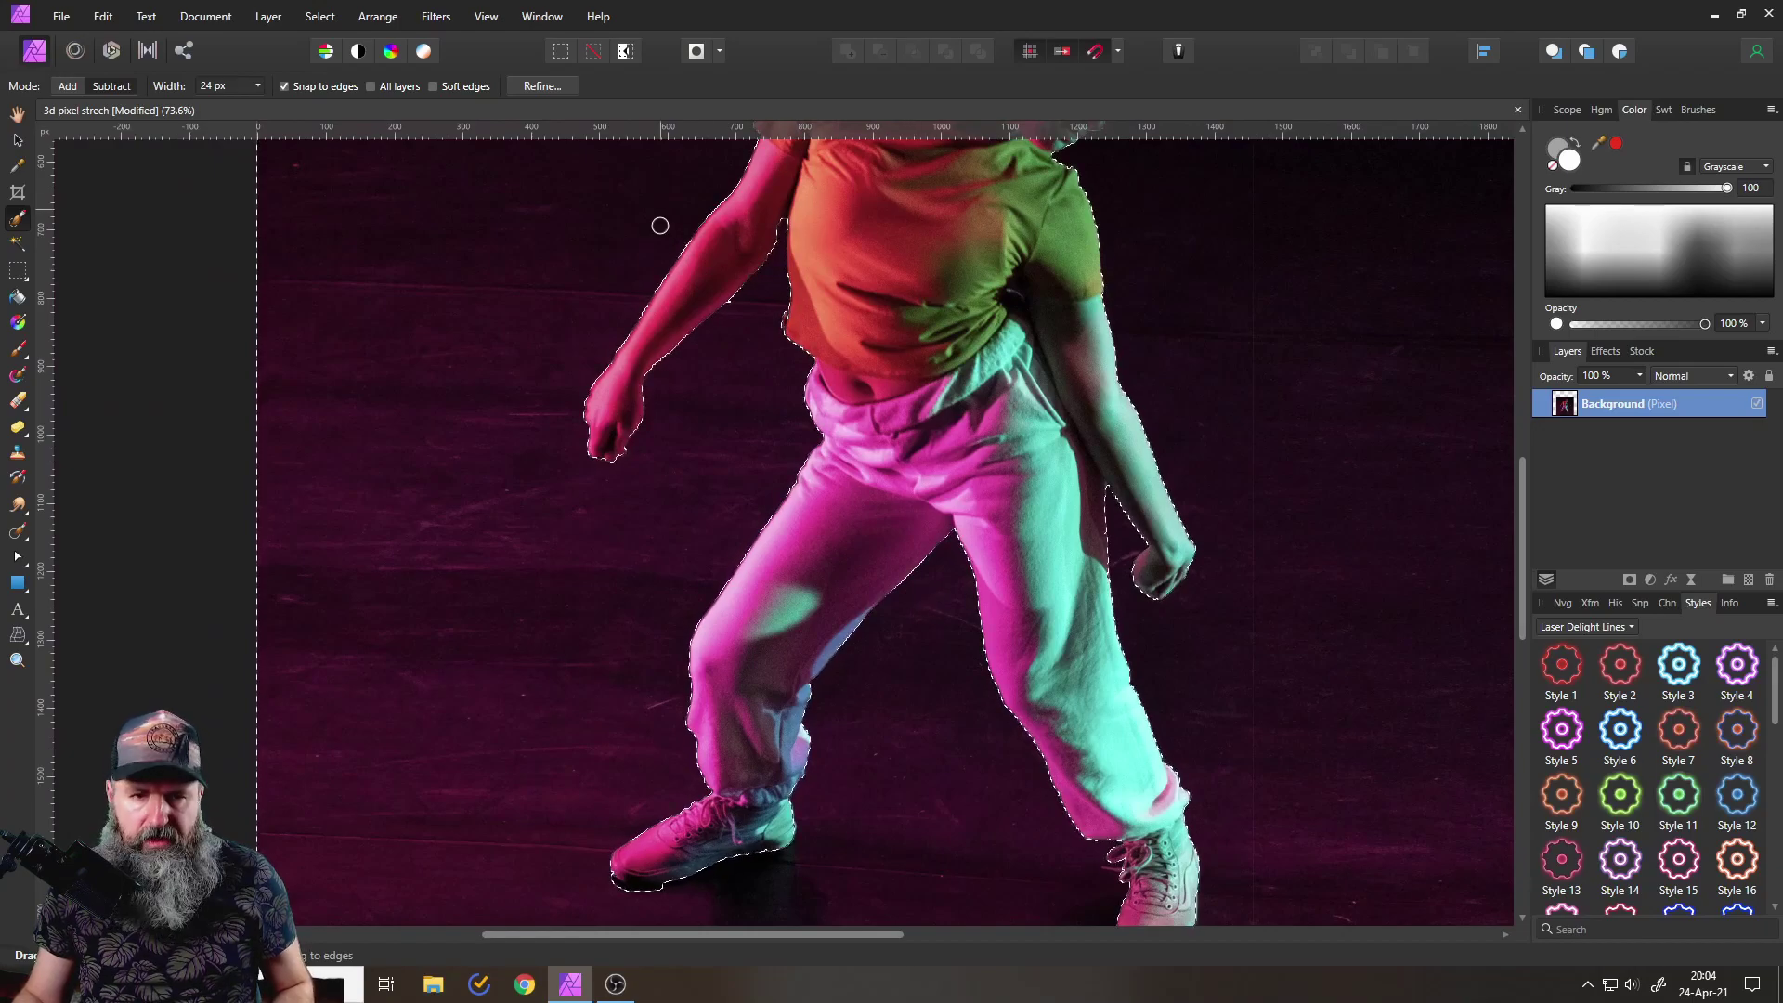
- Refine the selection with matte edges at 10% border width around the hair and outline, then apply
{"action": "left_click", "coordinate": [543, 91]}
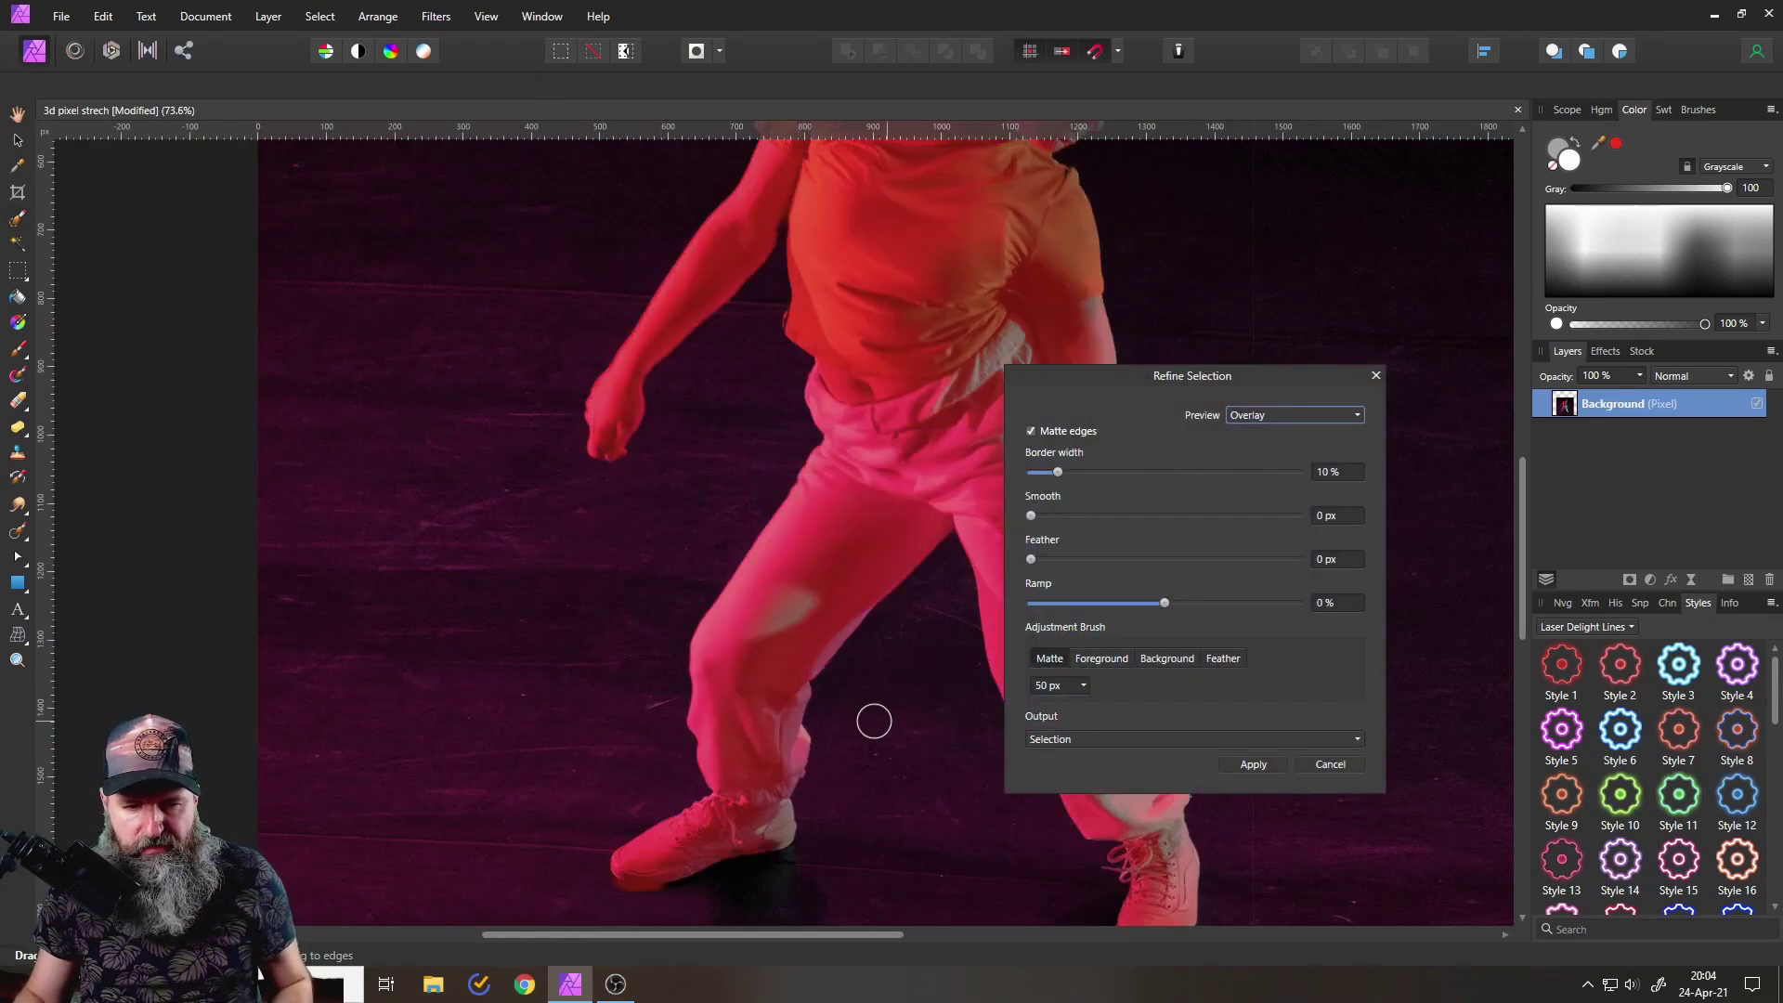
{"action": "scroll", "coordinate": [929, 557], "scroll_direction": "up", "scroll_amount": 6}
{"action": "scroll", "coordinate": [892, 650], "scroll_direction": "right", "scroll_amount": 2}
{"action": "scroll", "coordinate": [836, 465], "scroll_direction": "up", "scroll_amount": 3}
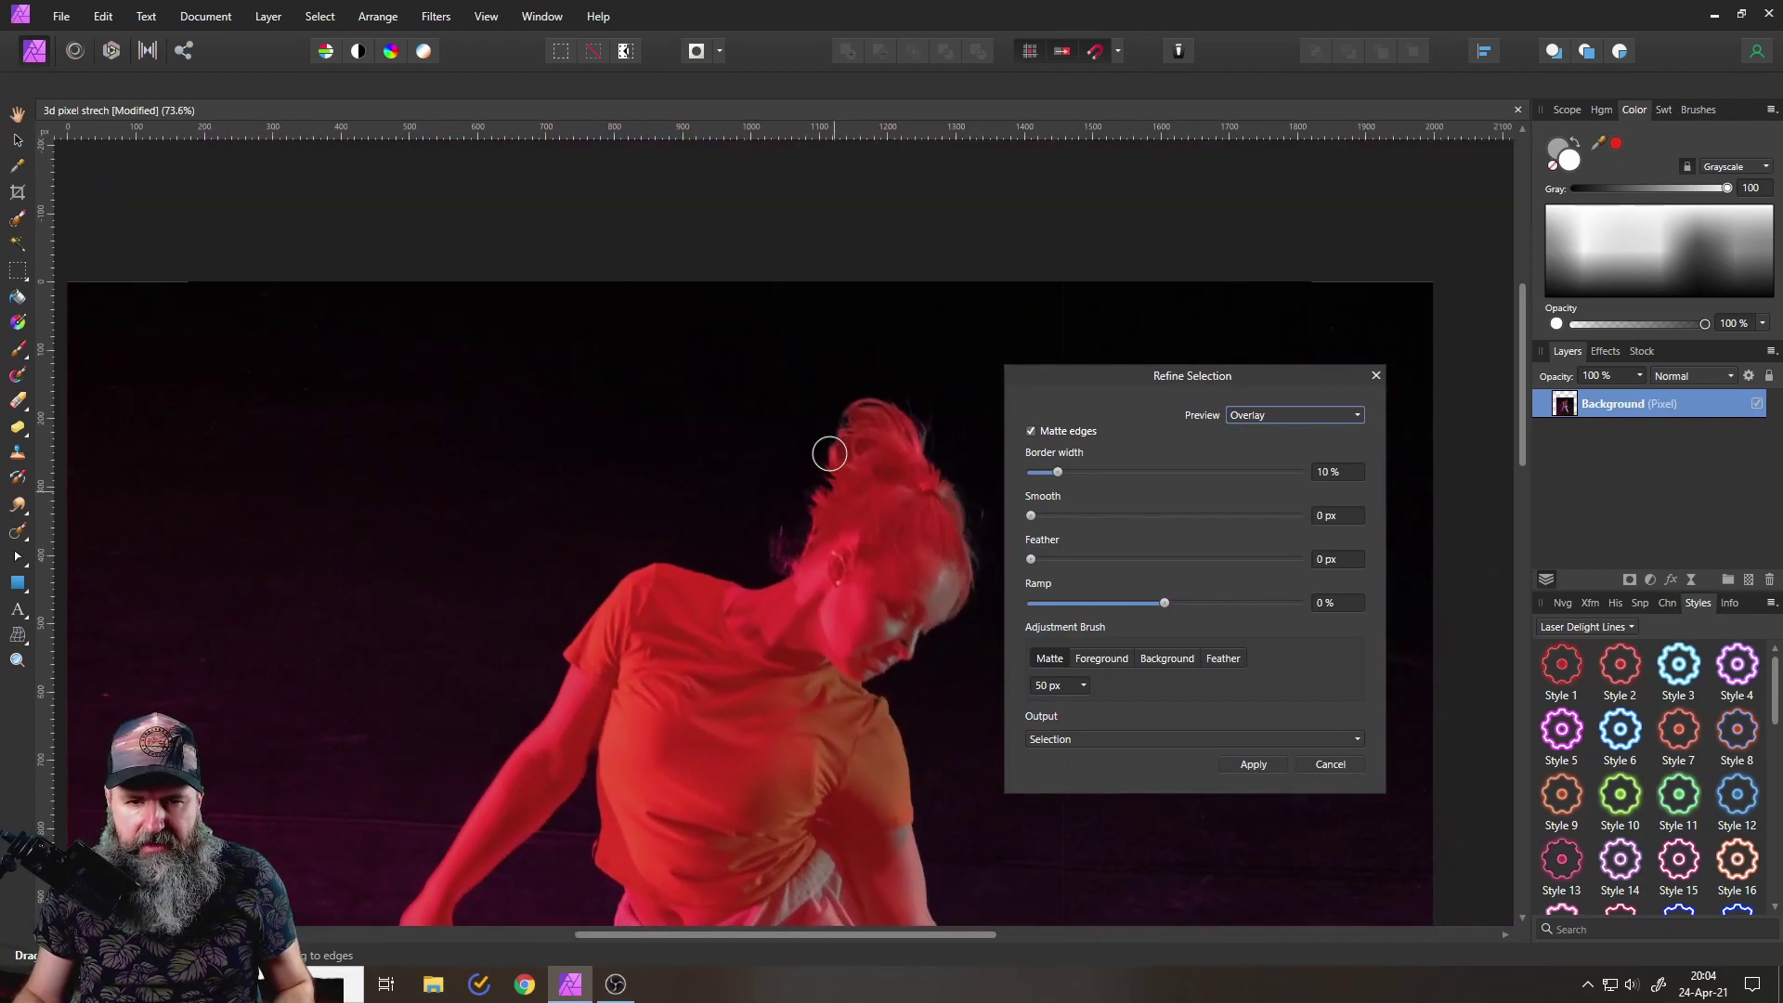
{"action": "scroll", "coordinate": [547, 416], "scroll_direction": "up", "scroll_amount": 2}
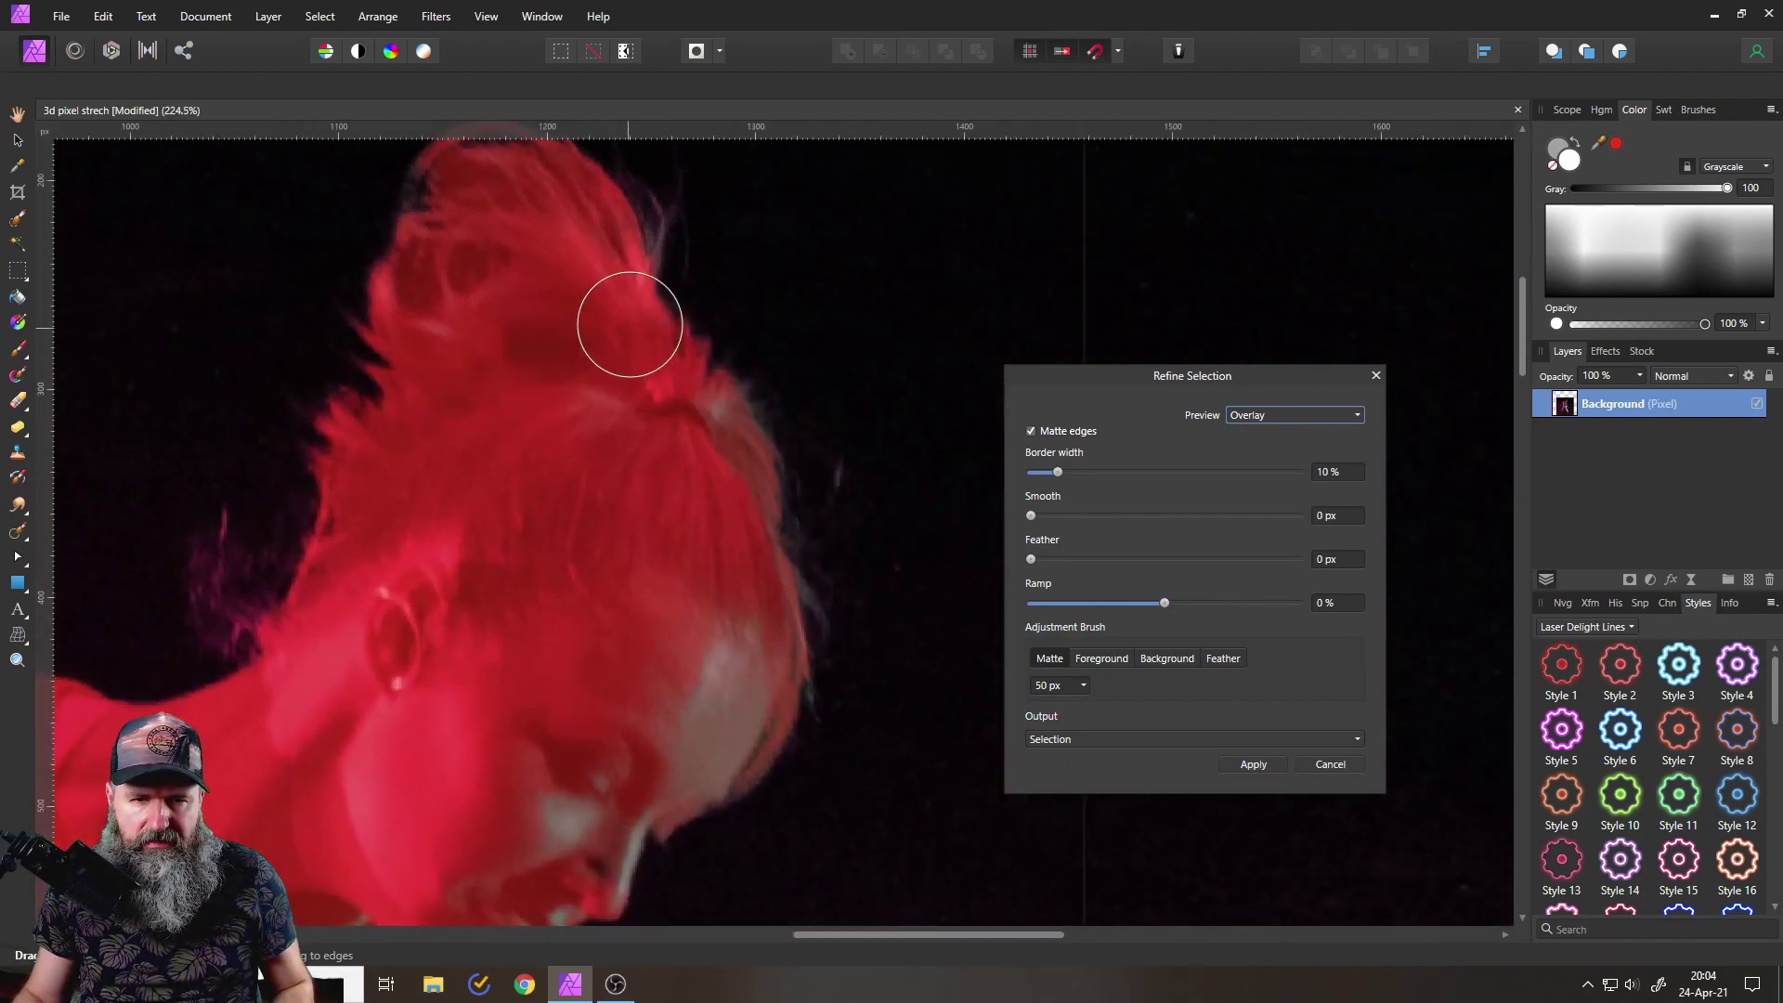
{"action": "left_click_drag", "start_coordinate": [819, 651], "coordinate": [950, 112]}
{"action": "scroll", "coordinate": [832, 522], "scroll_direction": "down", "scroll_amount": 15}
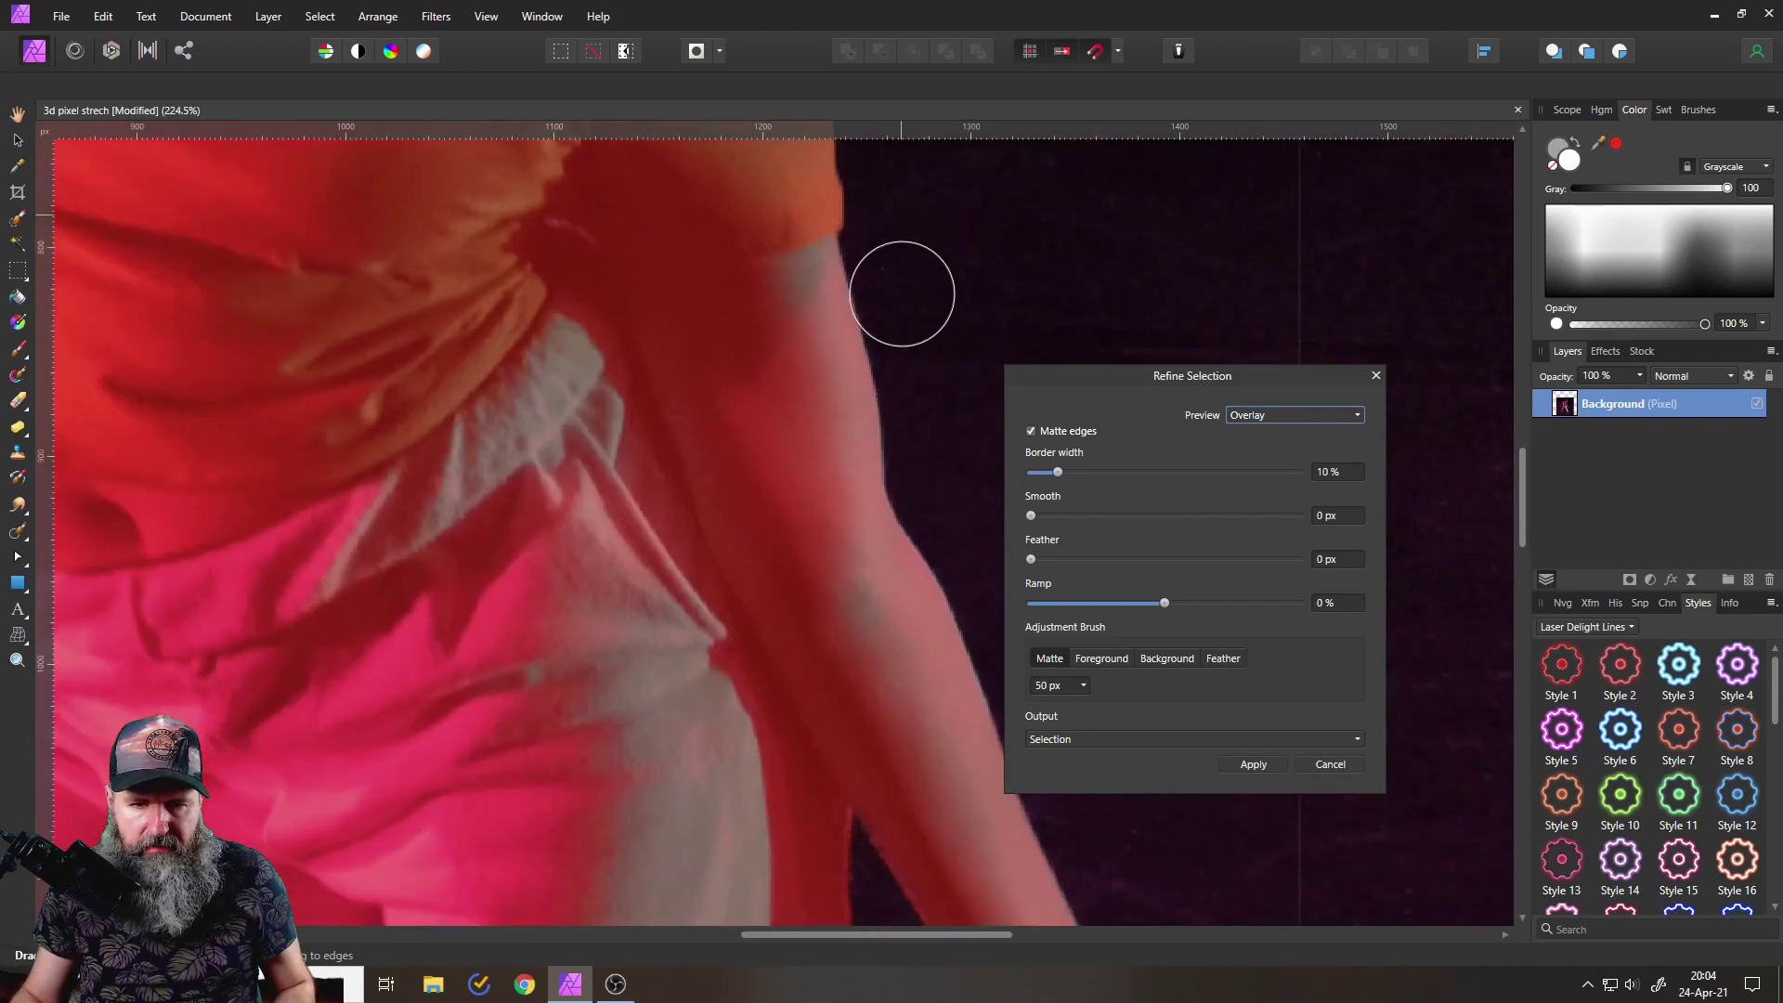
{"action": "scroll", "coordinate": [941, 257], "scroll_direction": "down", "scroll_amount": 2}
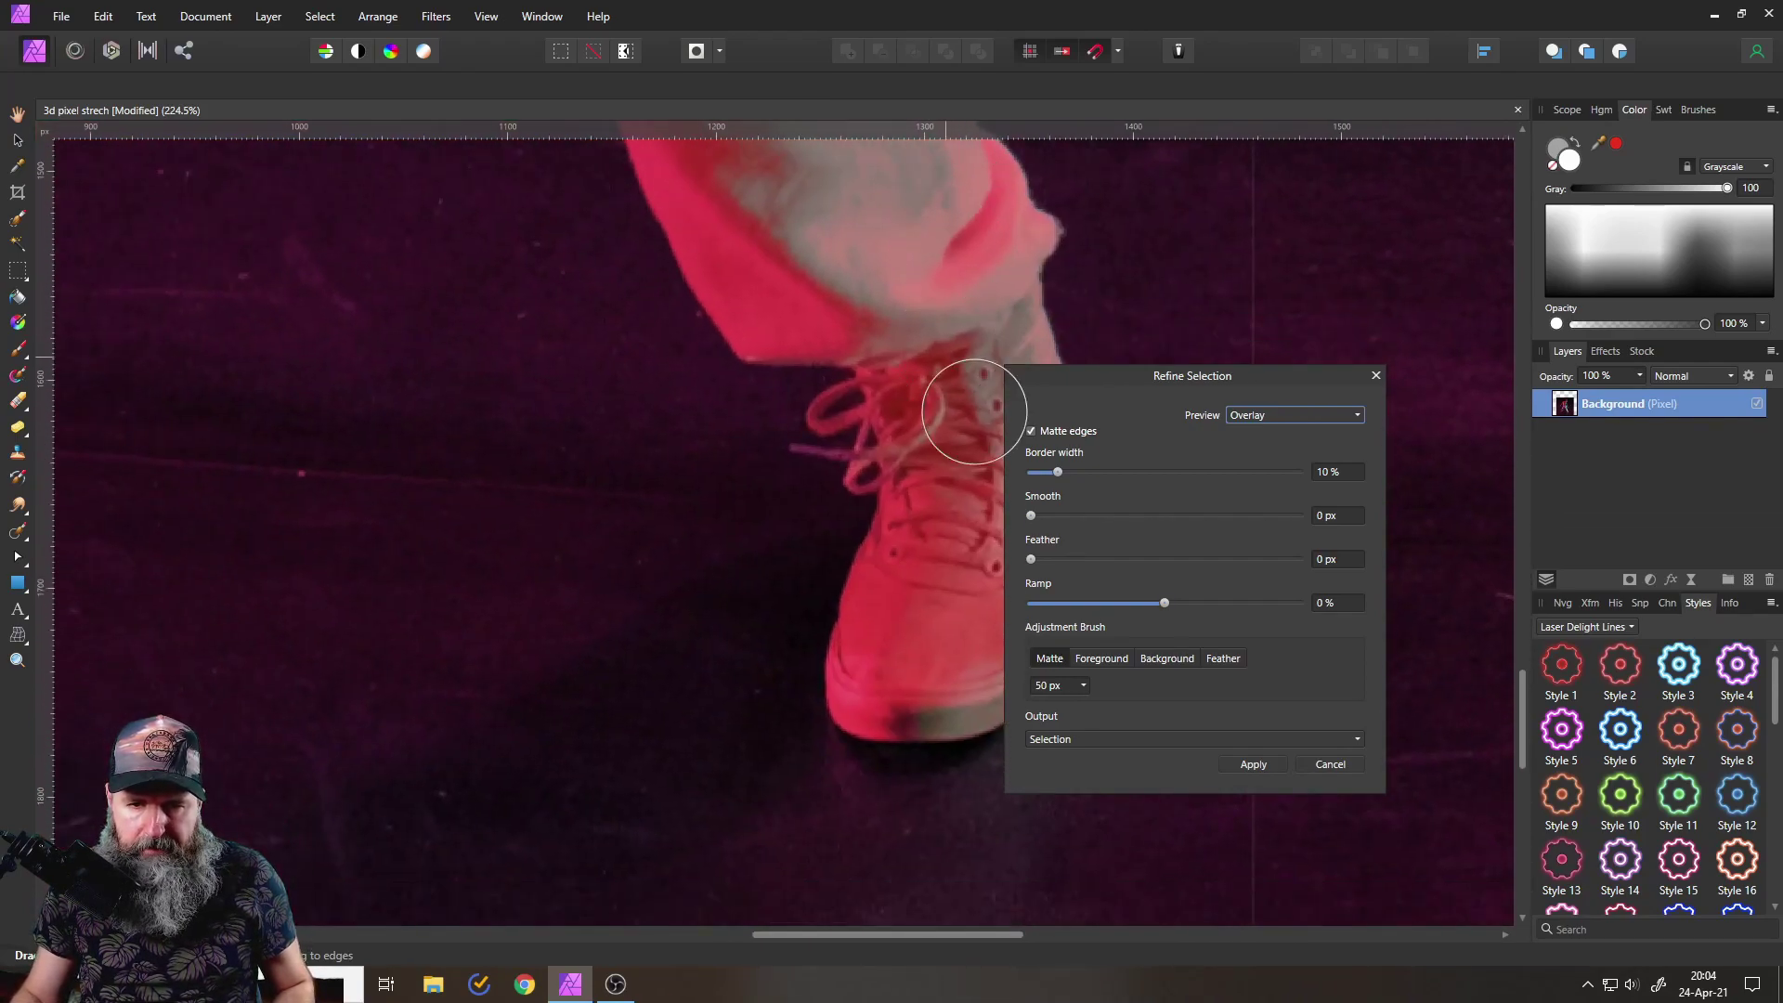
{"action": "left_click", "coordinate": [1253, 764]}
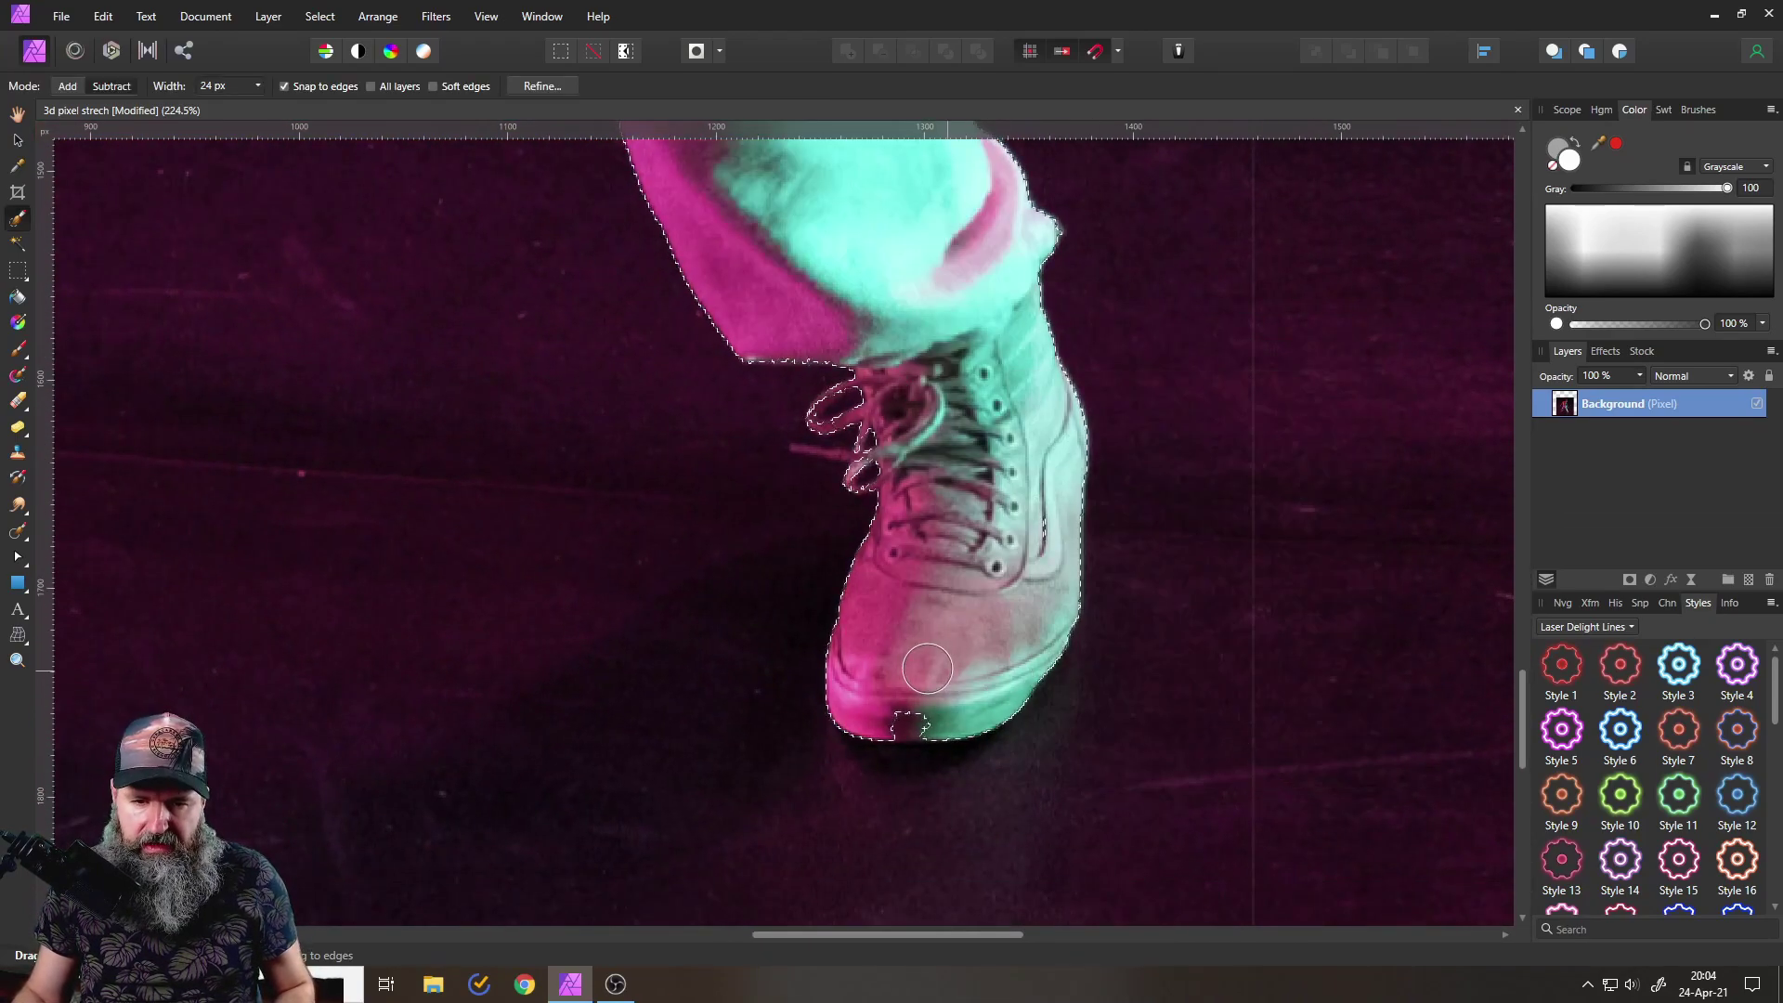
{"action": "scroll", "coordinate": [924, 660], "scroll_direction": "down", "scroll_amount": 5}
{"action": "scroll", "coordinate": [924, 659], "scroll_direction": "up", "scroll_amount": 2}
{"action": "scroll", "coordinate": [924, 659], "scroll_direction": "left", "scroll_amount": 2}
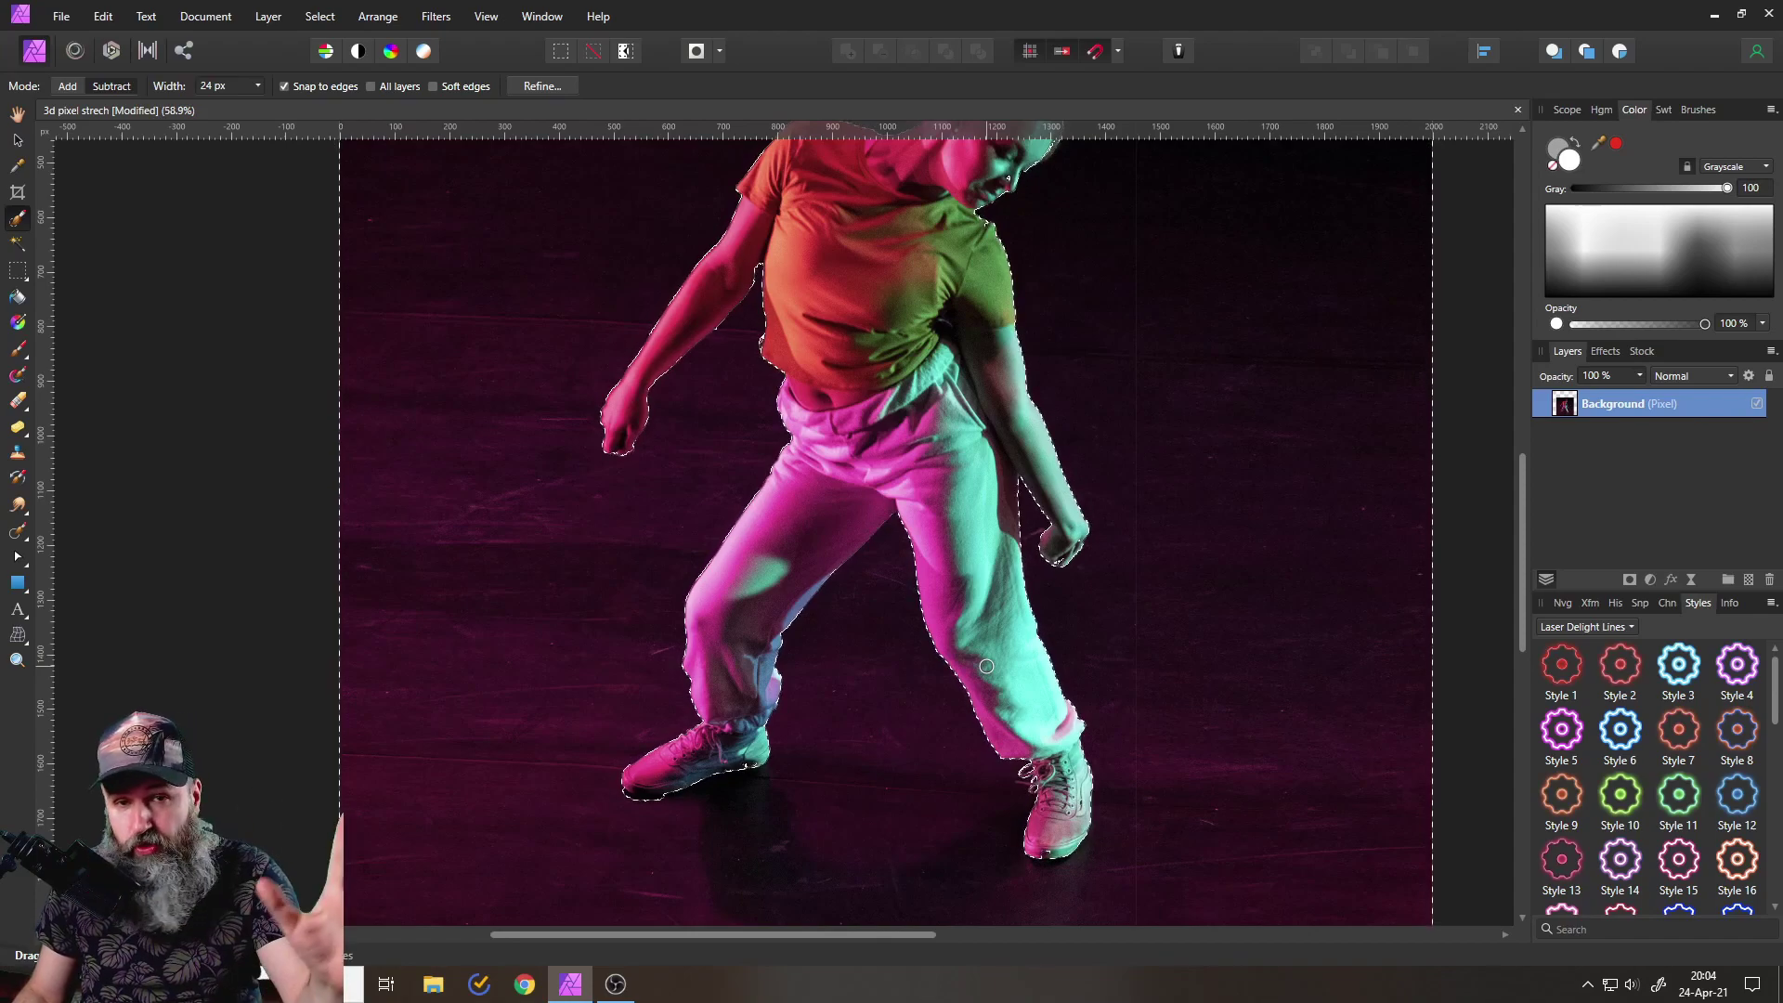
- Create a mask on the photo from the dancer selection, then deselect
{"action": "left_click", "coordinate": [1627, 585]}
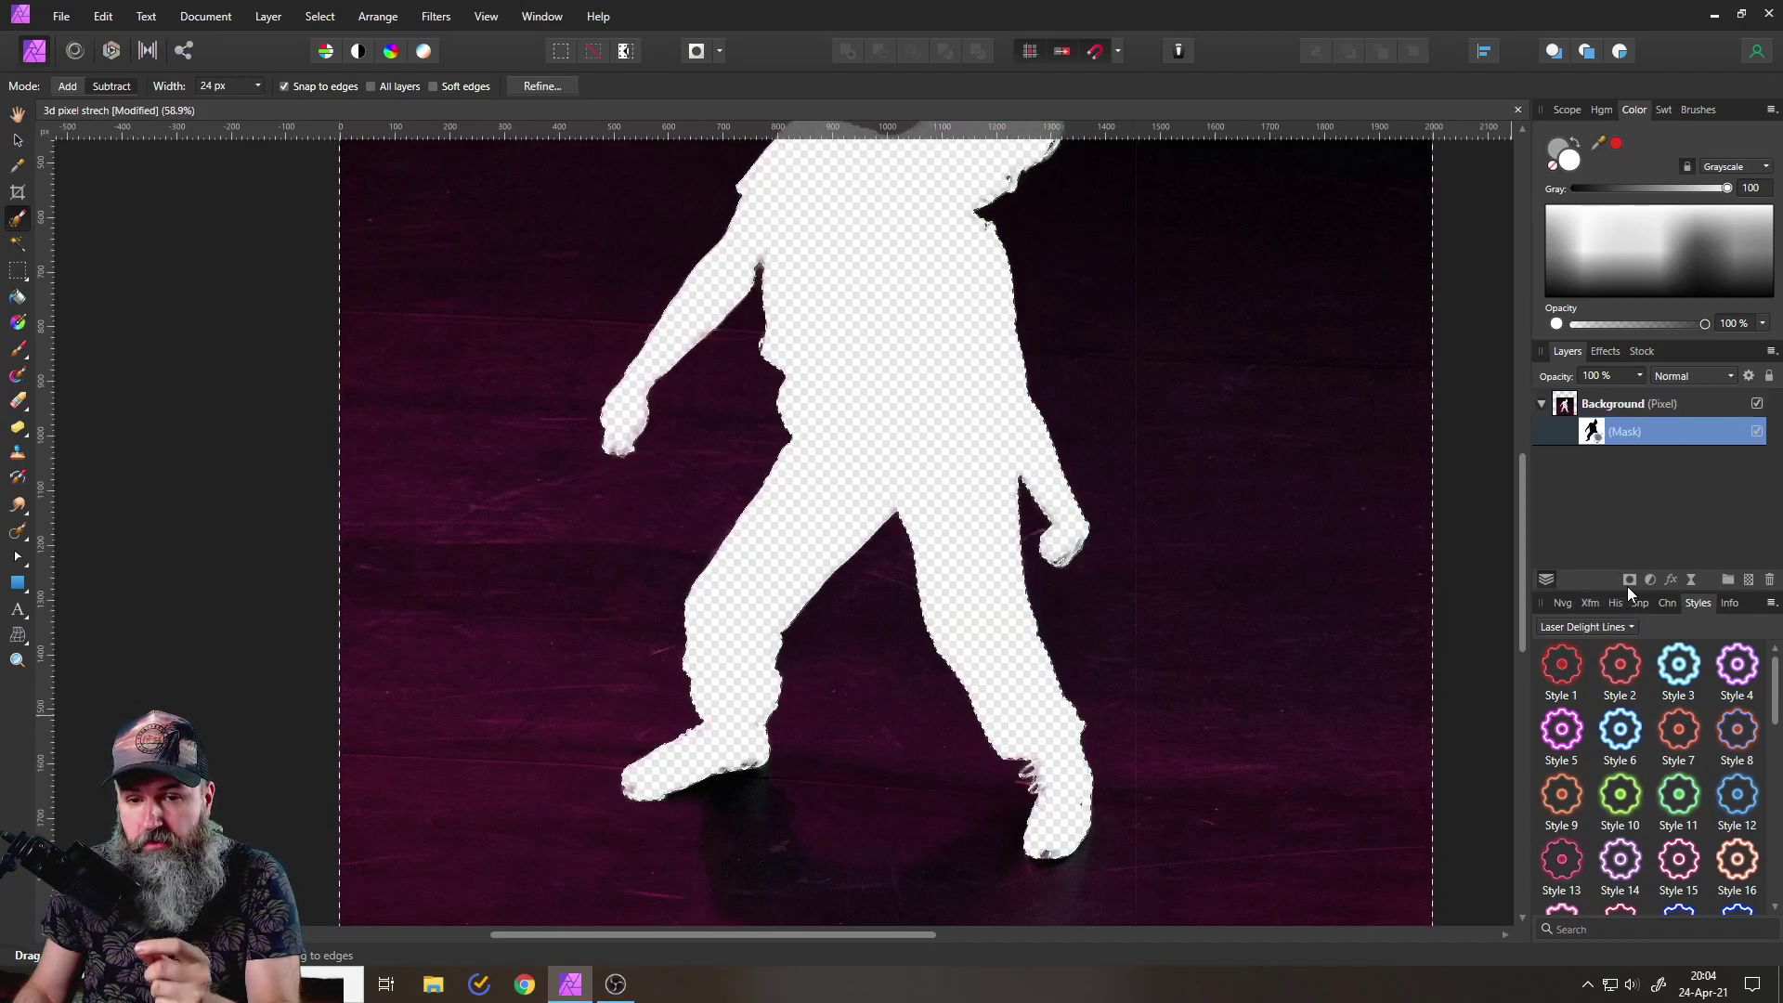
{"action": "scroll", "coordinate": [1102, 510], "scroll_direction": "up", "scroll_amount": 2}
{"action": "scroll", "coordinate": [1088, 510], "scroll_direction": "down", "scroll_amount": 3}
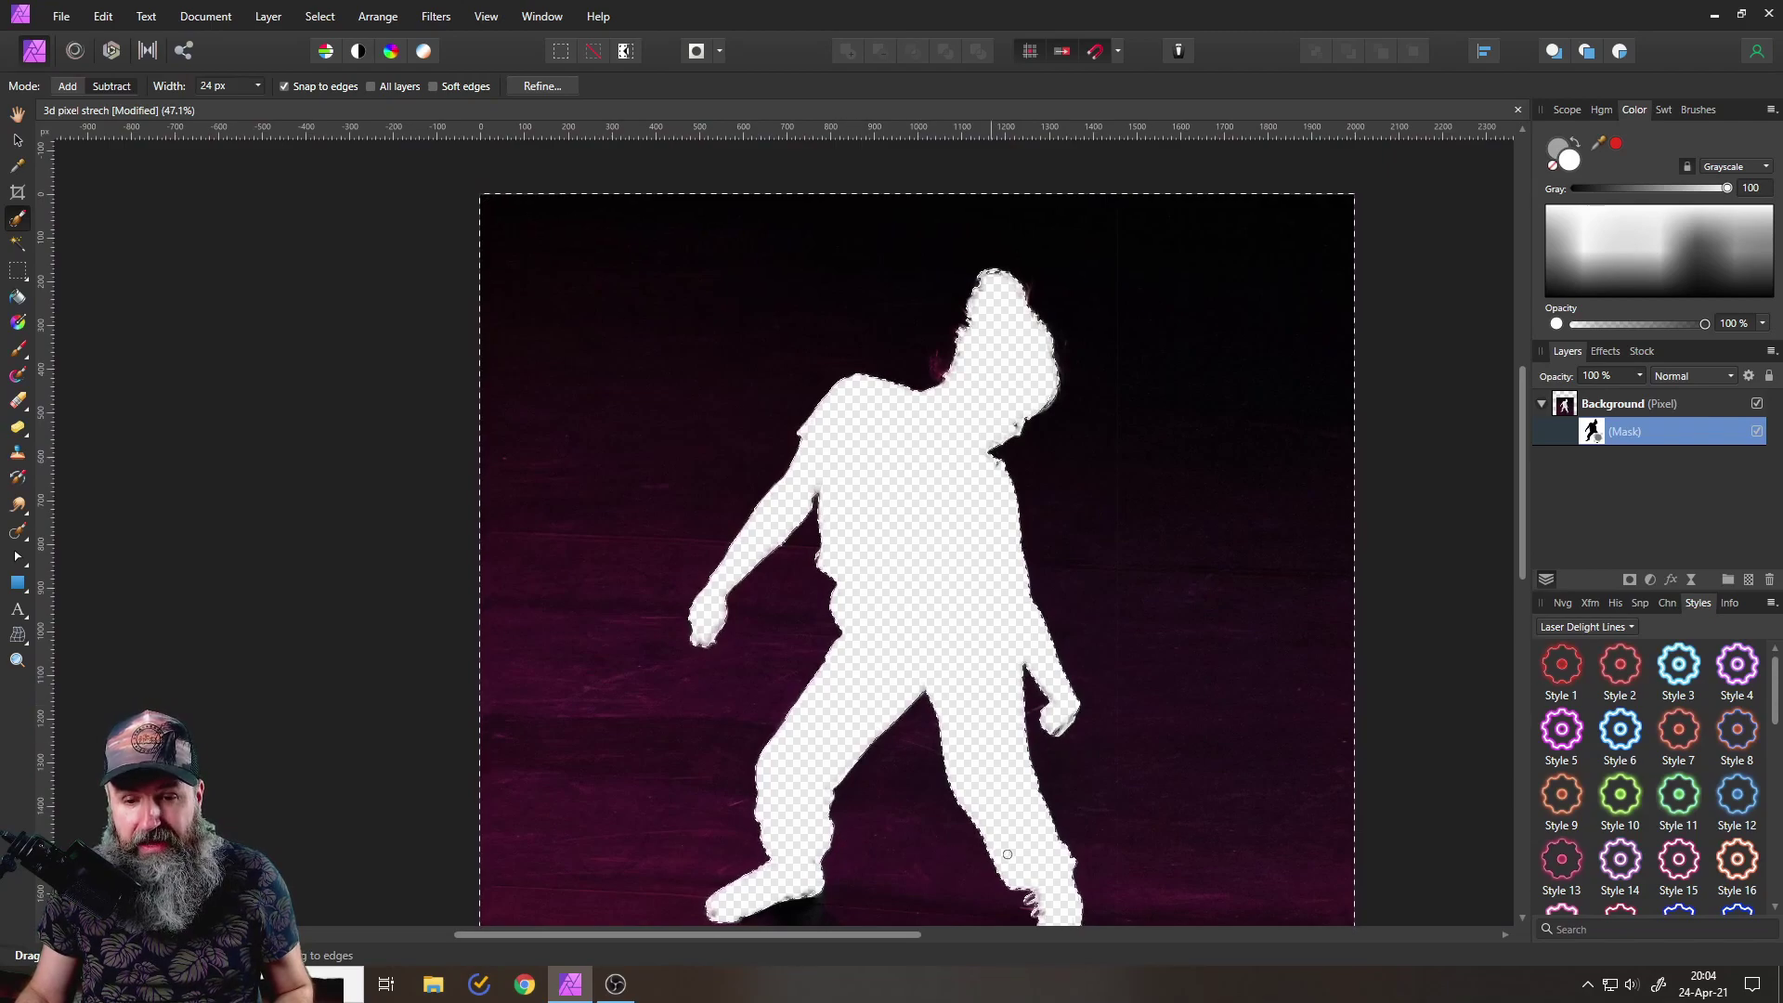
{"action": "key", "text": "ctrl+d"}
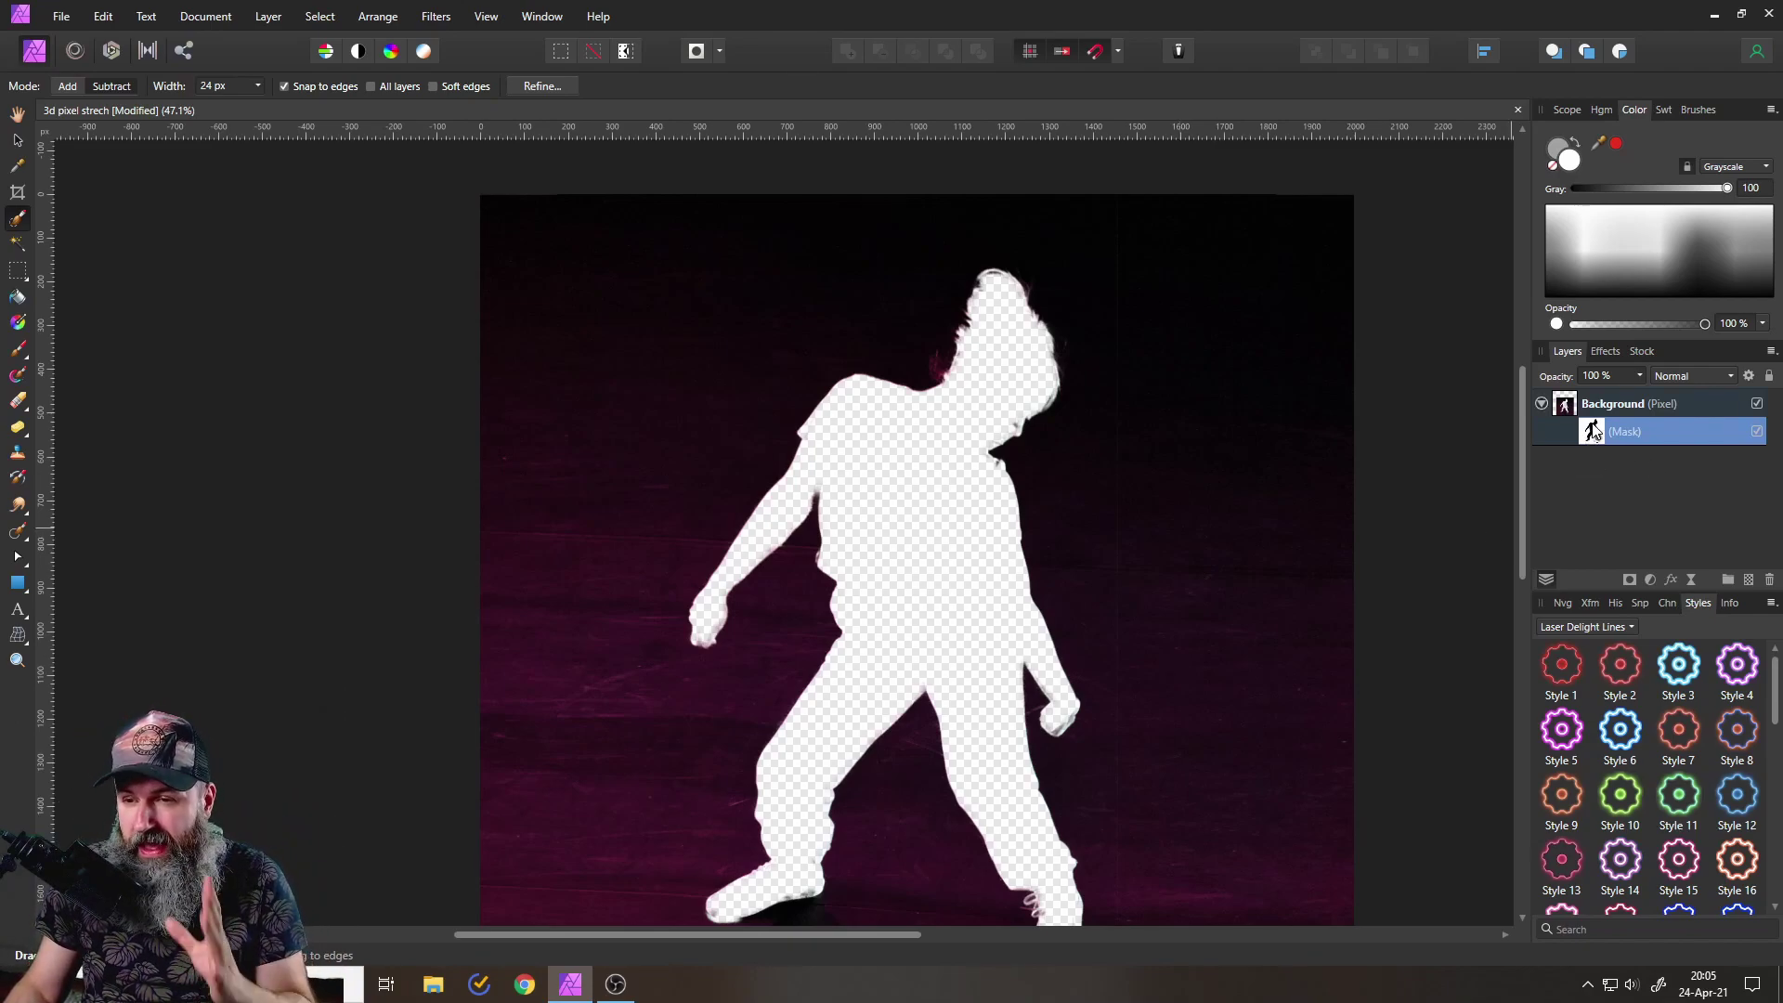
- Move the Mask to its own layer above Background, hide it, and select Background
{"action": "left_click_drag", "start_coordinate": [1593, 431], "coordinate": [1587, 401]}
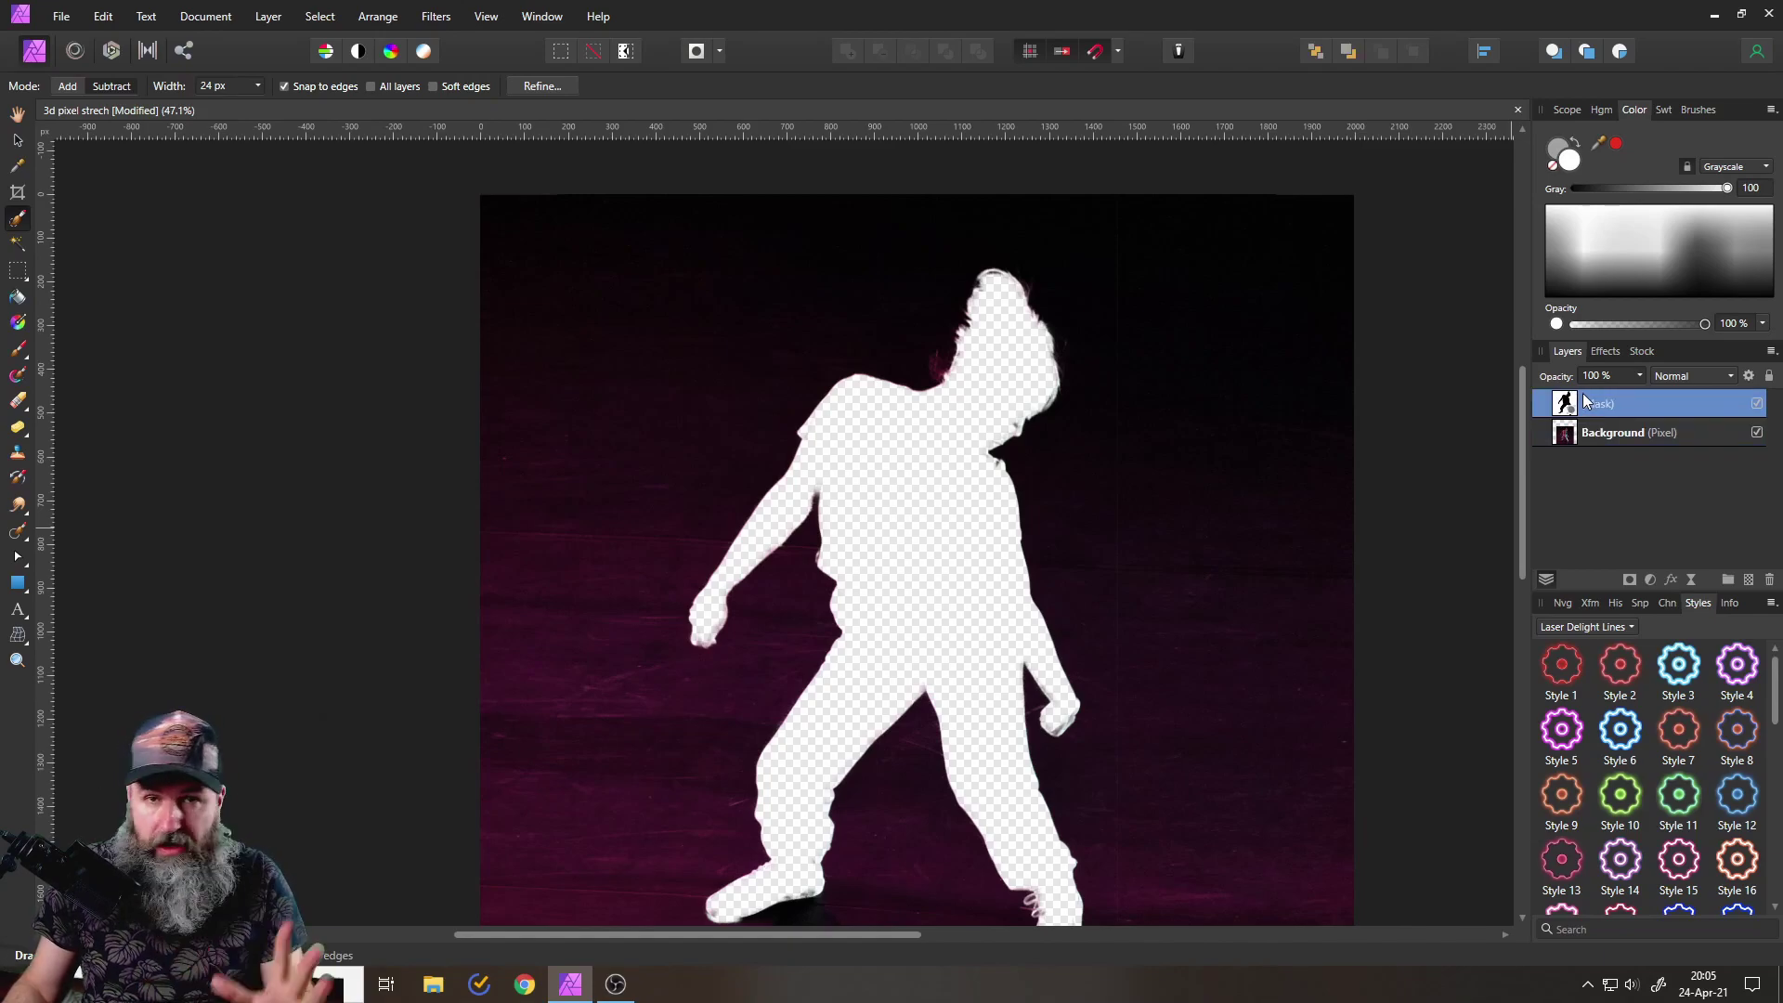
{"action": "left_click", "coordinate": [1757, 405]}
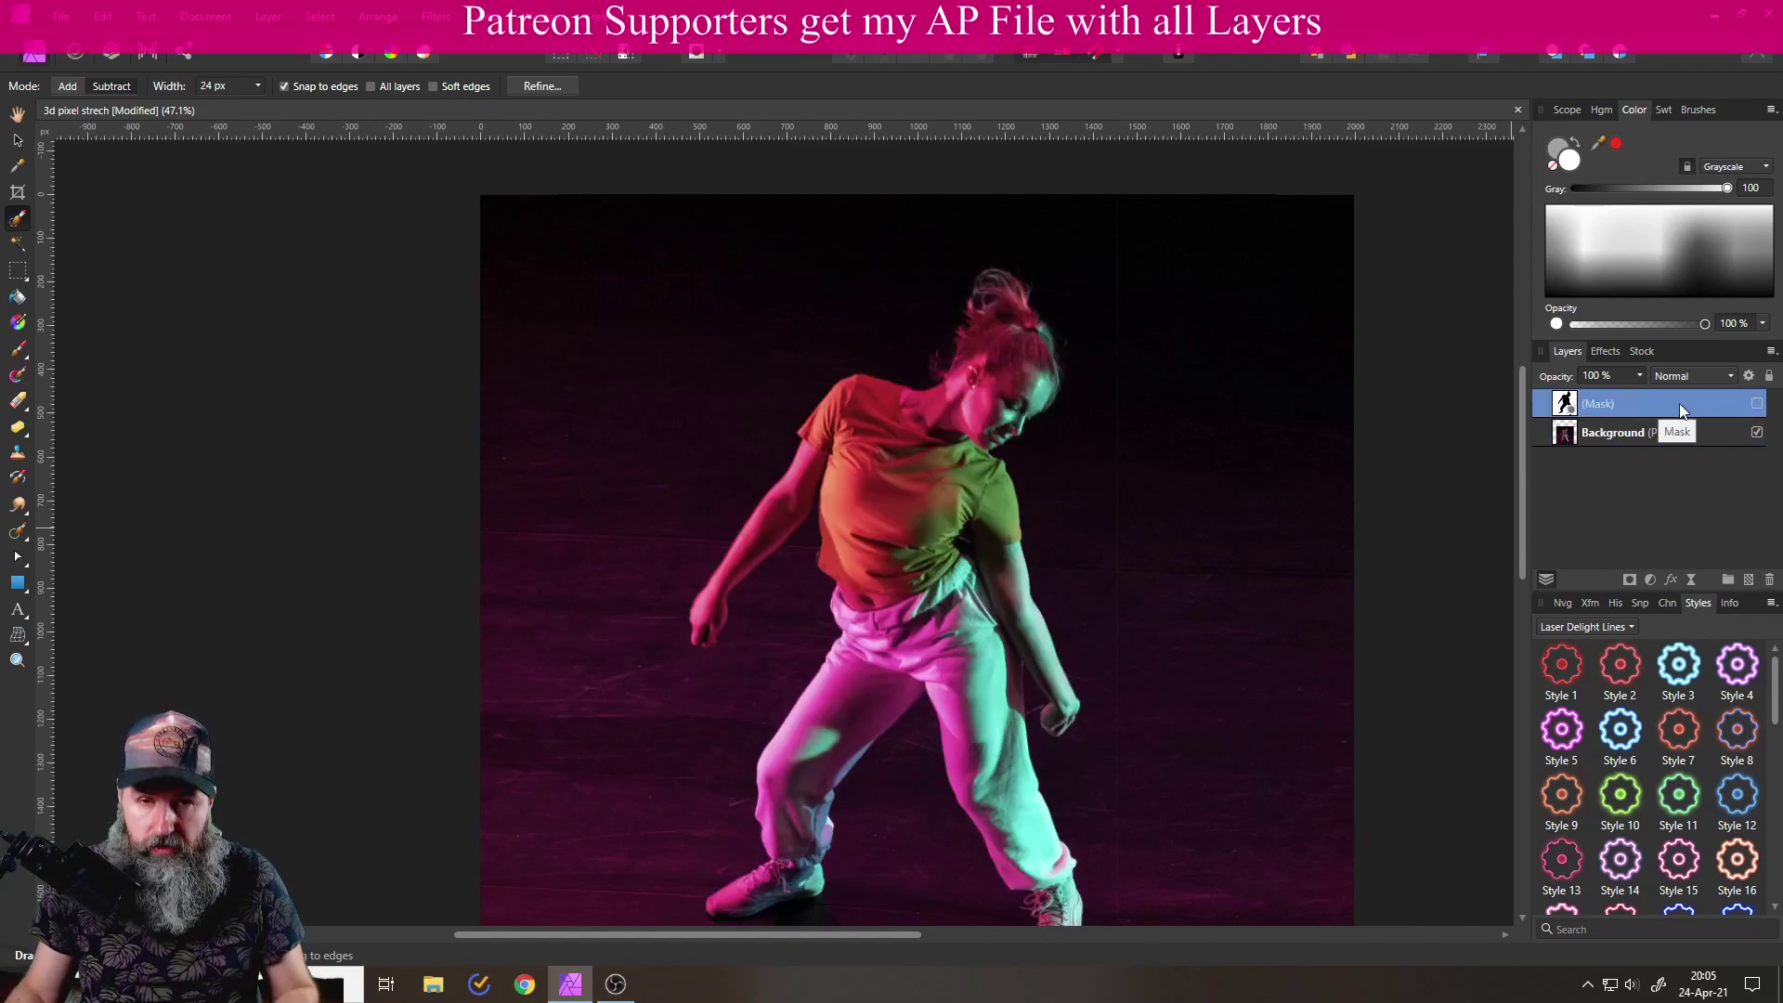
{"action": "left_click", "coordinate": [1580, 433]}
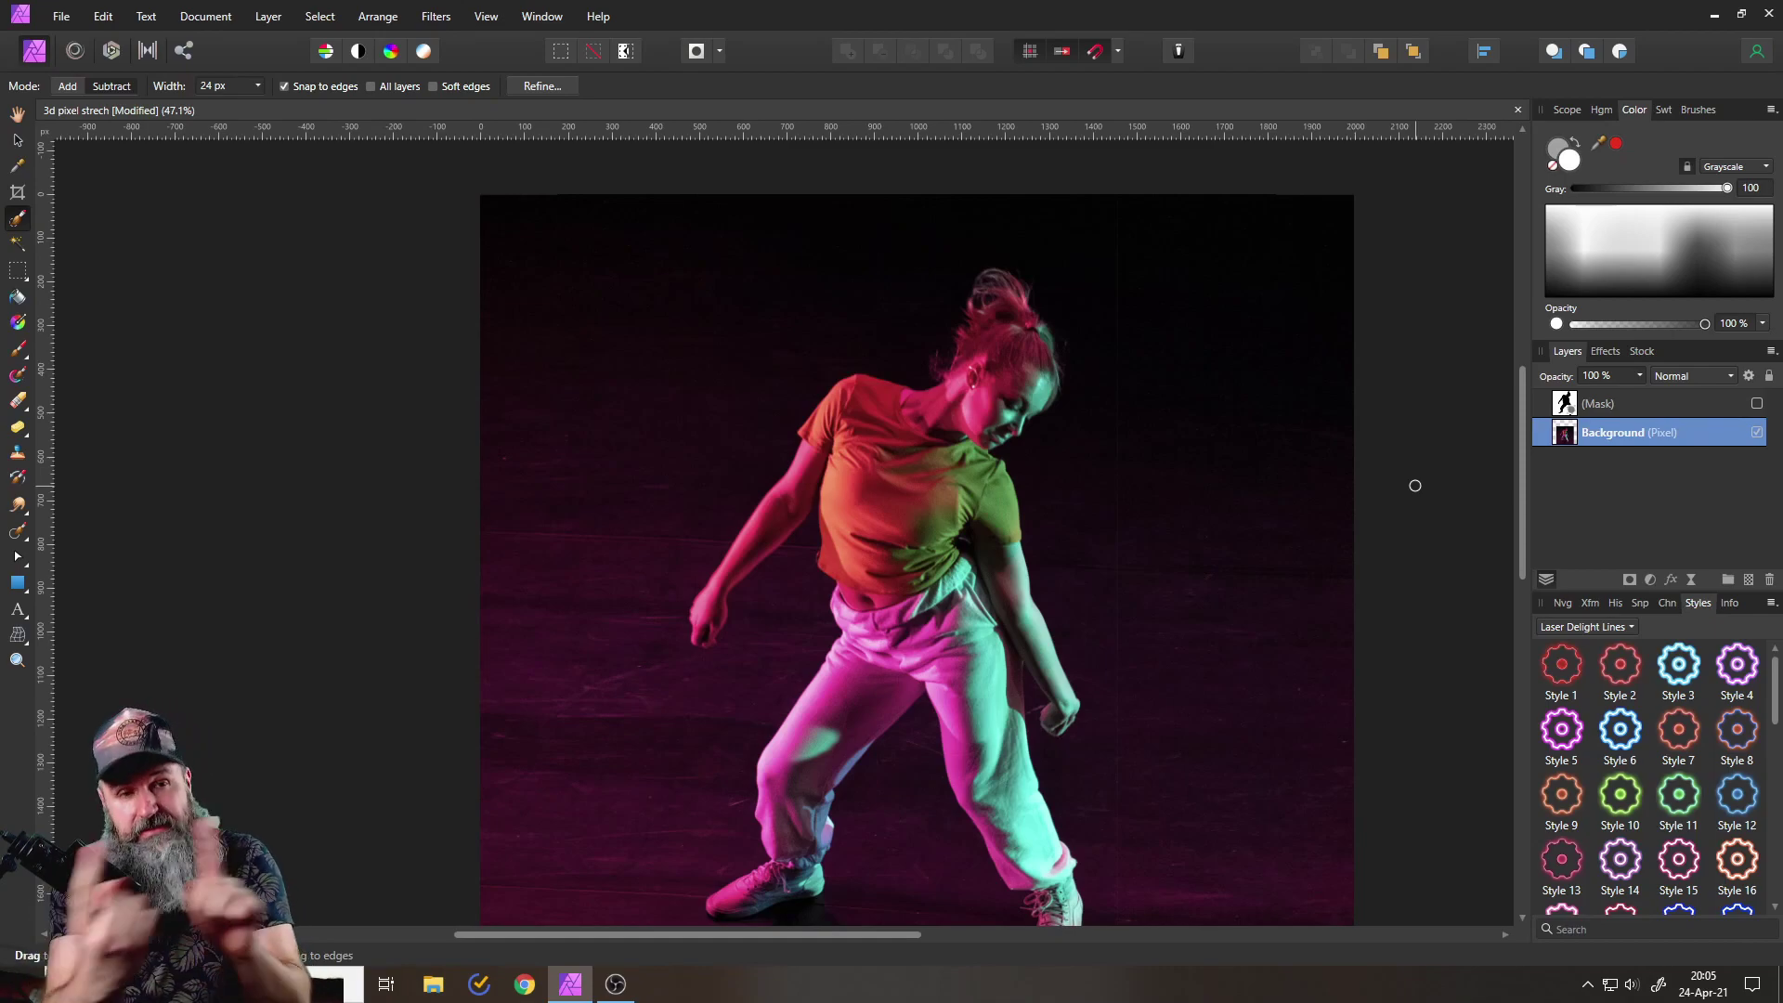
- Choose the Rectangular Marquee Tool from the selection shapes
{"action": "left_click", "coordinate": [17, 279]}
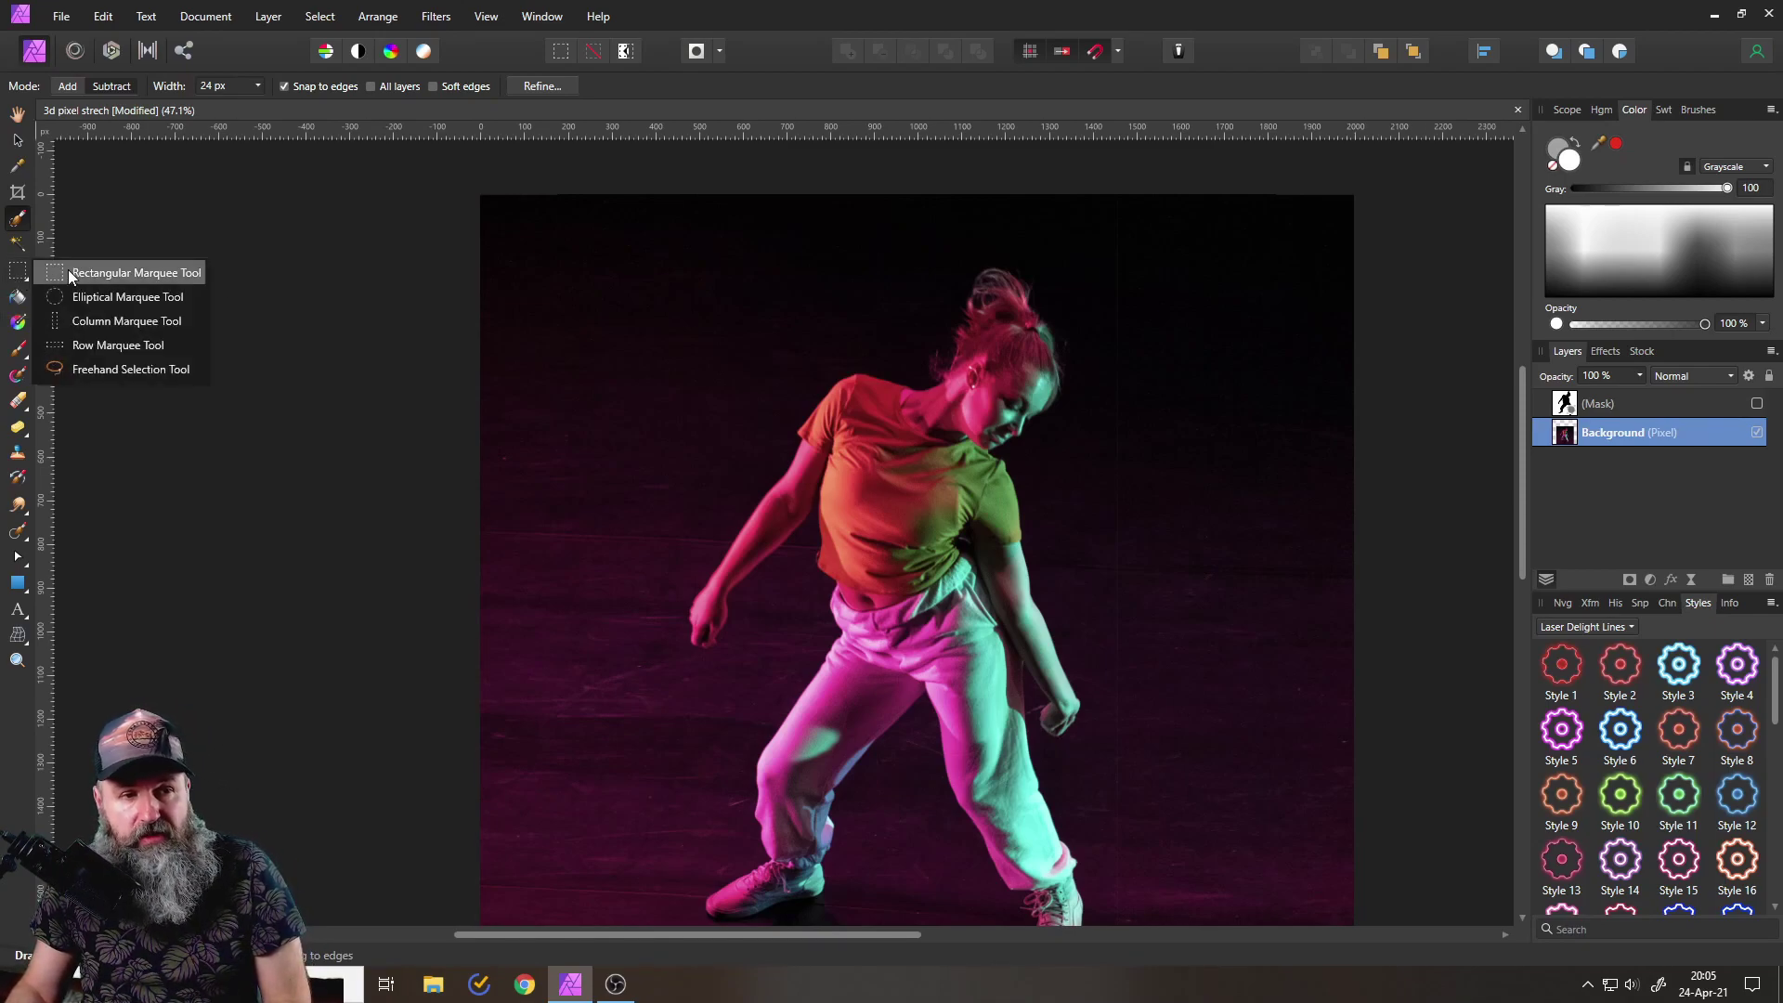
{"action": "left_click", "coordinate": [17, 274]}
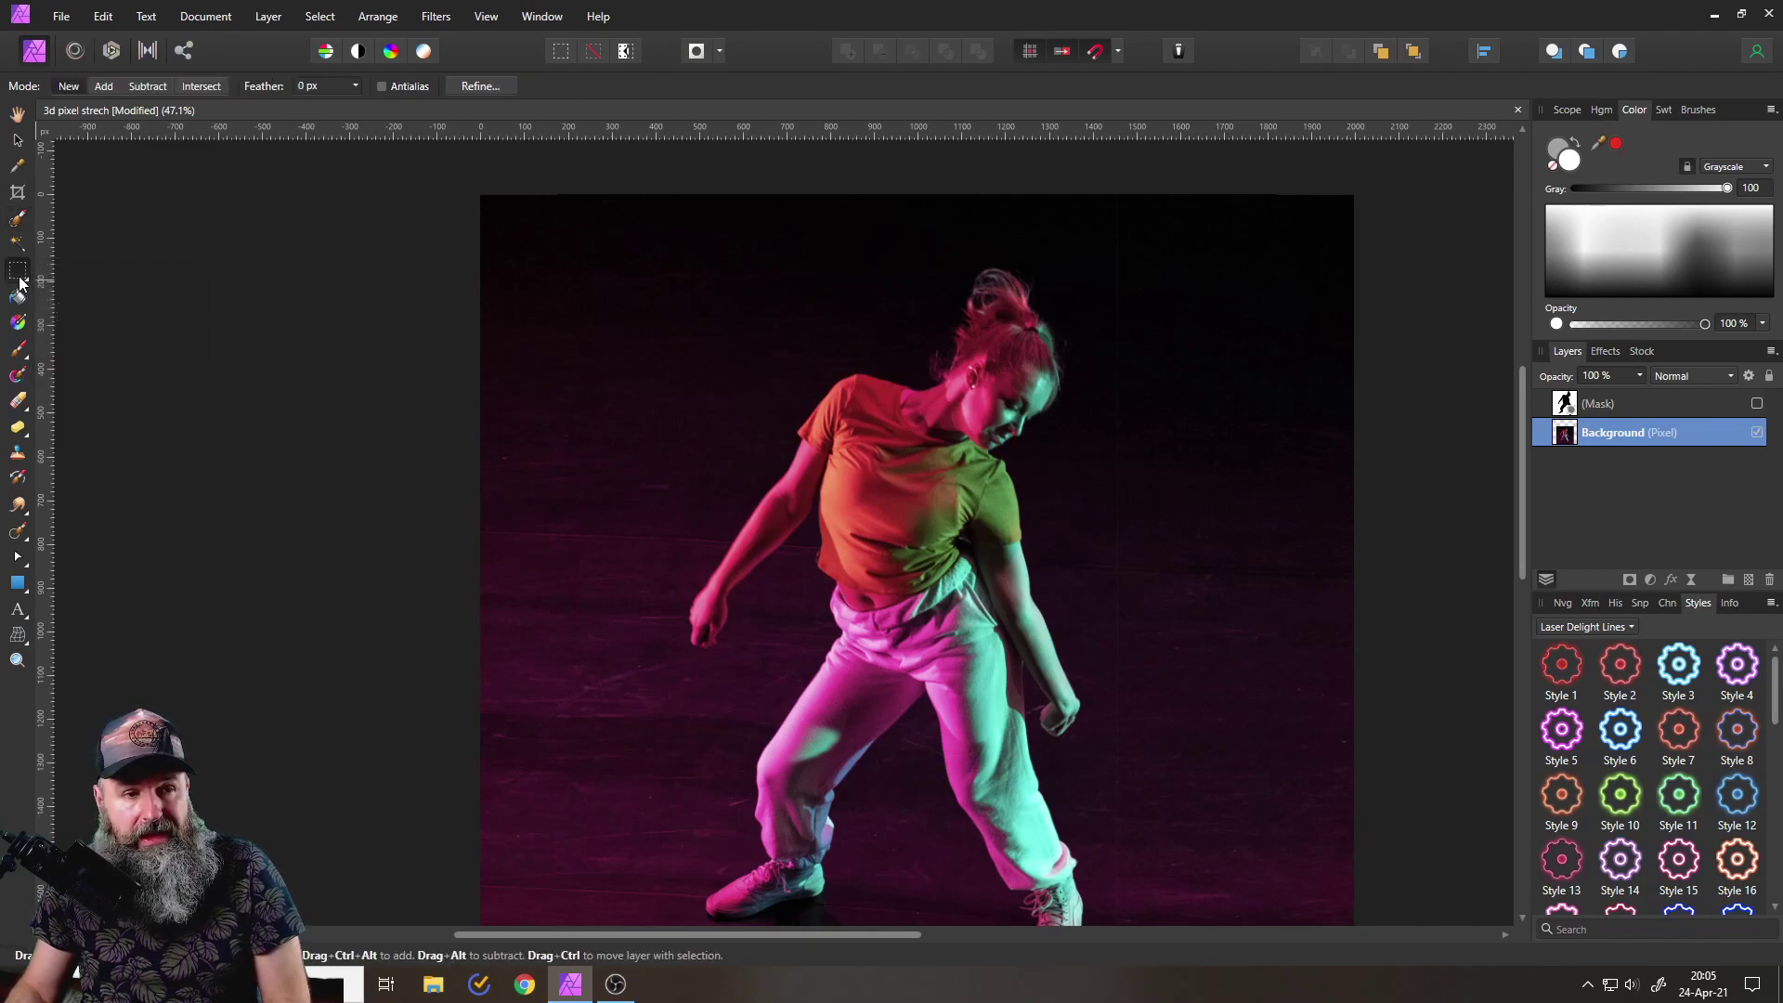
{"action": "left_click", "coordinate": [16, 274]}
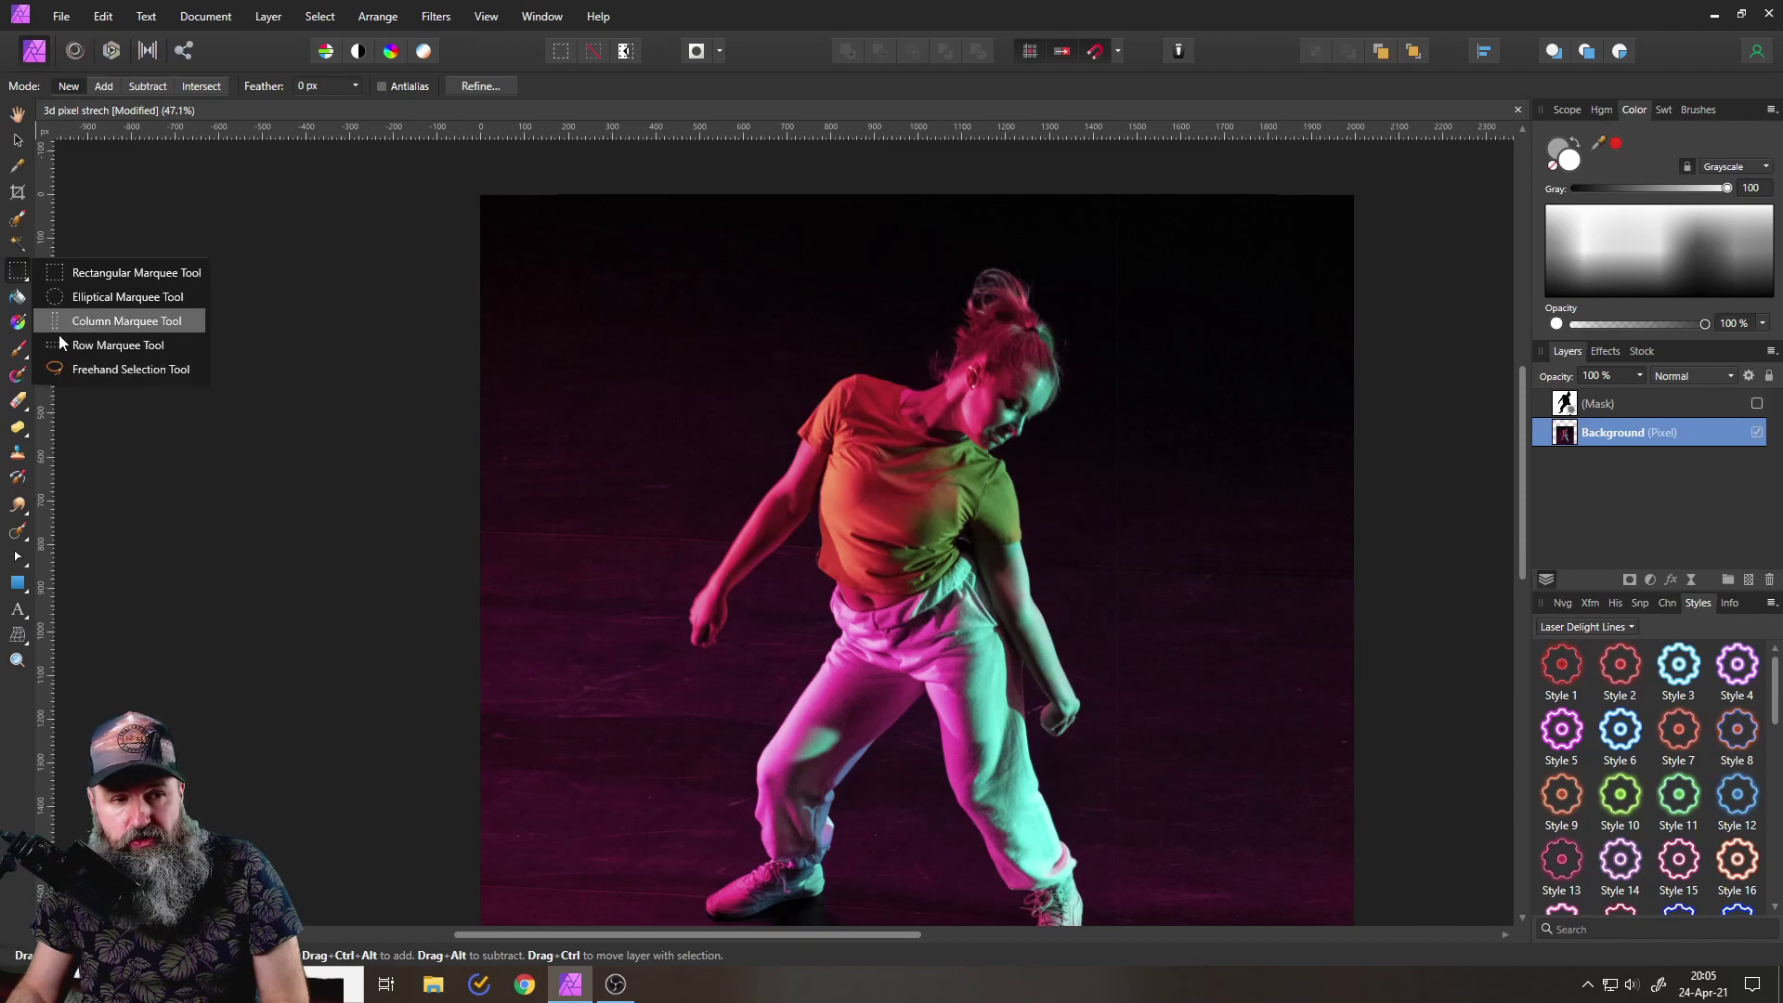
{"action": "left_click", "coordinate": [61, 282]}
- Select a one-pixel-wide vertical strip from the dancer's shoulder down past her hips
{"action": "scroll", "coordinate": [883, 510], "scroll_direction": "up", "scroll_amount": 4}
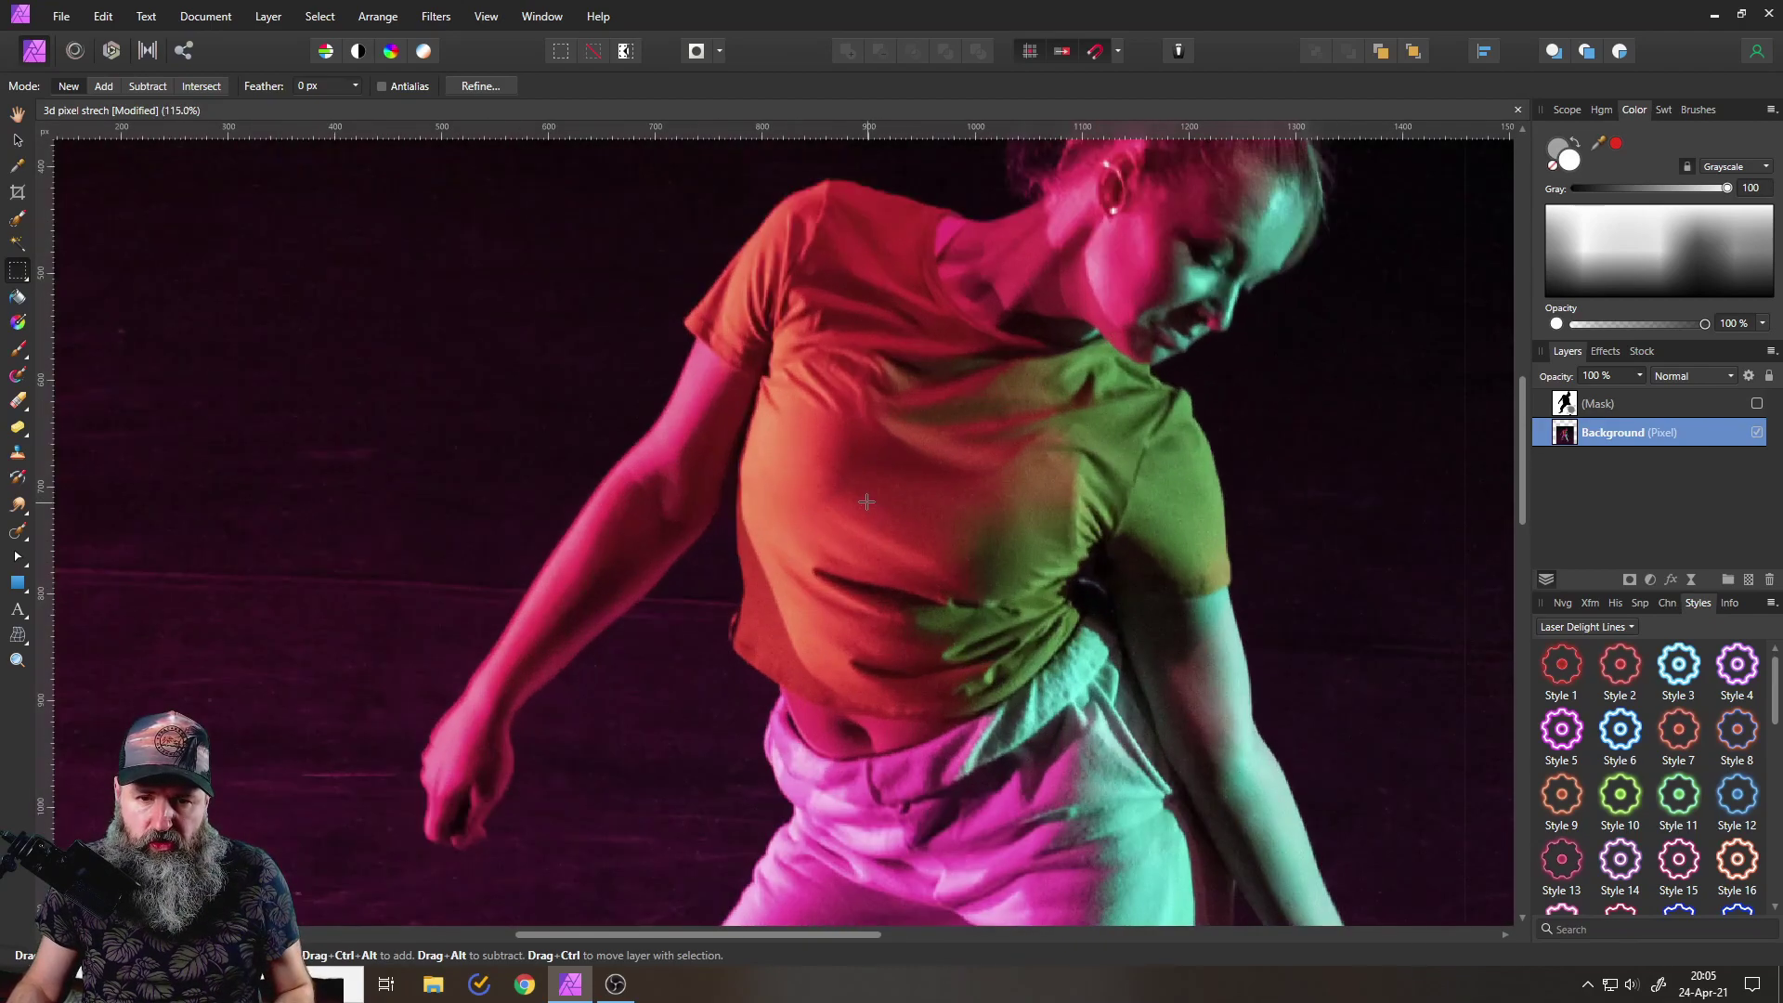
{"action": "scroll", "coordinate": [969, 672], "scroll_direction": "down", "scroll_amount": 5}
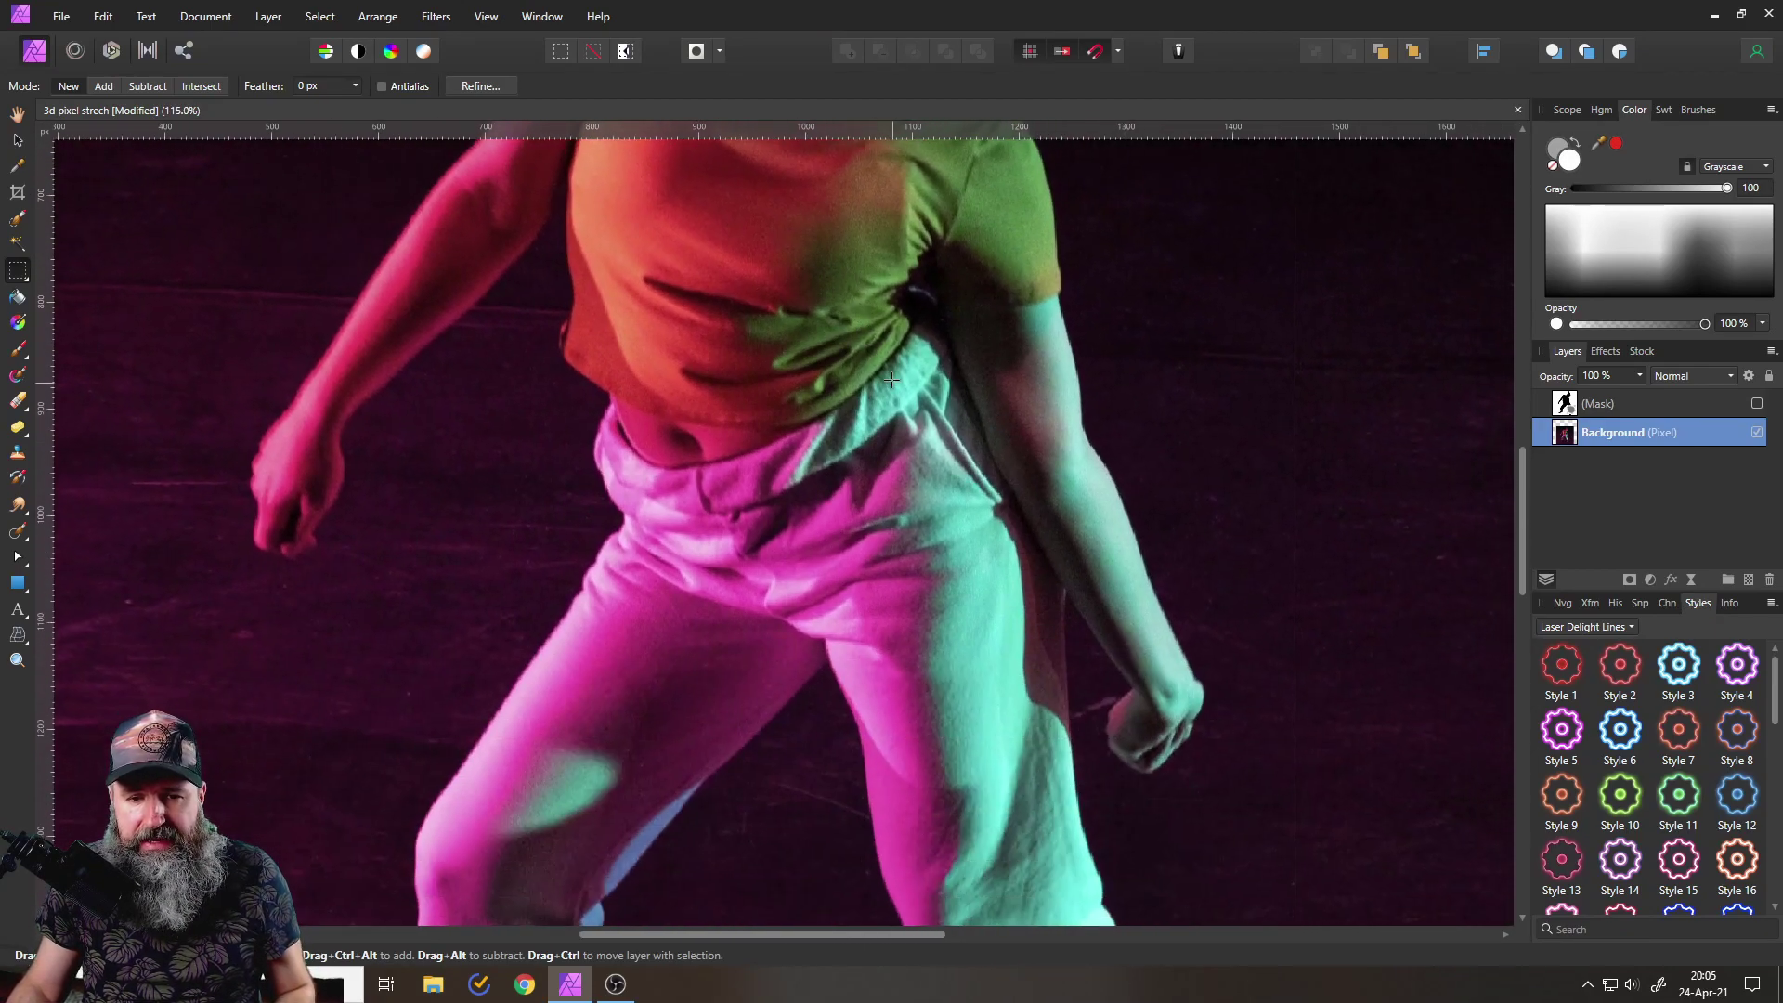
{"action": "scroll", "coordinate": [1033, 595], "scroll_direction": "up", "scroll_amount": 5}
{"action": "left_click_drag", "start_coordinate": [1033, 595], "coordinate": [1077, 635]}
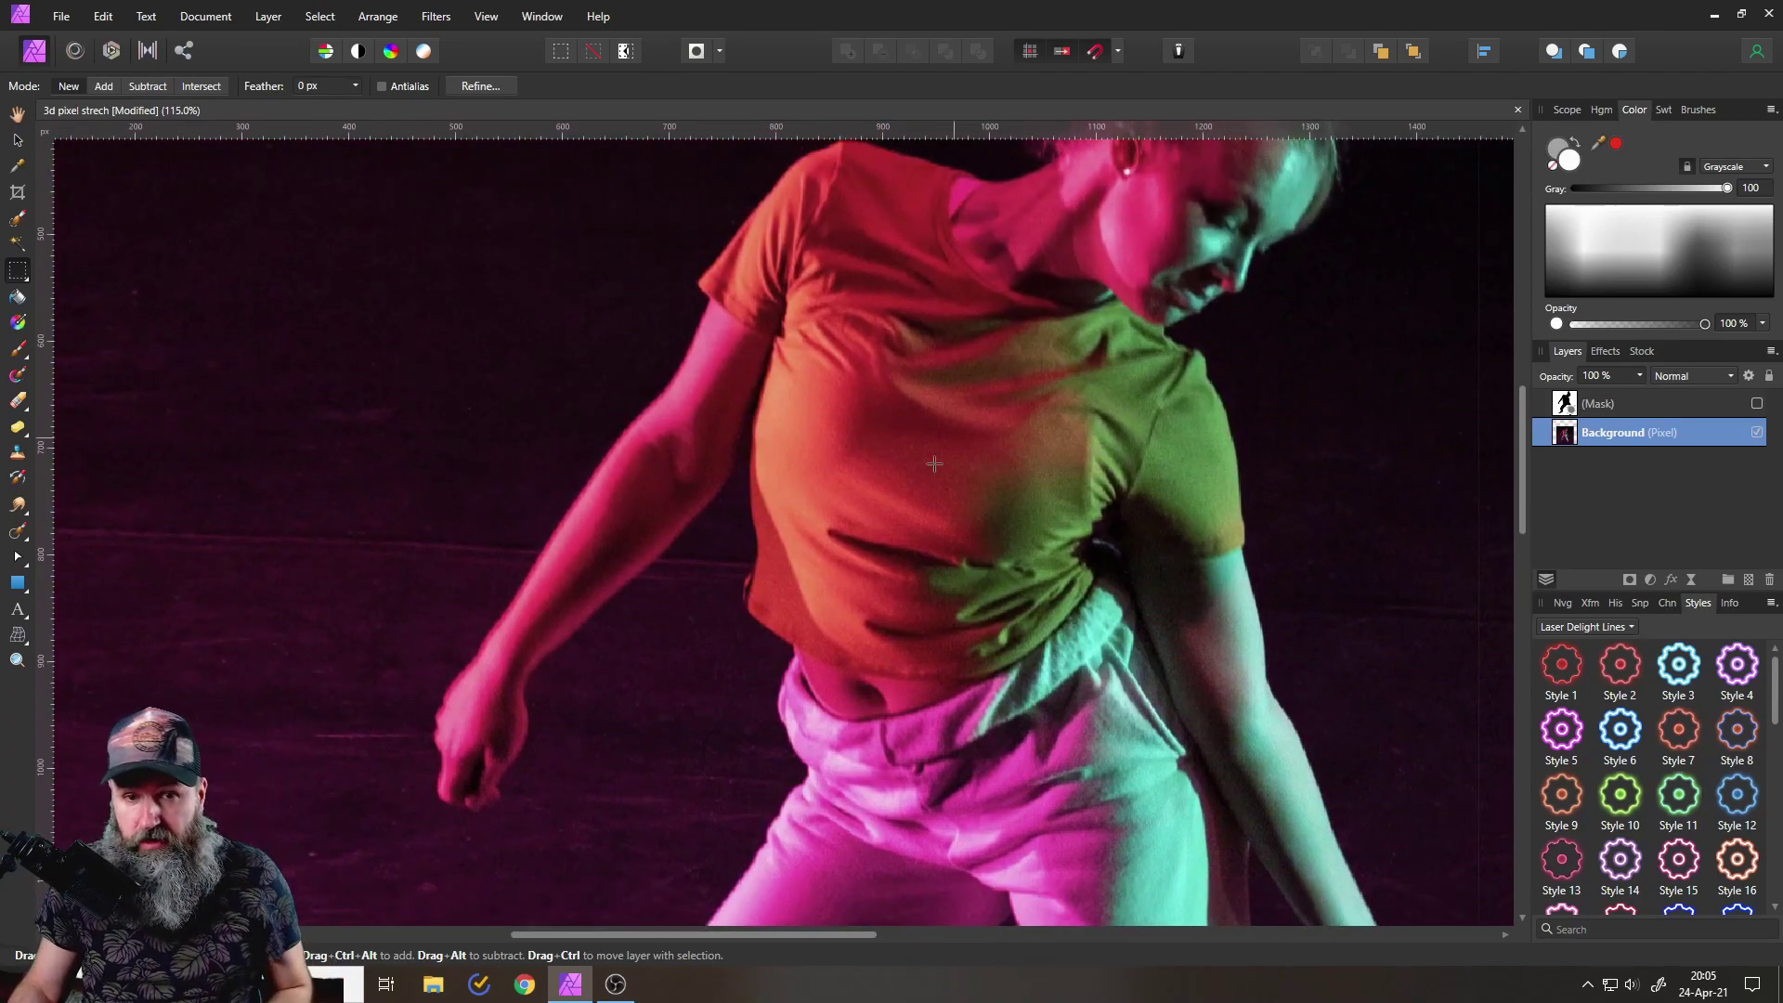
{"action": "scroll", "coordinate": [934, 480], "scroll_direction": "down", "scroll_amount": 1}
{"action": "scroll", "coordinate": [859, 383], "scroll_direction": "up", "scroll_amount": 2}
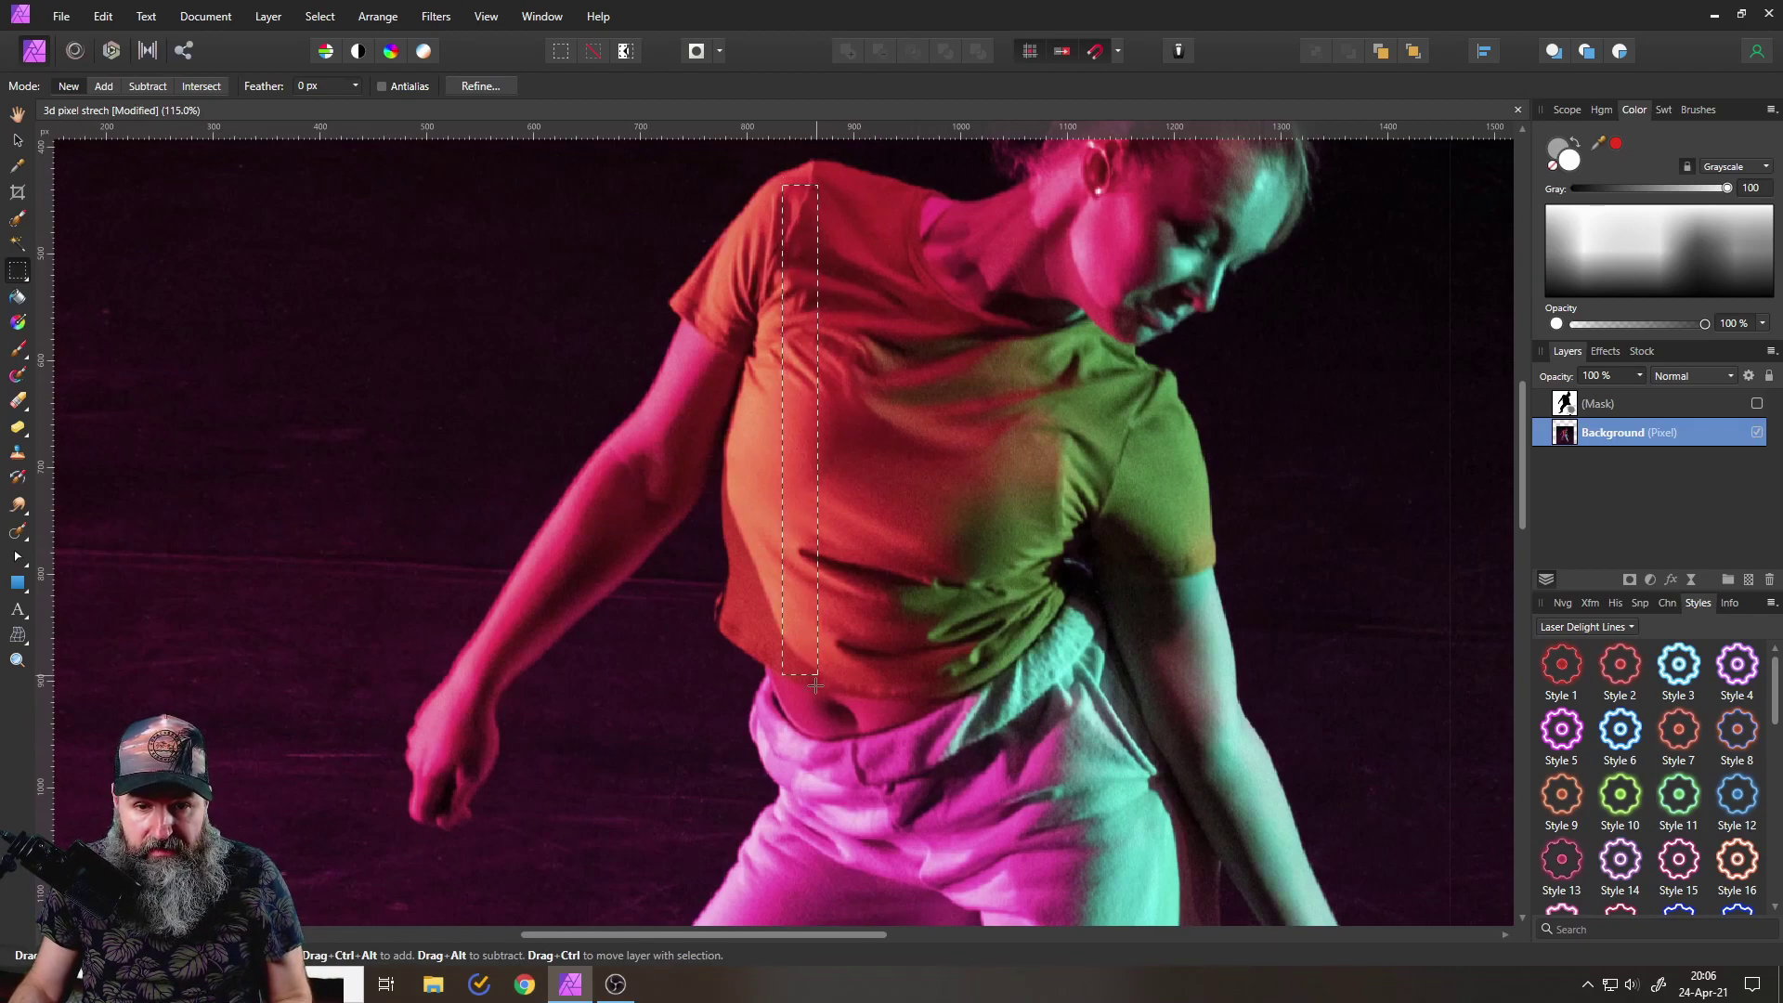
{"action": "left_click_drag", "start_coordinate": [794, 894], "coordinate": [819, 879]}
{"action": "scroll", "coordinate": [813, 883], "scroll_direction": "down", "scroll_amount": 2}
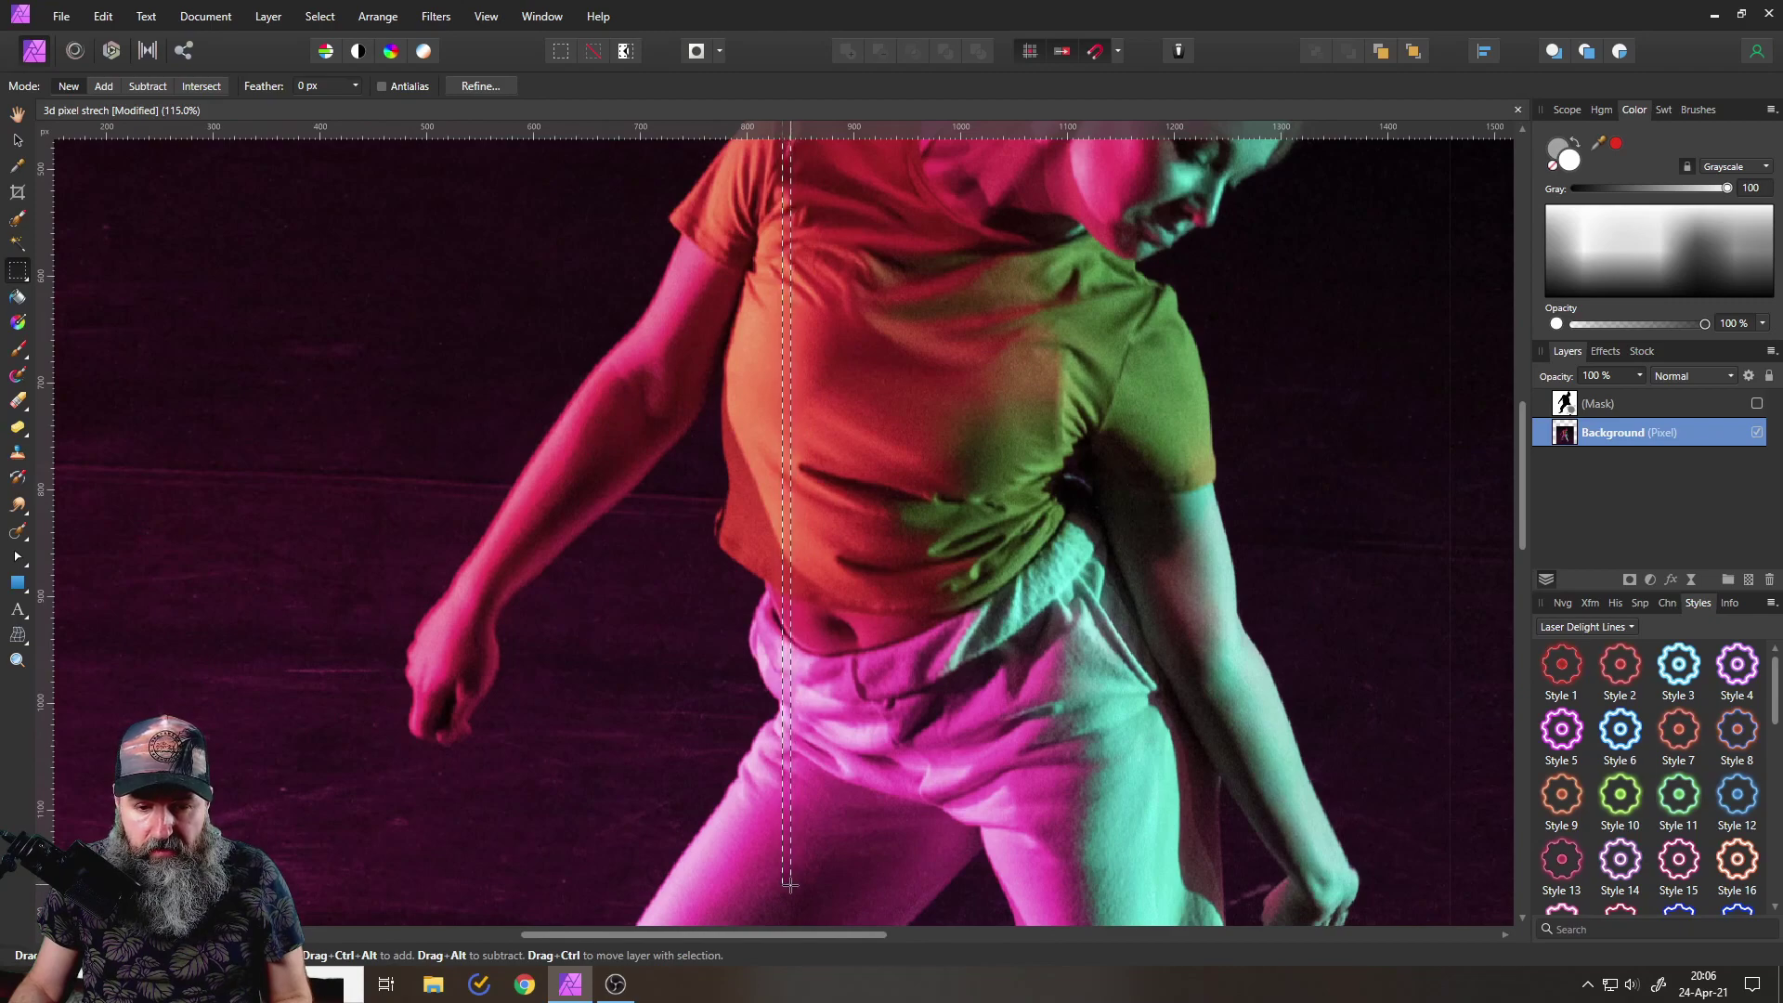
{"action": "left_click_drag", "start_coordinate": [788, 894], "coordinate": [792, 865]}
{"action": "scroll", "coordinate": [791, 871], "scroll_direction": "down", "scroll_amount": 1}
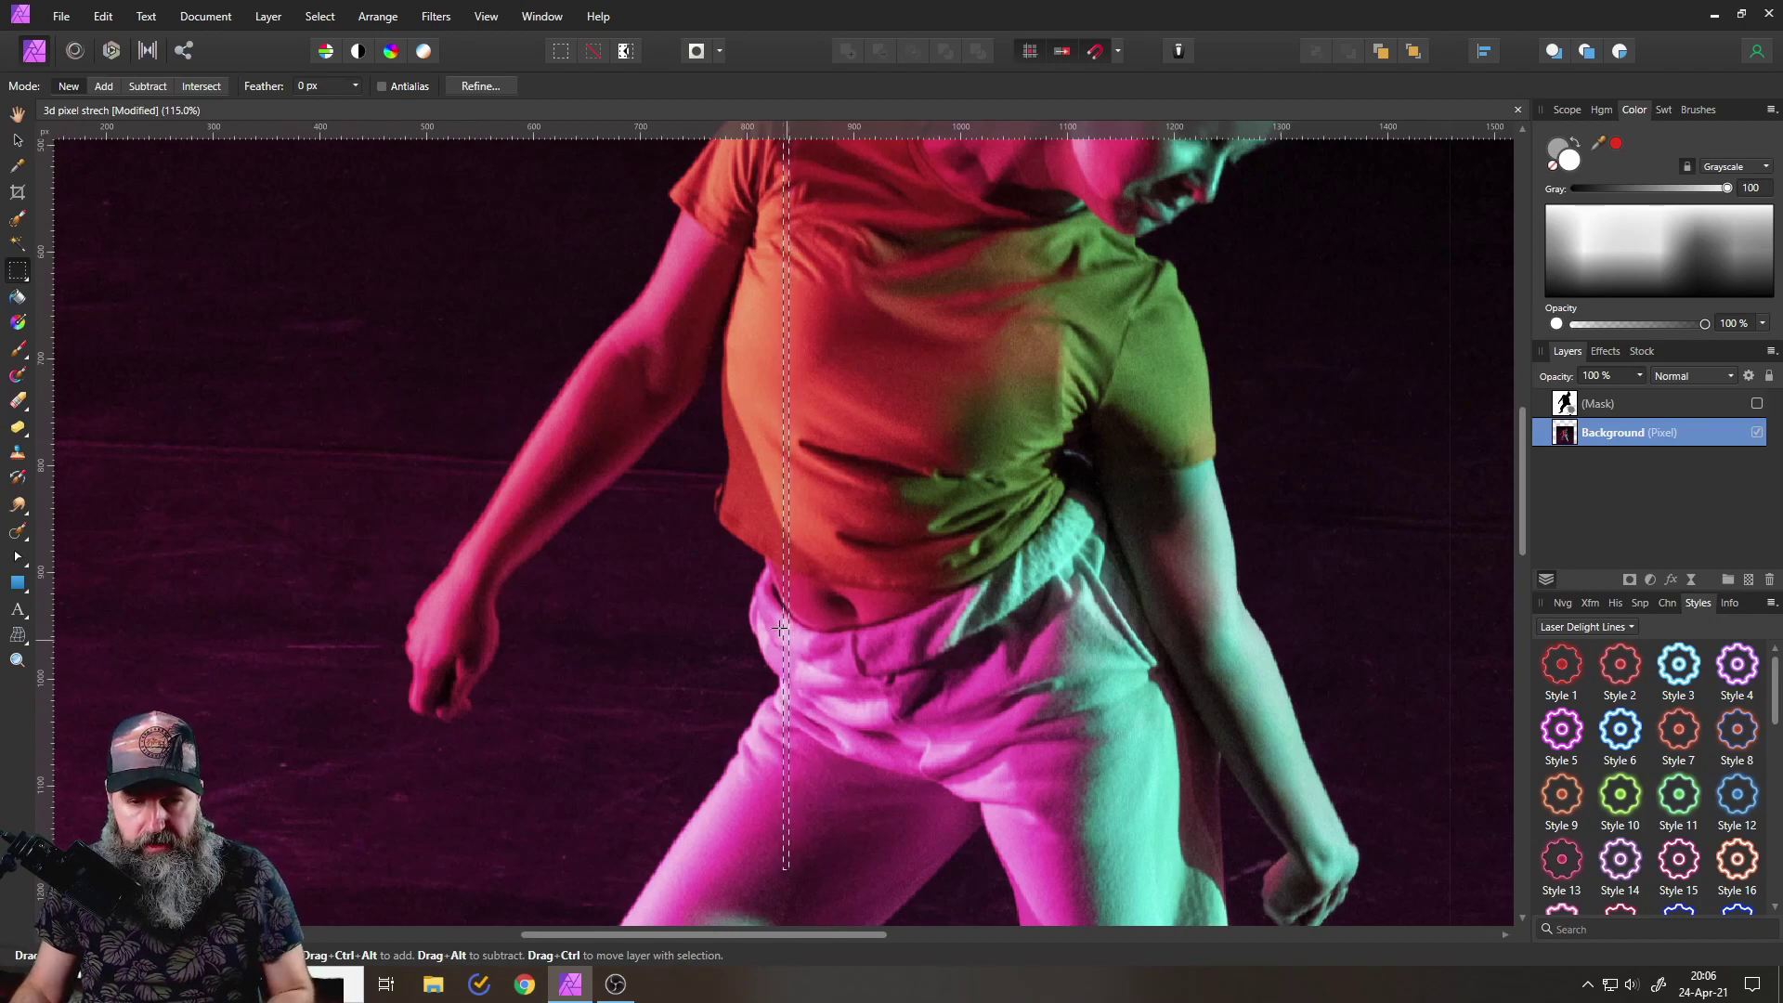
{"action": "scroll", "coordinate": [779, 625], "scroll_direction": "down", "scroll_amount": 4}
{"action": "scroll", "coordinate": [804, 533], "scroll_direction": "up", "scroll_amount": 3}
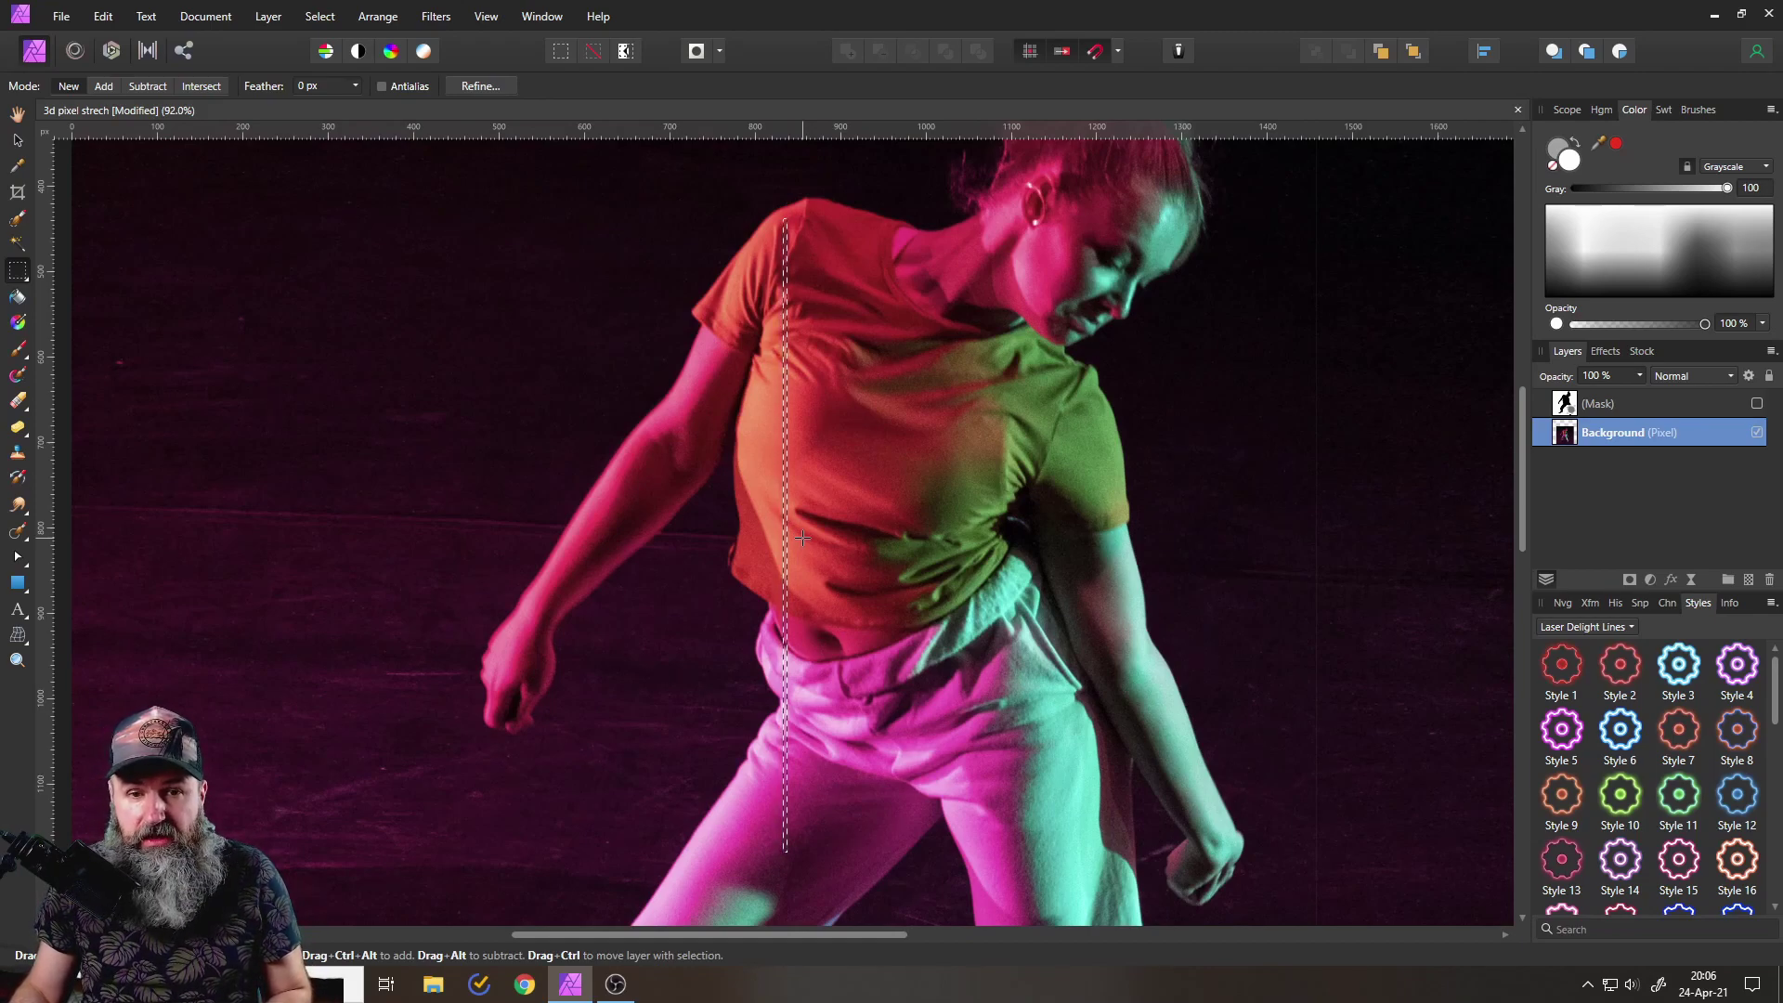
- Copy the strip to a new layer, deselect, and stretch it left and right across the image
{"action": "key", "text": "ctrl+j"}
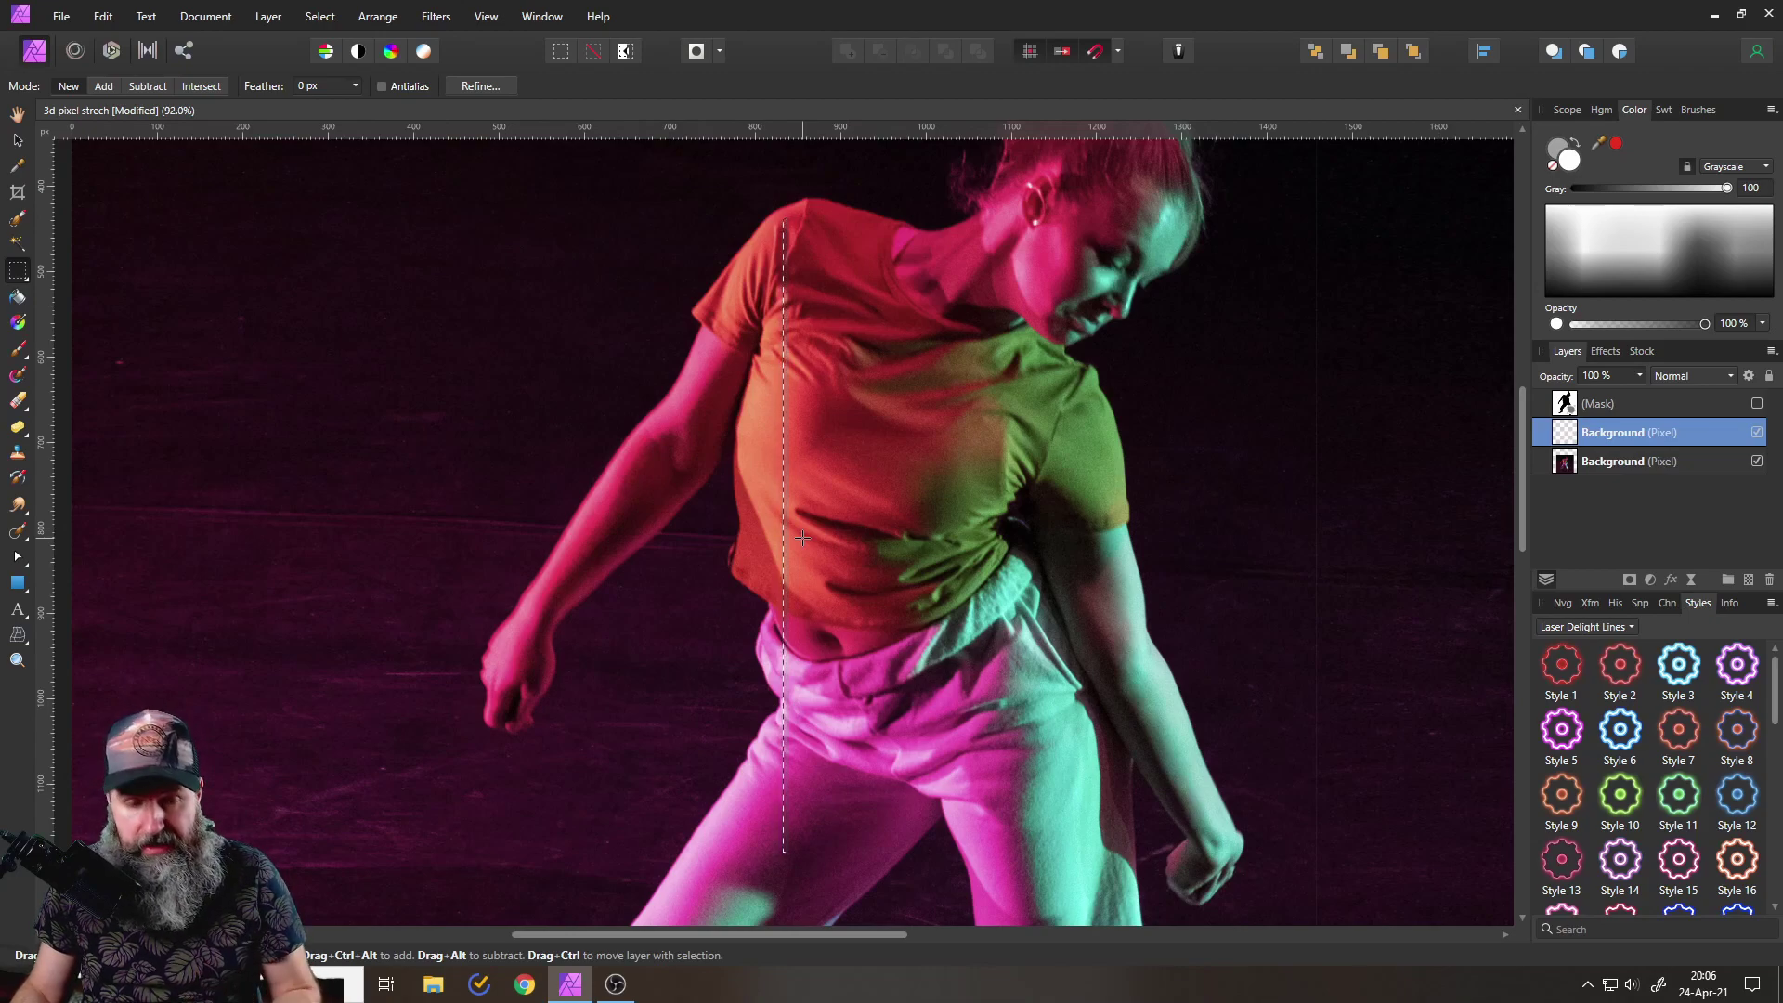
{"action": "key", "text": "ctrl+d"}
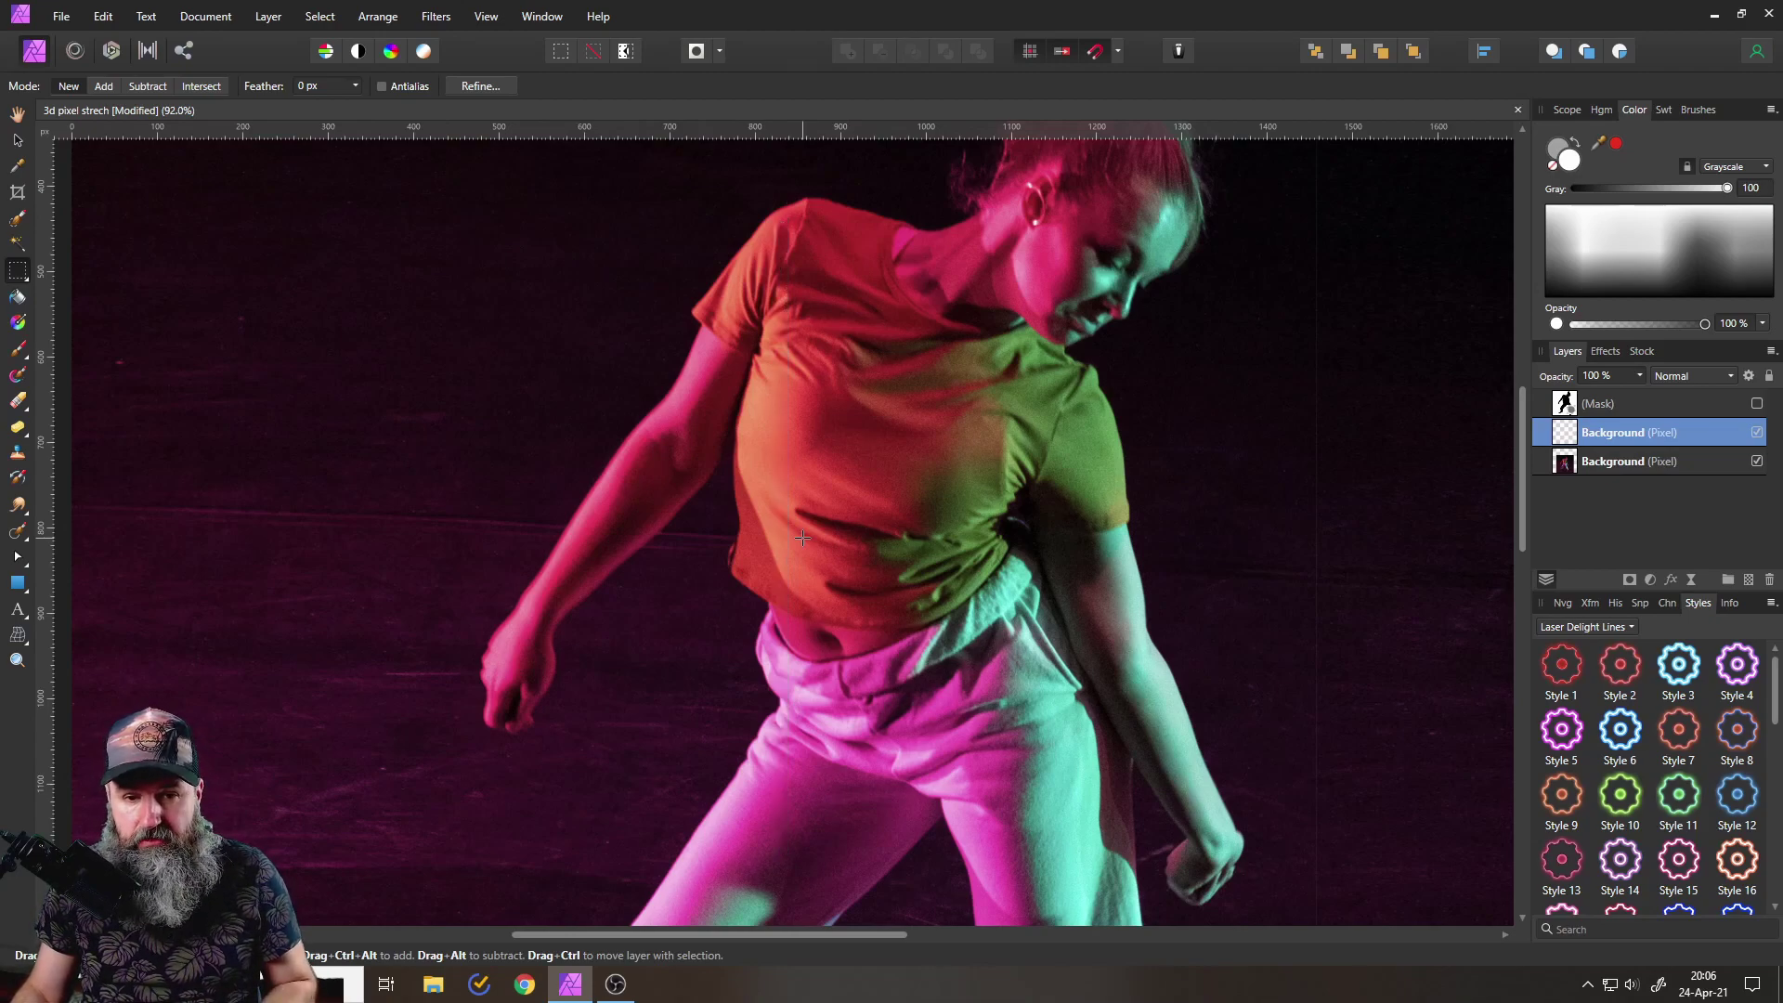
{"action": "left_click", "coordinate": [17, 142]}
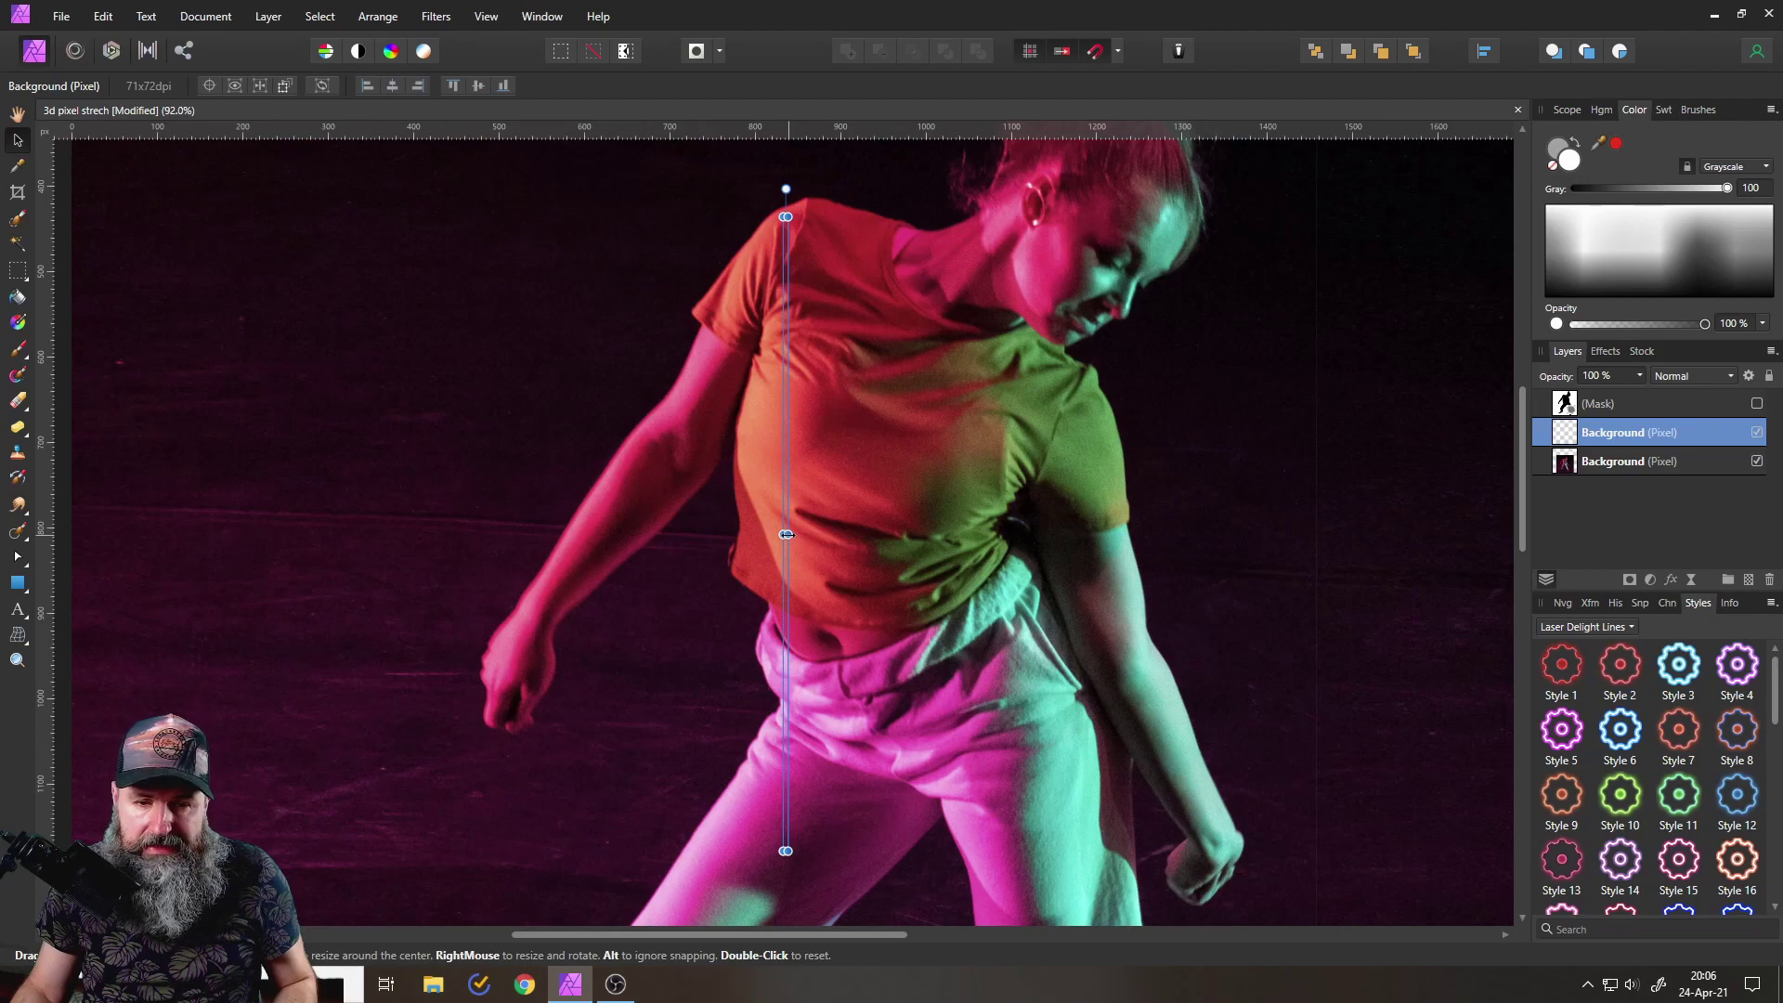
{"action": "left_click_drag", "start_coordinate": [785, 534], "coordinate": [1105, 535]}
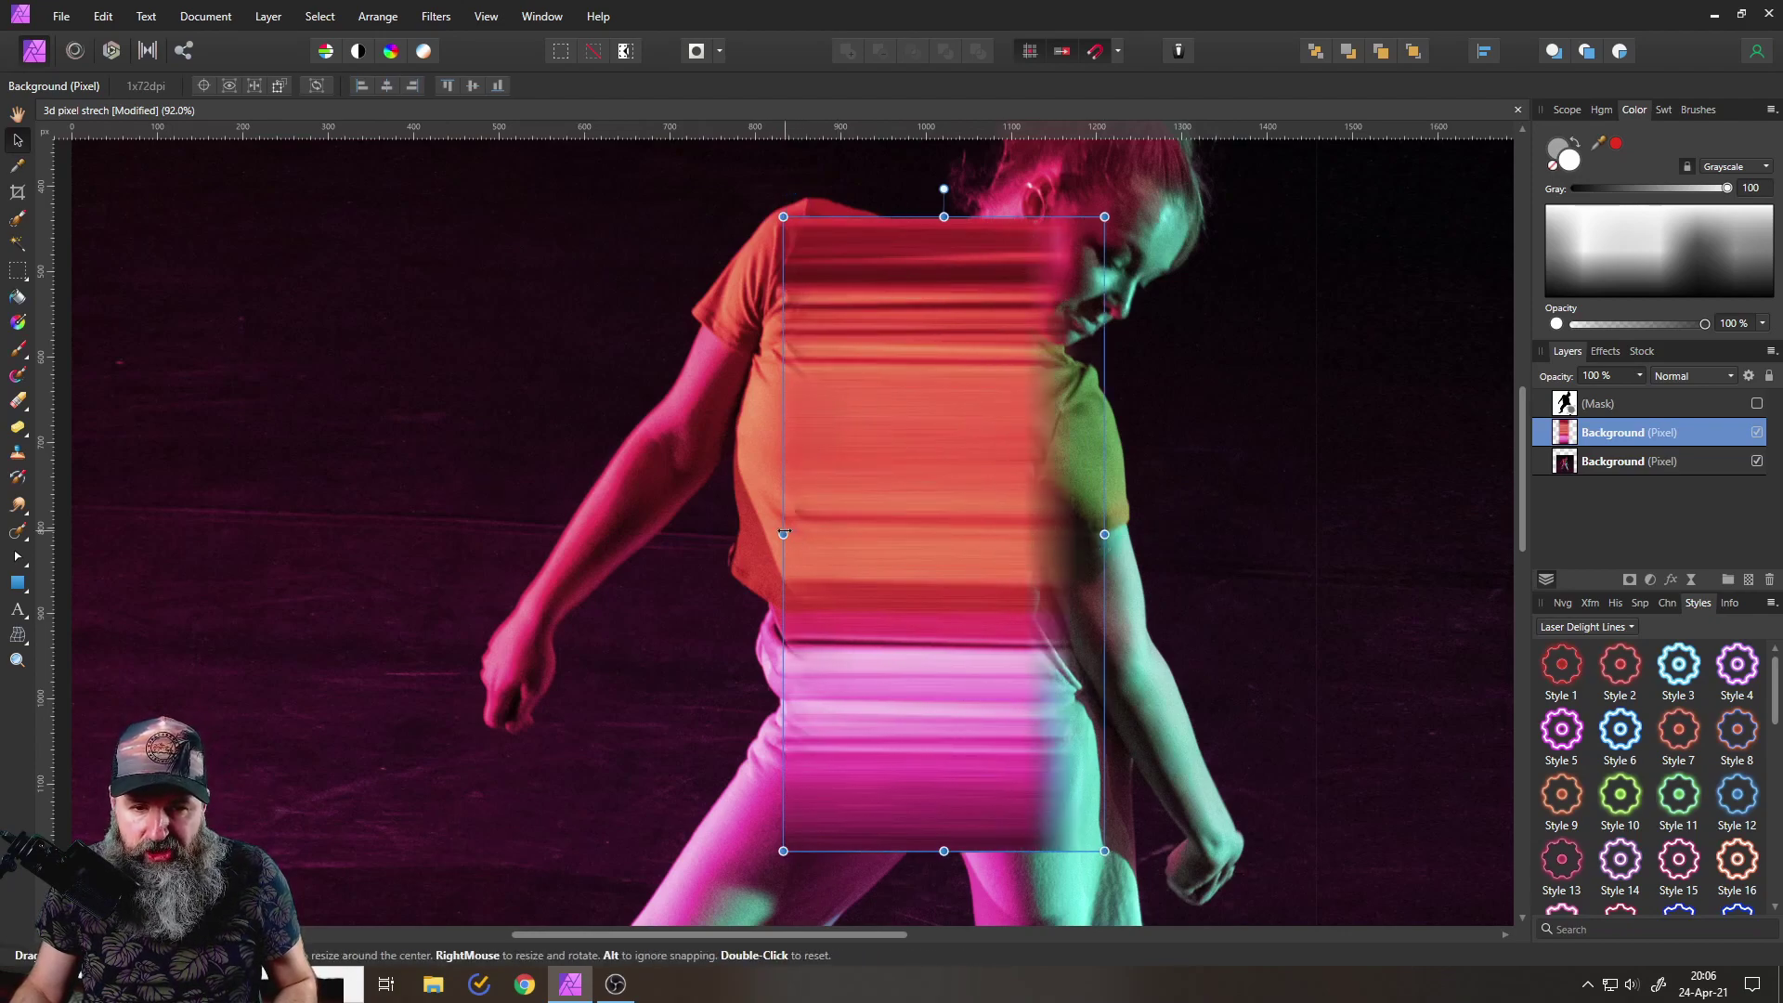
{"action": "left_click_drag", "start_coordinate": [788, 532], "coordinate": [251, 539]}
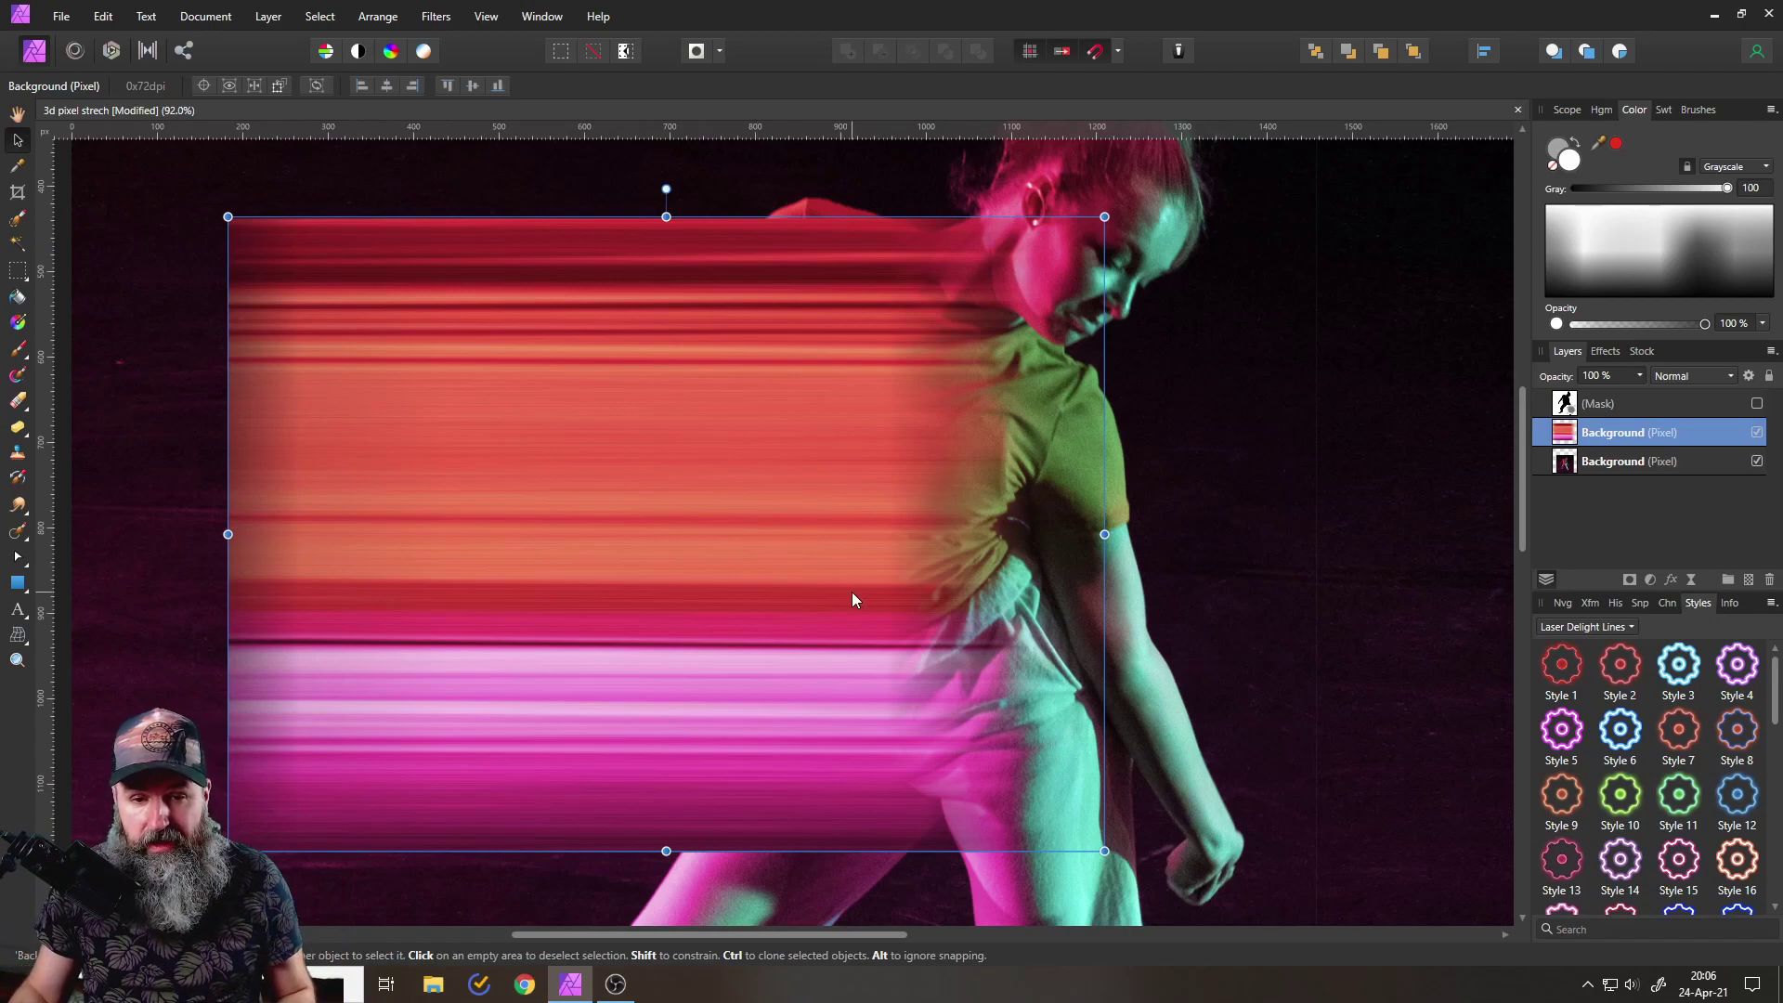
- Stretch the streak band further so it extends well beyond both canvas edges
{"action": "scroll", "coordinate": [815, 478], "scroll_direction": "down", "scroll_amount": 10}
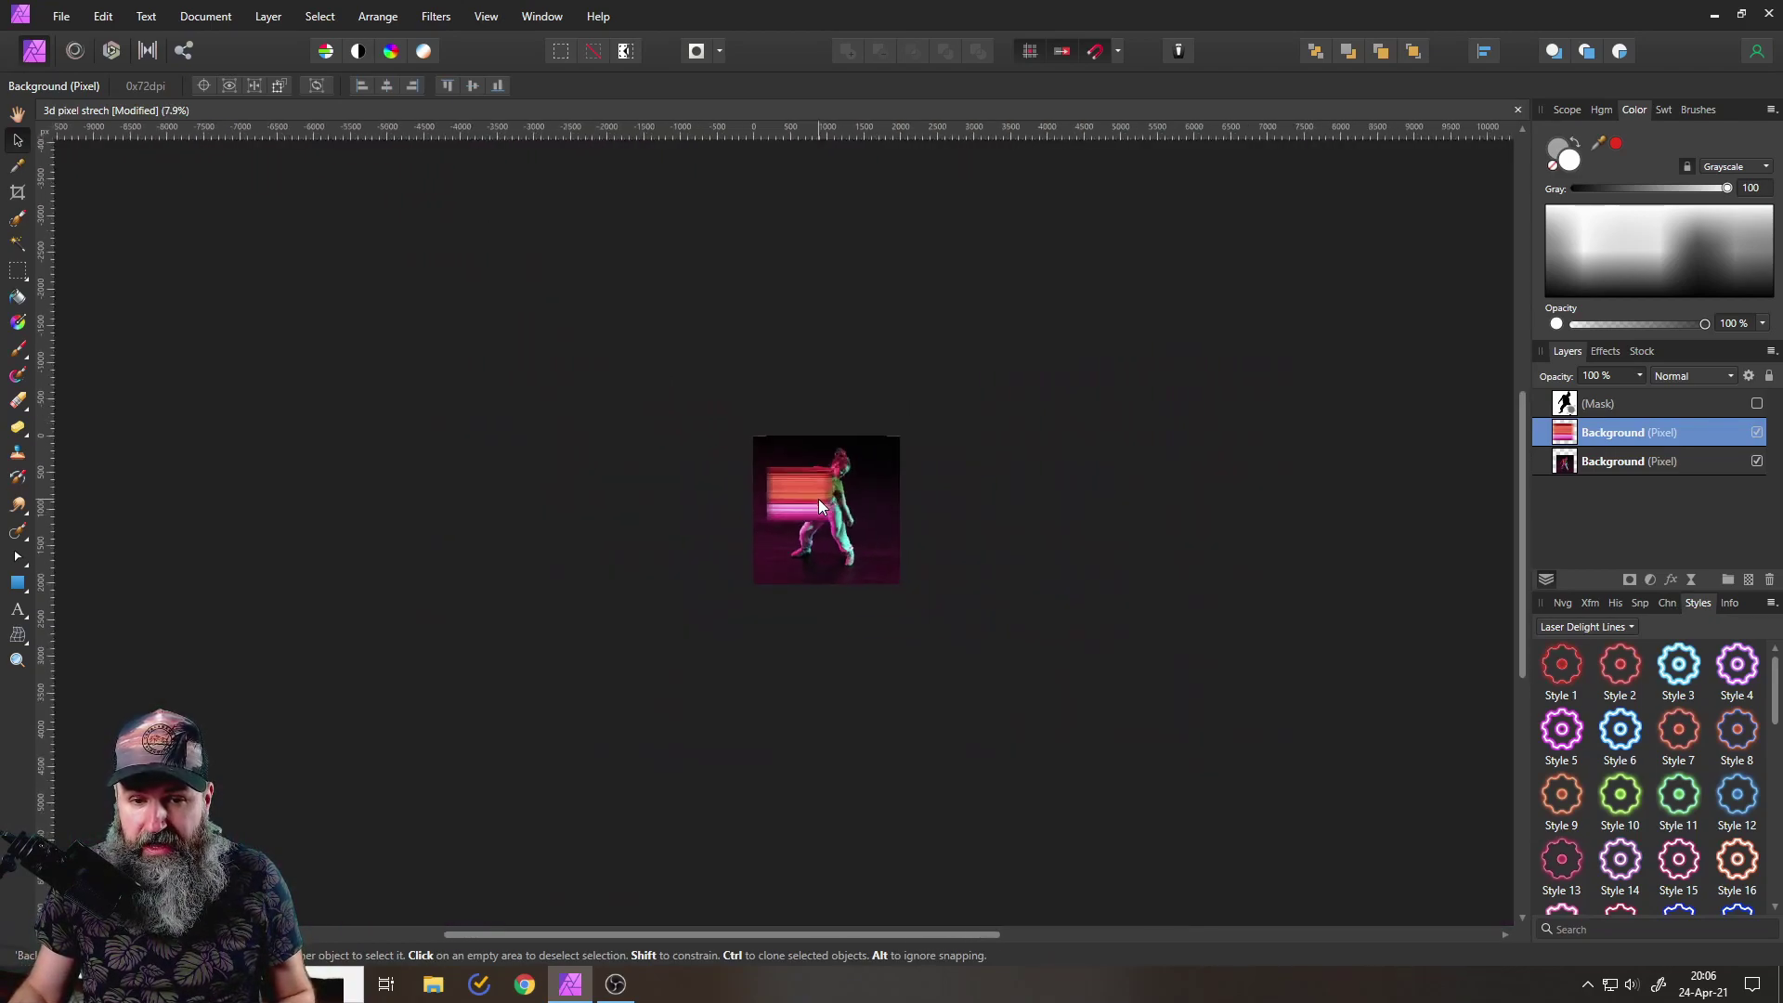
{"action": "scroll", "coordinate": [818, 499], "scroll_direction": "down", "scroll_amount": 1}
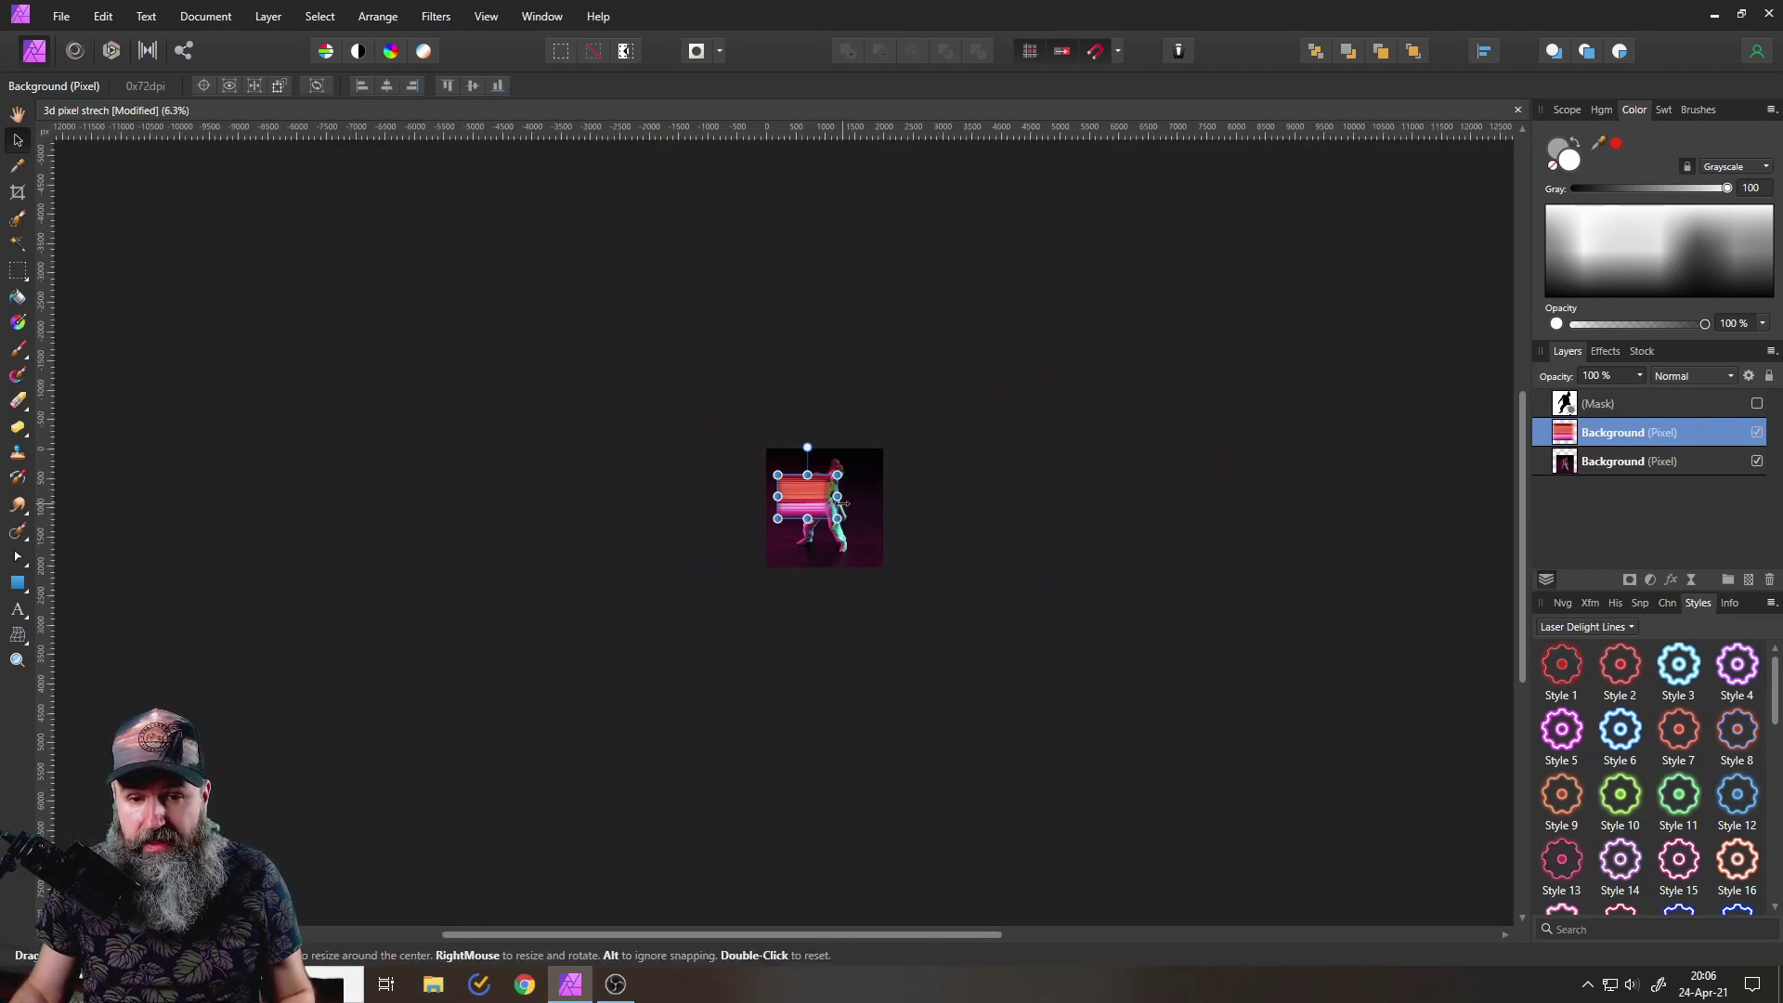
{"action": "left_click_drag", "start_coordinate": [840, 503], "coordinate": [1474, 497]}
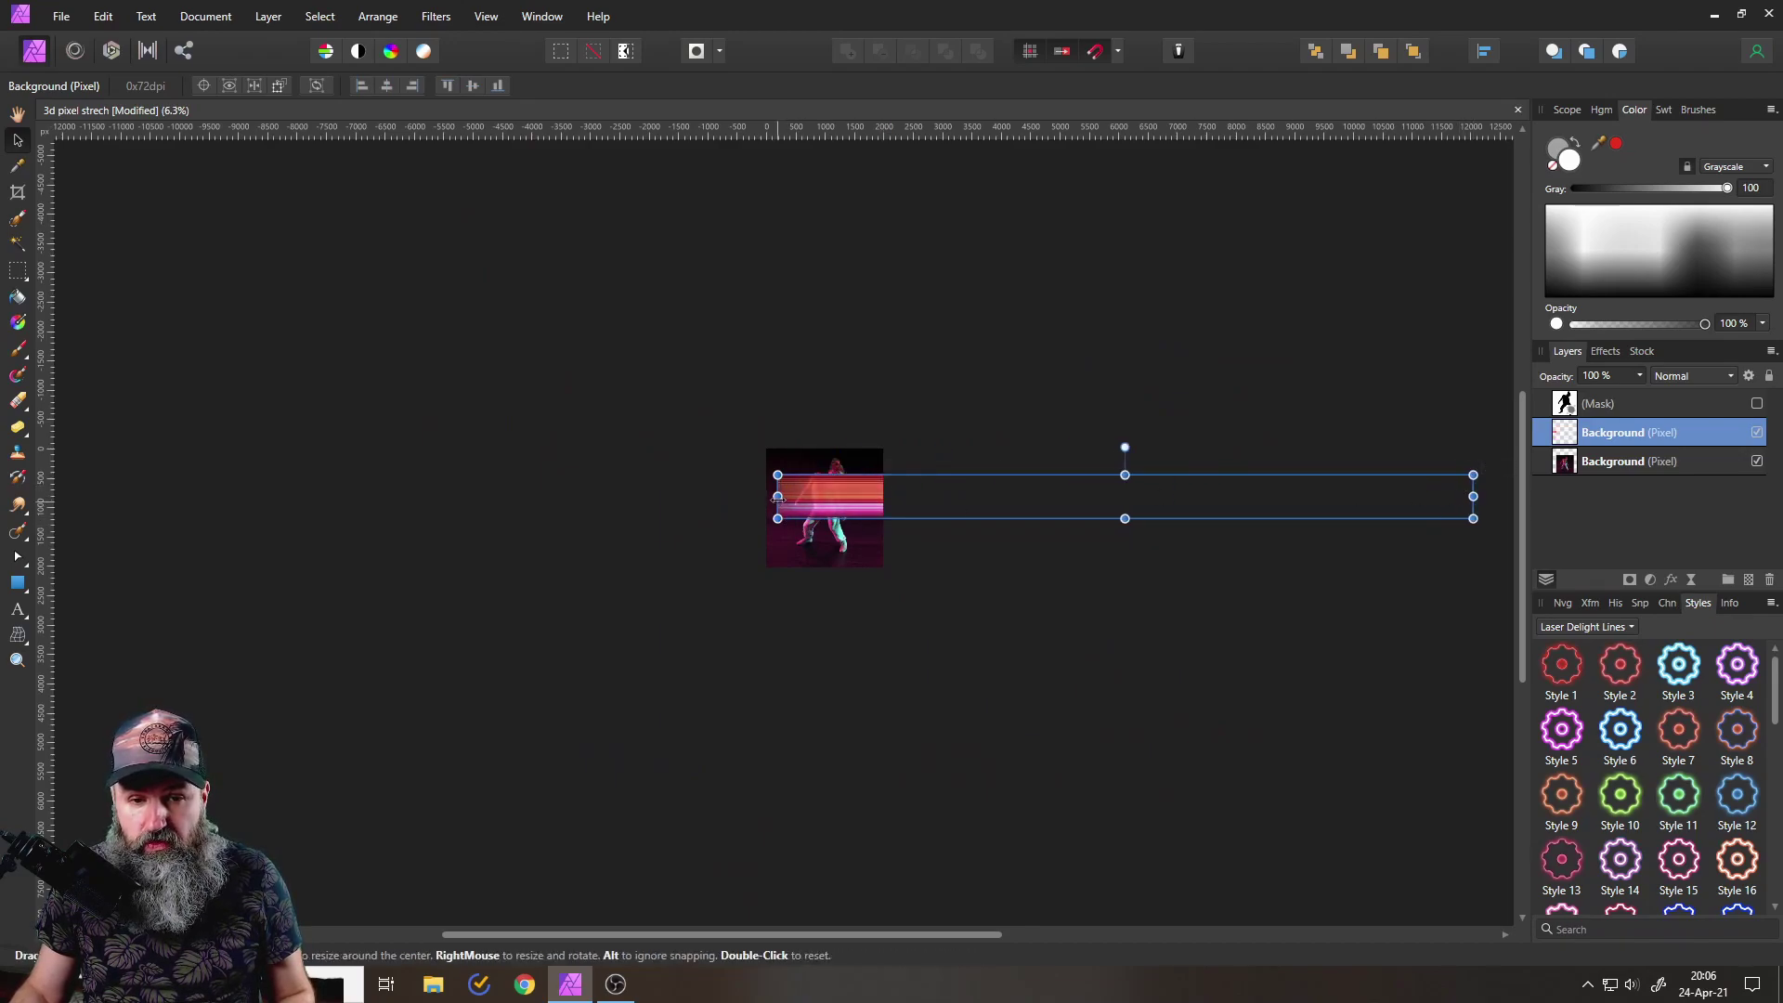
{"action": "left_click_drag", "start_coordinate": [778, 497], "coordinate": [298, 509]}
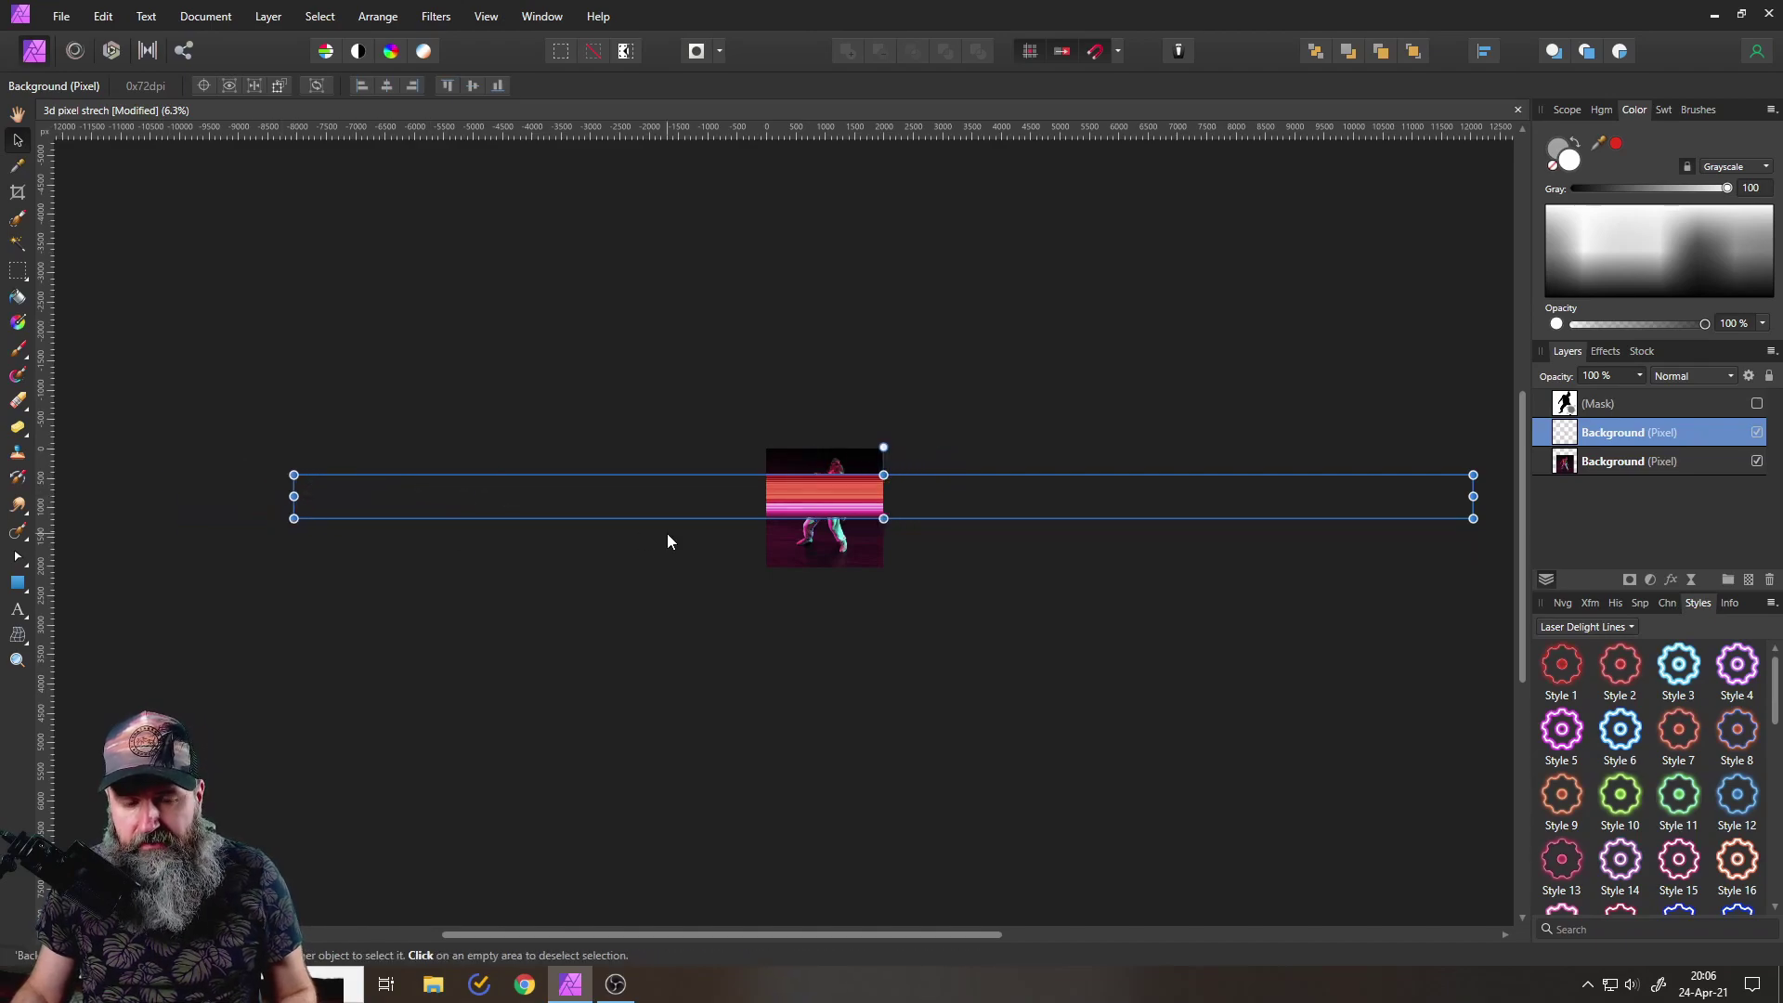
- Rasterize the streak layer and resize it from its corner to cross the upper body
{"action": "right_click", "coordinate": [1566, 446]}
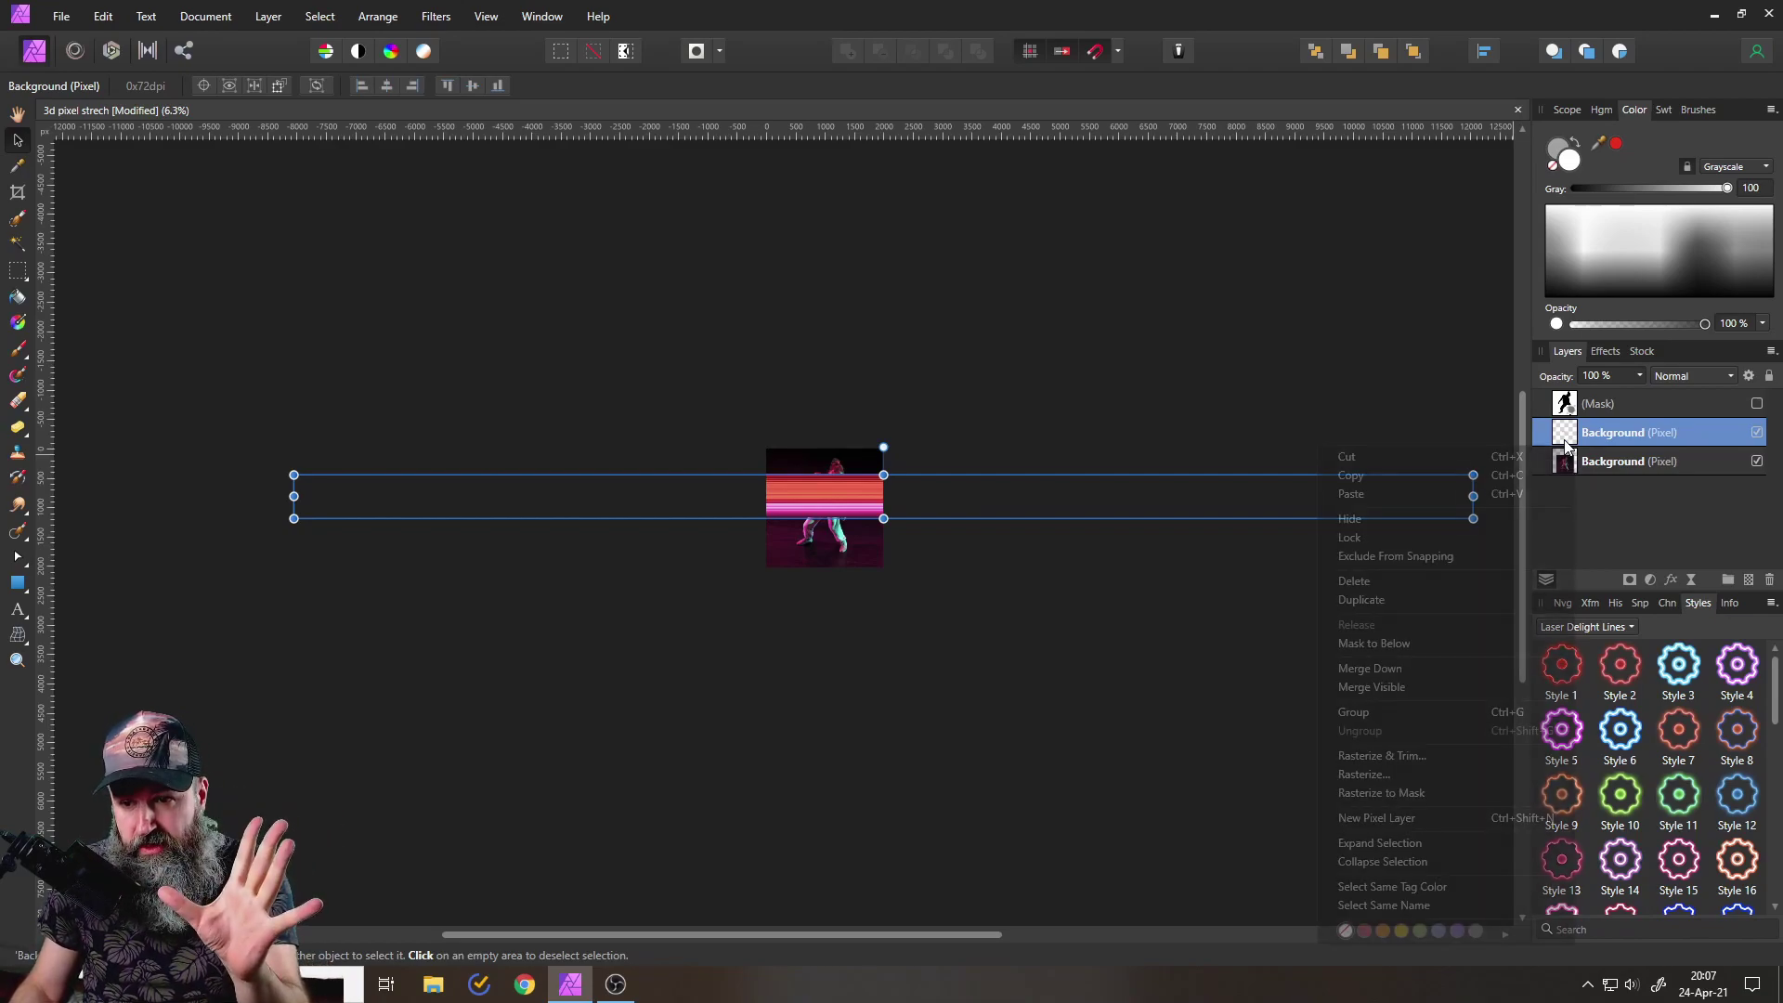
{"action": "left_click", "coordinate": [1383, 779]}
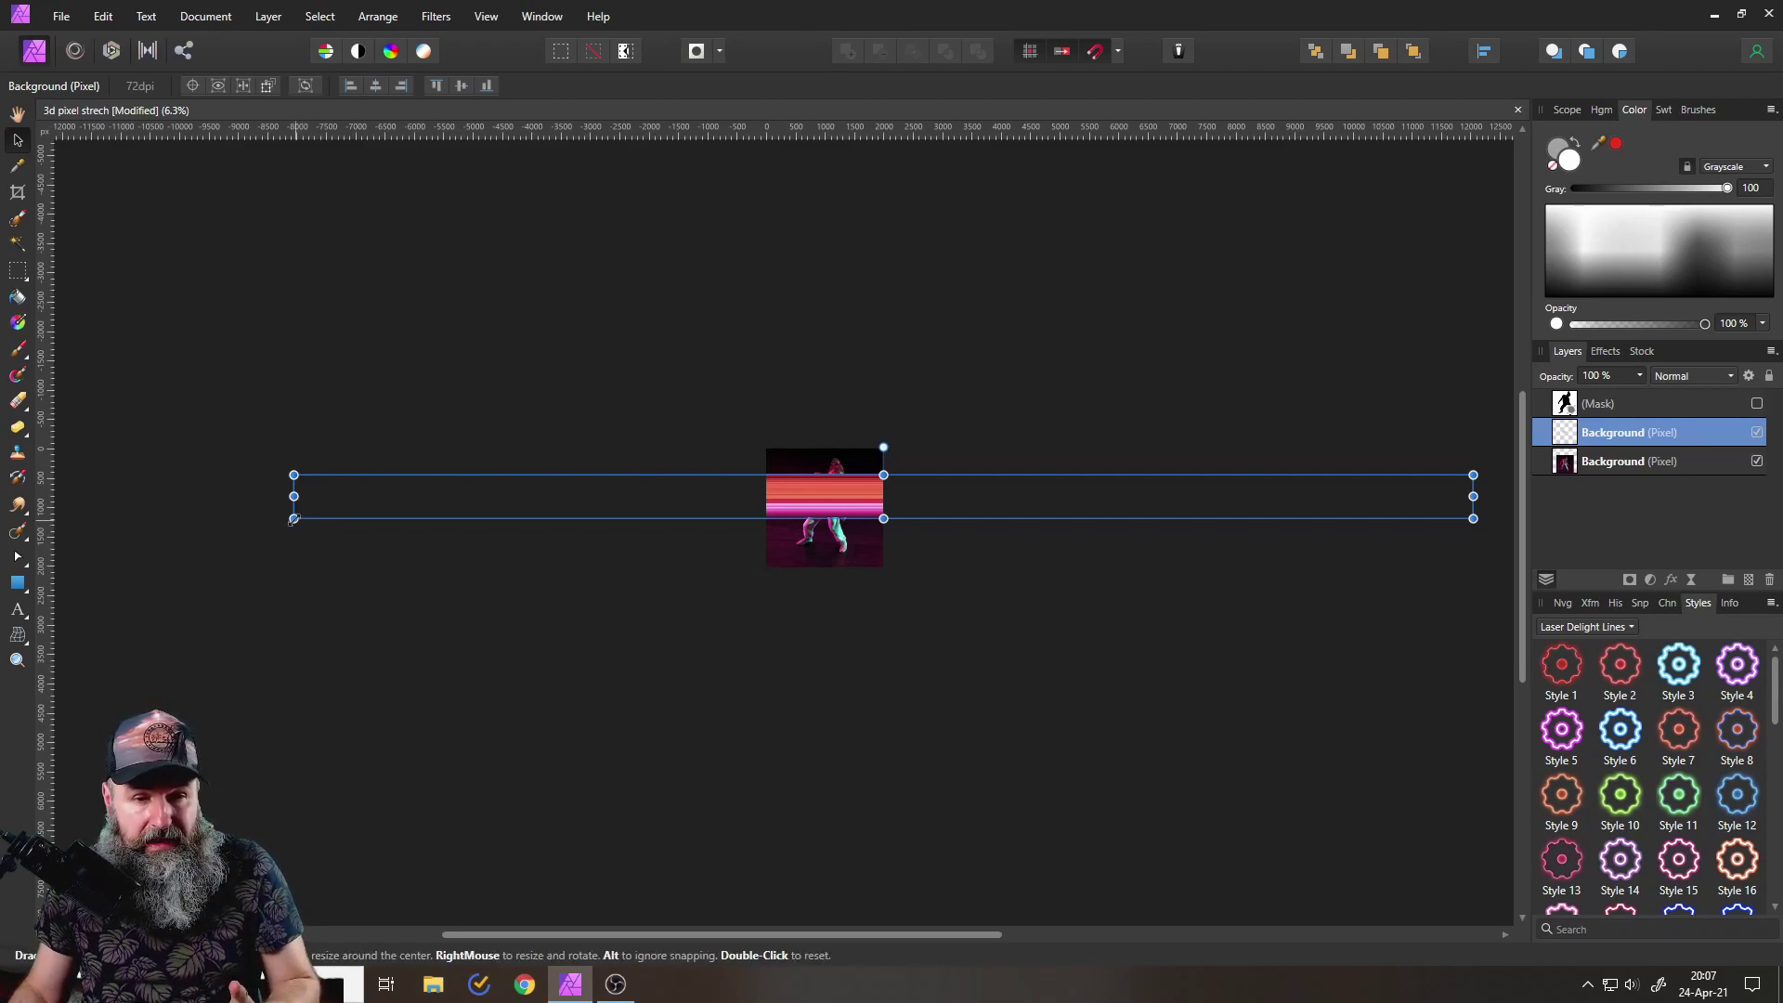
{"action": "left_click_drag", "start_coordinate": [294, 519], "coordinate": [808, 508]}
{"action": "scroll", "coordinate": [812, 509], "scroll_direction": "up", "scroll_amount": 6}
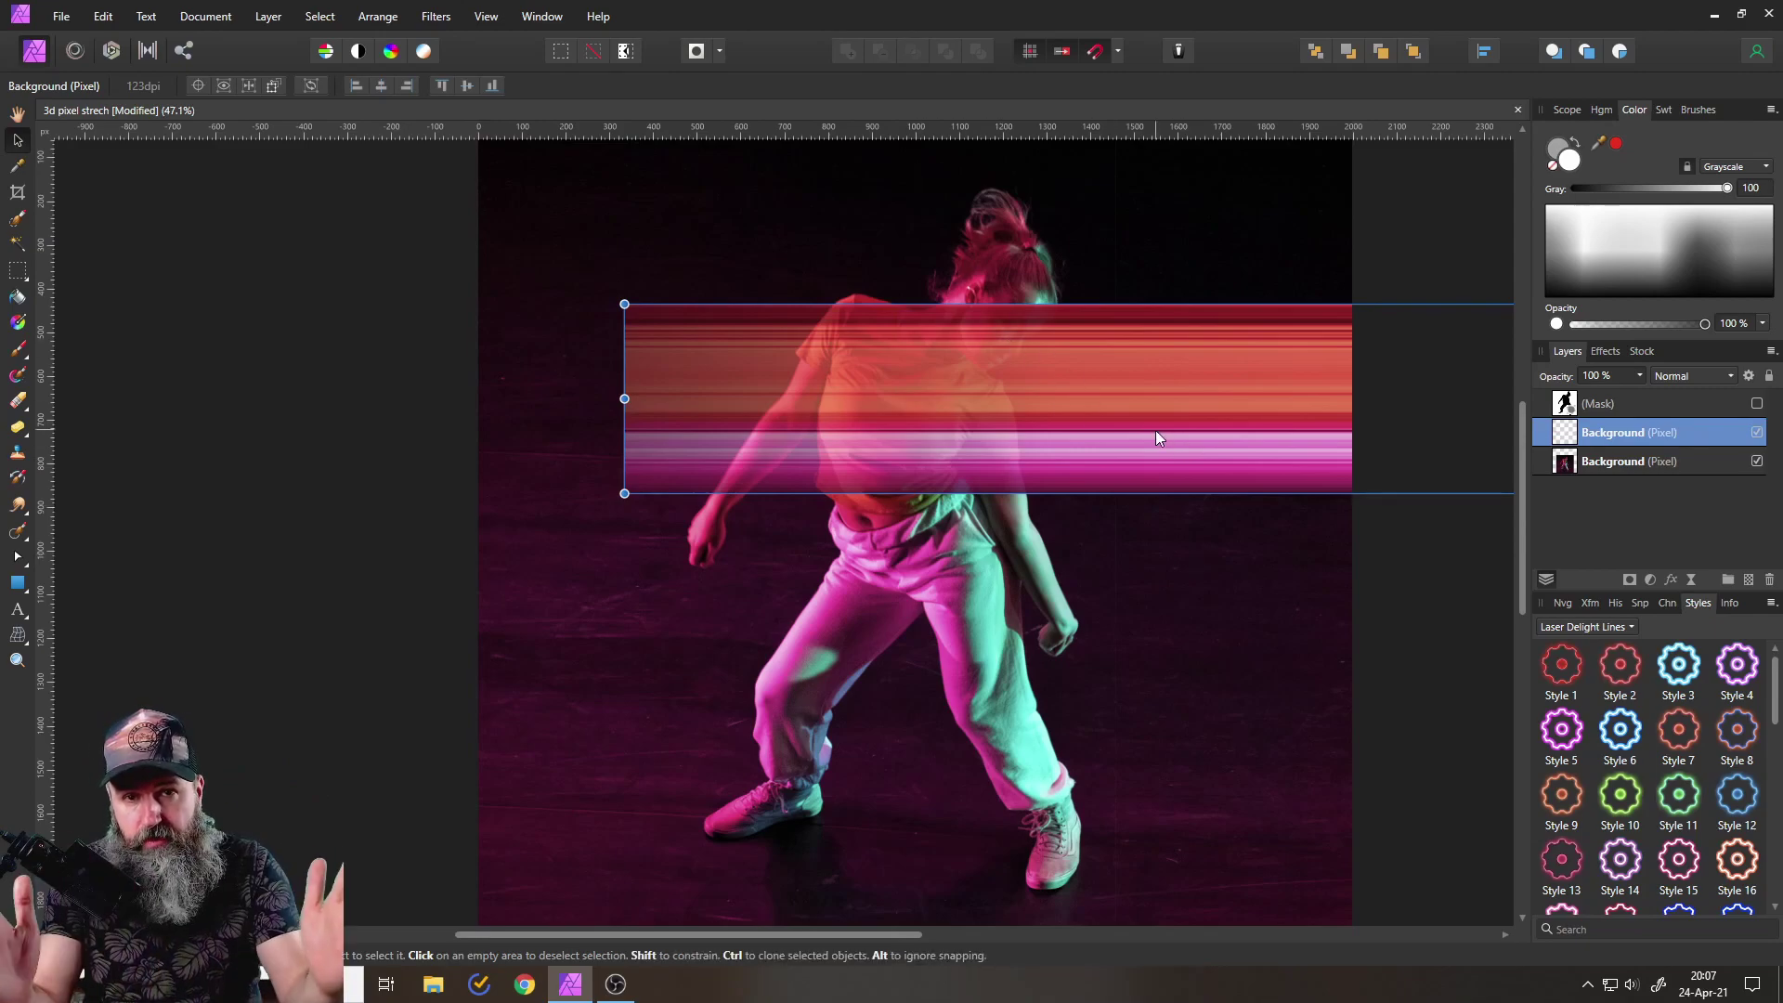
- Delete the streak pixels covering the dancer, then stretch and shift the remaining band left
{"action": "left_click", "coordinate": [19, 271]}
{"action": "left_click_drag", "start_coordinate": [570, 229], "coordinate": [1273, 560]}
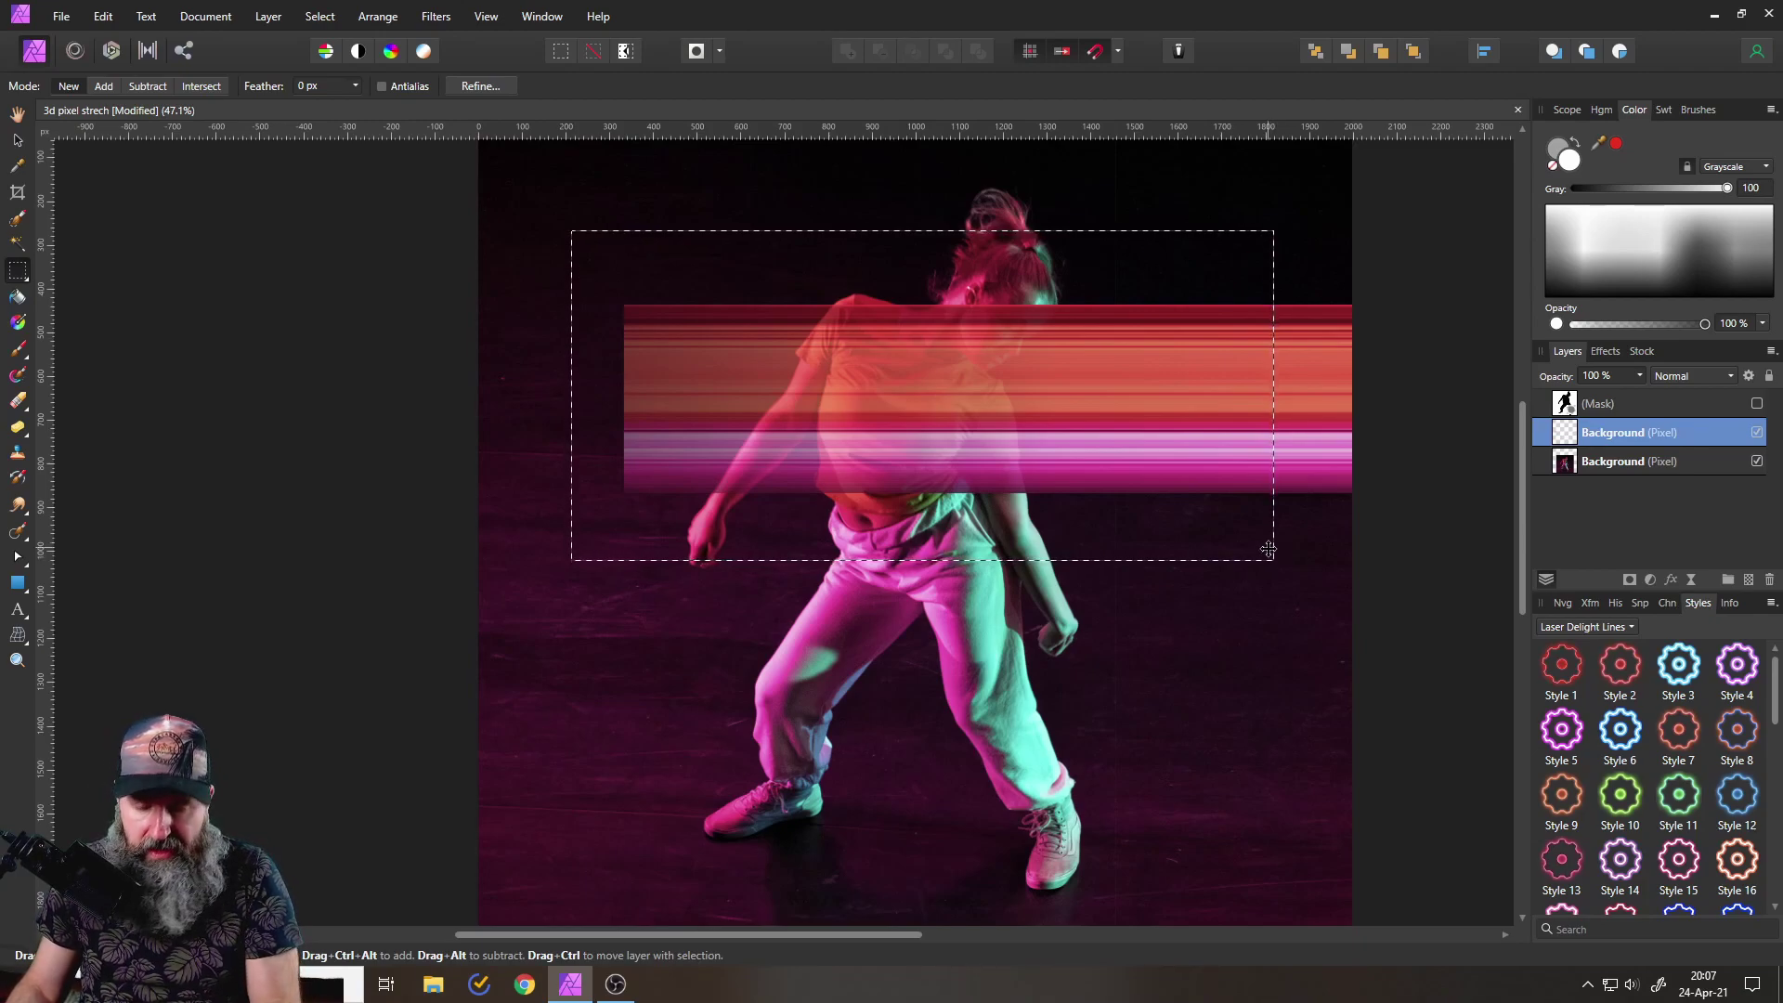
{"action": "key", "text": "Delete"}
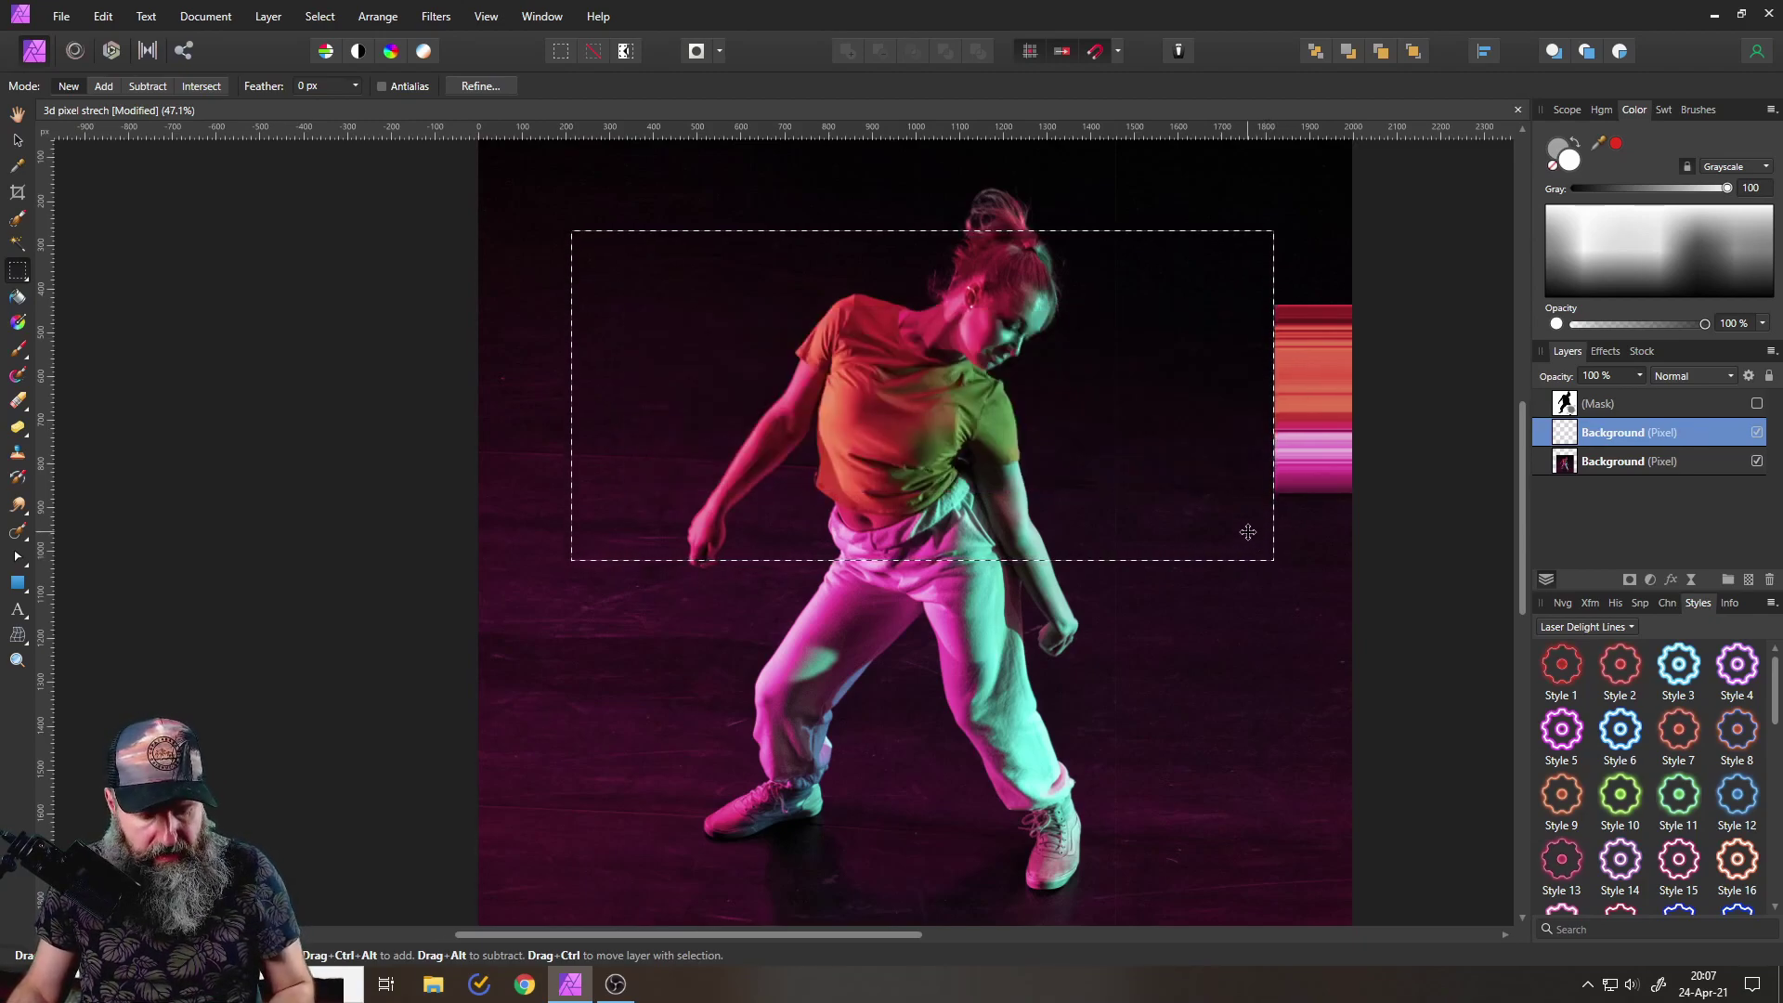
{"action": "key", "text": "ctrl+d"}
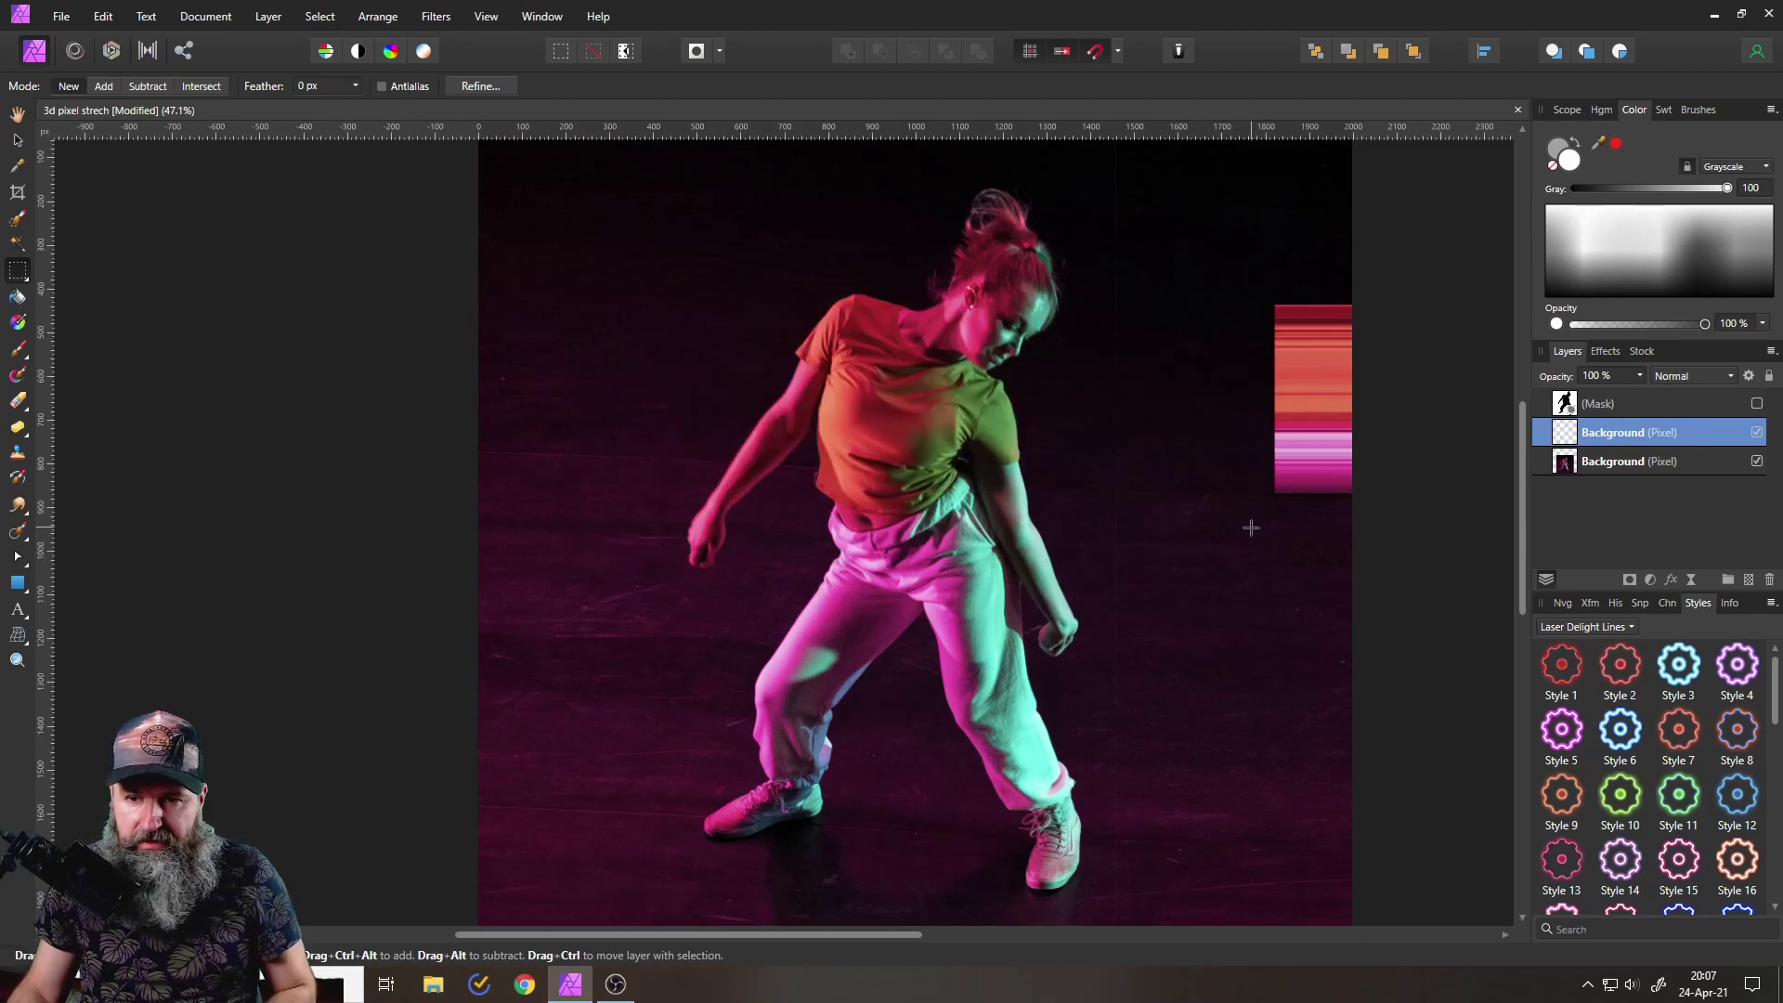
{"action": "left_click", "coordinate": [18, 139]}
{"action": "mouse_move", "coordinate": [1275, 398]}
{"action": "left_mouse_down"}
{"action": "mouse_move", "coordinate": [656, 422]}
{"action": "mouse_move", "coordinate": [610, 397]}
{"action": "mouse_move", "coordinate": [939, 411]}
{"action": "mouse_move", "coordinate": [827, 400]}
{"action": "left_mouse_up"}
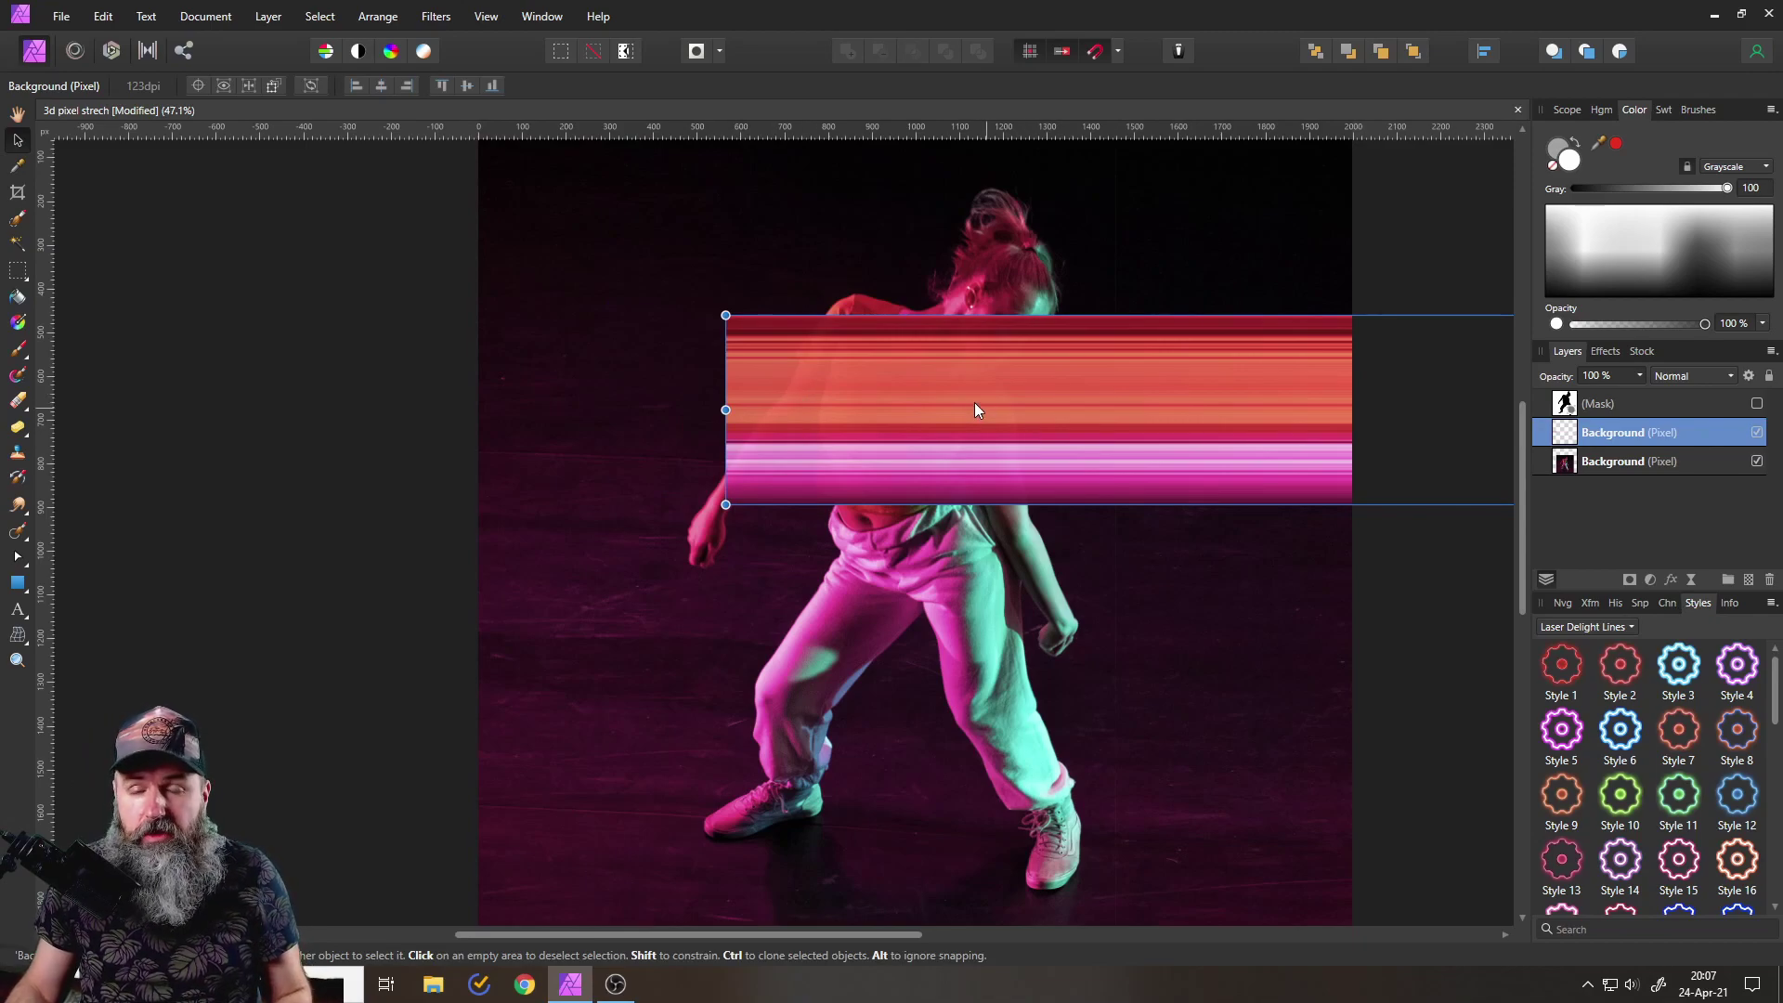
{"action": "scroll", "coordinate": [973, 401], "scroll_direction": "down", "scroll_amount": 3}
{"action": "mouse_move", "coordinate": [1053, 387]}
{"action": "left_mouse_down"}
{"action": "mouse_move", "coordinate": [378, 406]}
{"action": "mouse_move", "coordinate": [946, 422]}
{"action": "left_mouse_up"}
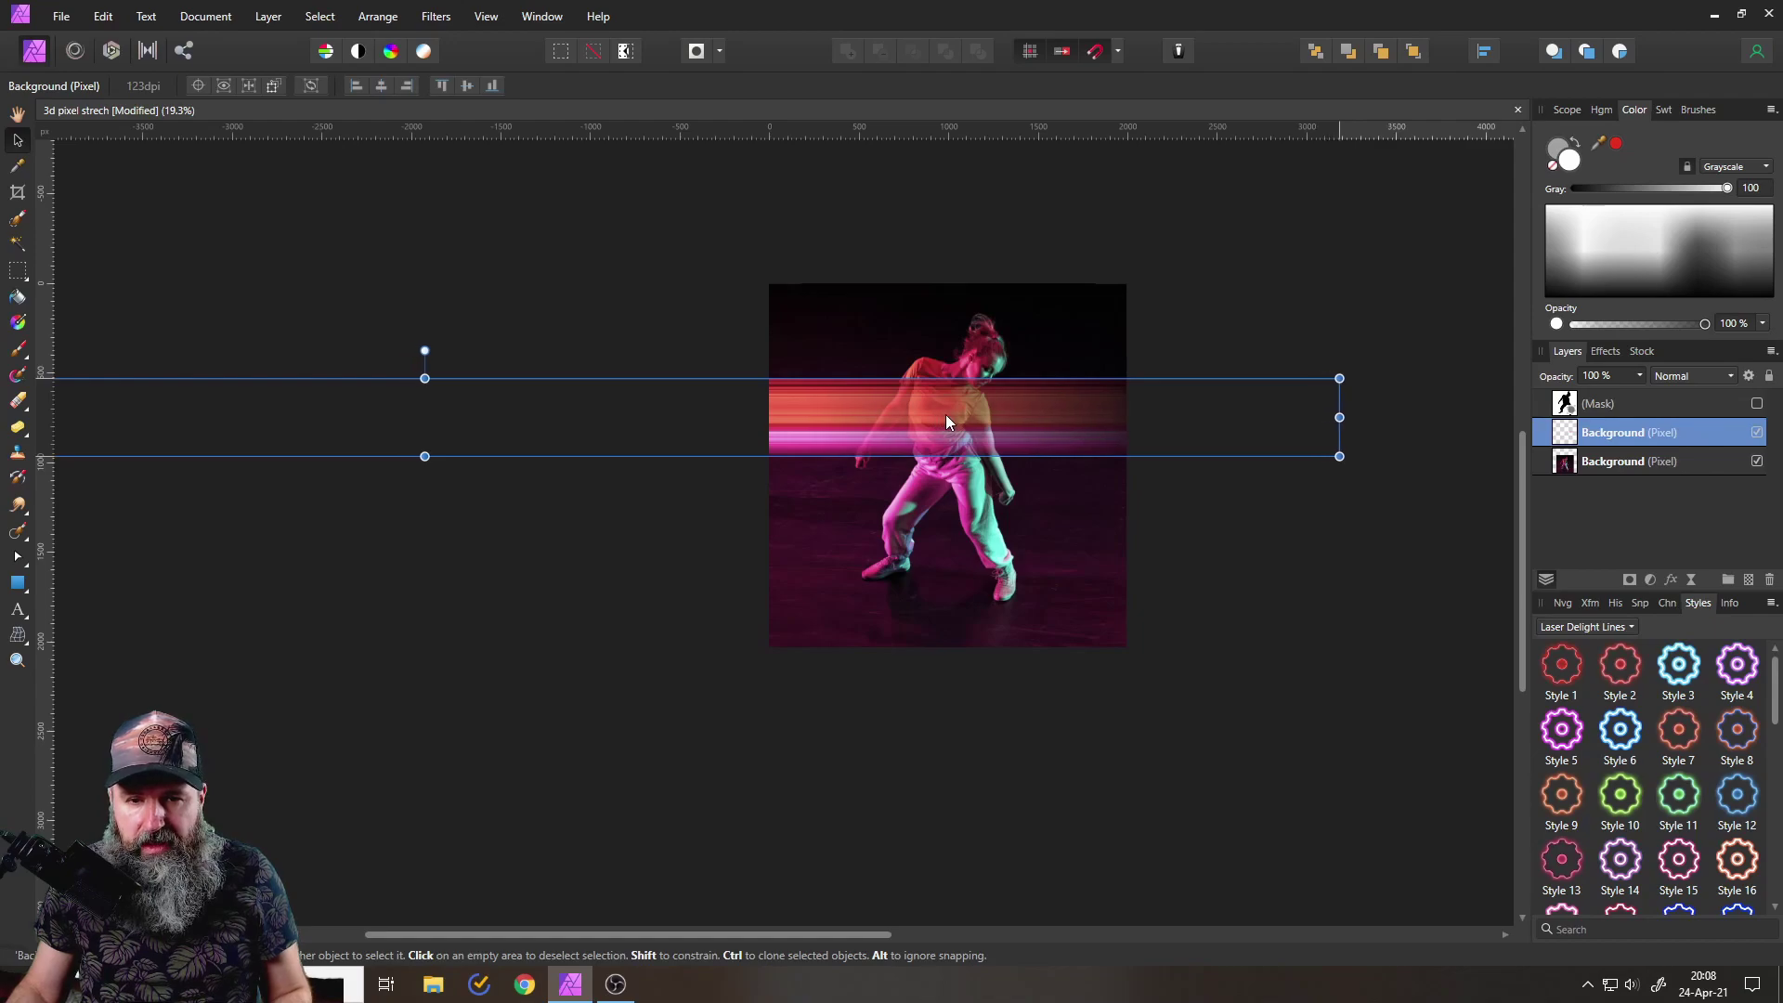
- Delete another selected portion of the streak and slide the layer further left
{"action": "left_click", "coordinate": [18, 270]}
{"action": "left_click_drag", "start_coordinate": [797, 306], "coordinate": [1453, 570]}
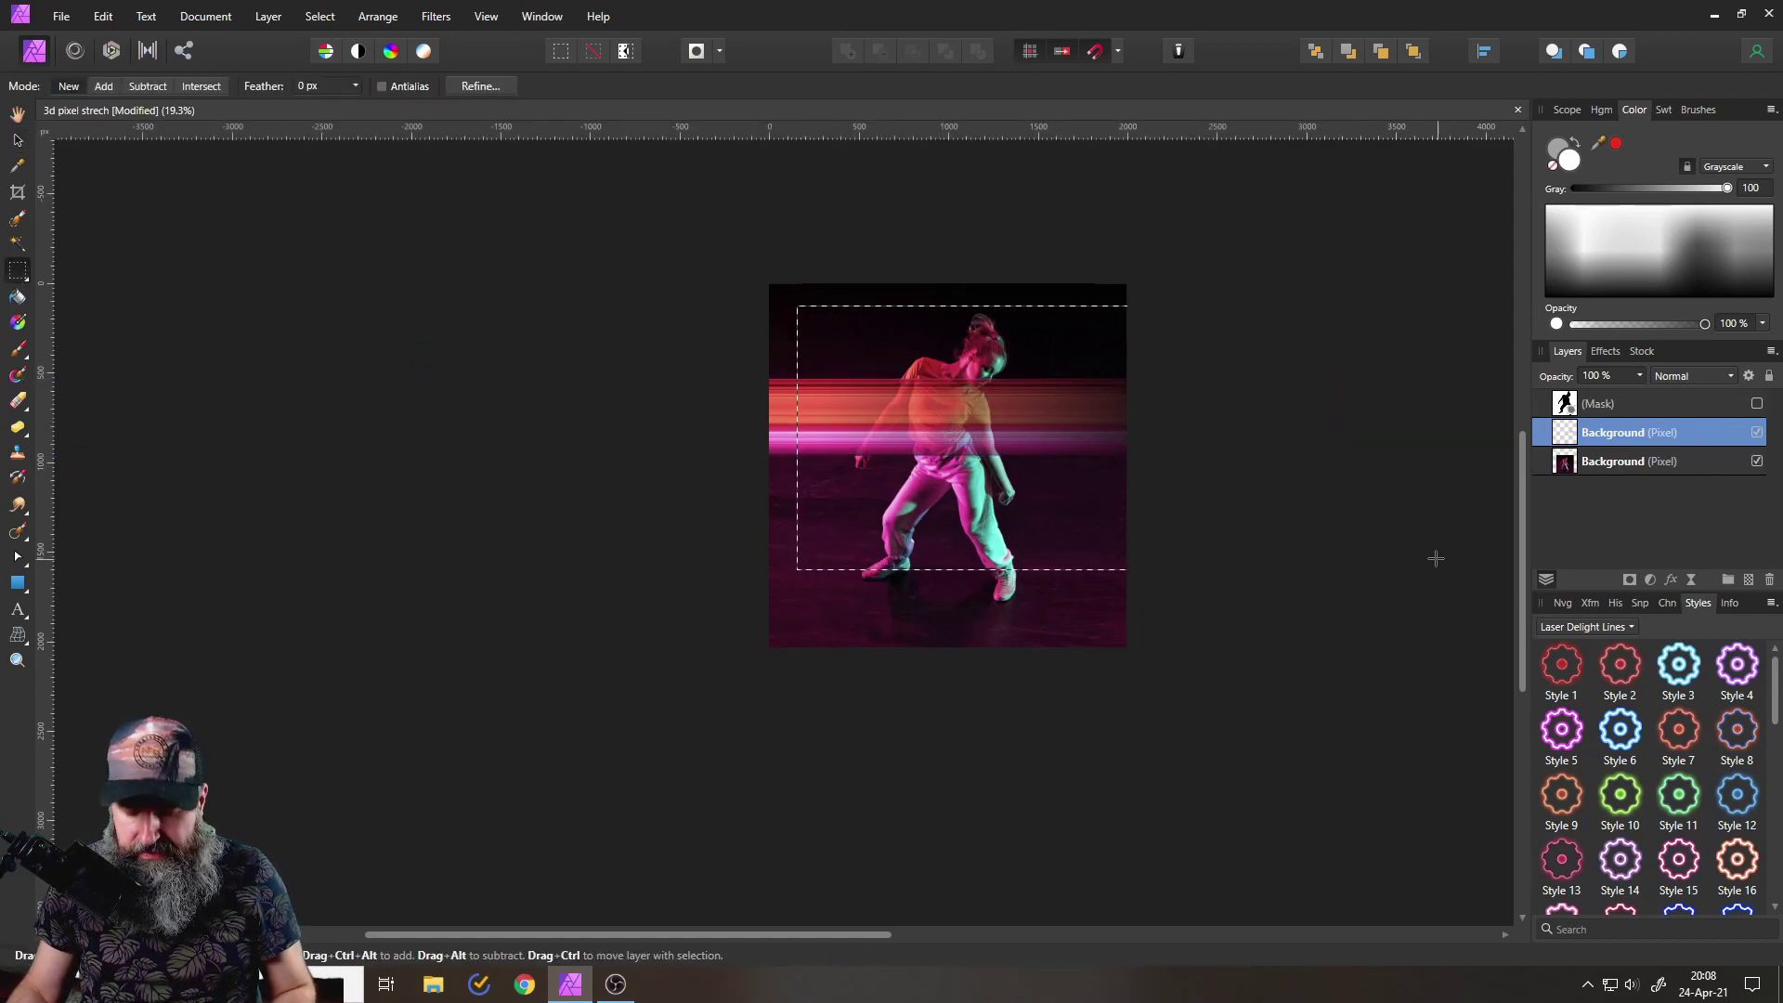
{"action": "key", "text": "Delete"}
{"action": "key", "text": "ctrl+d"}
{"action": "left_click", "coordinate": [18, 139]}
{"action": "left_click_drag", "start_coordinate": [783, 414], "coordinate": [476, 403]}
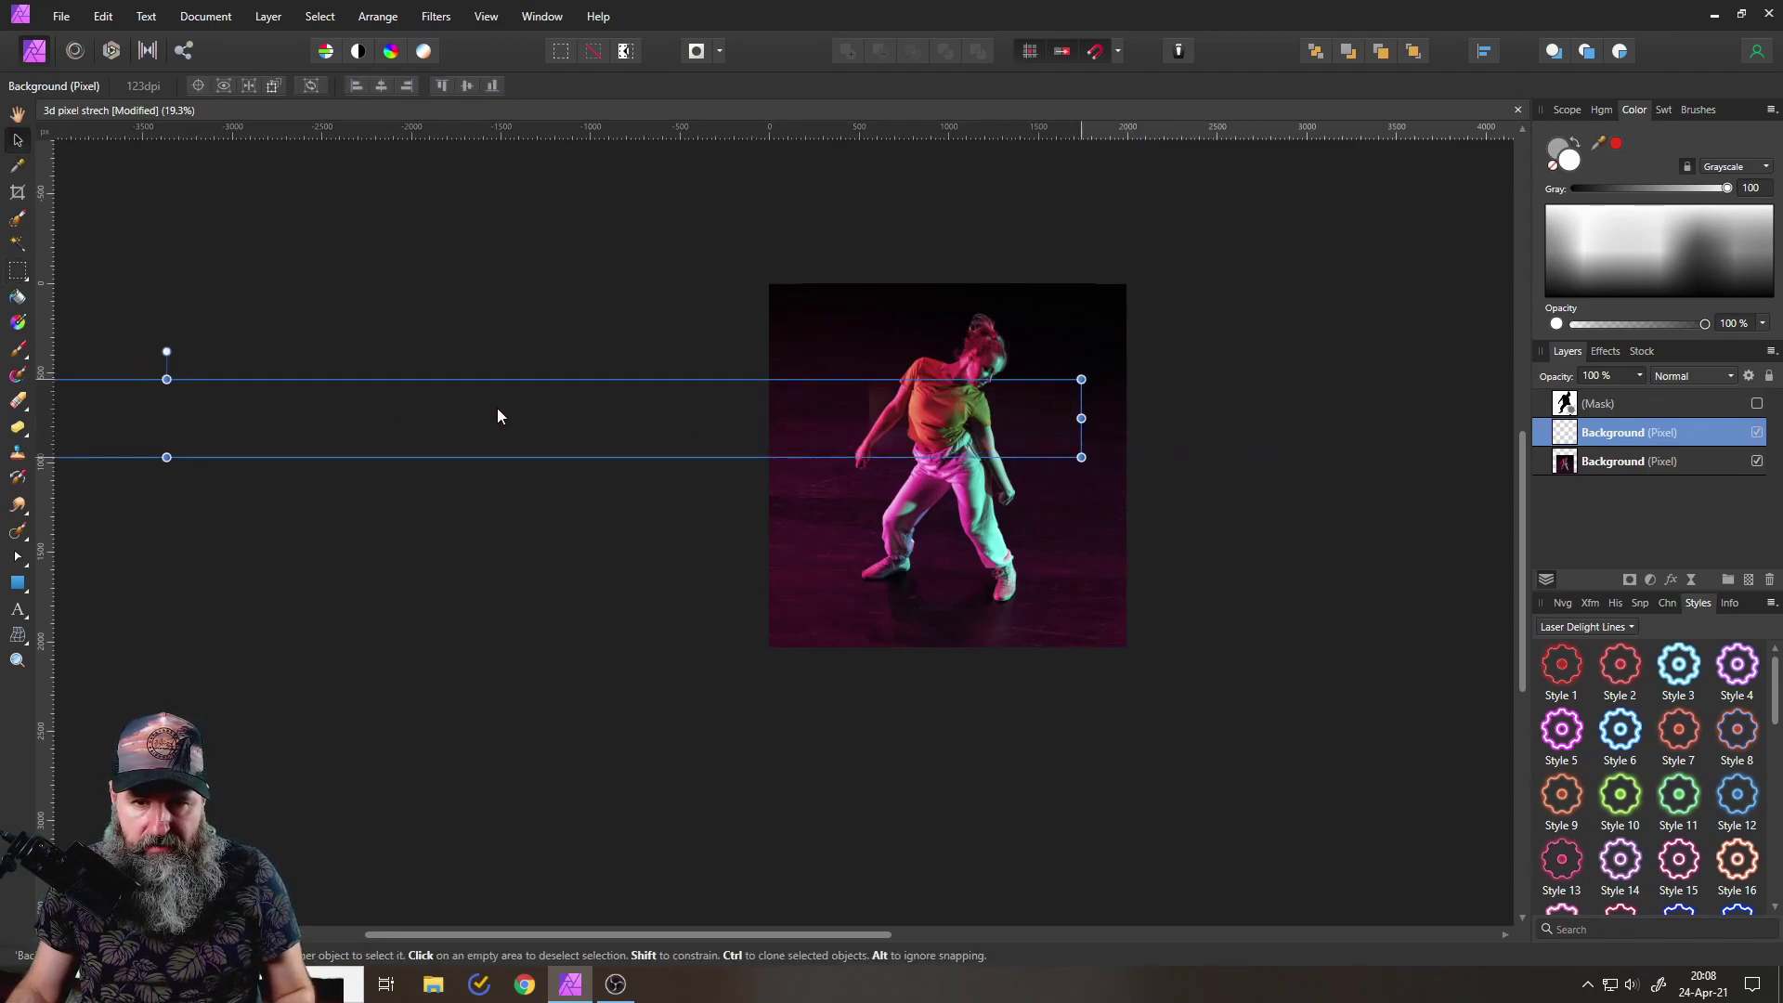
- Position the streak band across the dancer's midsection, spanning the full image width
{"action": "left_click", "coordinate": [17, 271]}
{"action": "left_click_drag", "start_coordinate": [797, 333], "coordinate": [1267, 555]}
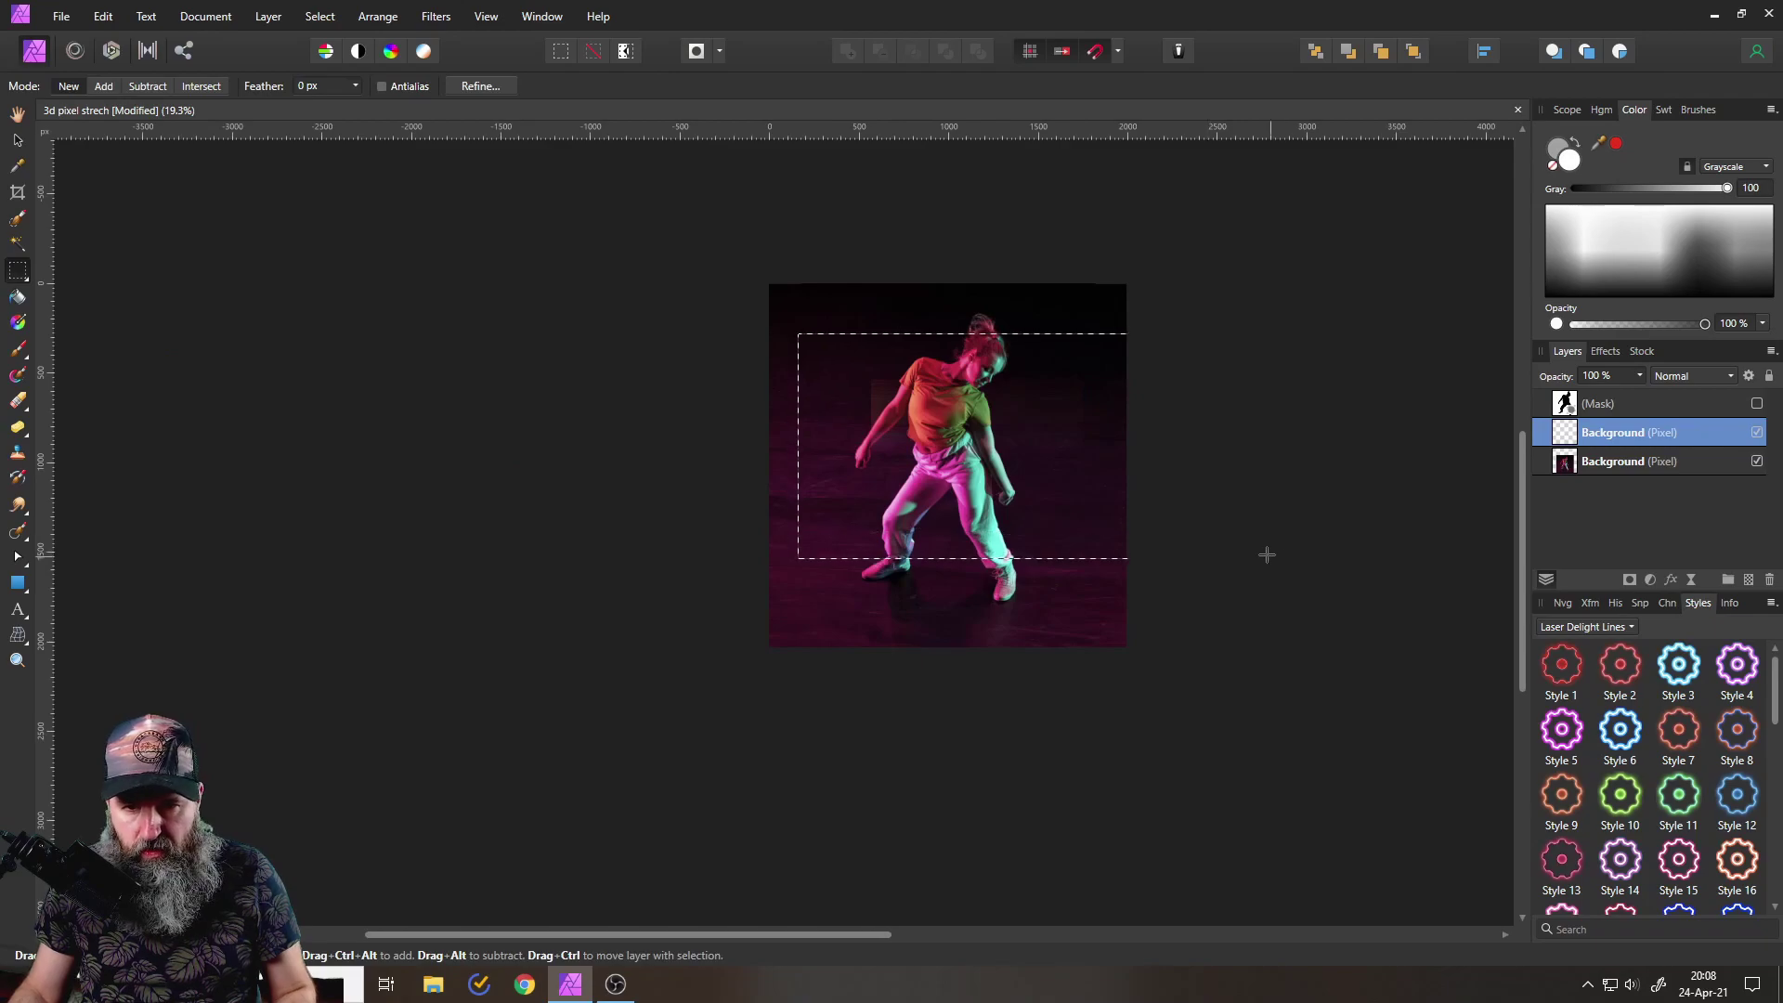
{"action": "left_click", "coordinate": [1223, 518]}
{"action": "left_click", "coordinate": [18, 139]}
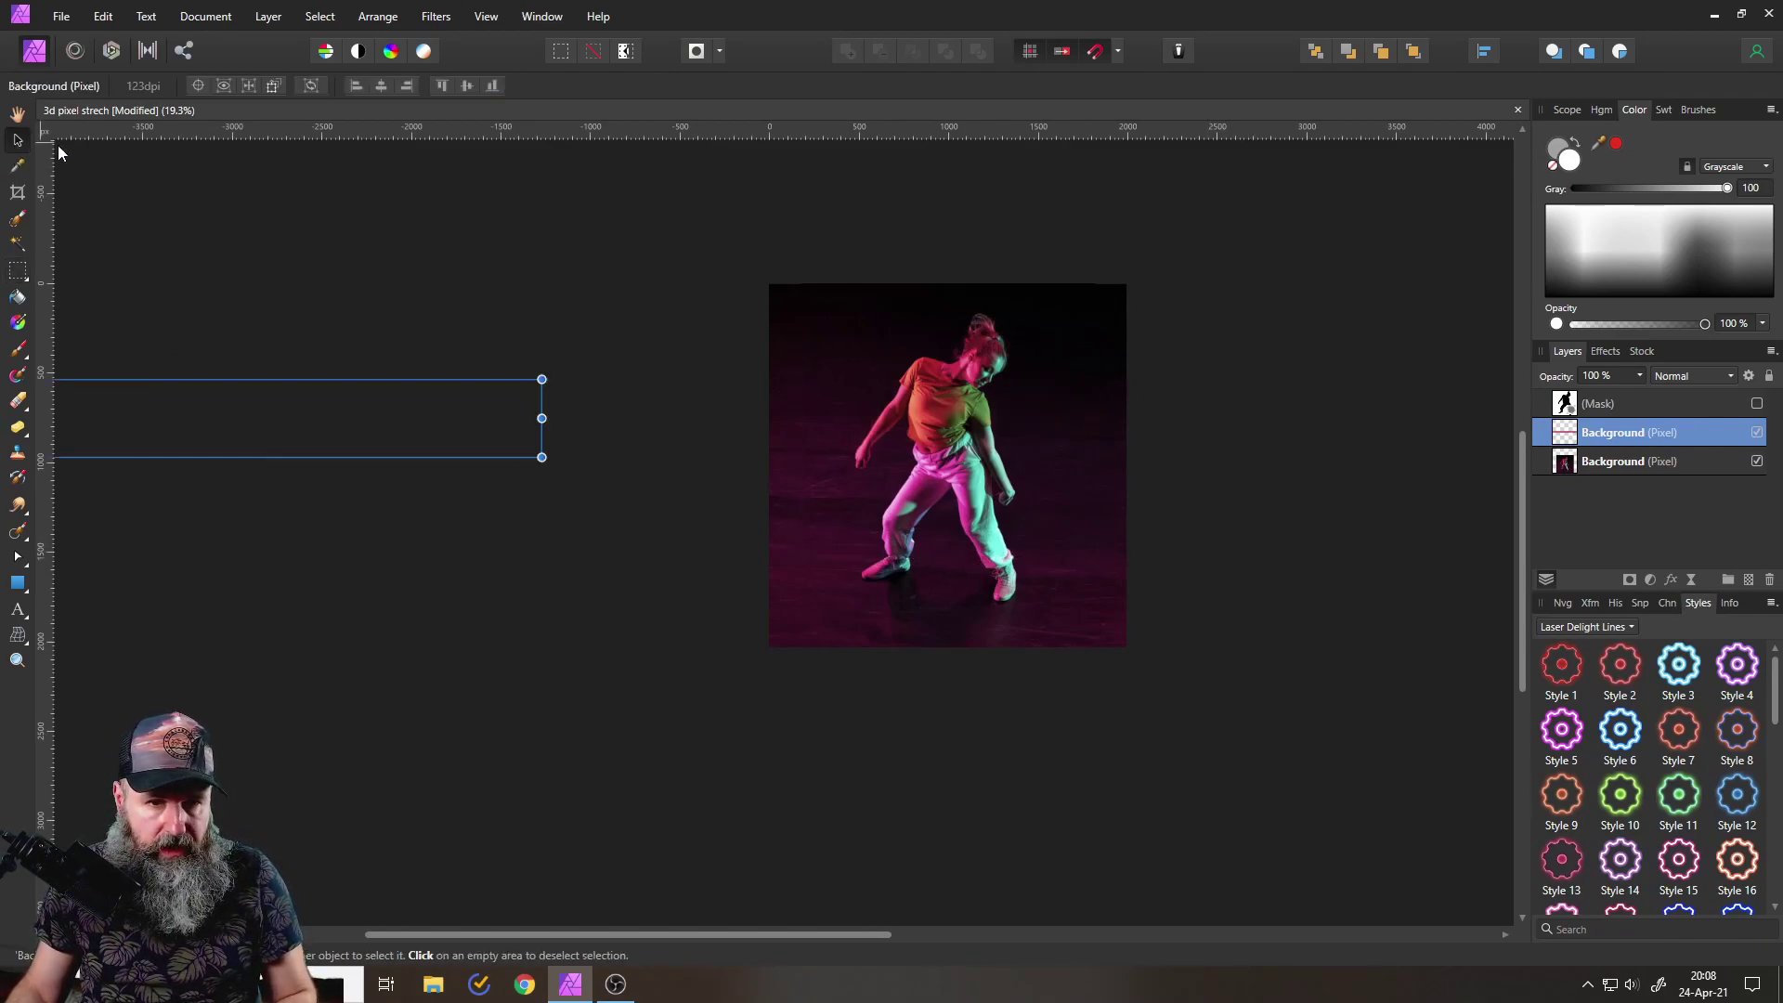
{"action": "mouse_move", "coordinate": [264, 411]}
{"action": "left_mouse_down"}
{"action": "mouse_move", "coordinate": [889, 454]}
{"action": "mouse_move", "coordinate": [794, 414]}
{"action": "mouse_move", "coordinate": [1099, 457]}
{"action": "left_mouse_up"}
{"action": "scroll", "coordinate": [920, 464], "scroll_direction": "up", "scroll_amount": 5}
{"action": "scroll", "coordinate": [852, 458], "scroll_direction": "down", "scroll_amount": 4}
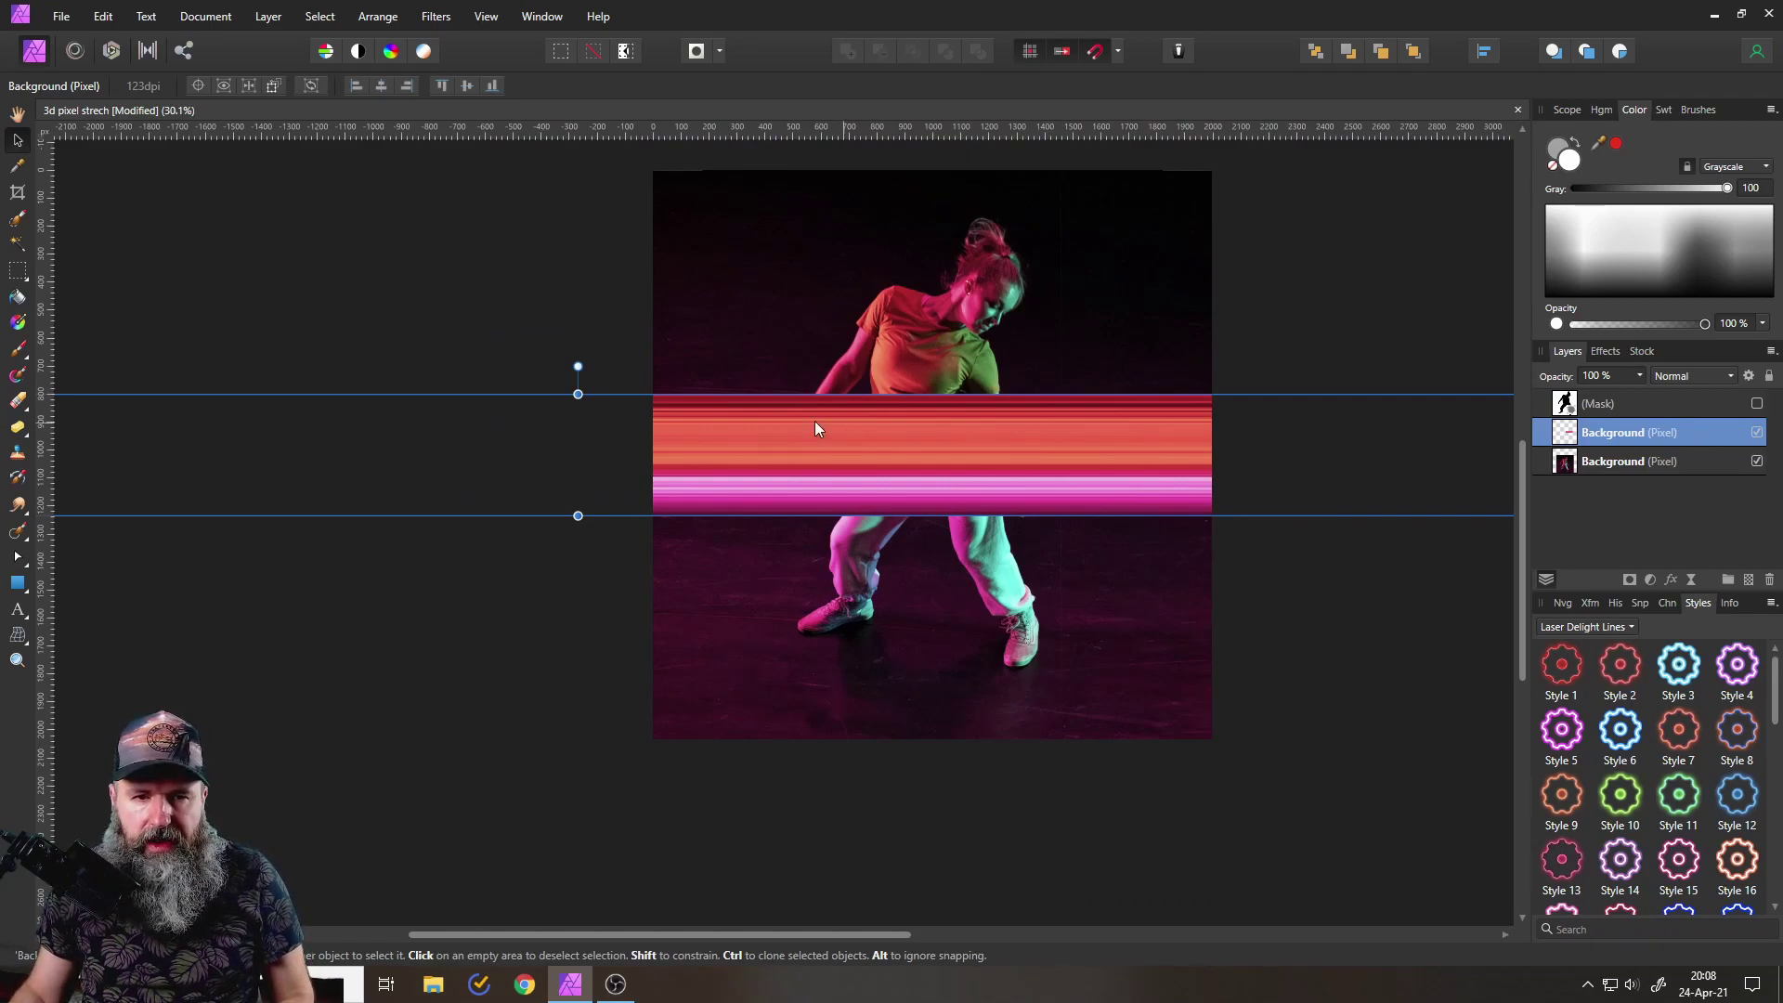
- Lower the streak band to the dancer's hips and rename its layer 'strech'
{"action": "mouse_move", "coordinate": [806, 424]}
{"action": "left_mouse_down"}
{"action": "mouse_move", "coordinate": [1164, 455]}
{"action": "mouse_move", "coordinate": [1064, 678]}
{"action": "mouse_move", "coordinate": [1085, 367]}
{"action": "mouse_move", "coordinate": [1160, 403]}
{"action": "mouse_move", "coordinate": [1137, 466]}
{"action": "mouse_move", "coordinate": [1124, 456]}
{"action": "left_mouse_up"}
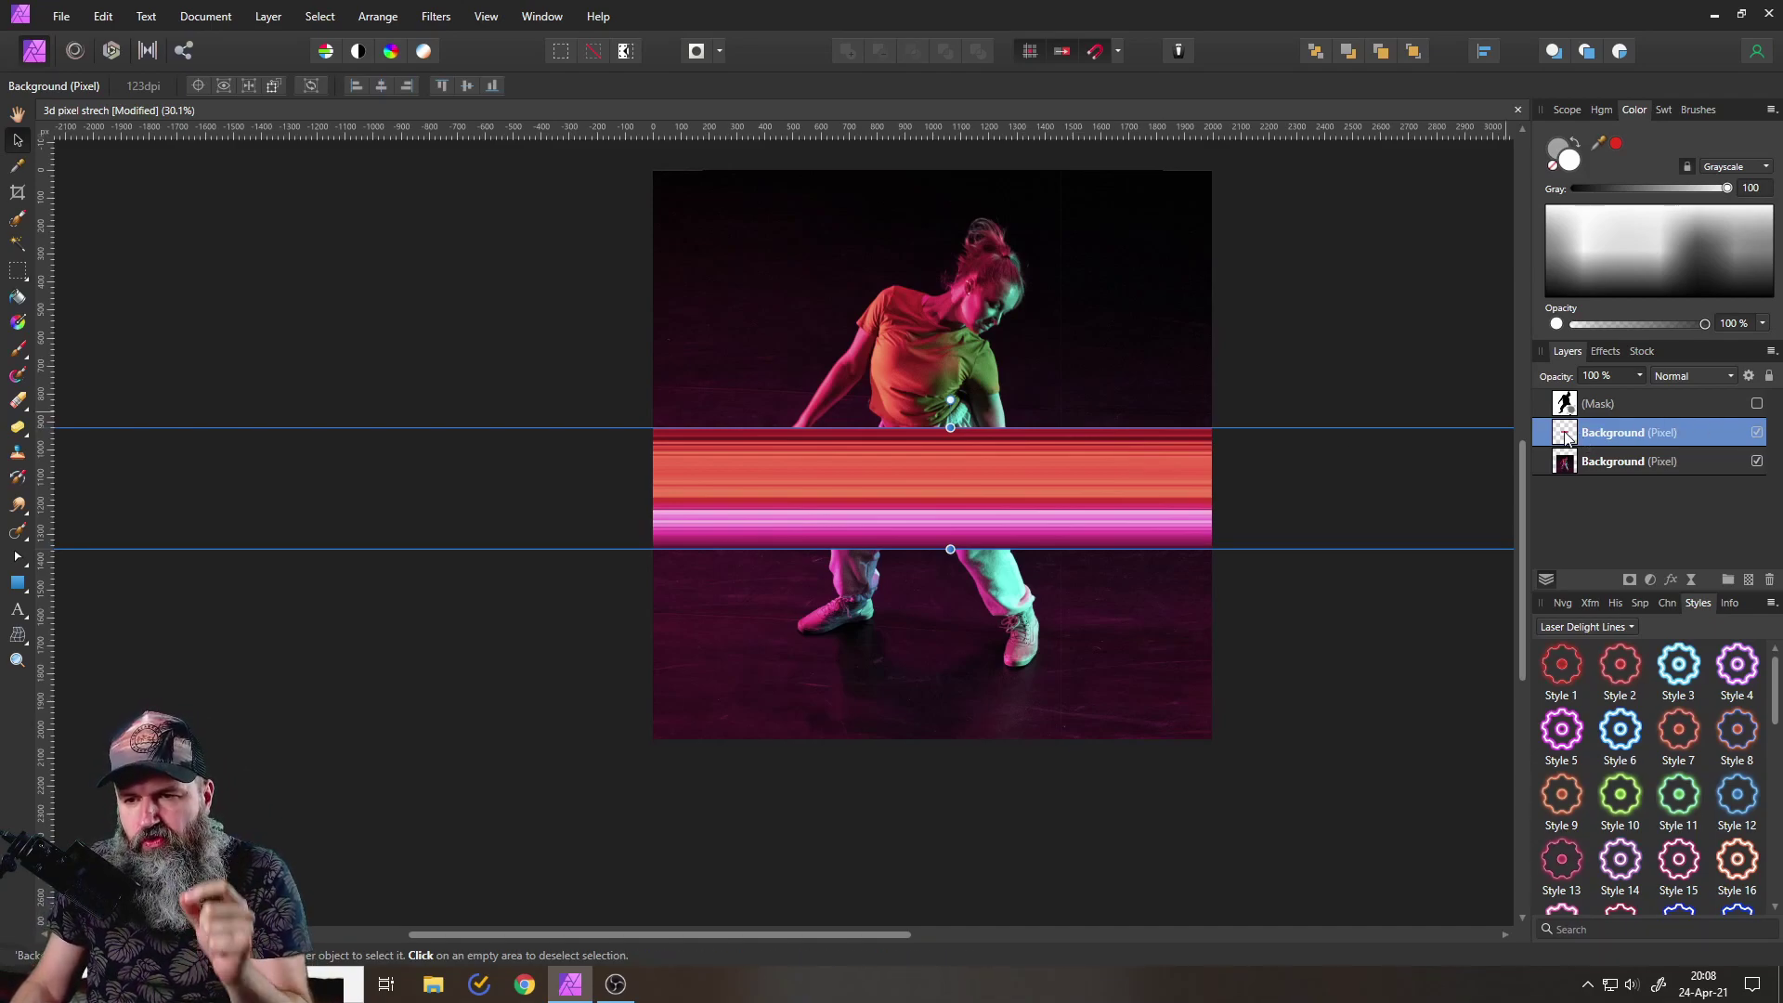
{"action": "double_click", "coordinate": [1604, 434]}
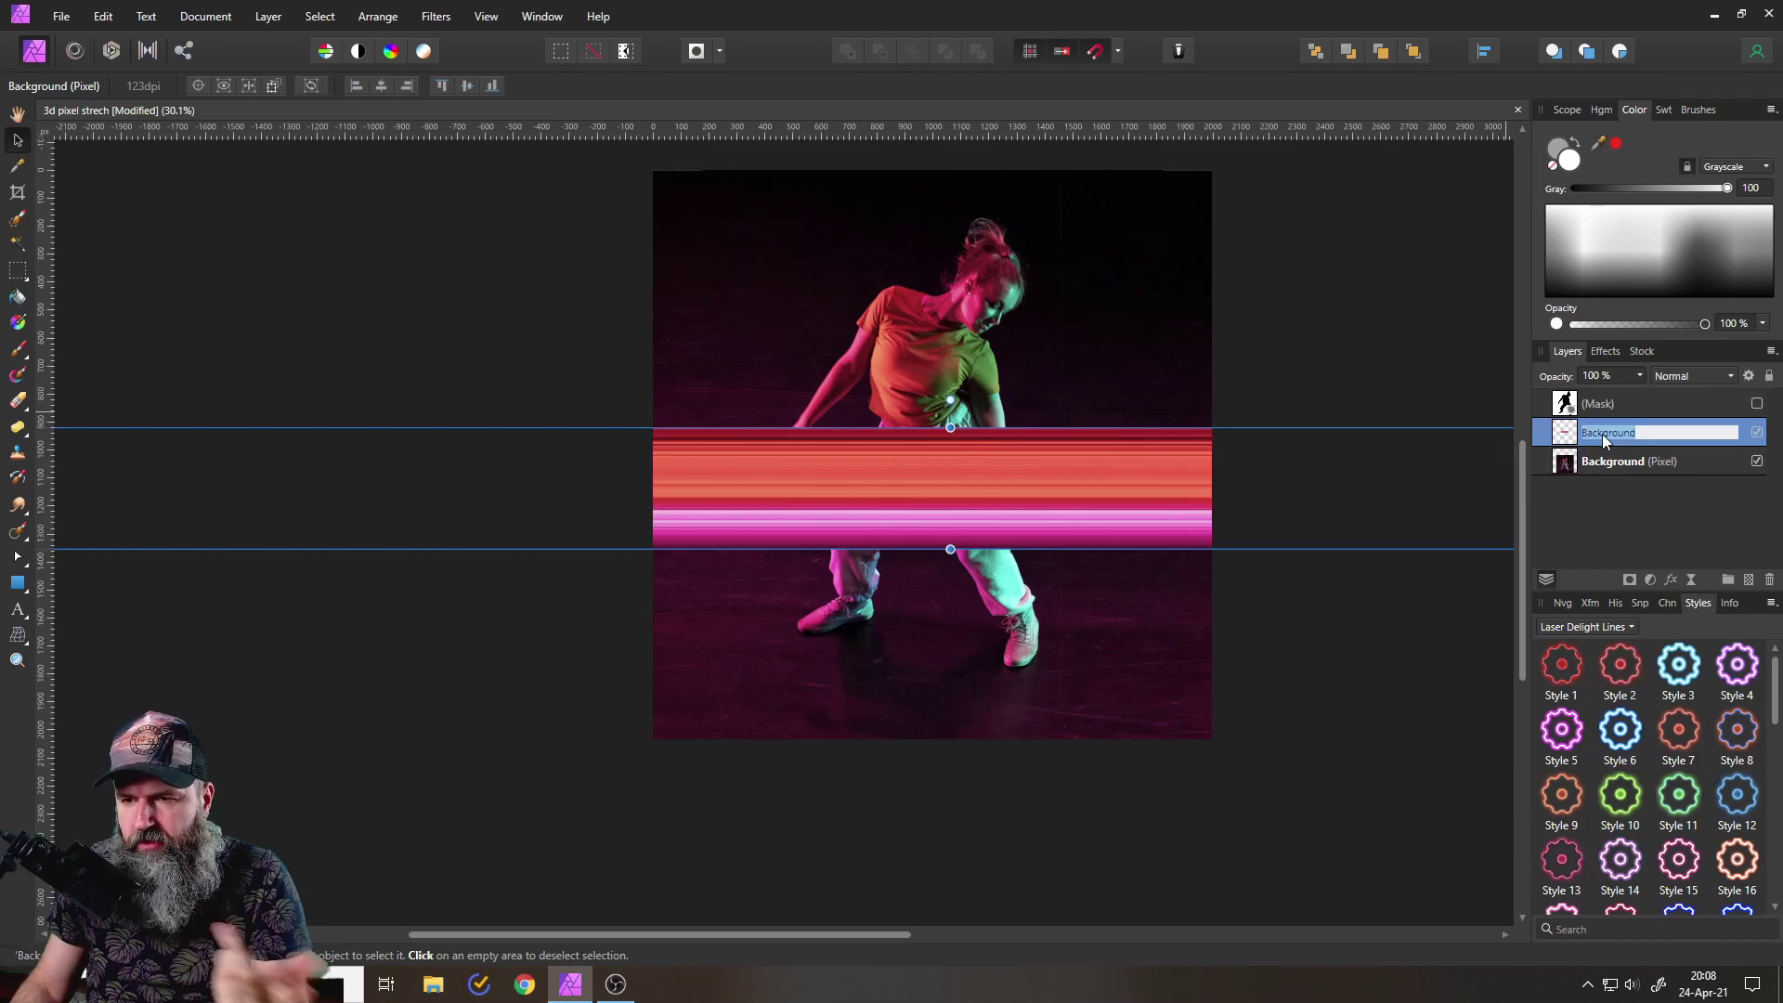
{"action": "type", "text": "stech"}
{"action": "key", "text": "BackSpace"}
{"action": "key", "text": "BackSpace"}
{"action": "key", "text": "BackSpace"}
{"action": "type", "text": "rech"}
{"action": "key", "text": "Return"}
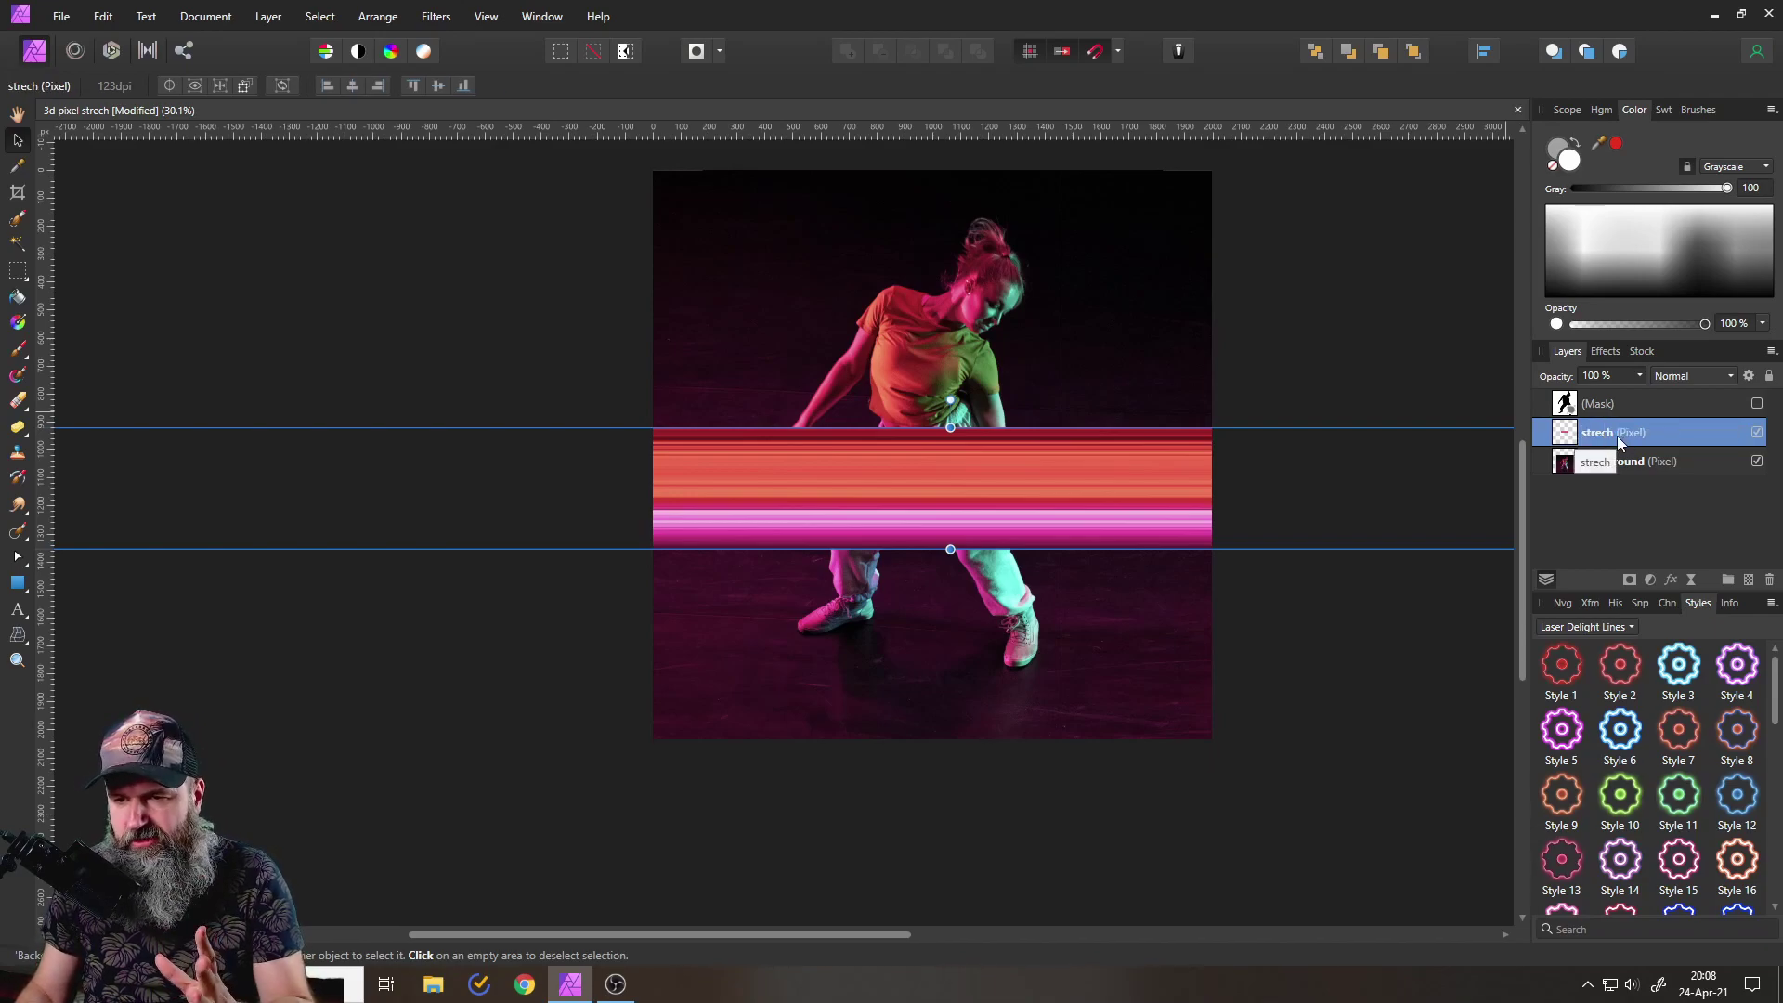
- Duplicate the strech layer and hide the lower copy
{"action": "right_click", "coordinate": [1618, 436]}
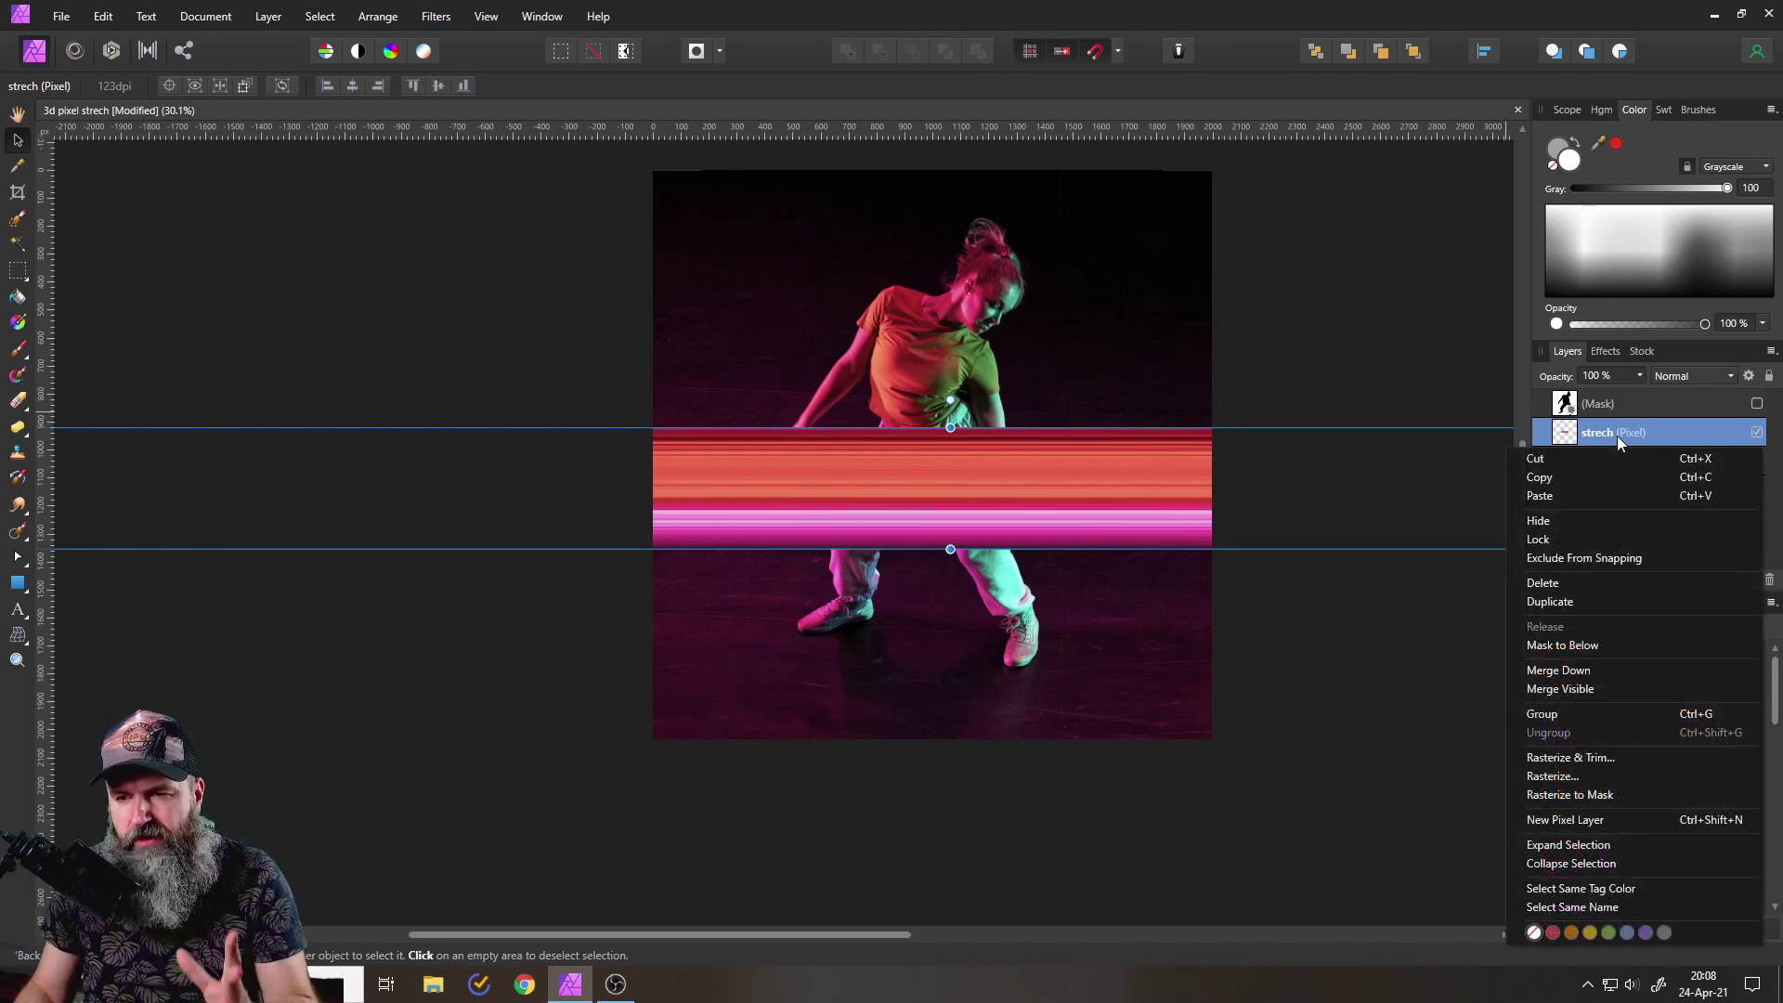
{"action": "left_click", "coordinate": [1575, 604]}
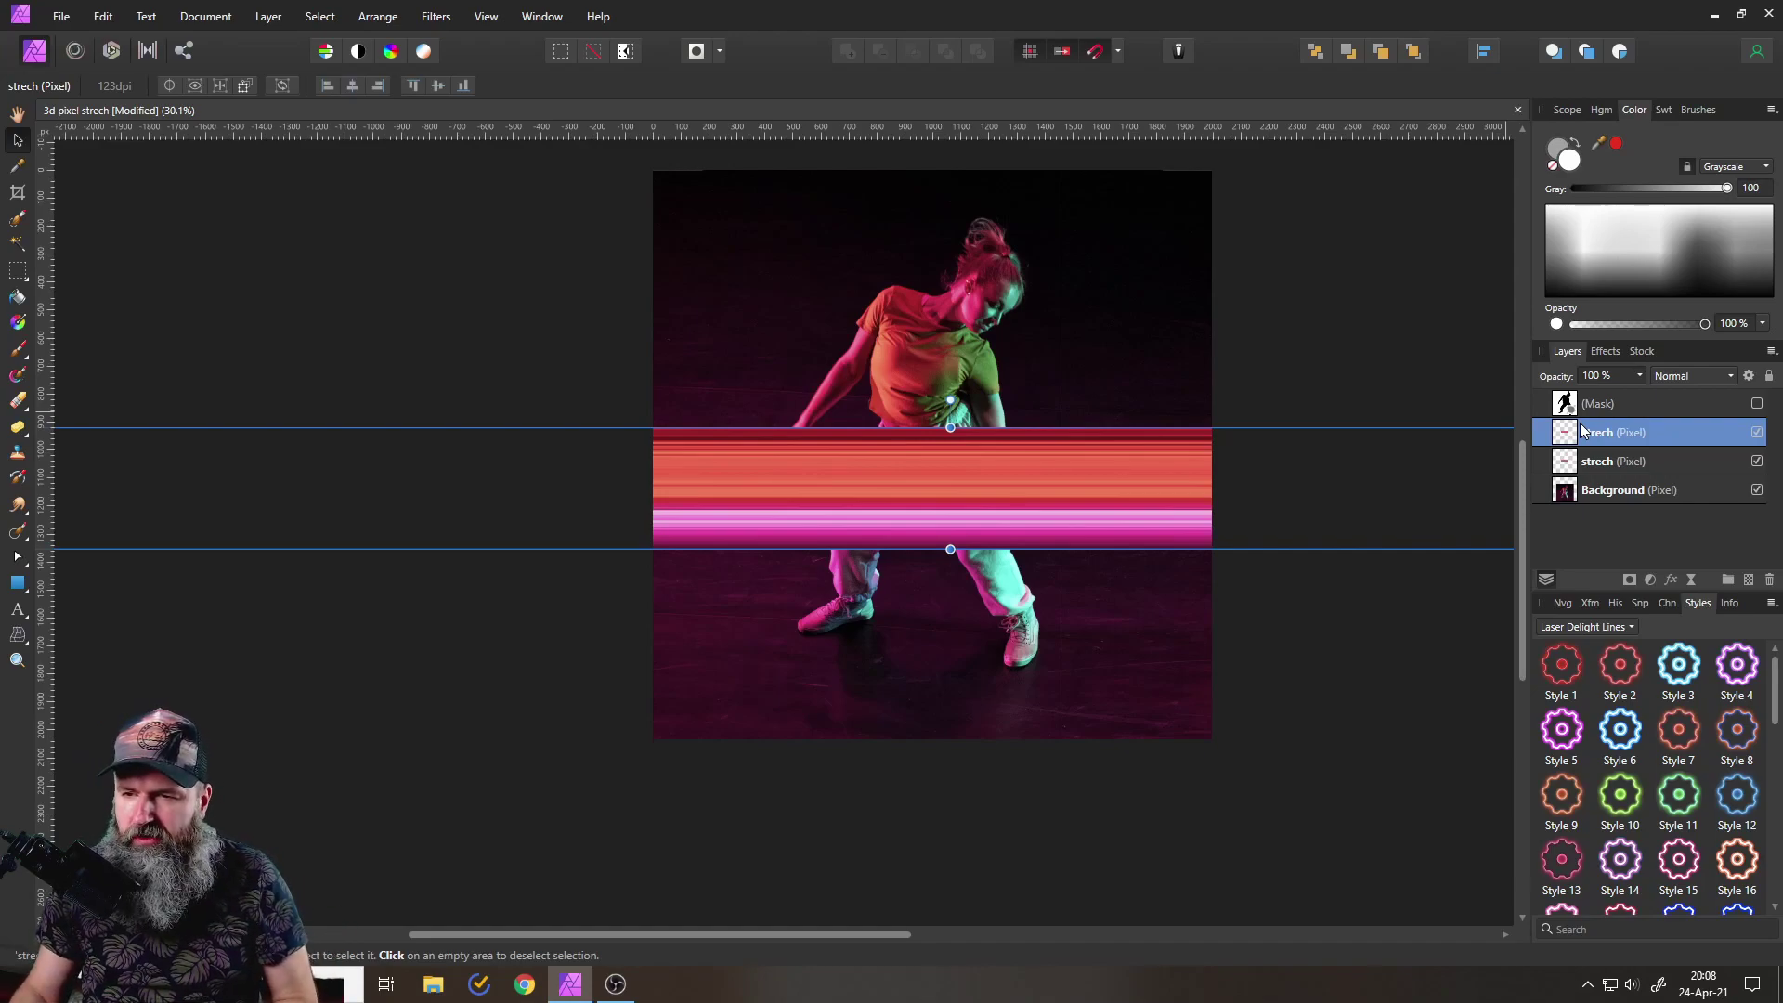
{"action": "left_click", "coordinate": [1756, 461]}
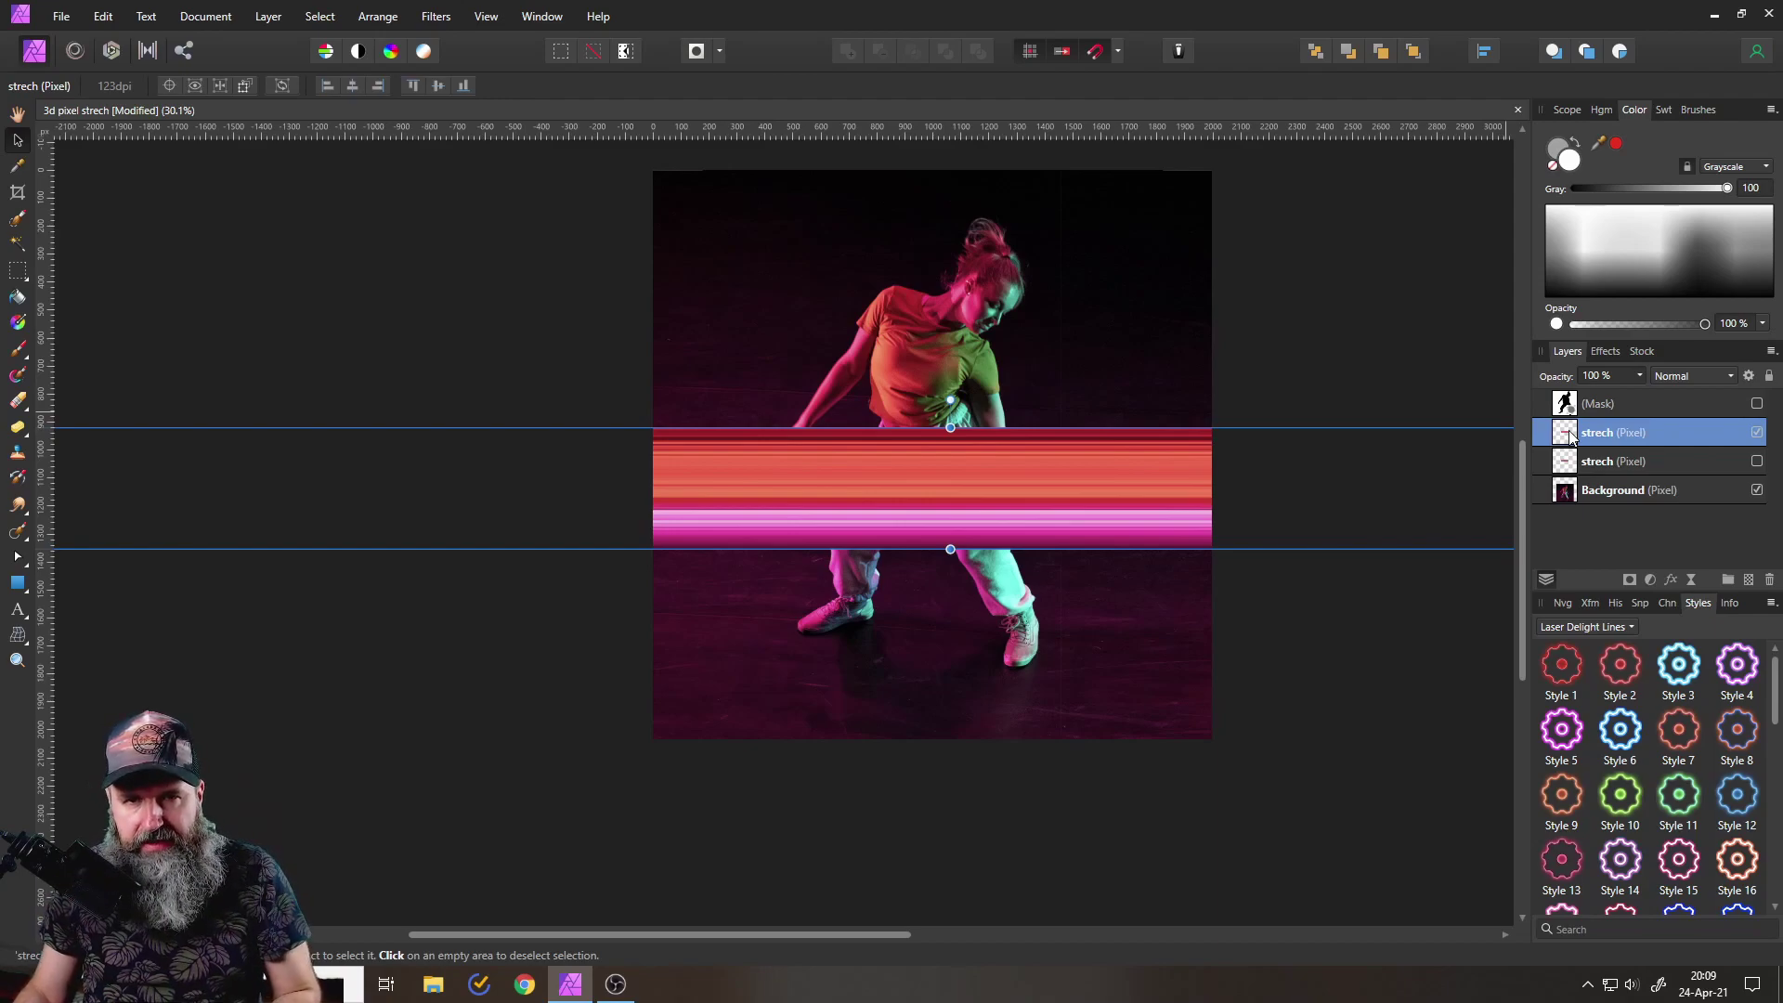
- Group the strech layer, move the dancer Mask into that group, and select the strech pixel layer
{"action": "key", "text": "ctrl+g"}
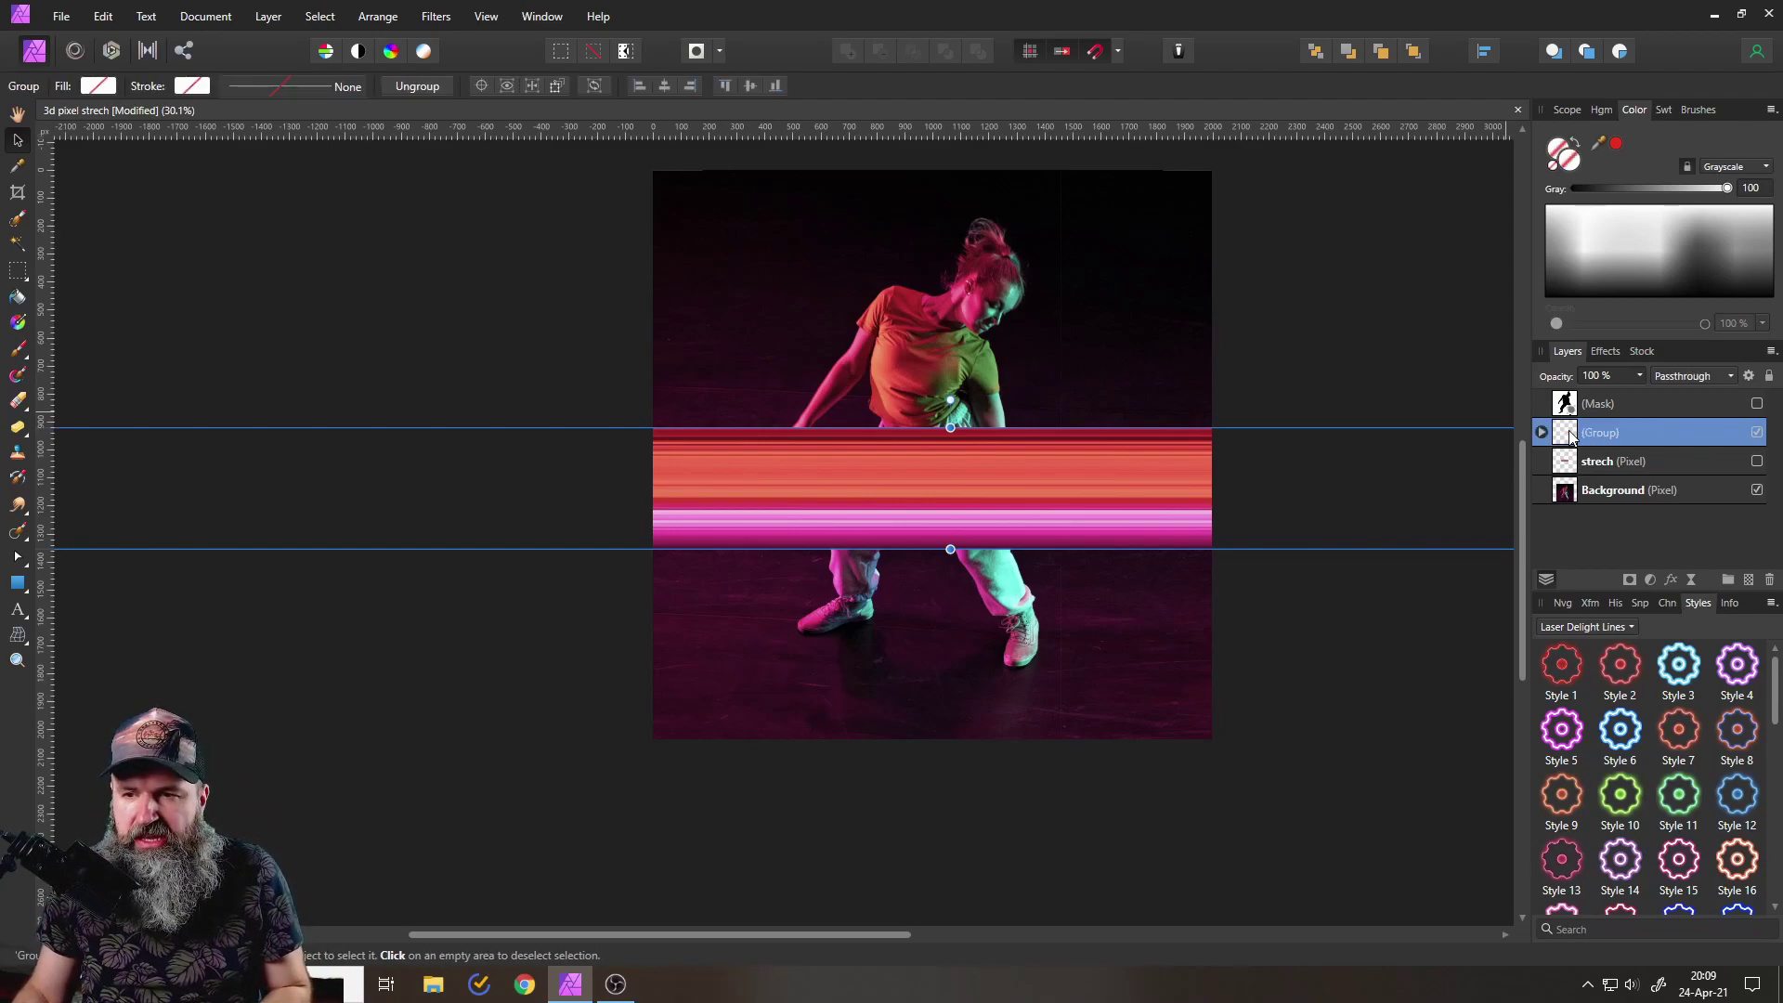
{"action": "left_click", "coordinate": [1542, 432]}
{"action": "left_click", "coordinate": [1569, 406]}
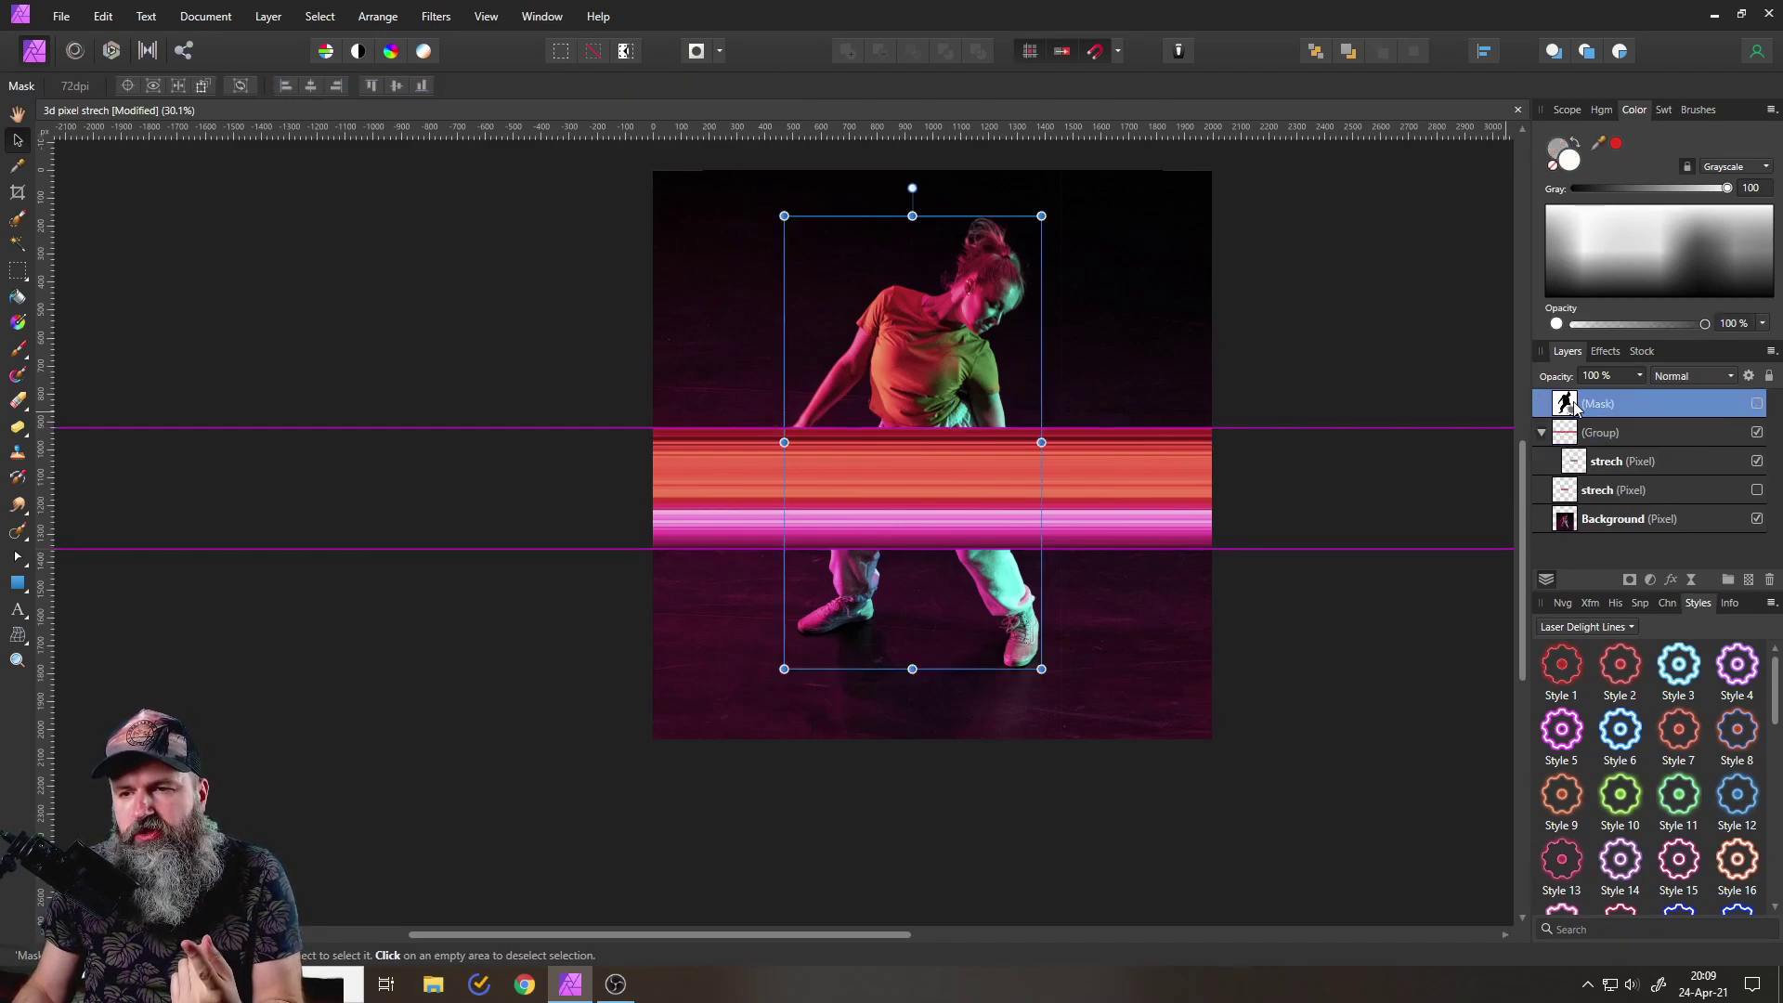
{"action": "left_click_drag", "start_coordinate": [1576, 430], "coordinate": [1586, 447]}
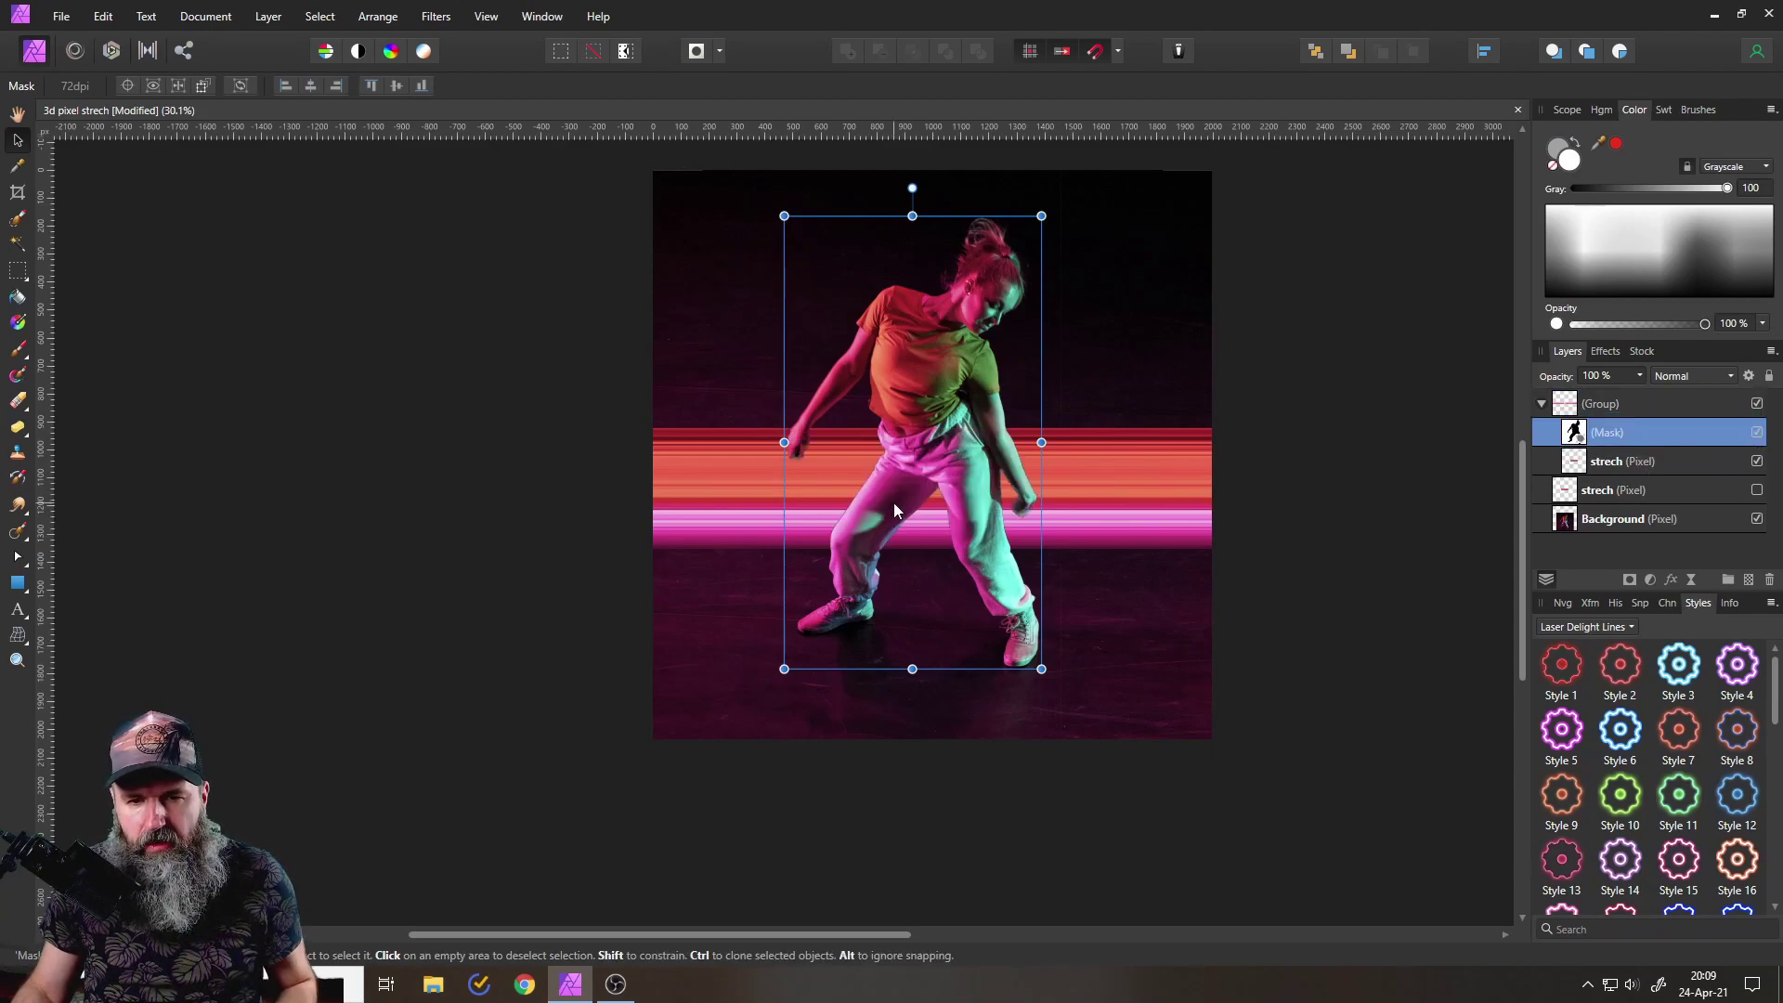
{"action": "scroll", "coordinate": [883, 525], "scroll_direction": "up", "scroll_amount": 5}
{"action": "scroll", "coordinate": [931, 443], "scroll_direction": "down", "scroll_amount": 3}
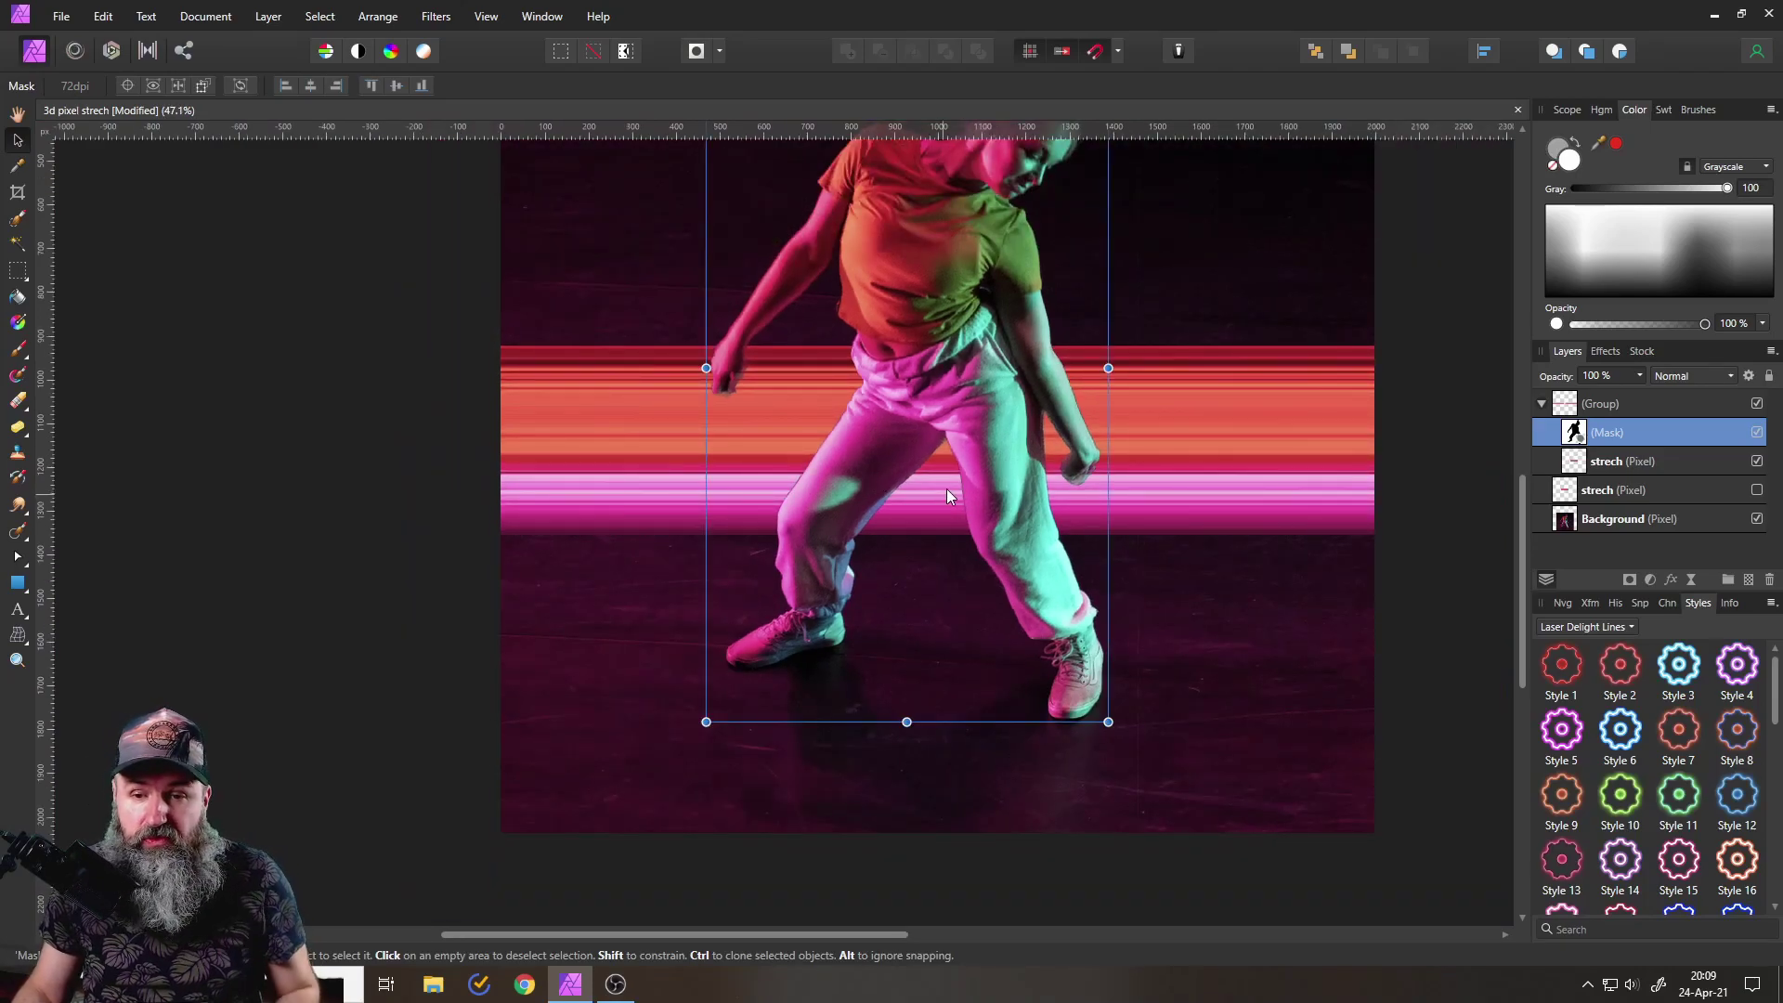
{"action": "scroll", "coordinate": [947, 489], "scroll_direction": "down", "scroll_amount": 2}
{"action": "left_click", "coordinate": [1173, 470]}
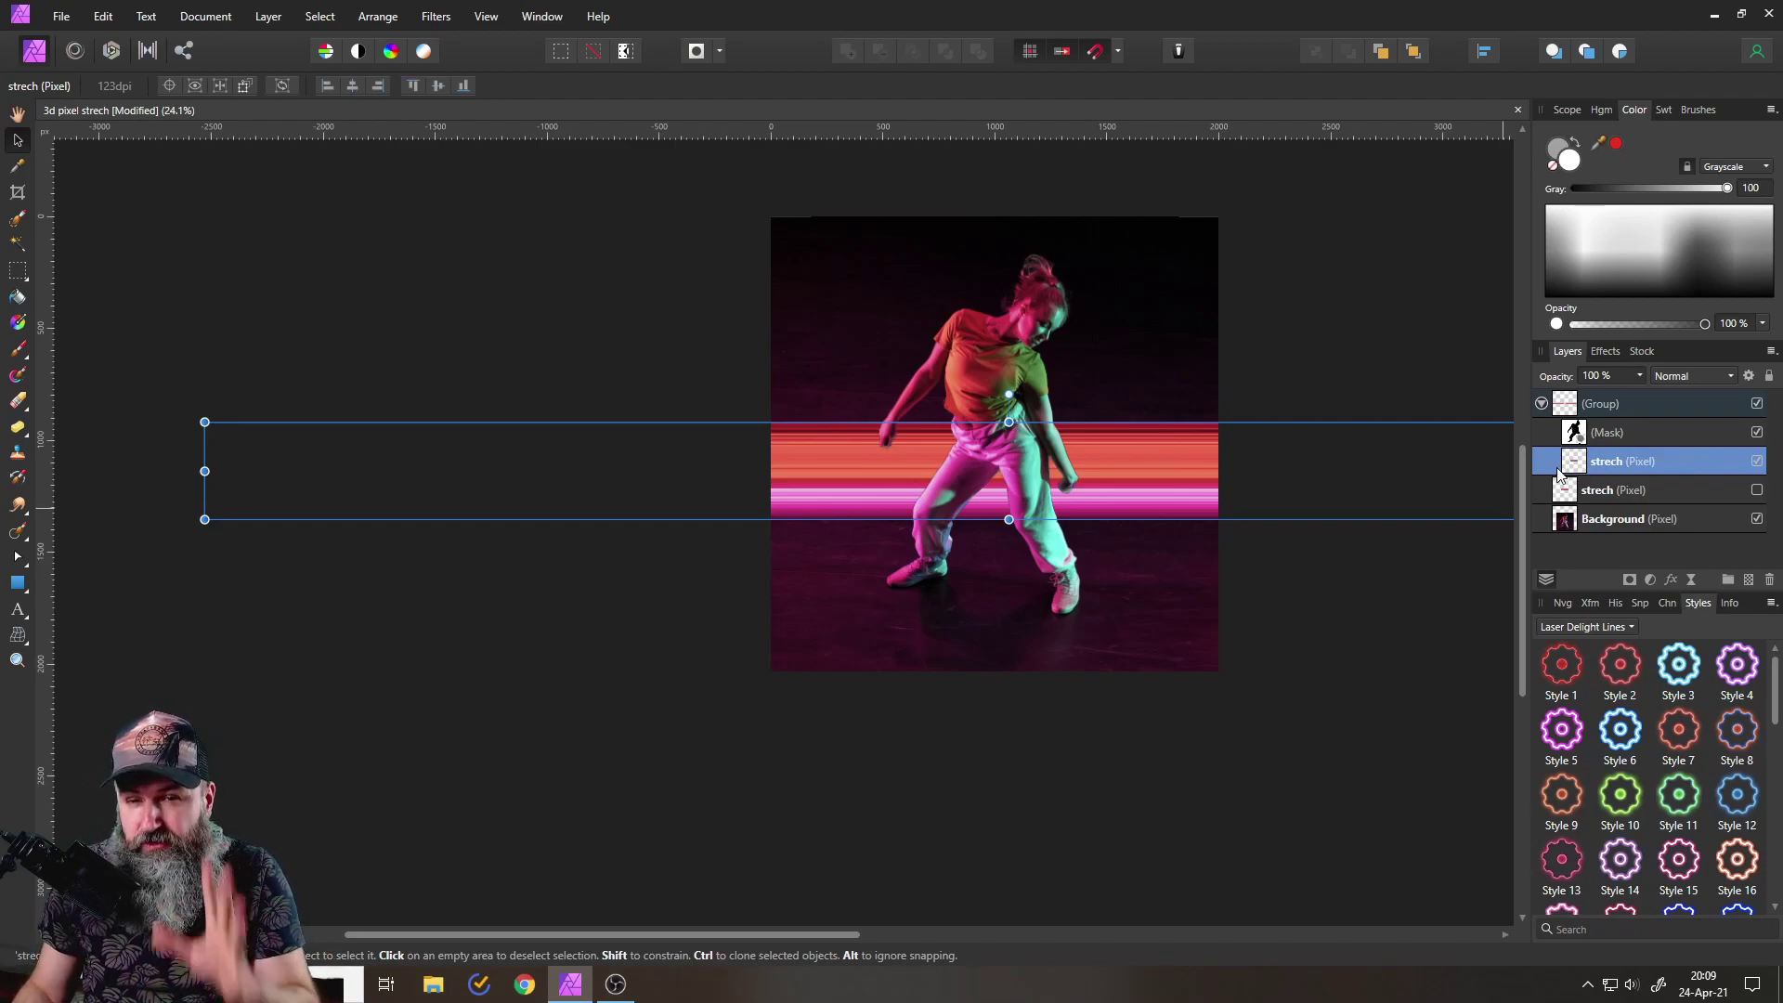
- Start a mesh warp on the stripes and pull its corners inward to bend the band
{"action": "left_click", "coordinate": [22, 637]}
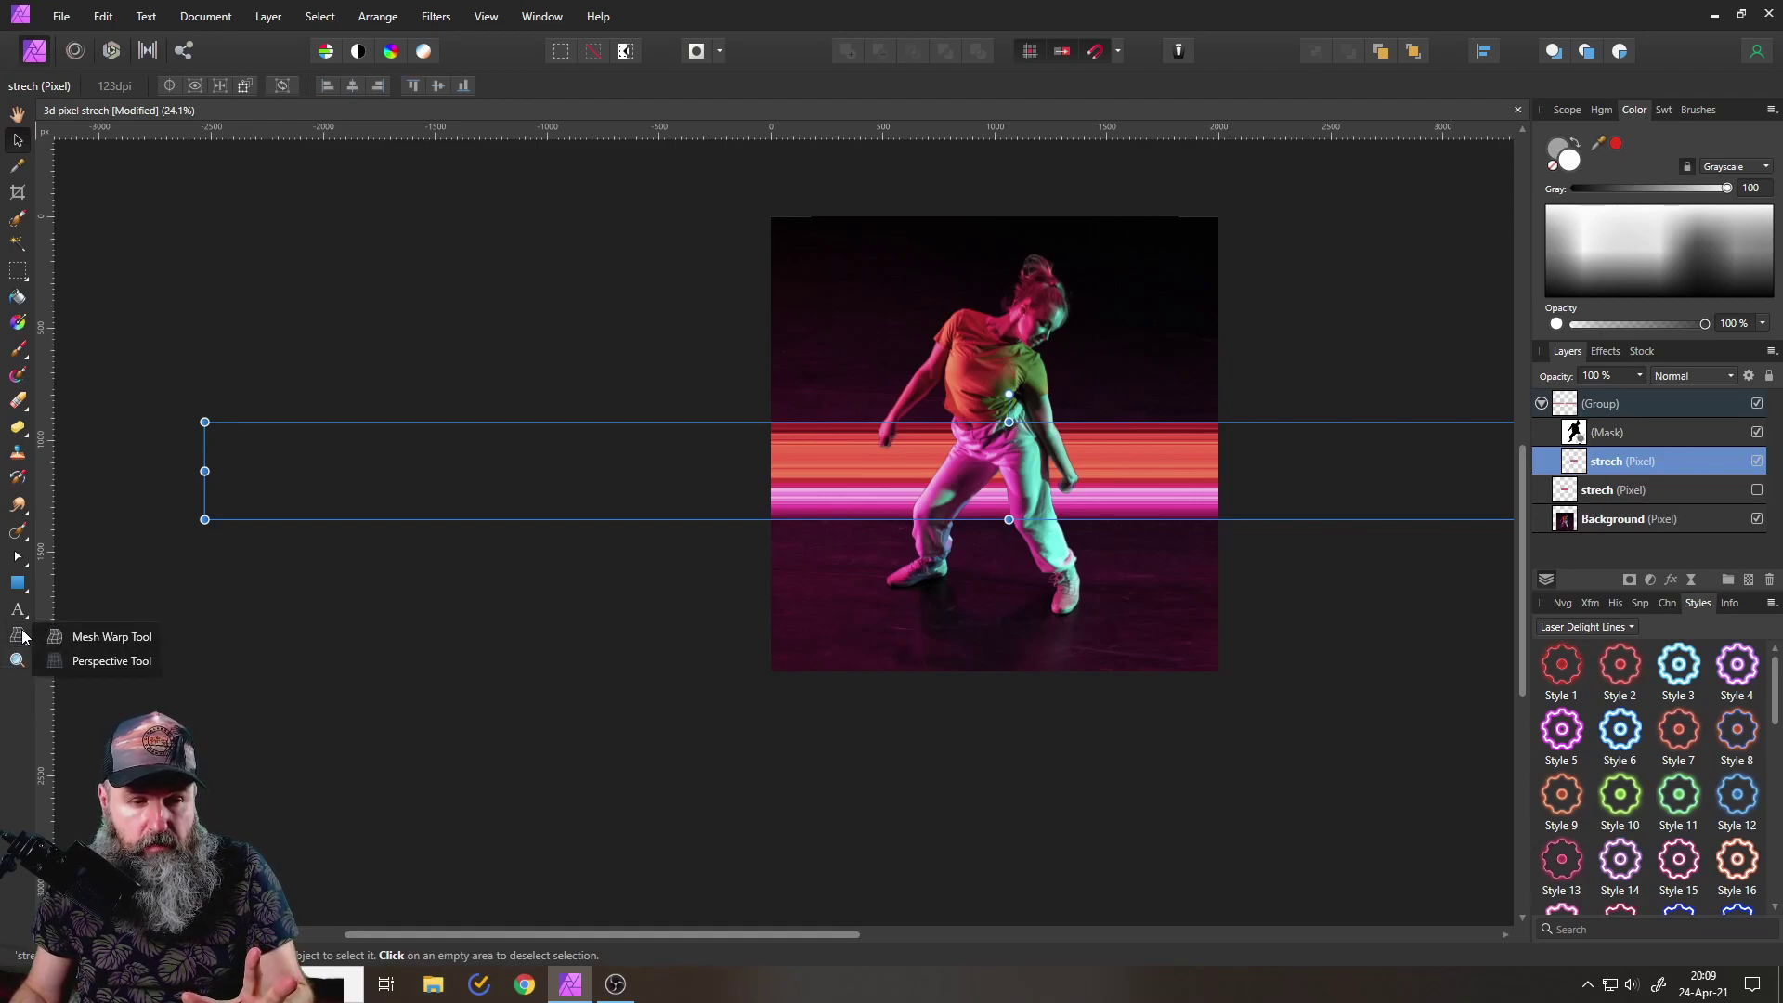
{"action": "left_click", "coordinate": [79, 637]}
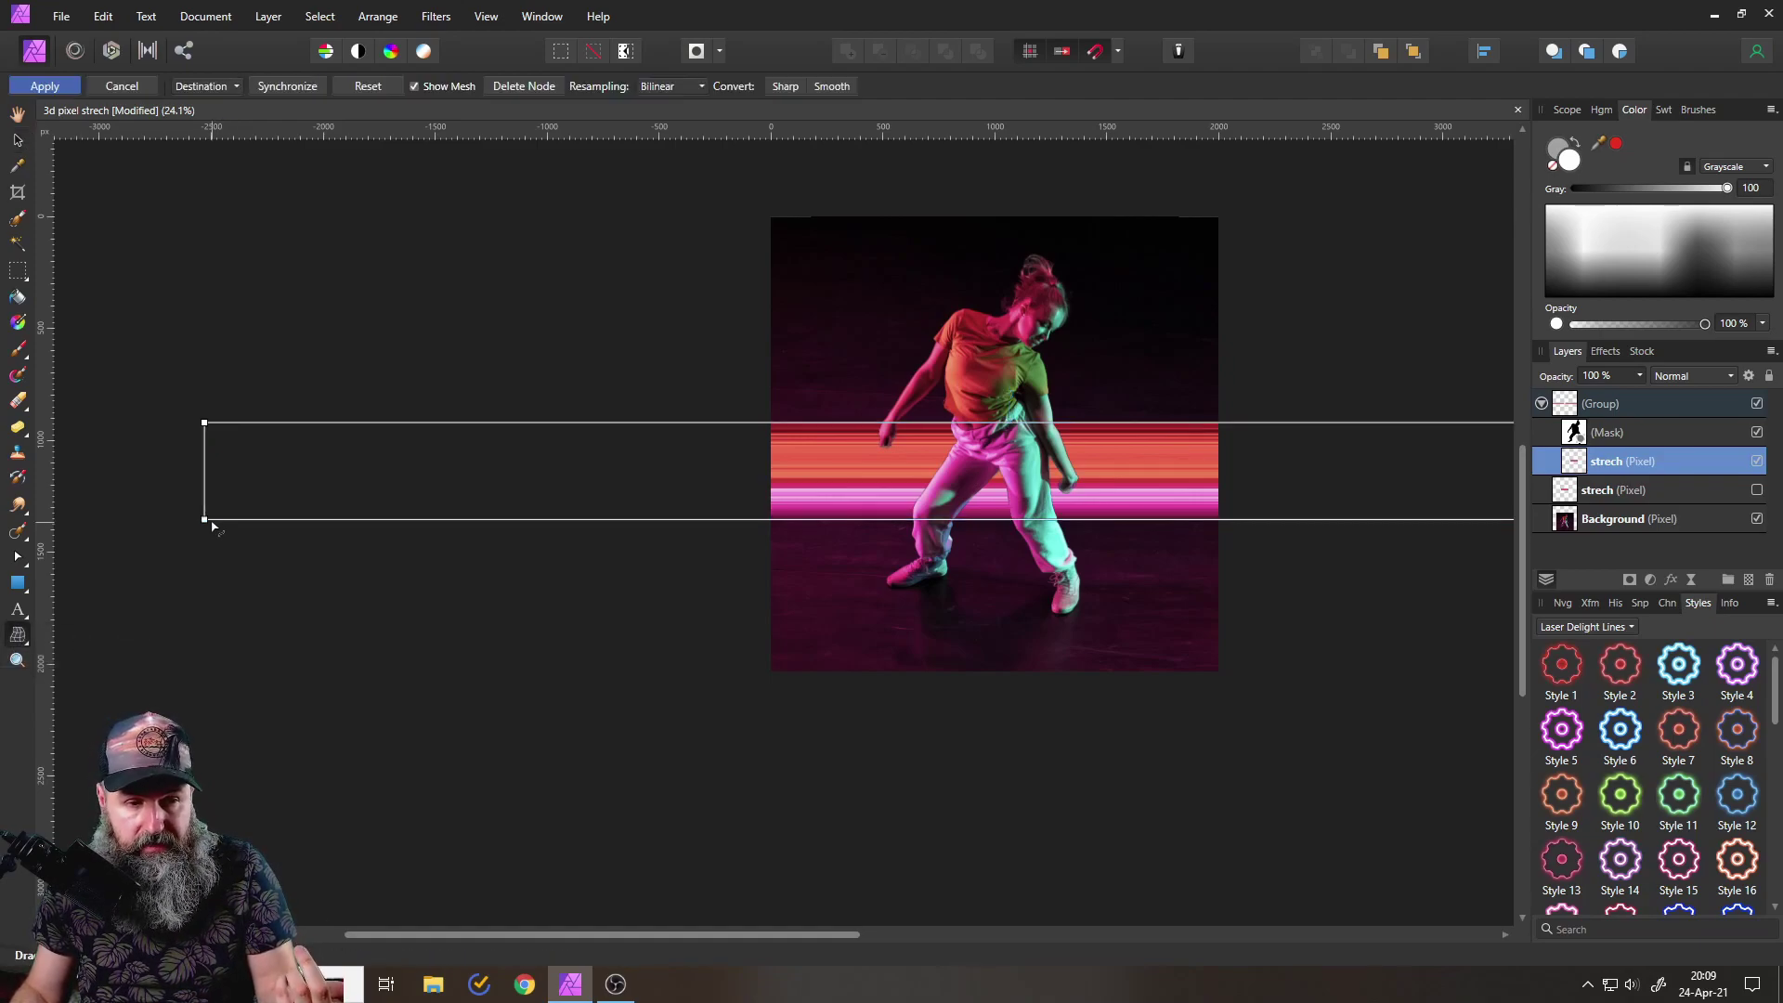
{"action": "left_click_drag", "start_coordinate": [213, 527], "coordinate": [965, 703]}
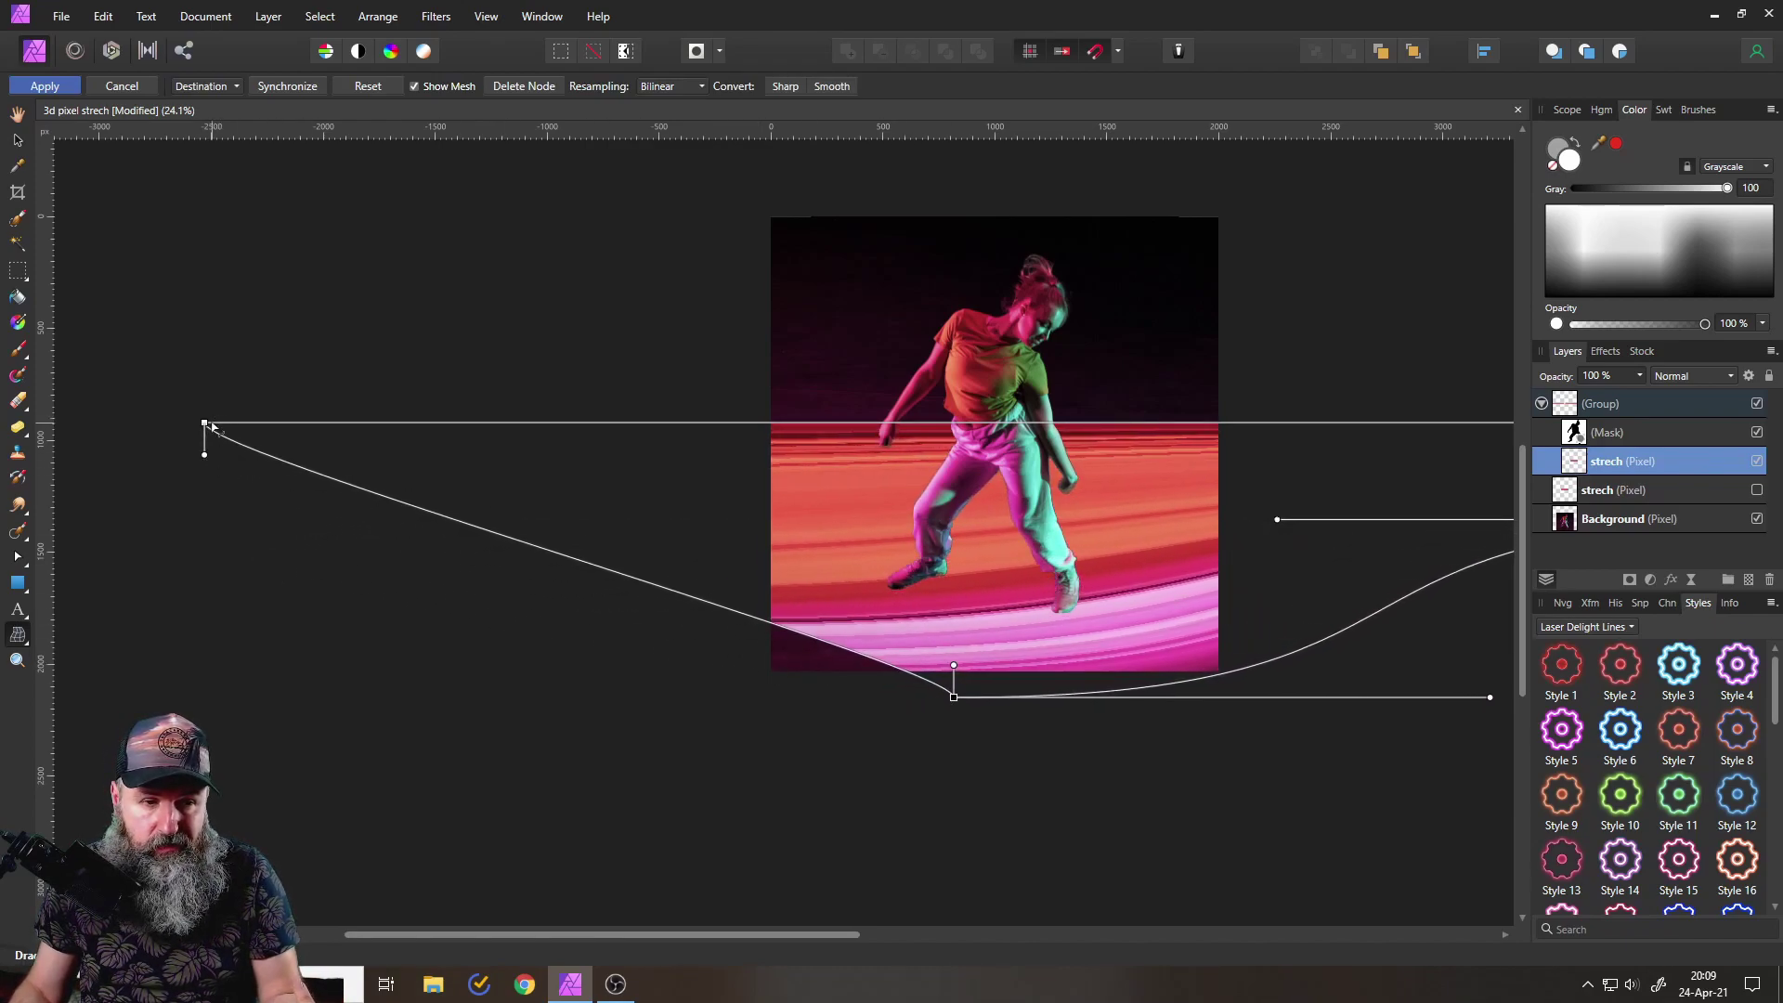
{"action": "left_click_drag", "start_coordinate": [206, 424], "coordinate": [827, 676]}
{"action": "left_click_drag", "start_coordinate": [1246, 521], "coordinate": [768, 625]}
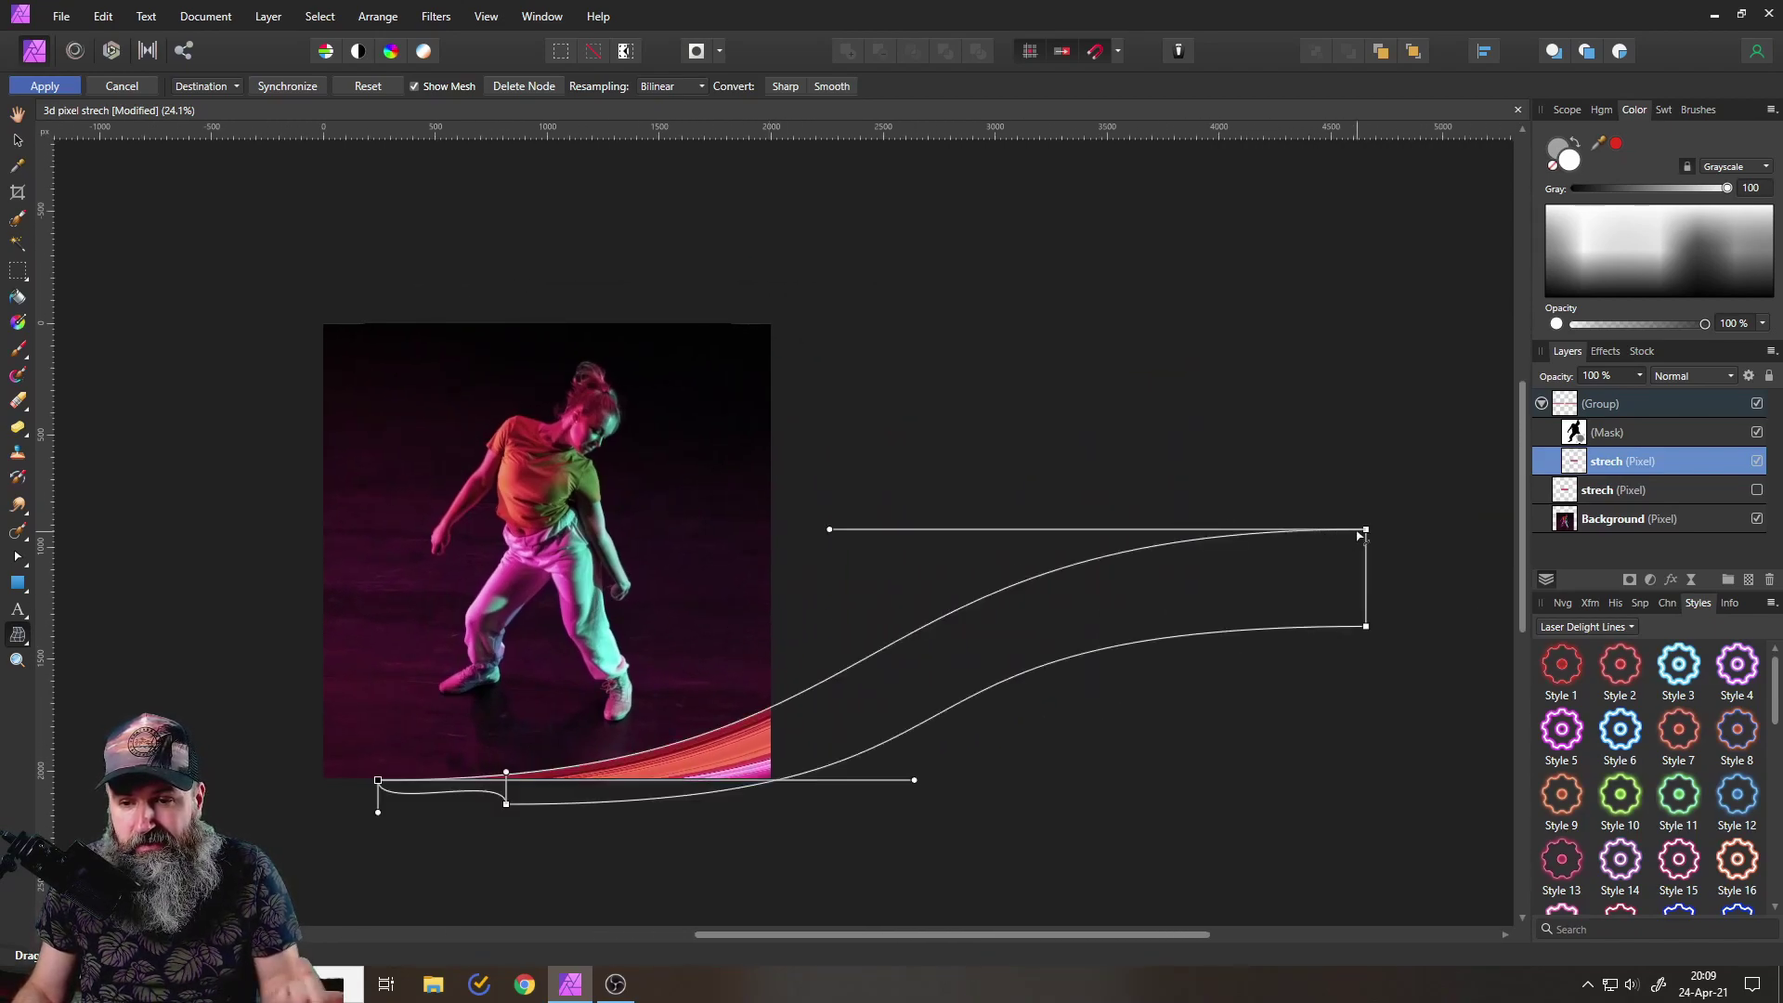
{"action": "left_click_drag", "start_coordinate": [1366, 529], "coordinate": [640, 279]}
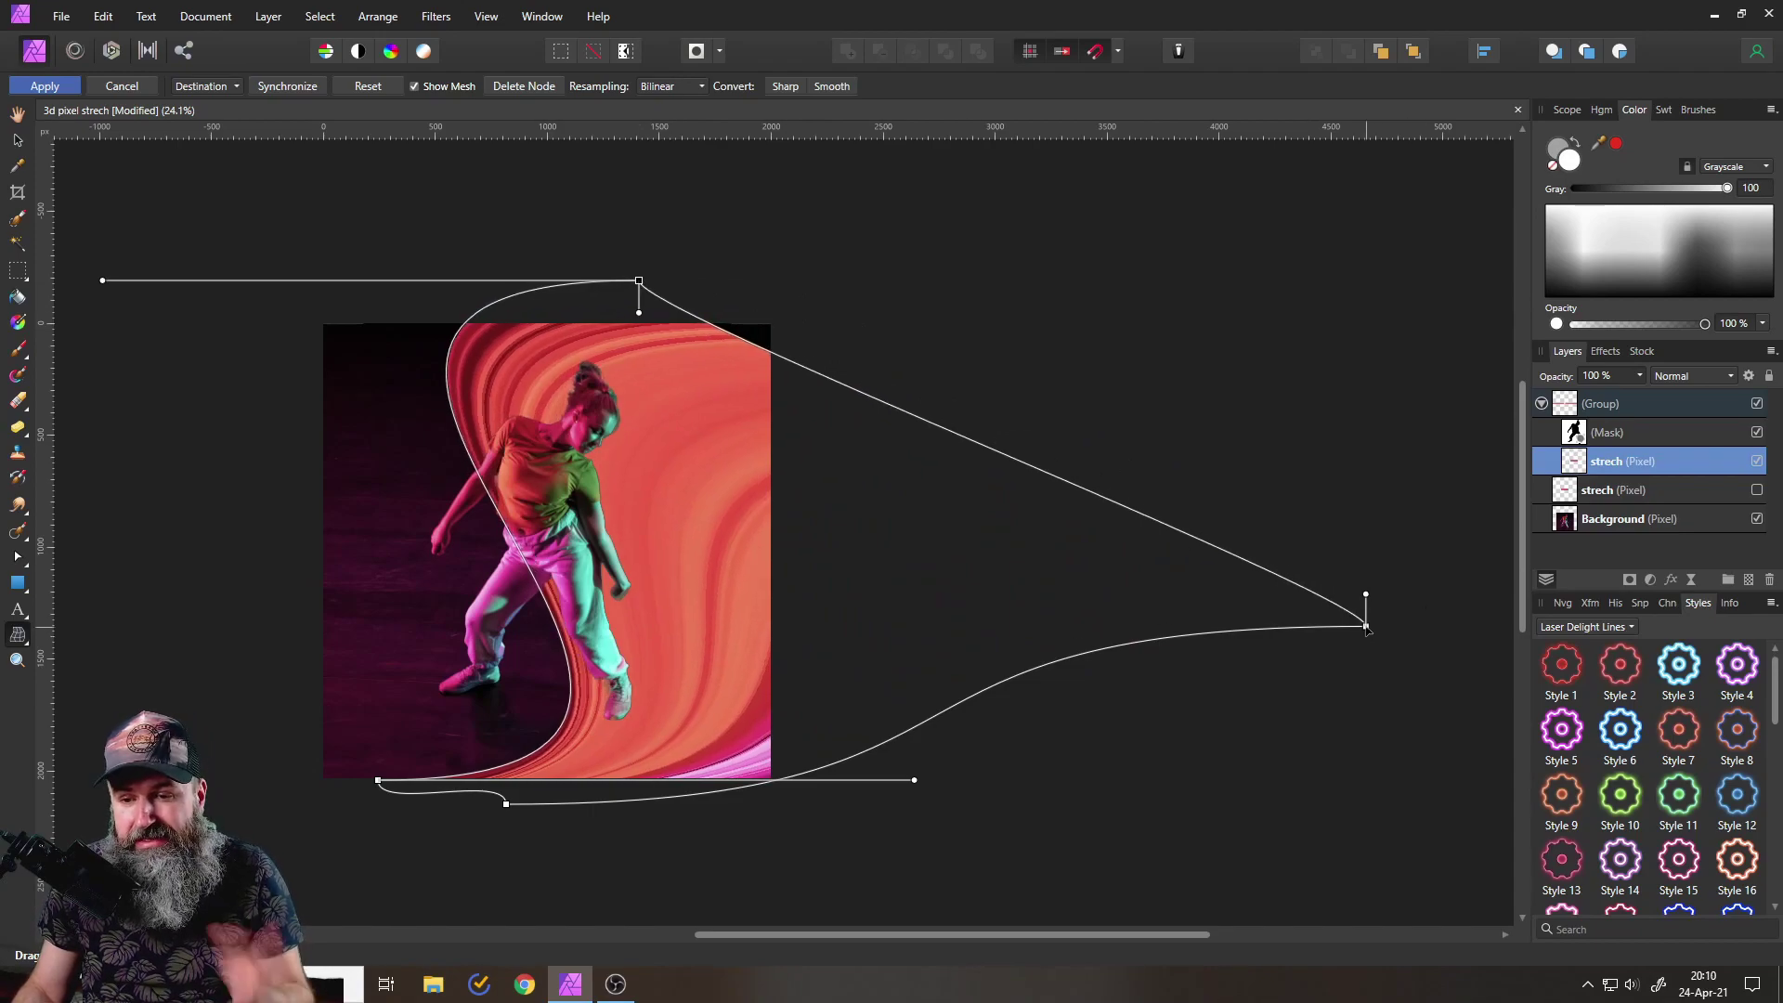
{"action": "left_click_drag", "start_coordinate": [1366, 625], "coordinate": [703, 302]}
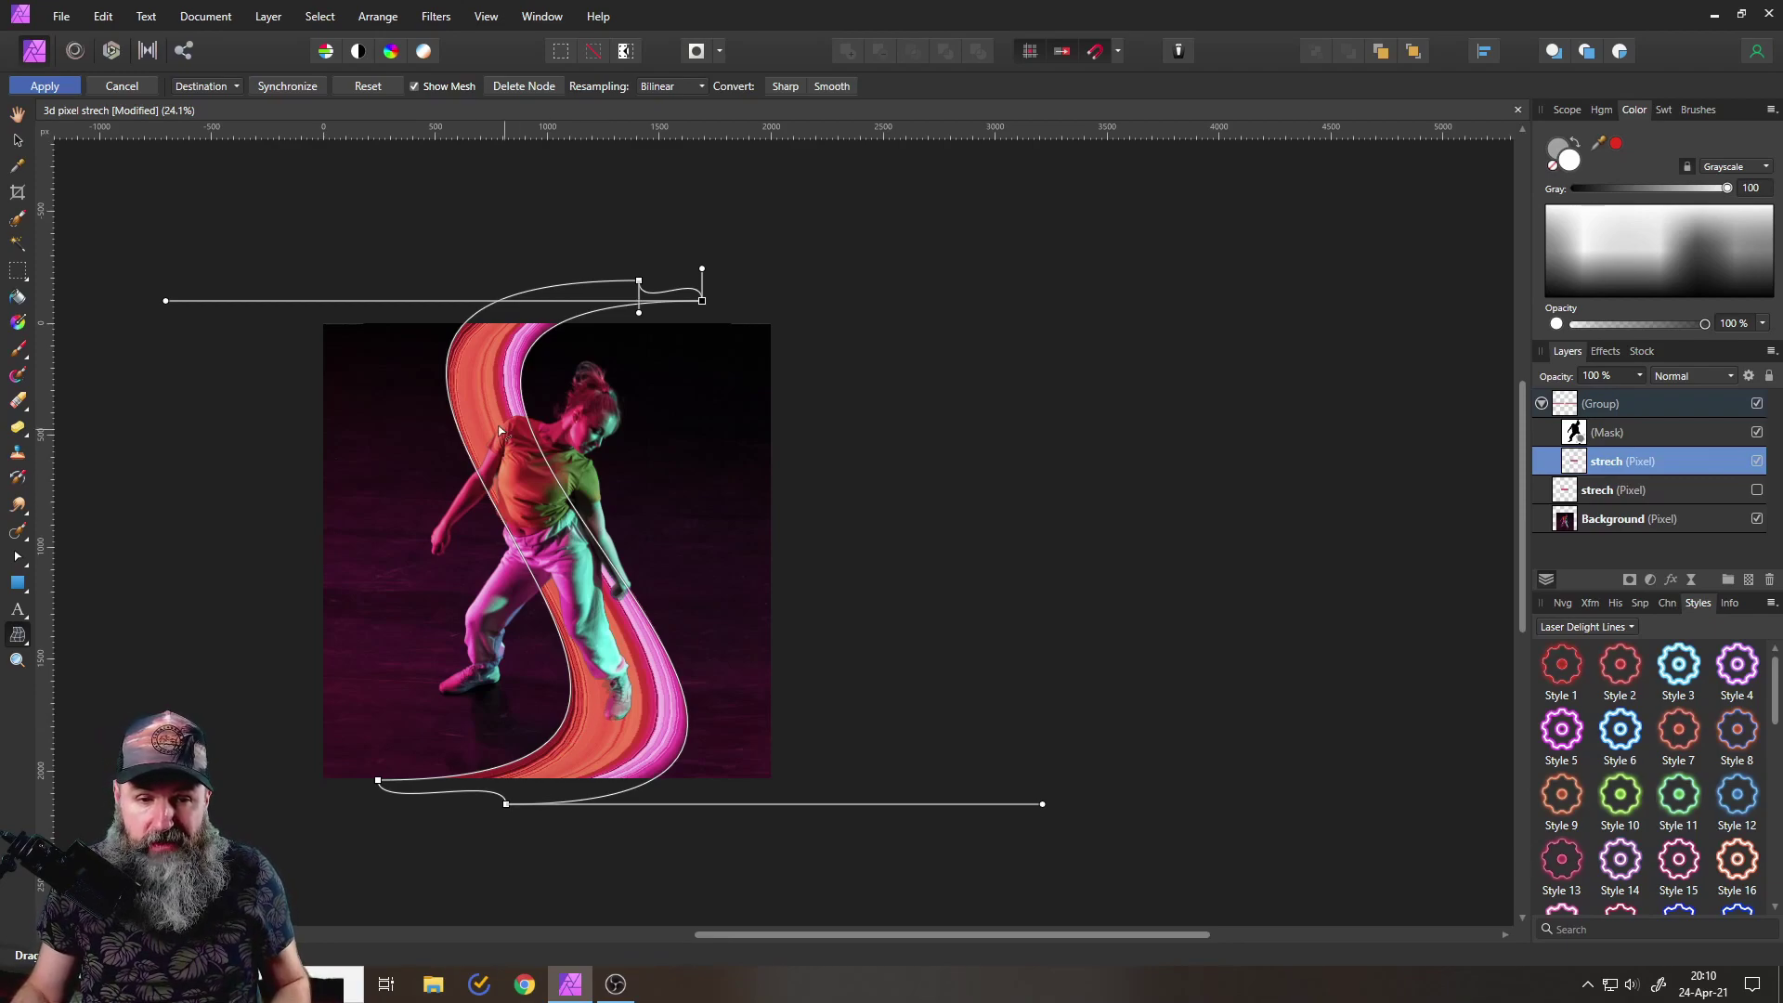
- Sweep the ribbon's top wide to the right and arch its upper edge upward
{"action": "scroll", "coordinate": [498, 429], "scroll_direction": "up", "scroll_amount": 2}
{"action": "left_click_drag", "start_coordinate": [515, 427], "coordinate": [677, 533]}
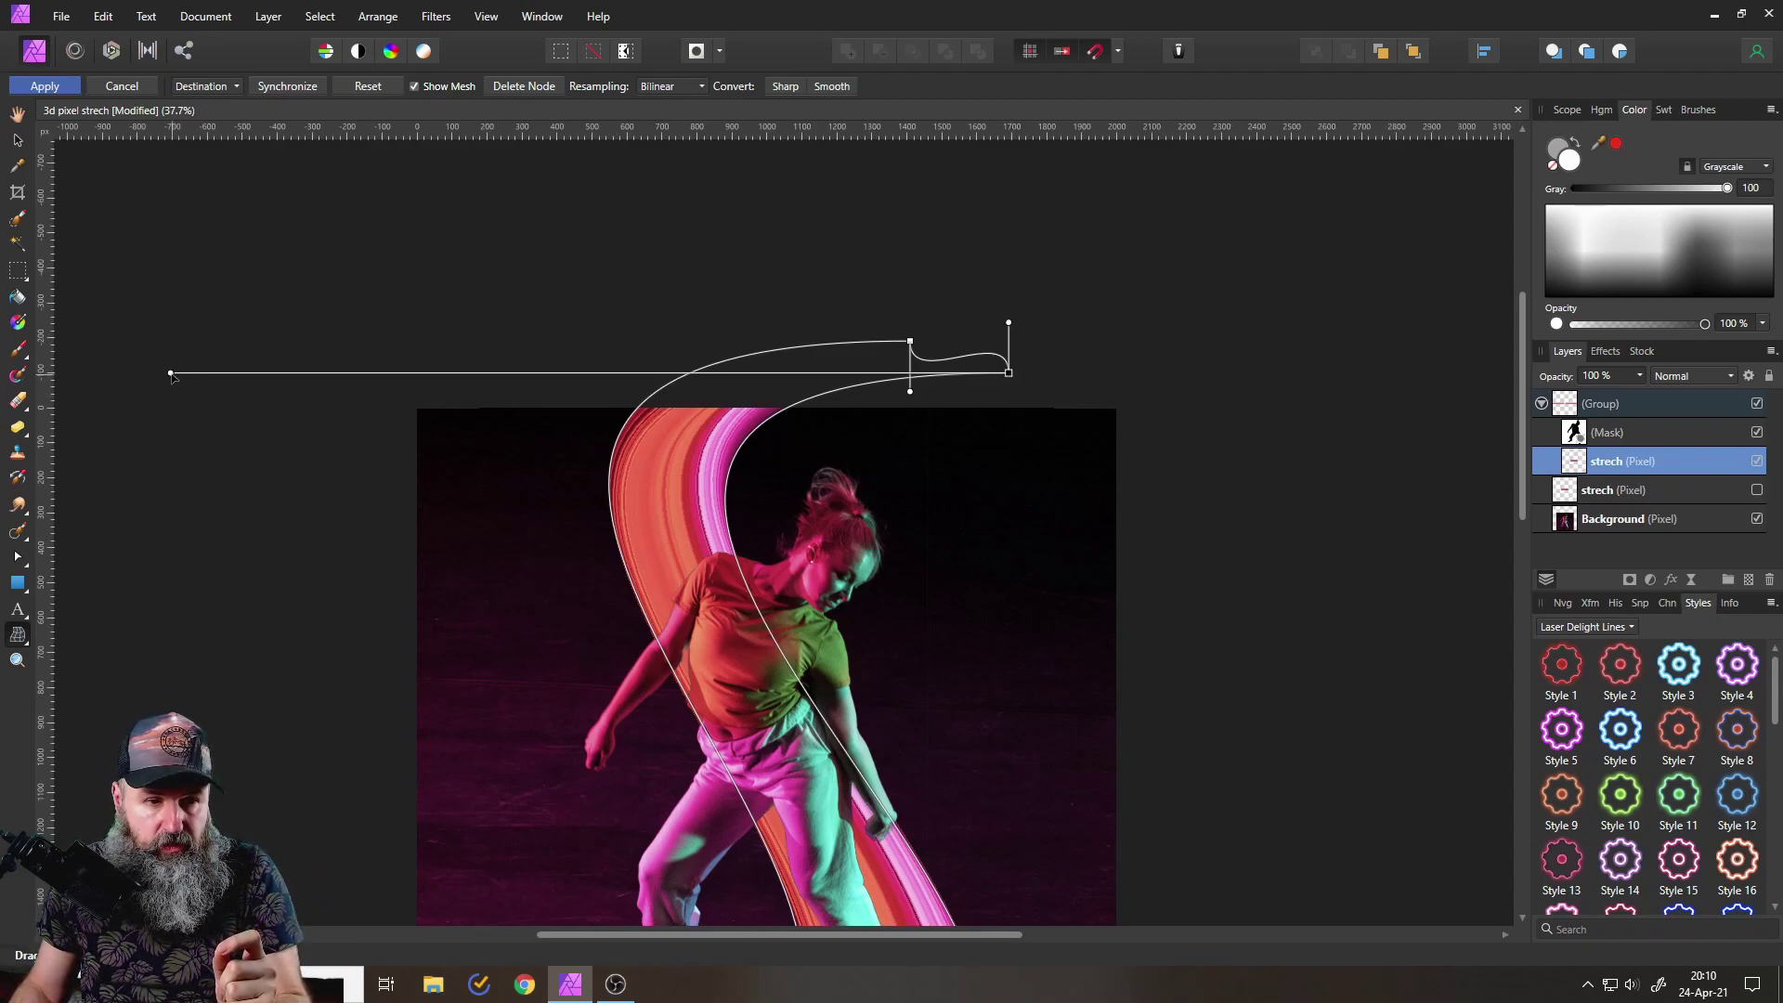
{"action": "mouse_move", "coordinate": [170, 375]}
{"action": "left_mouse_down"}
{"action": "mouse_move", "coordinate": [1015, 398]}
{"action": "mouse_move", "coordinate": [1374, 350]}
{"action": "mouse_move", "coordinate": [1135, 414]}
{"action": "mouse_move", "coordinate": [1046, 396]}
{"action": "mouse_move", "coordinate": [1158, 378]}
{"action": "mouse_move", "coordinate": [1195, 449]}
{"action": "mouse_move", "coordinate": [1149, 427]}
{"action": "left_mouse_up"}
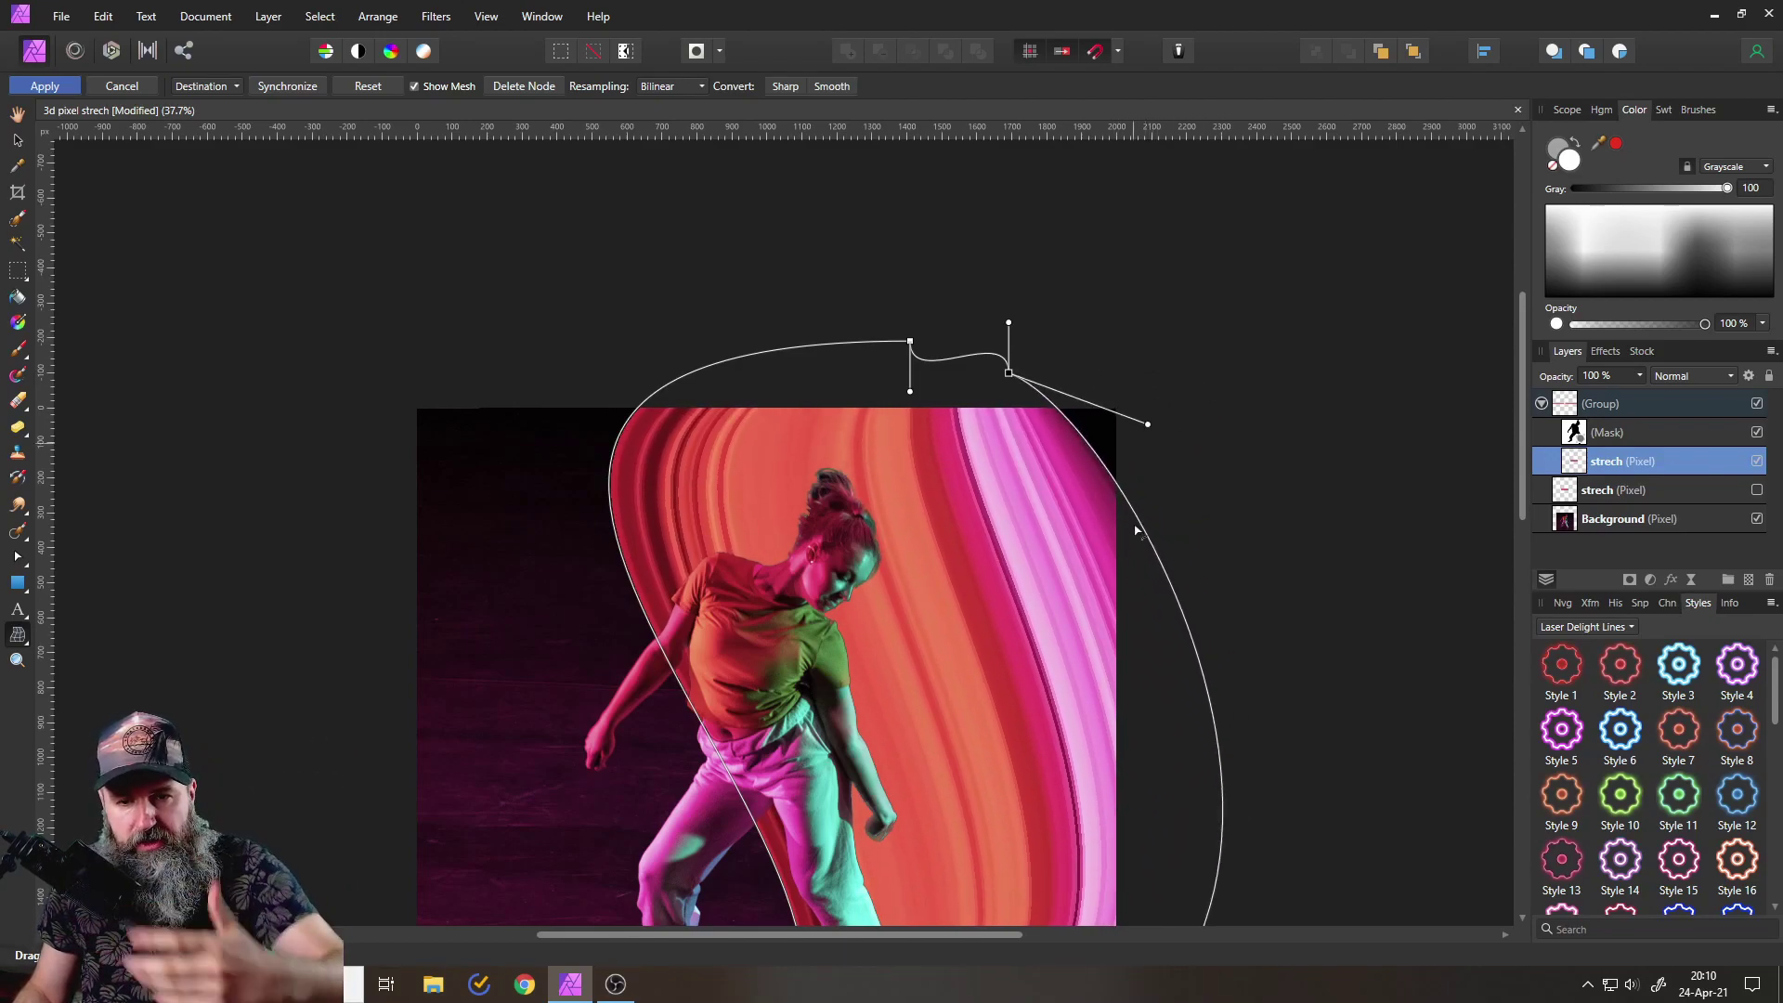
{"action": "left_click", "coordinate": [910, 342]}
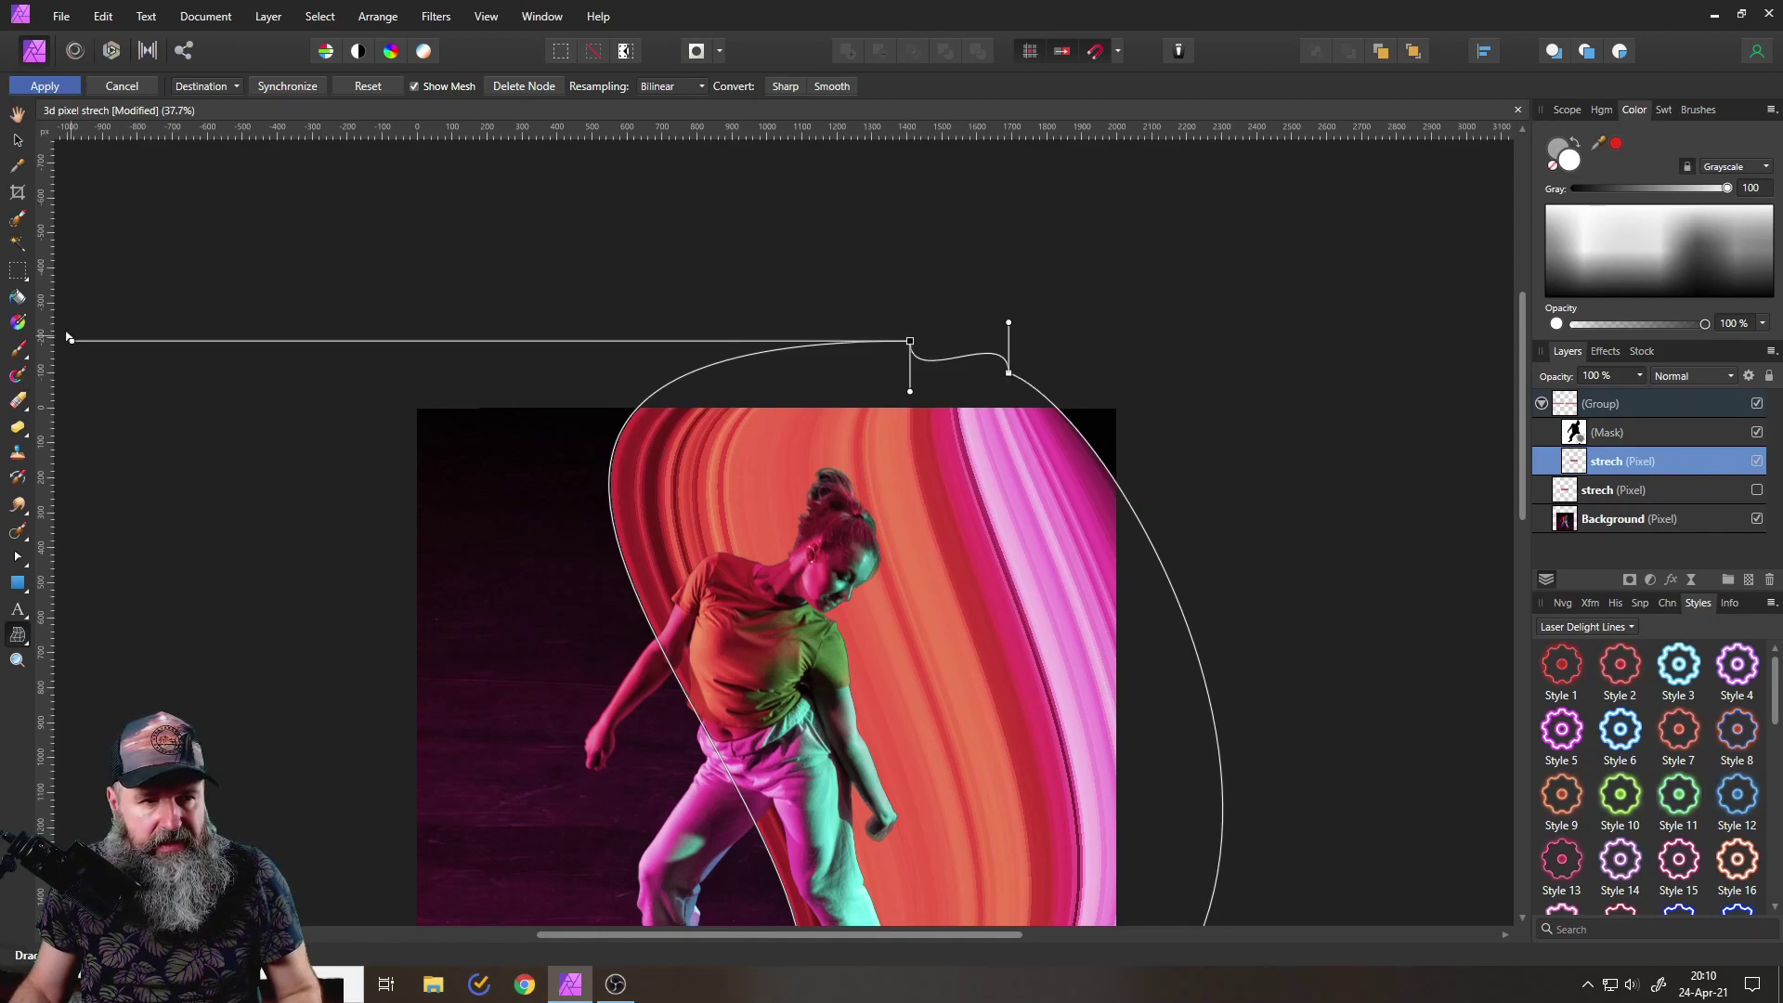
{"action": "mouse_move", "coordinate": [73, 342]}
{"action": "left_mouse_down"}
{"action": "mouse_move", "coordinate": [426, 470]}
{"action": "mouse_move", "coordinate": [1084, 462]}
{"action": "left_mouse_up"}
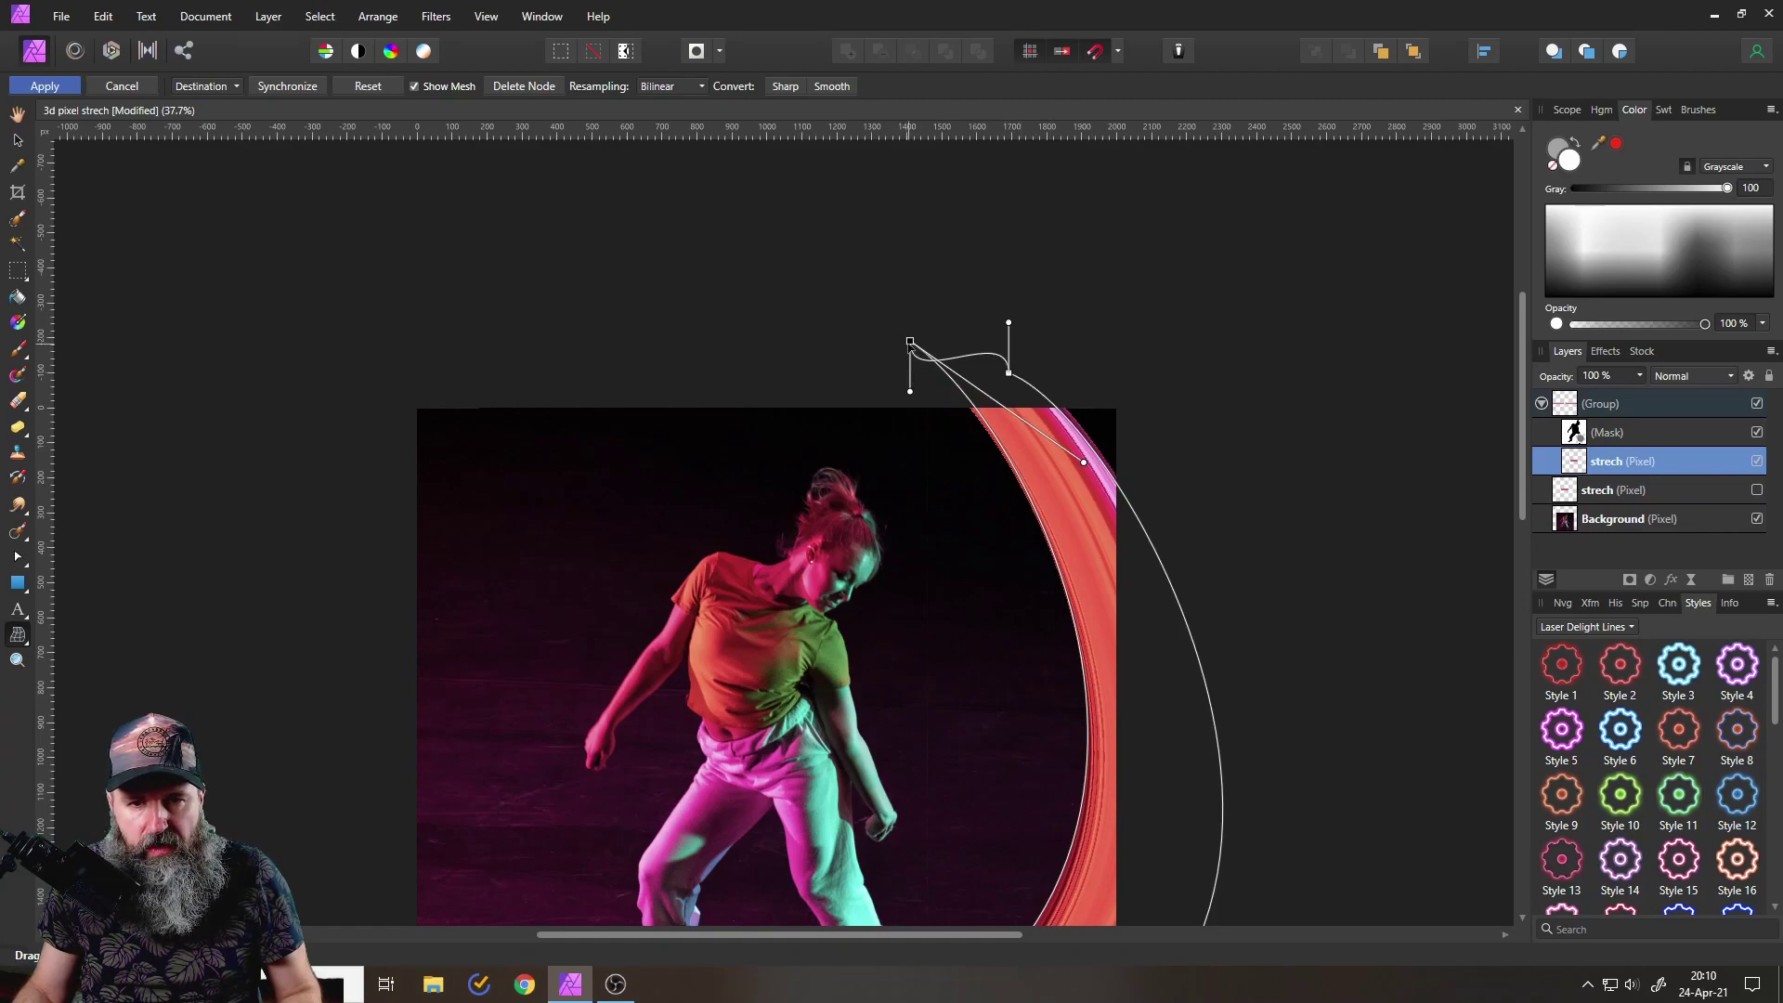
{"action": "left_click_drag", "start_coordinate": [911, 342], "coordinate": [790, 367]}
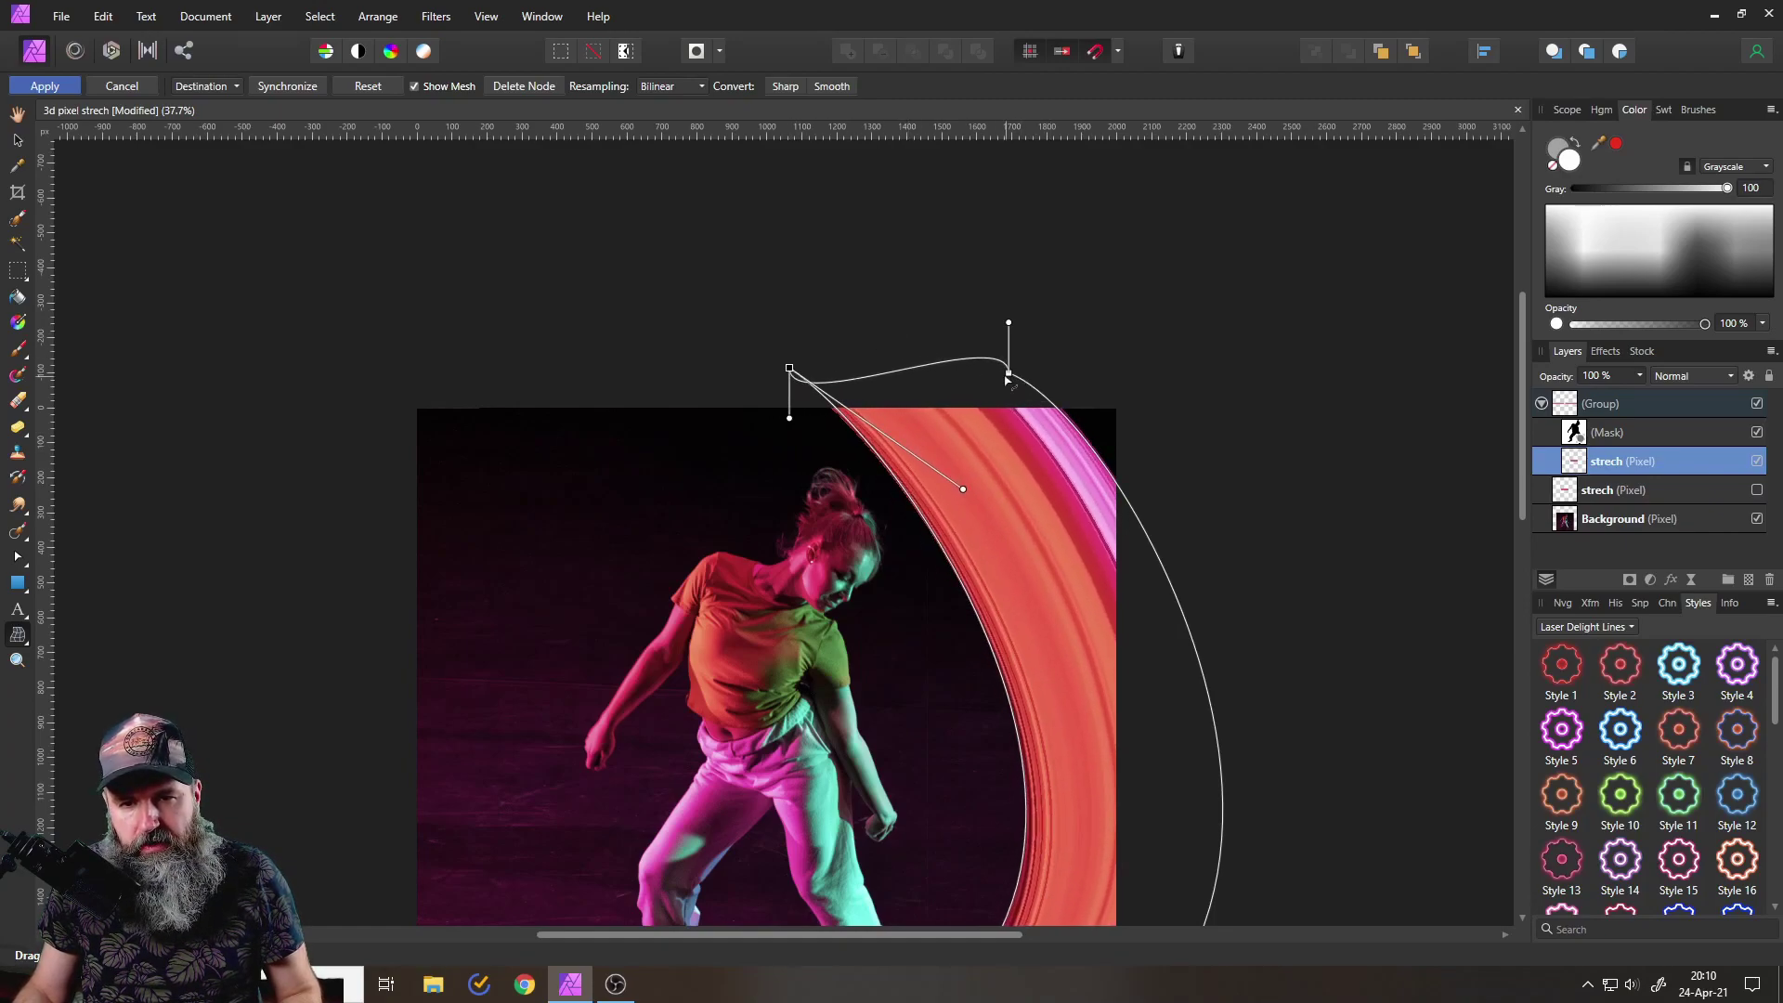
{"action": "mouse_move", "coordinate": [1009, 374]}
{"action": "left_mouse_down"}
{"action": "mouse_move", "coordinate": [966, 381]}
{"action": "mouse_move", "coordinate": [982, 378]}
{"action": "left_mouse_up"}
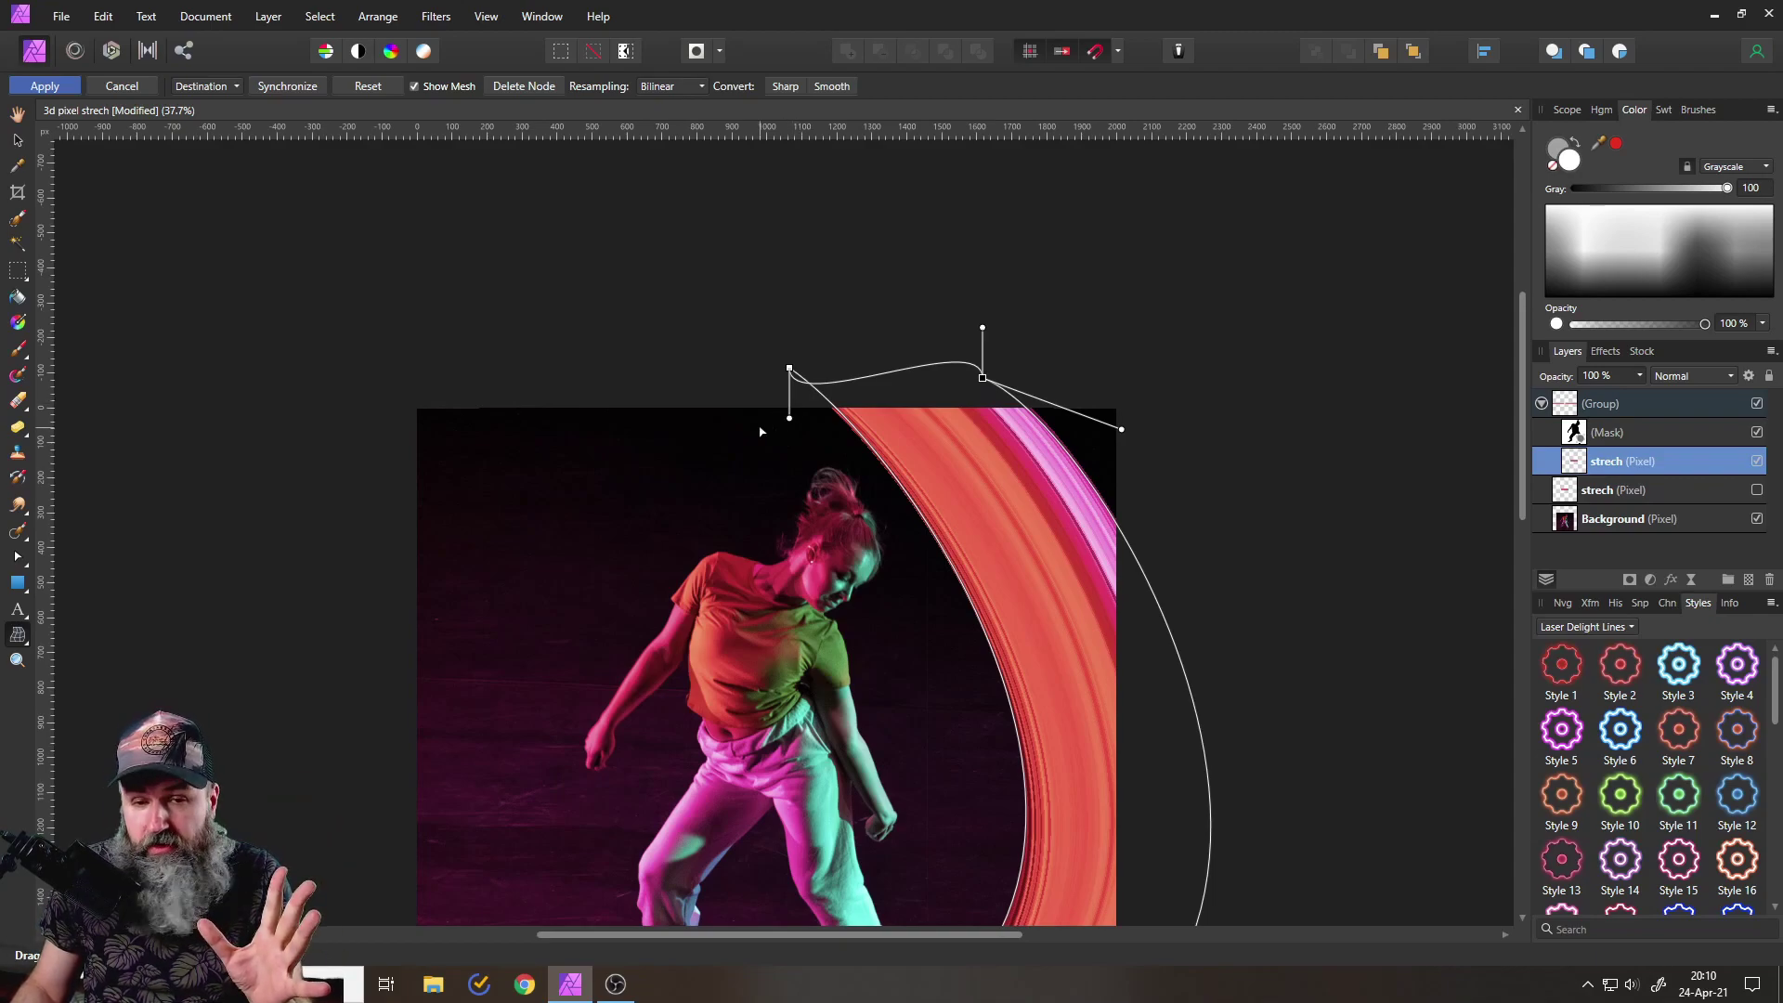
{"action": "mouse_move", "coordinate": [791, 420]}
{"action": "left_mouse_down"}
{"action": "mouse_move", "coordinate": [799, 337]}
{"action": "mouse_move", "coordinate": [873, 297]}
{"action": "mouse_move", "coordinate": [873, 271]}
{"action": "mouse_move", "coordinate": [846, 443]}
{"action": "mouse_move", "coordinate": [787, 483]}
{"action": "mouse_move", "coordinate": [854, 353]}
{"action": "mouse_move", "coordinate": [904, 358]}
{"action": "mouse_move", "coordinate": [783, 480]}
{"action": "mouse_move", "coordinate": [817, 483]}
{"action": "mouse_move", "coordinate": [799, 515]}
{"action": "mouse_move", "coordinate": [885, 348]}
{"action": "left_mouse_up"}
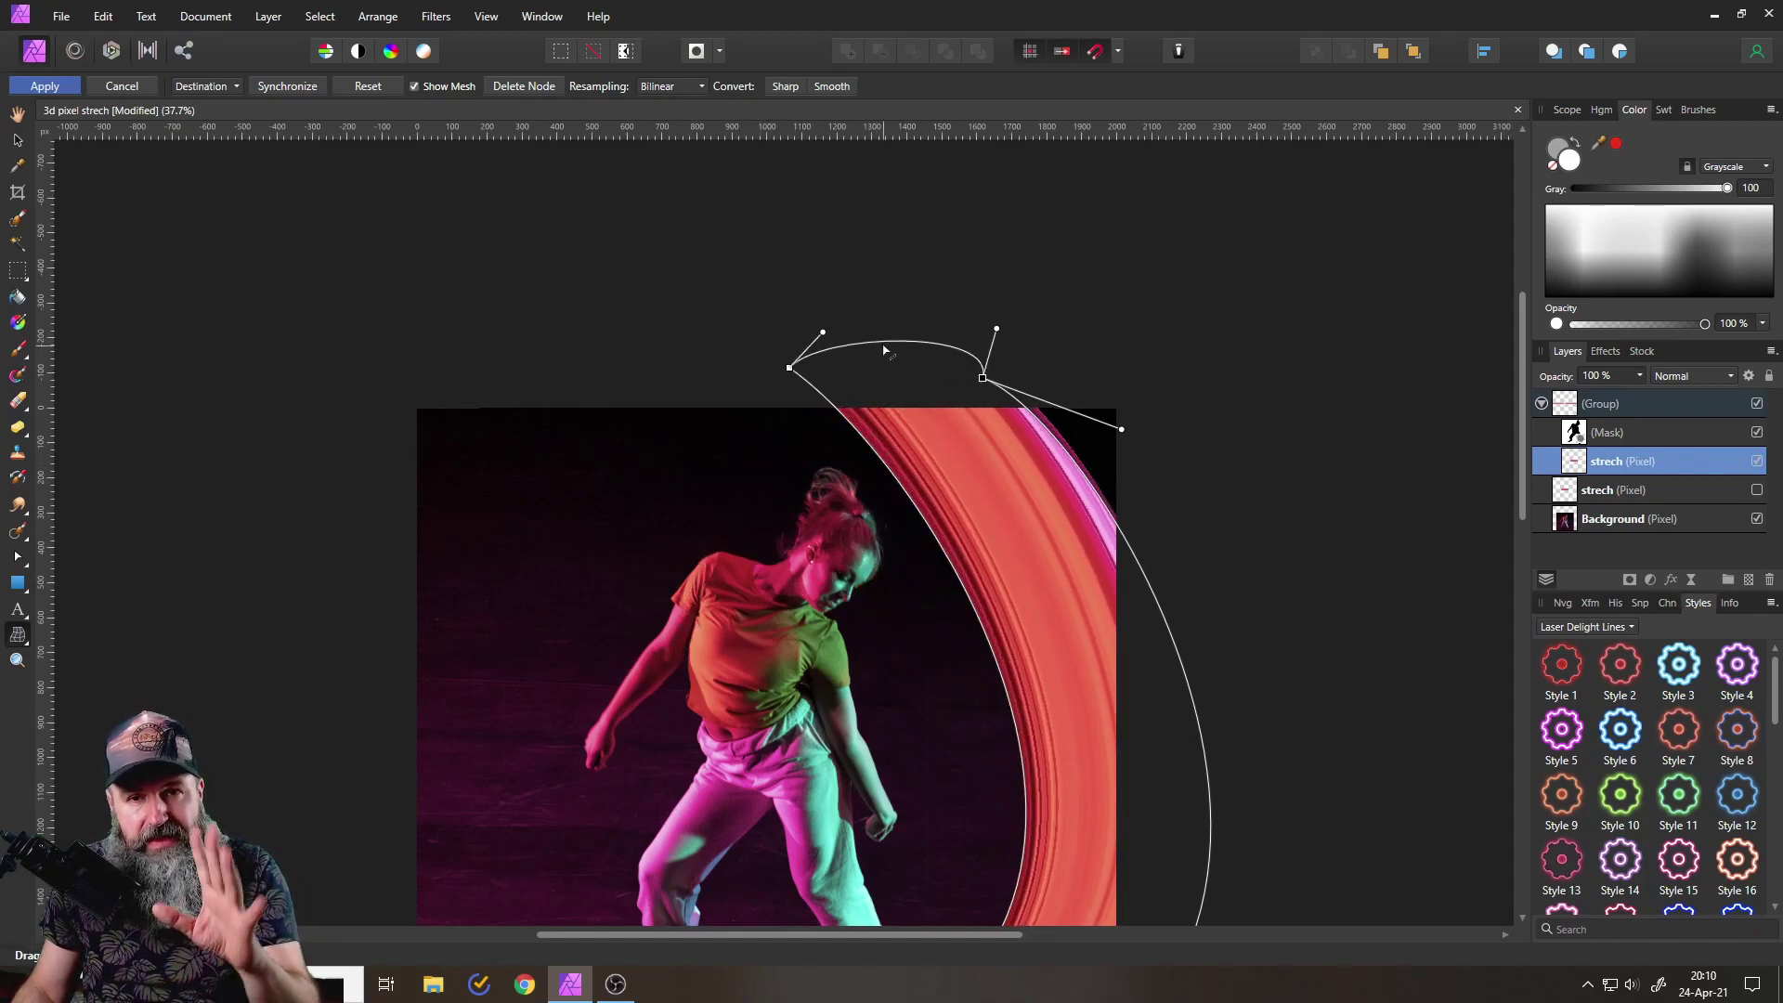
- Twist the ribbon's lower part around the dancer, curving it out toward the left
{"action": "scroll", "coordinate": [927, 568], "scroll_direction": "down", "scroll_amount": 5}
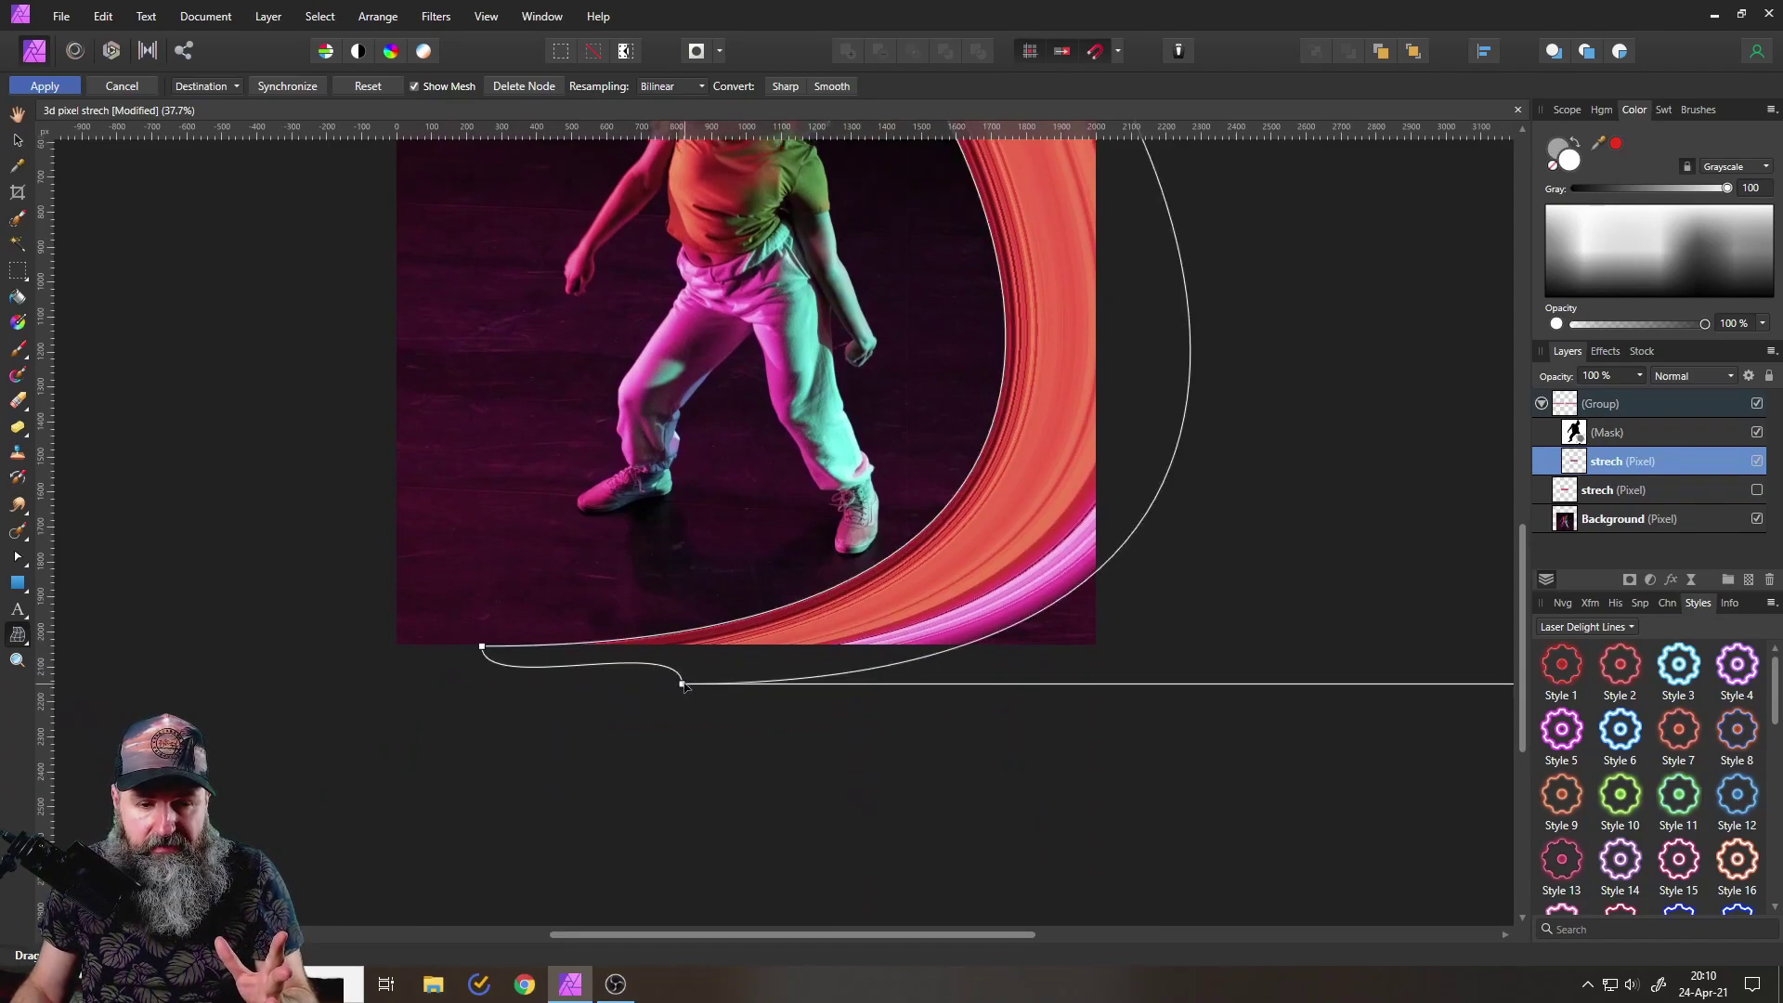
{"action": "scroll", "coordinate": [679, 702], "scroll_direction": "down", "scroll_amount": 2}
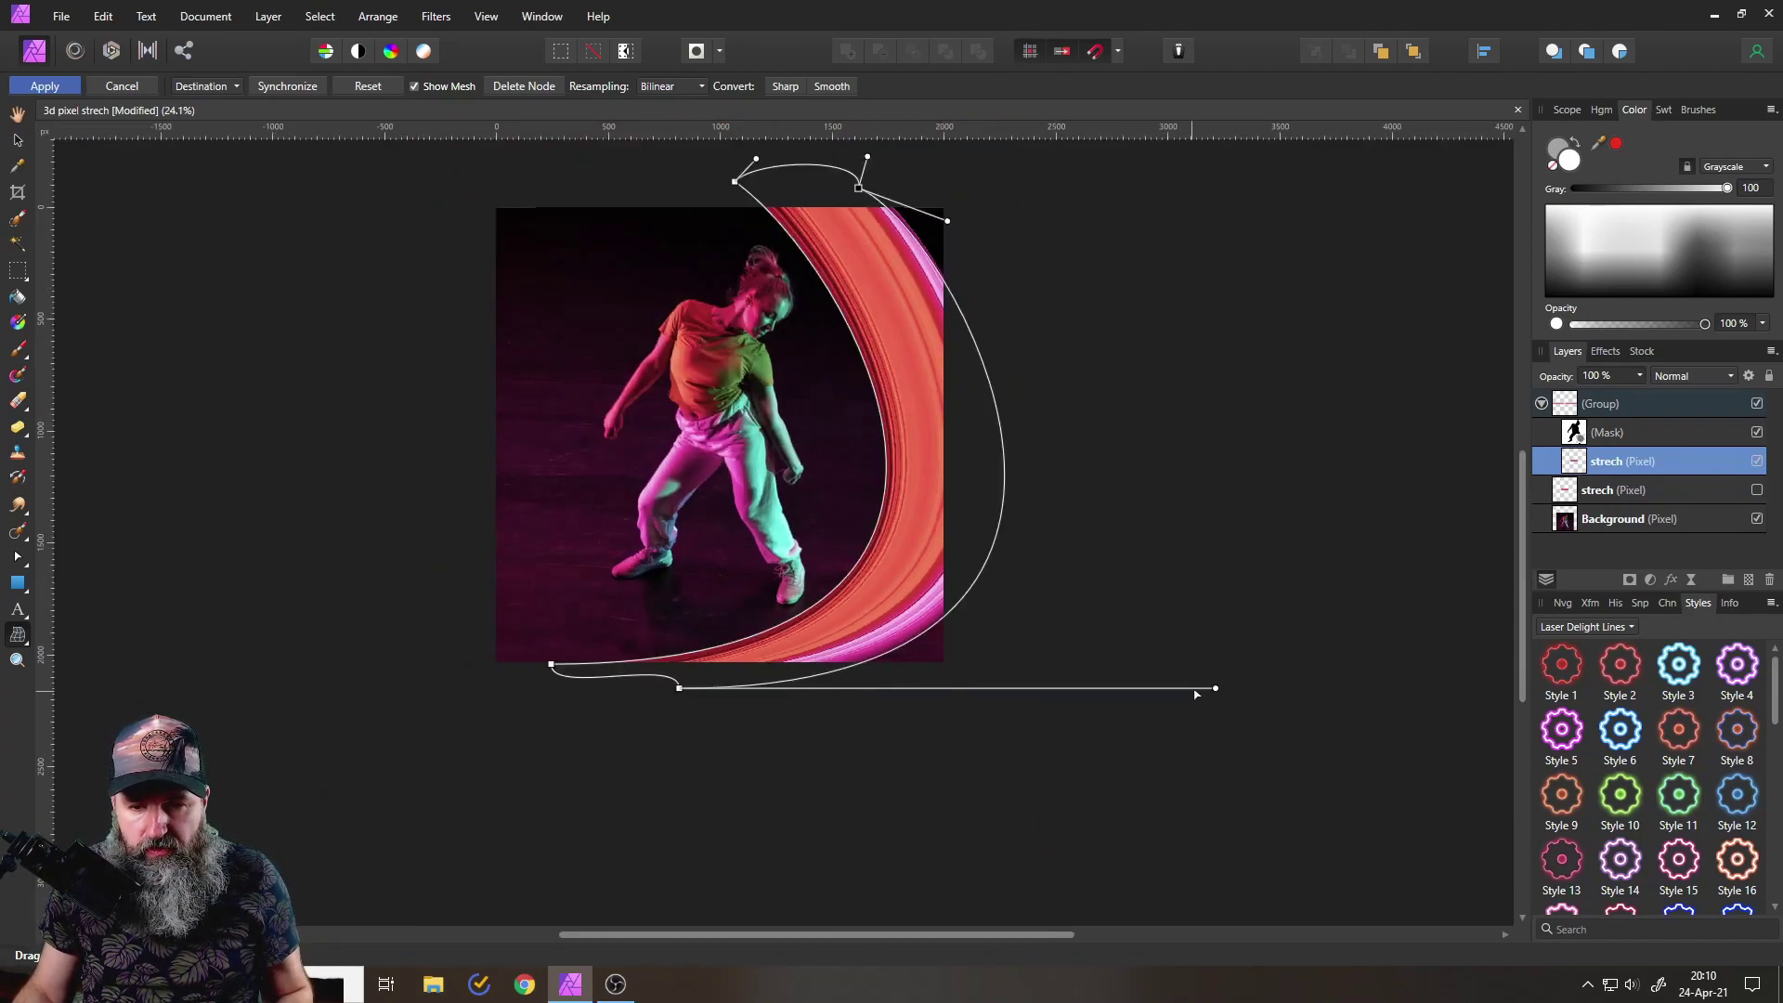
{"action": "left_click_drag", "start_coordinate": [1216, 690], "coordinate": [297, 544]}
{"action": "left_click", "coordinate": [553, 666]}
{"action": "left_click_drag", "start_coordinate": [1089, 664], "coordinate": [132, 565]}
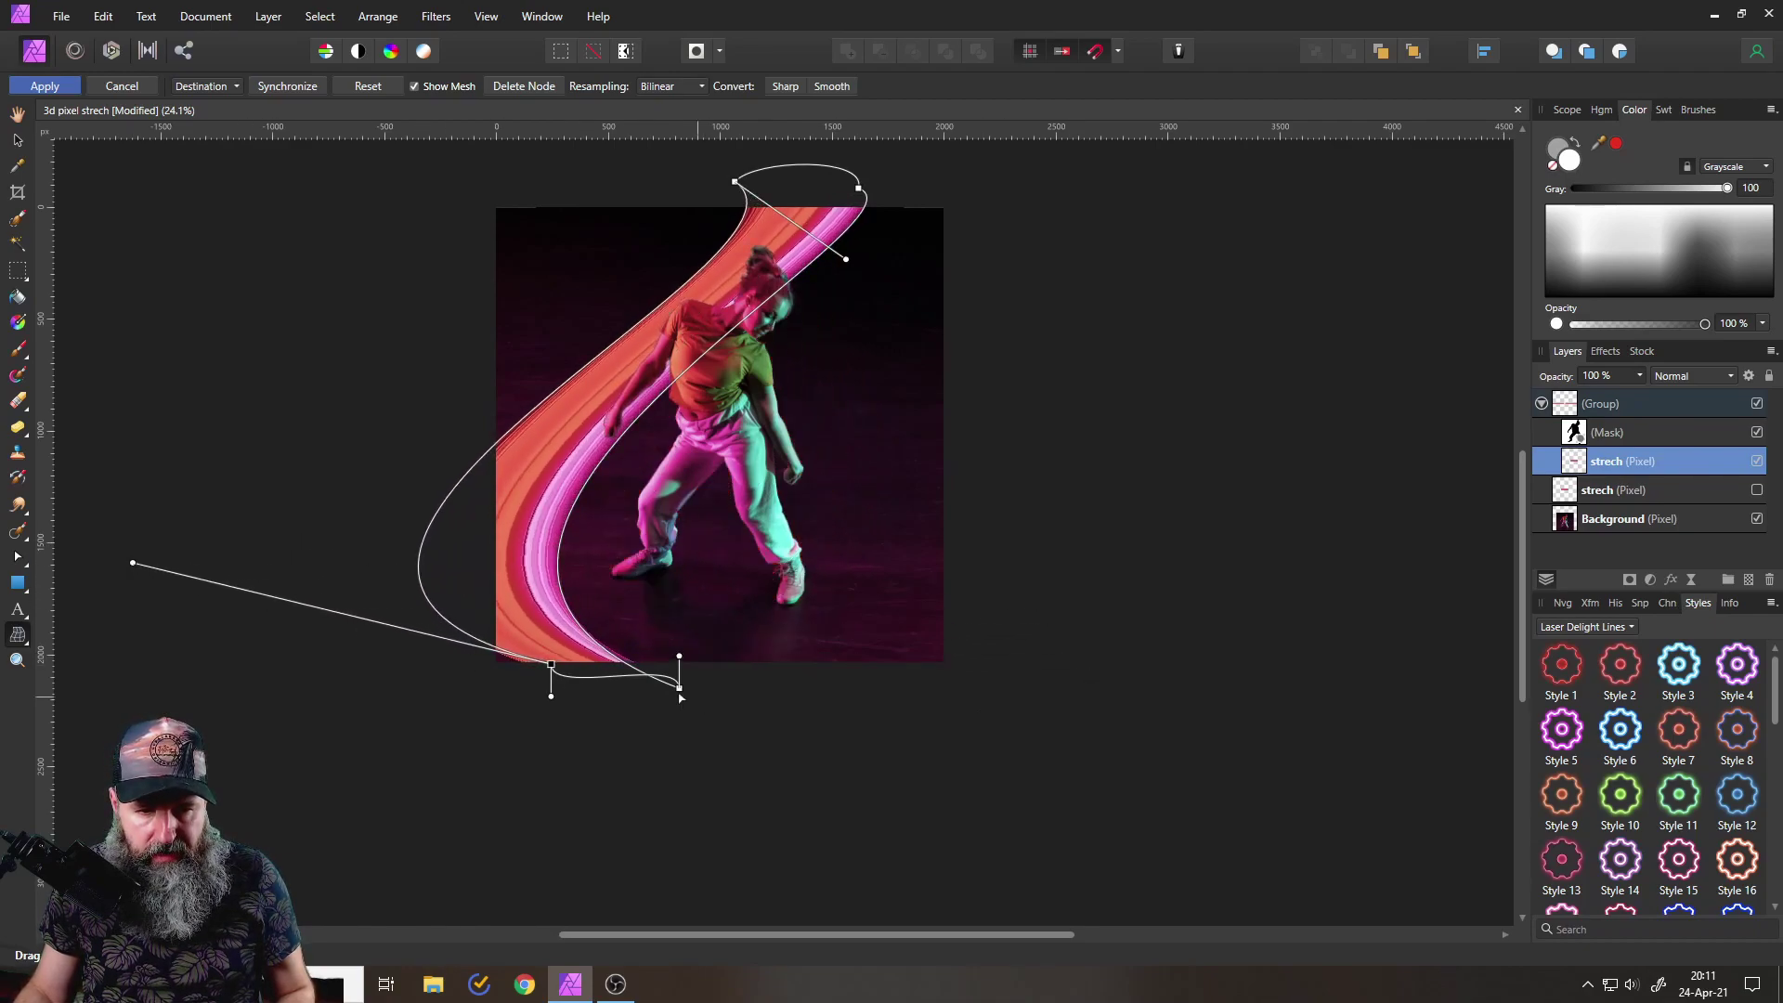
{"action": "left_click_drag", "start_coordinate": [680, 689], "coordinate": [769, 699]}
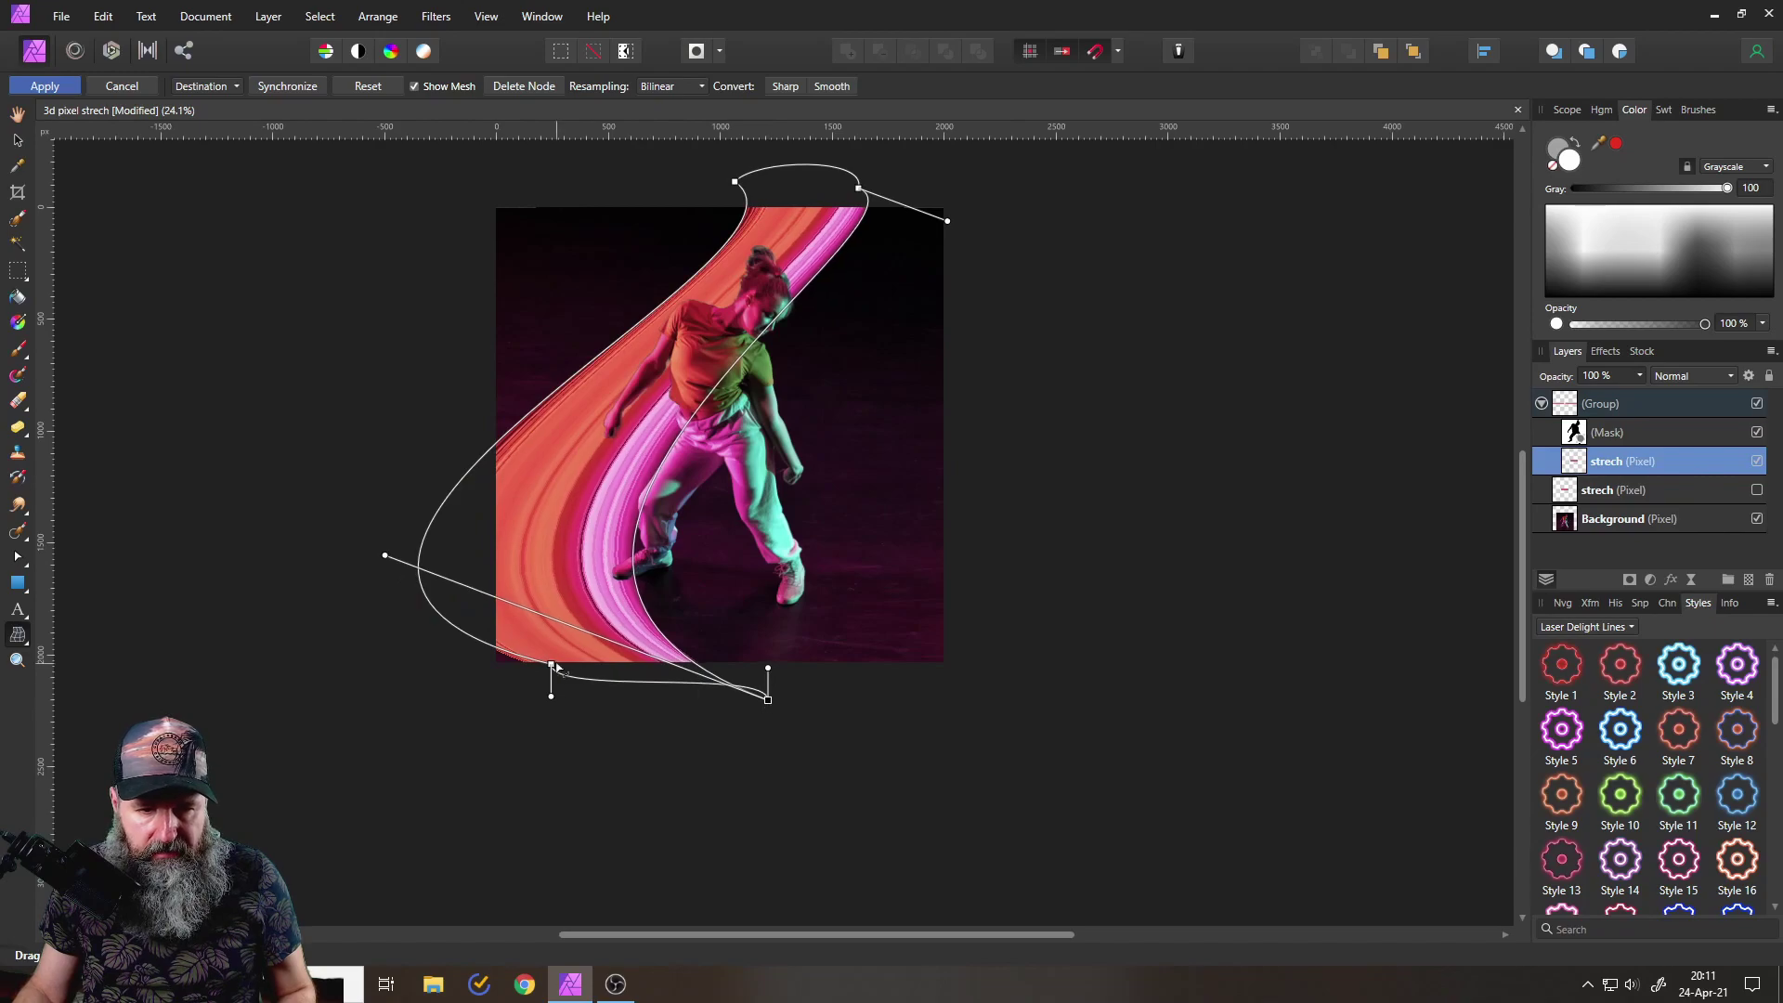
{"action": "left_click_drag", "start_coordinate": [553, 666], "coordinate": [626, 688]}
{"action": "scroll", "coordinate": [657, 503], "scroll_direction": "up", "scroll_amount": 5}
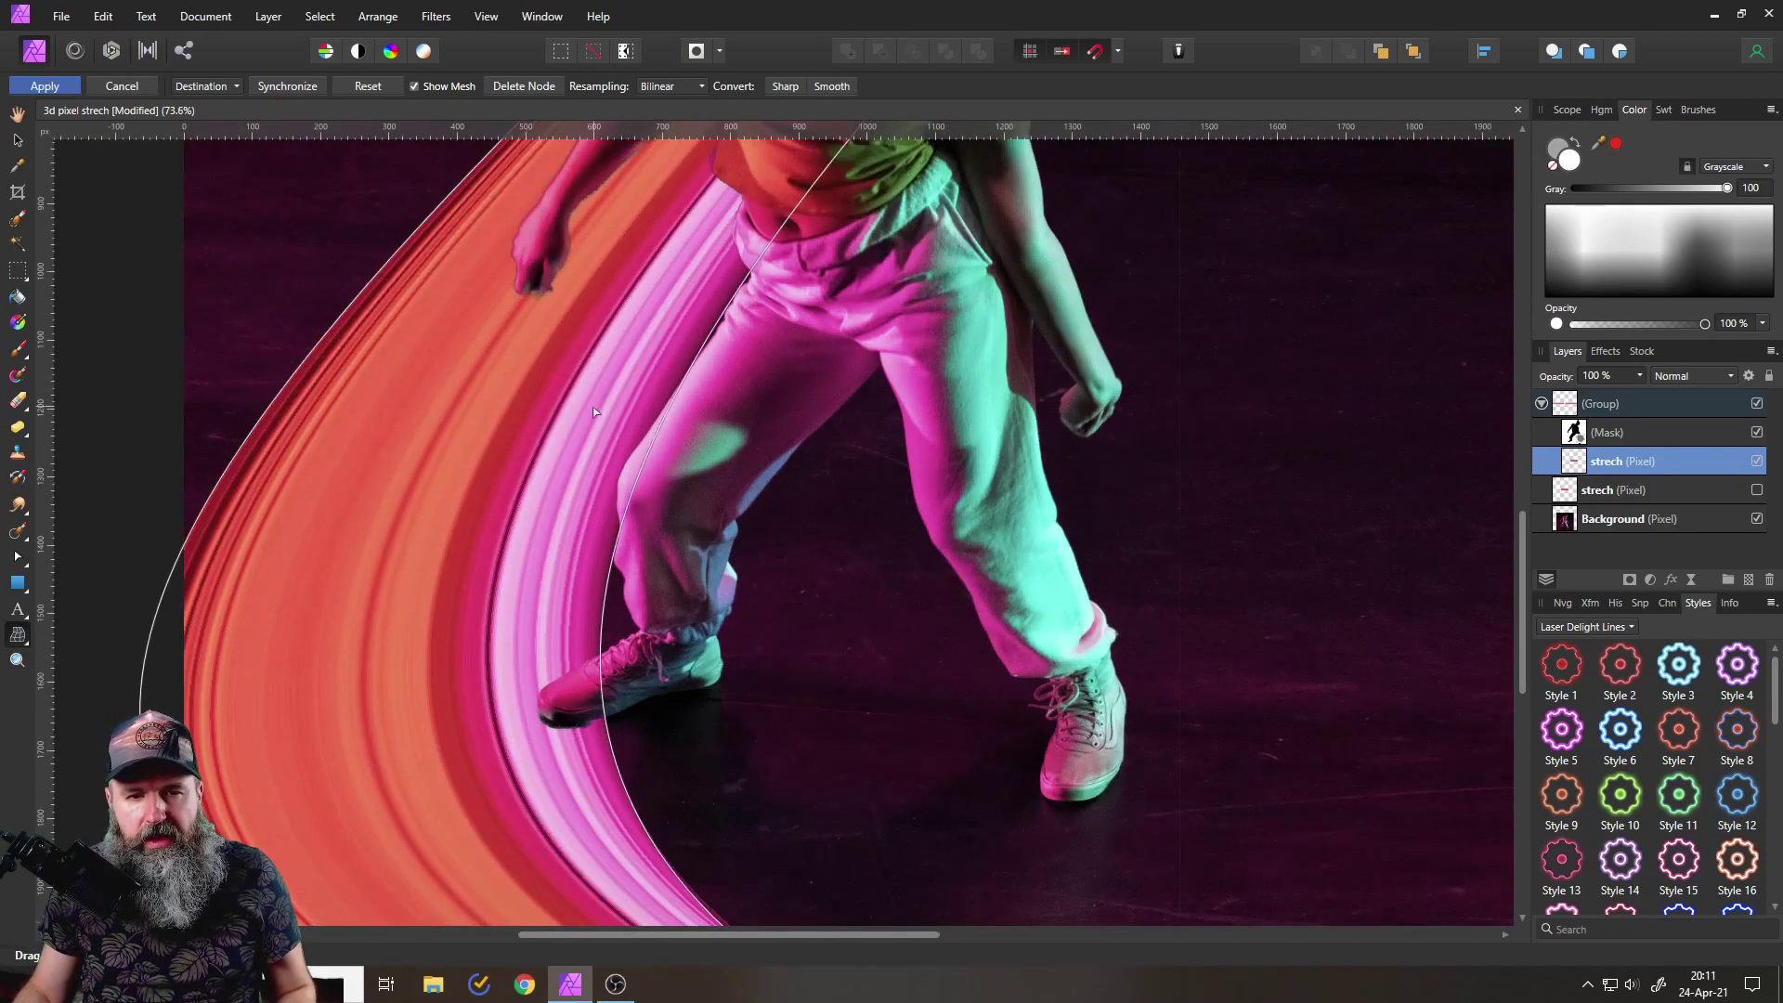
{"action": "scroll", "coordinate": [669, 521], "scroll_direction": "down", "scroll_amount": 3}
{"action": "scroll", "coordinate": [681, 542], "scroll_direction": "up", "scroll_amount": 4}
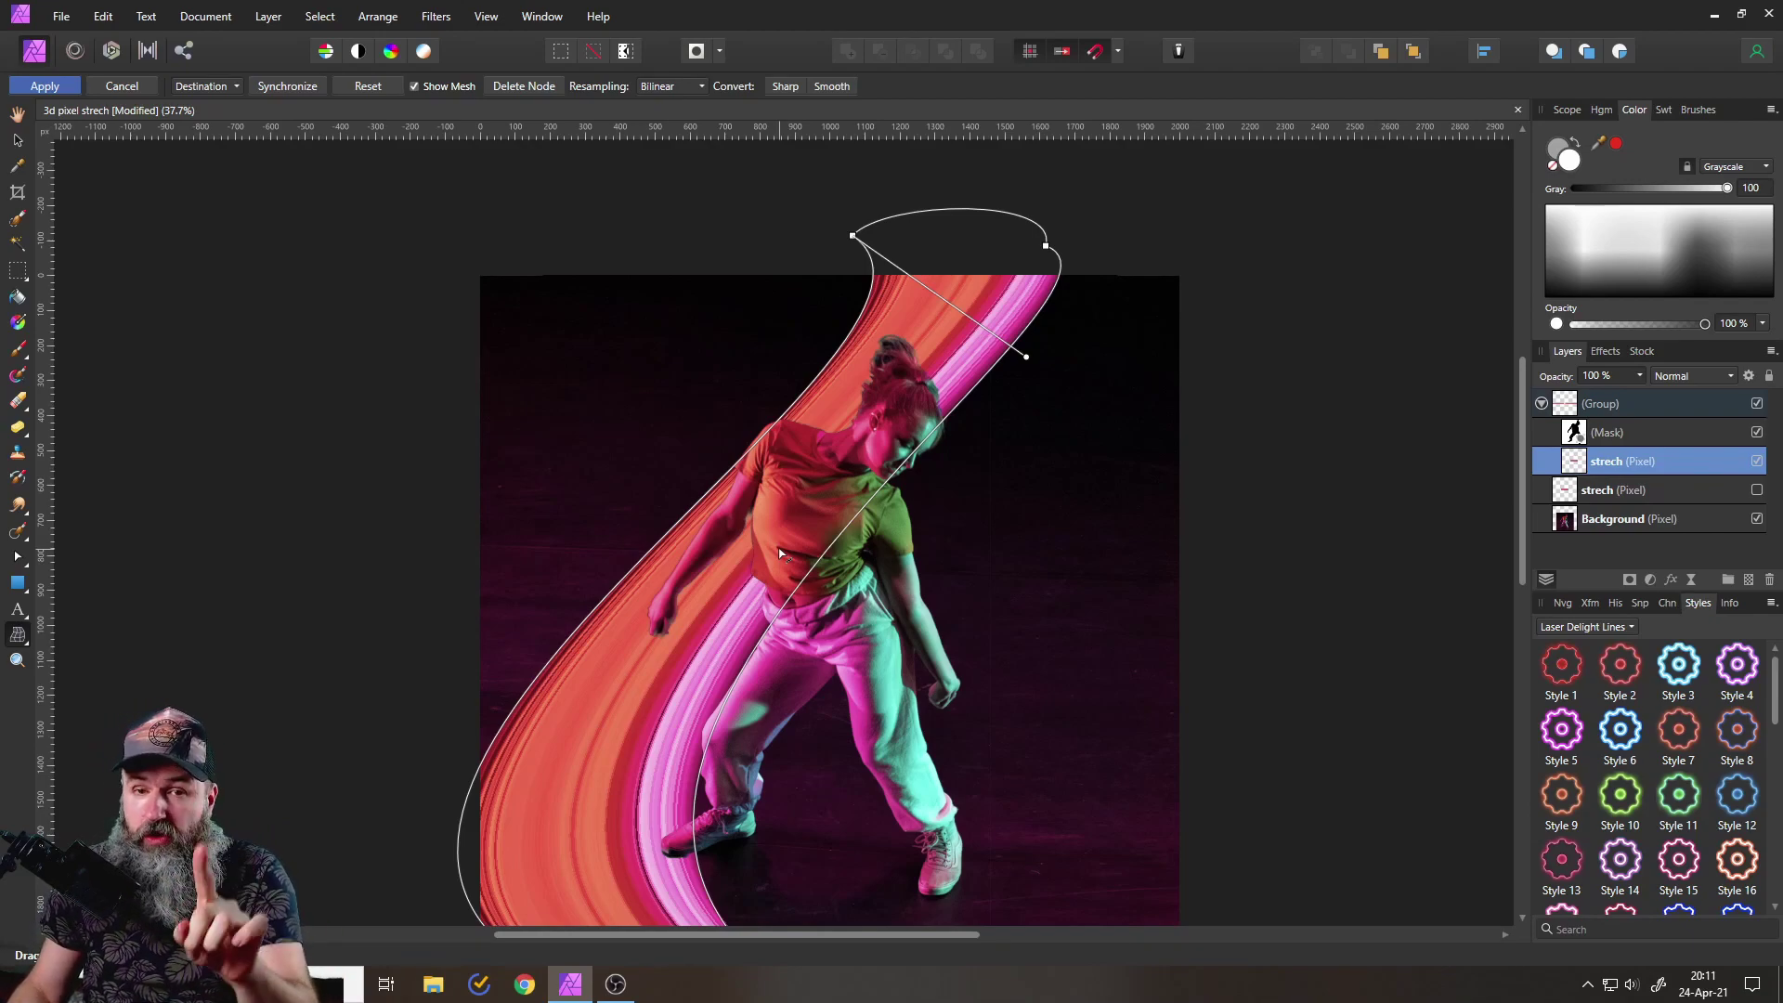
- Narrow the ribbon's top-left corner and swing it diagonally across the dancer so it folds over
{"action": "left_click", "coordinate": [853, 237]}
{"action": "mouse_move", "coordinate": [853, 237]}
{"action": "left_mouse_down"}
{"action": "mouse_move", "coordinate": [1099, 234]}
{"action": "mouse_move", "coordinate": [887, 240]}
{"action": "left_mouse_up"}
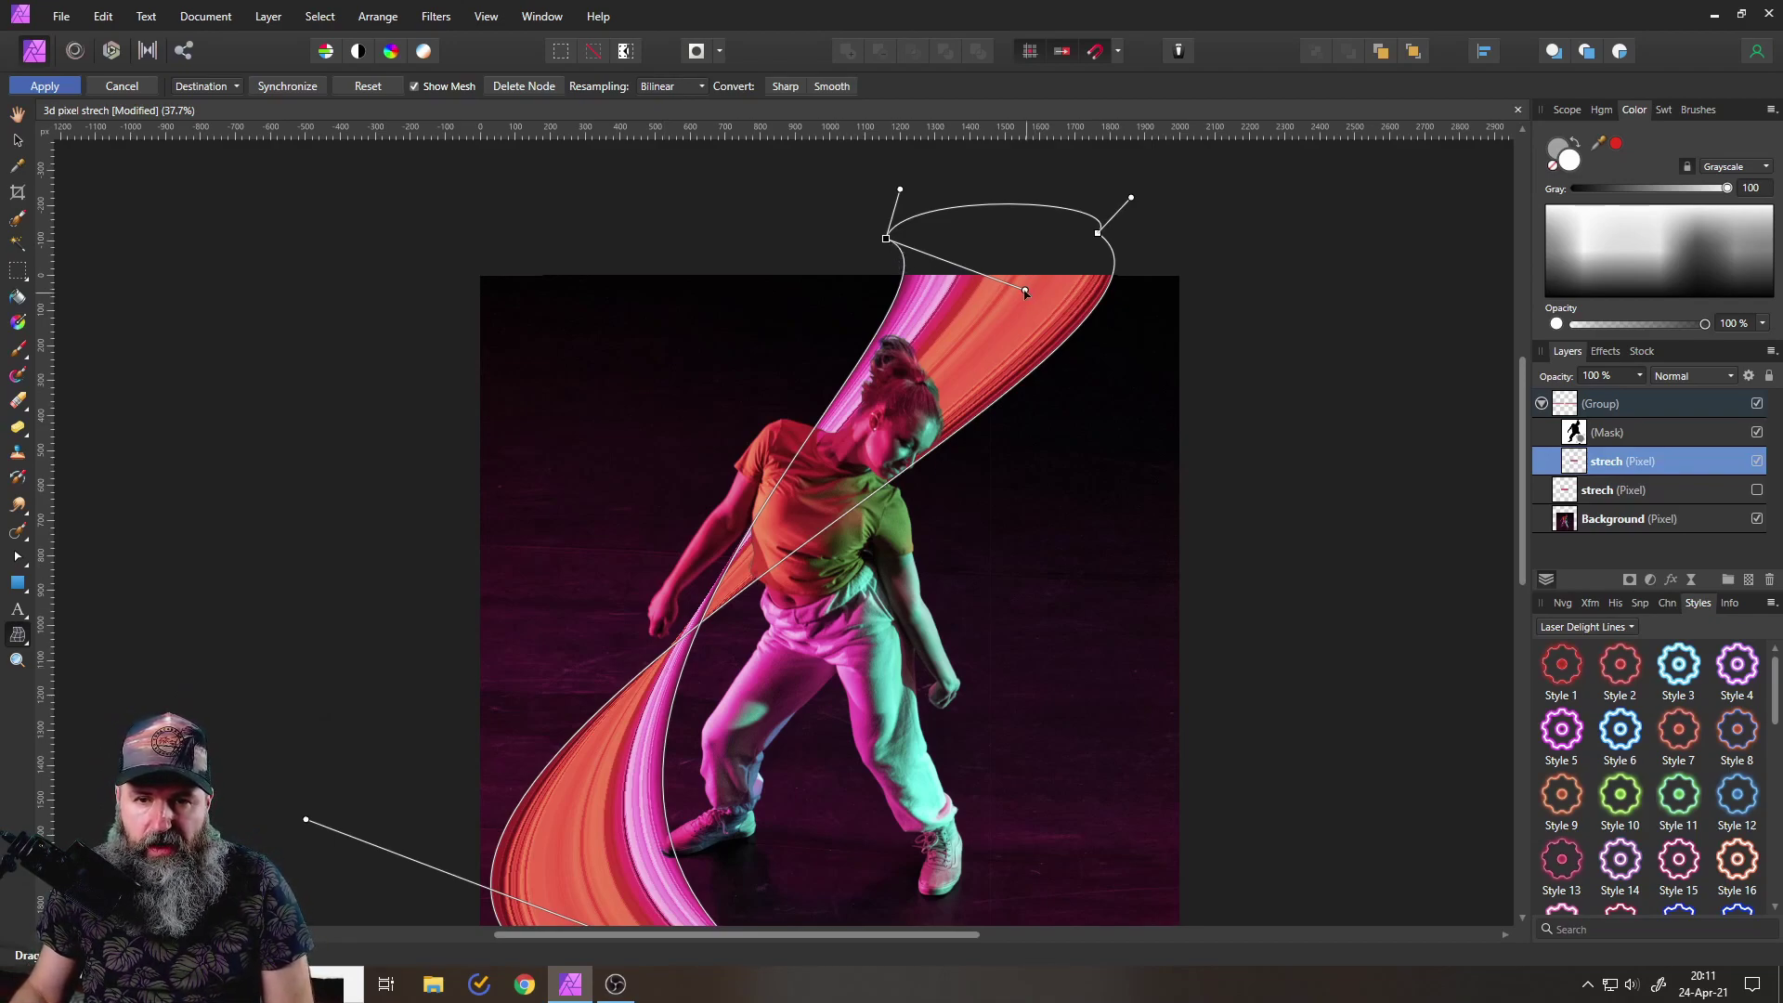
{"action": "left_click_drag", "start_coordinate": [1026, 293], "coordinate": [1627, 646]}
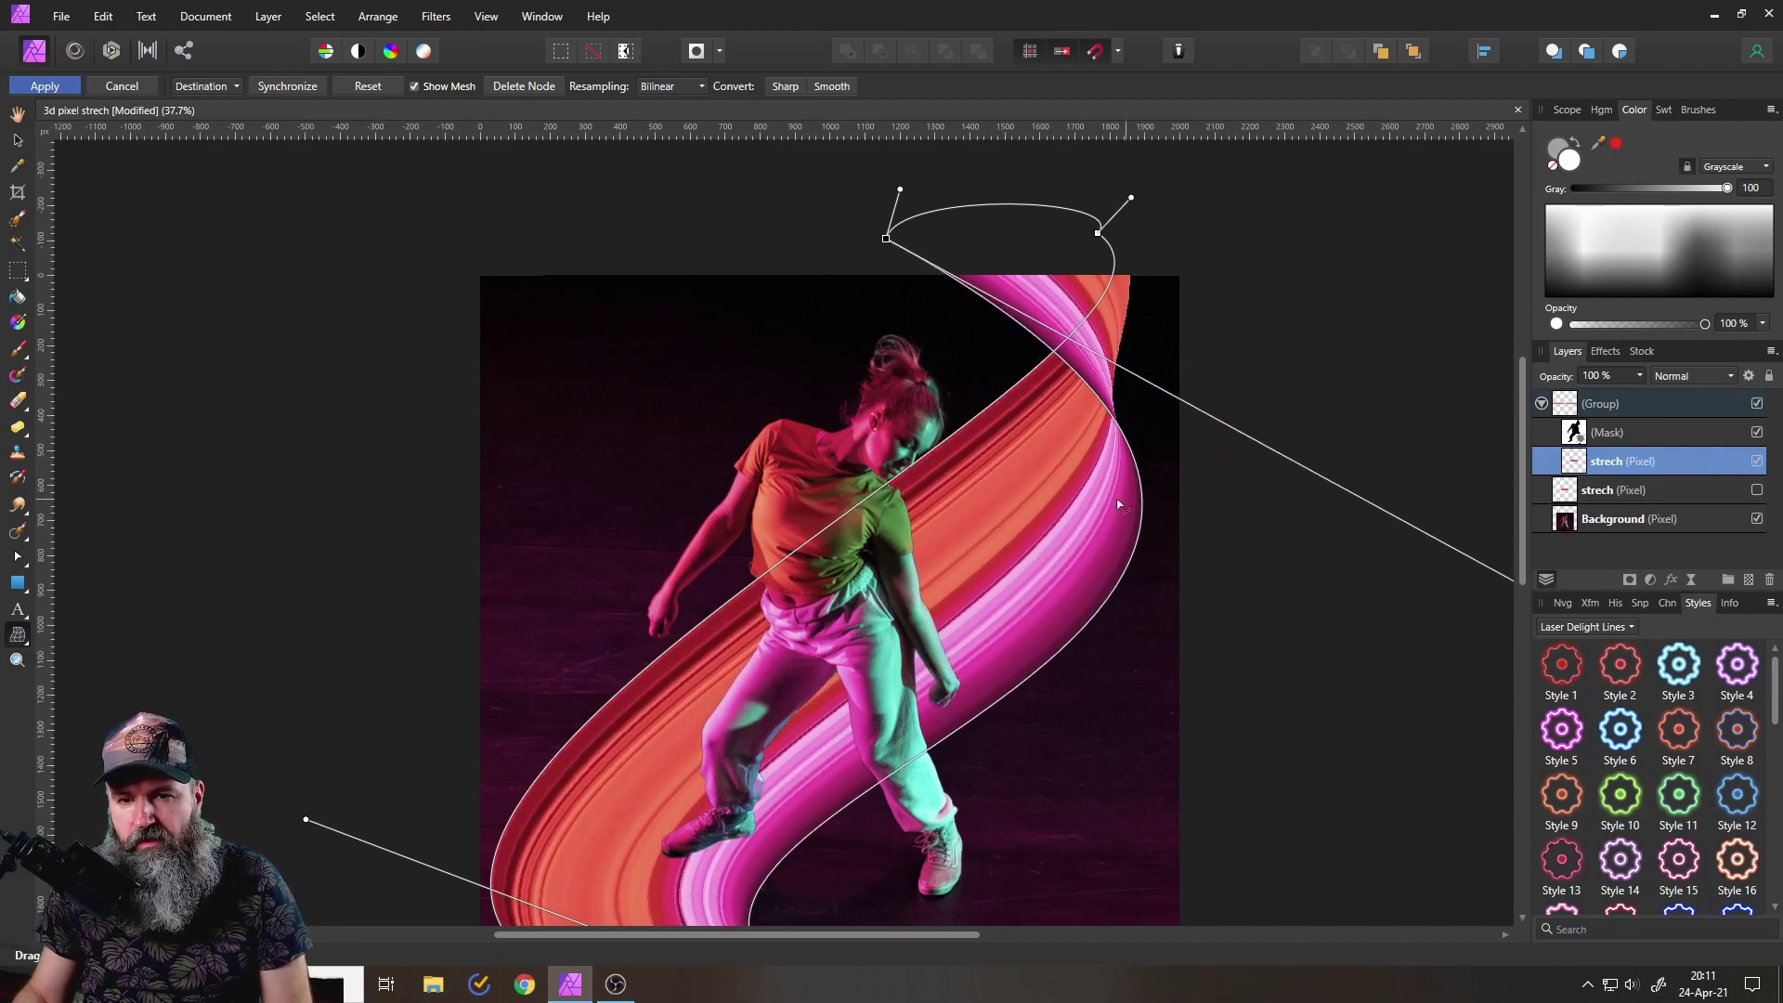
{"action": "scroll", "coordinate": [1087, 404], "scroll_direction": "up", "scroll_amount": 5}
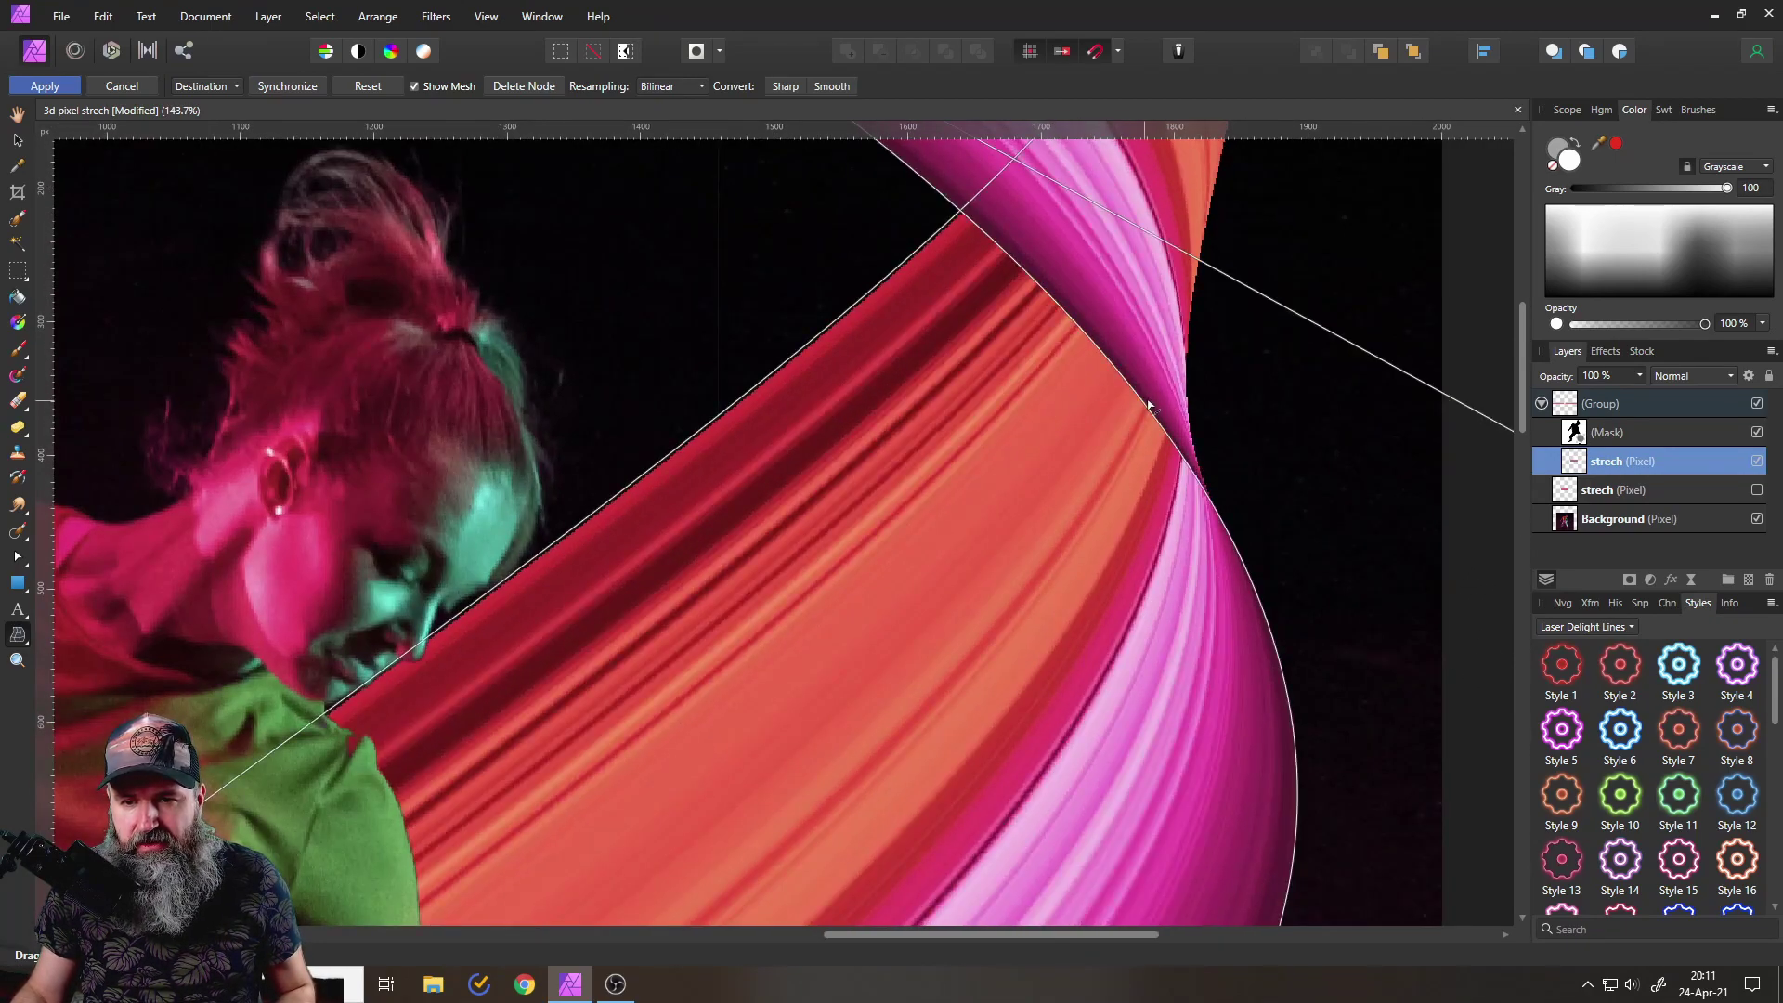
{"action": "scroll", "coordinate": [1156, 392], "scroll_direction": "down", "scroll_amount": 5}
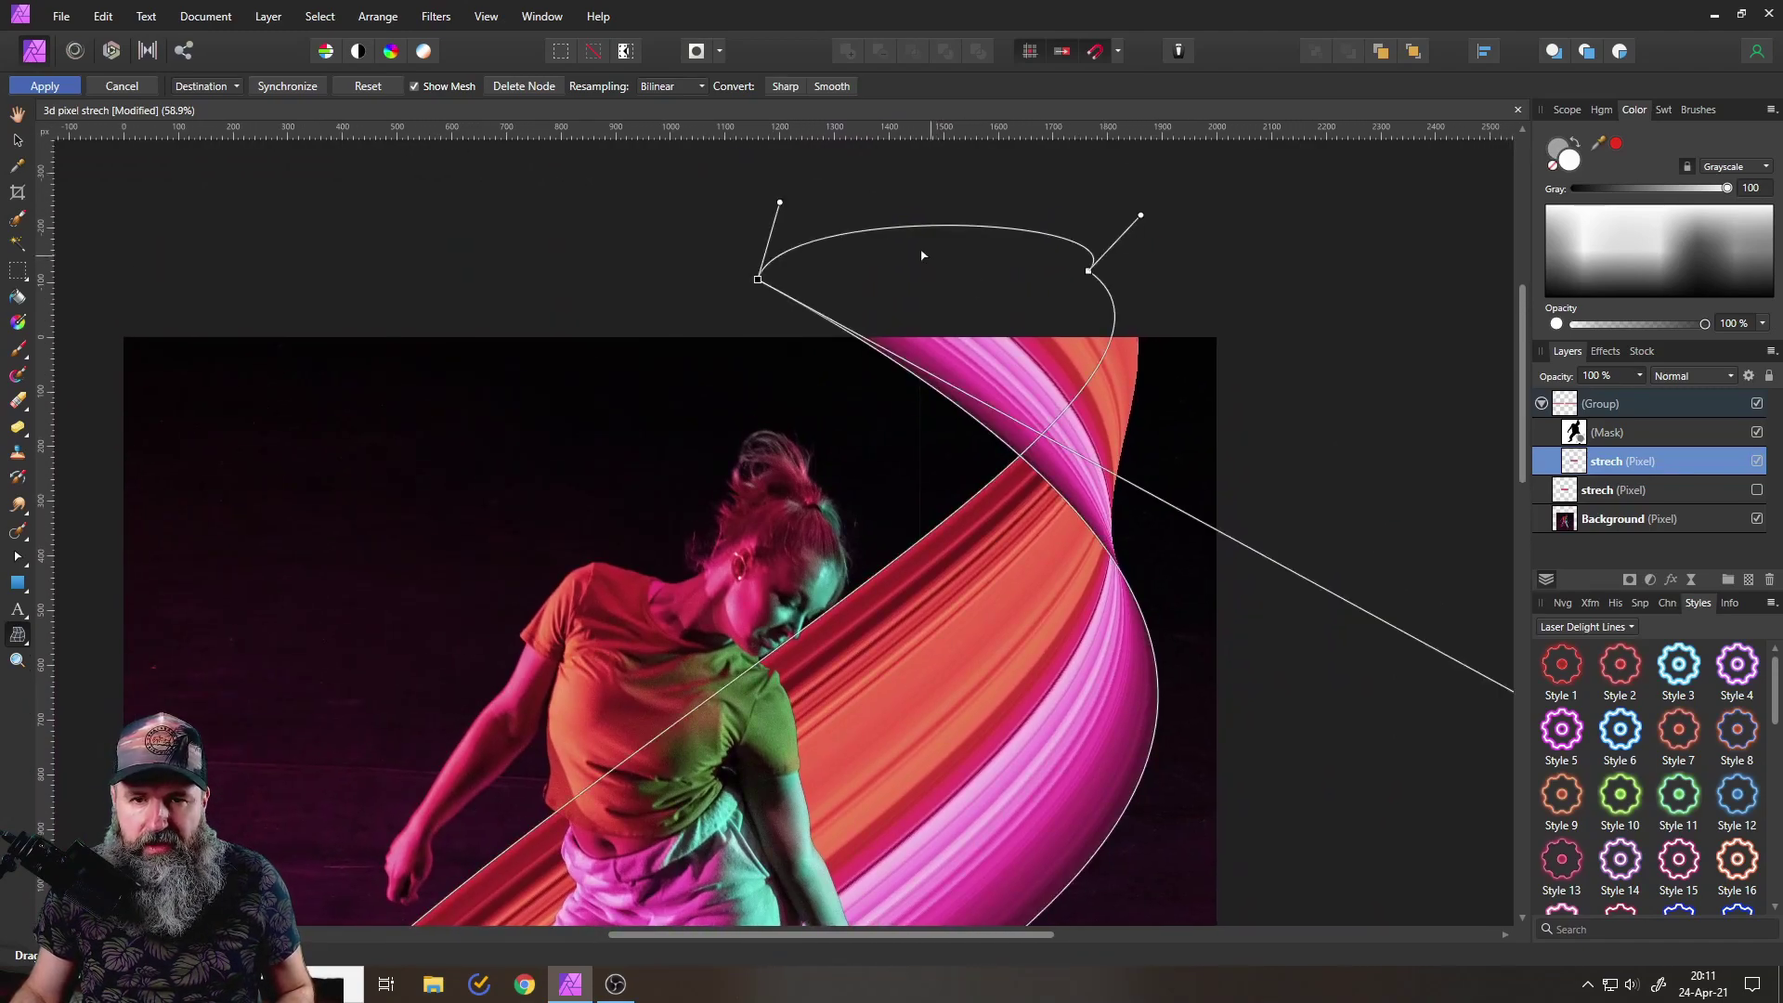
{"action": "left_click_drag", "start_coordinate": [908, 229], "coordinate": [871, 290]}
- Tighten the top twist and start reshaping the lower curve from its bottom corner
{"action": "left_click_drag", "start_coordinate": [1091, 275], "coordinate": [1265, 372]}
{"action": "left_click_drag", "start_coordinate": [1362, 464], "coordinate": [1333, 637]}
{"action": "scroll", "coordinate": [926, 667], "scroll_direction": "down", "scroll_amount": 10}
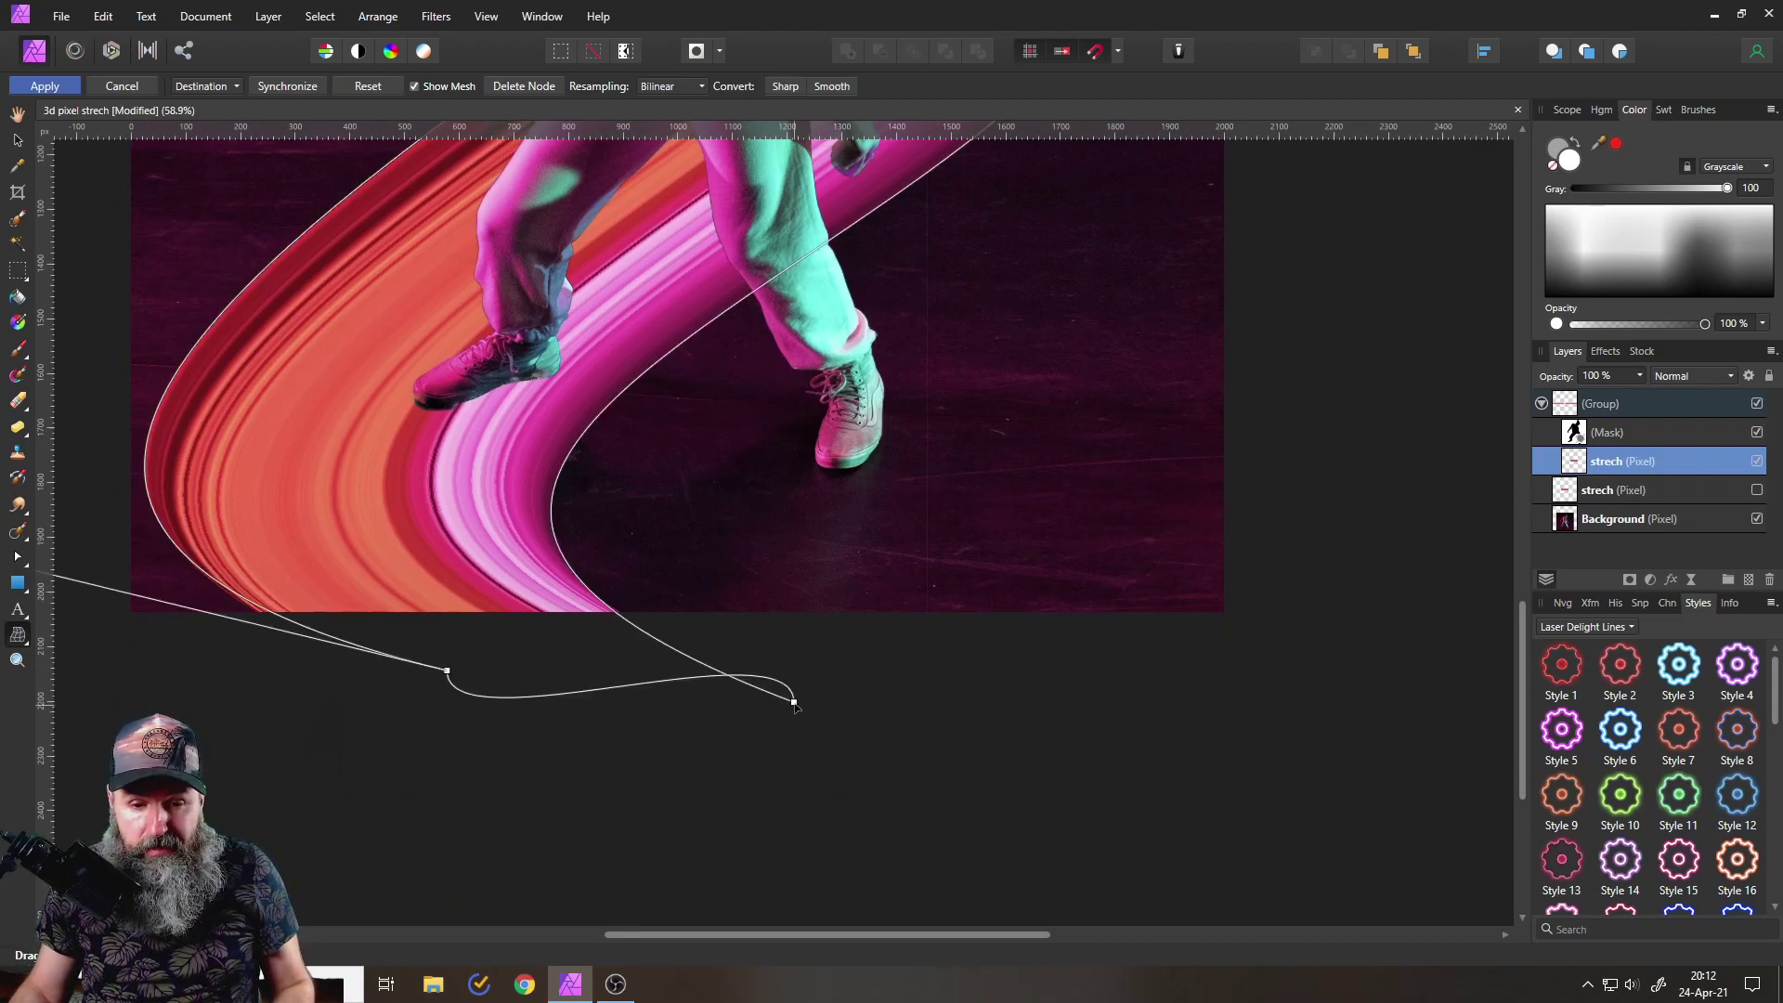
{"action": "left_click", "coordinate": [795, 703]}
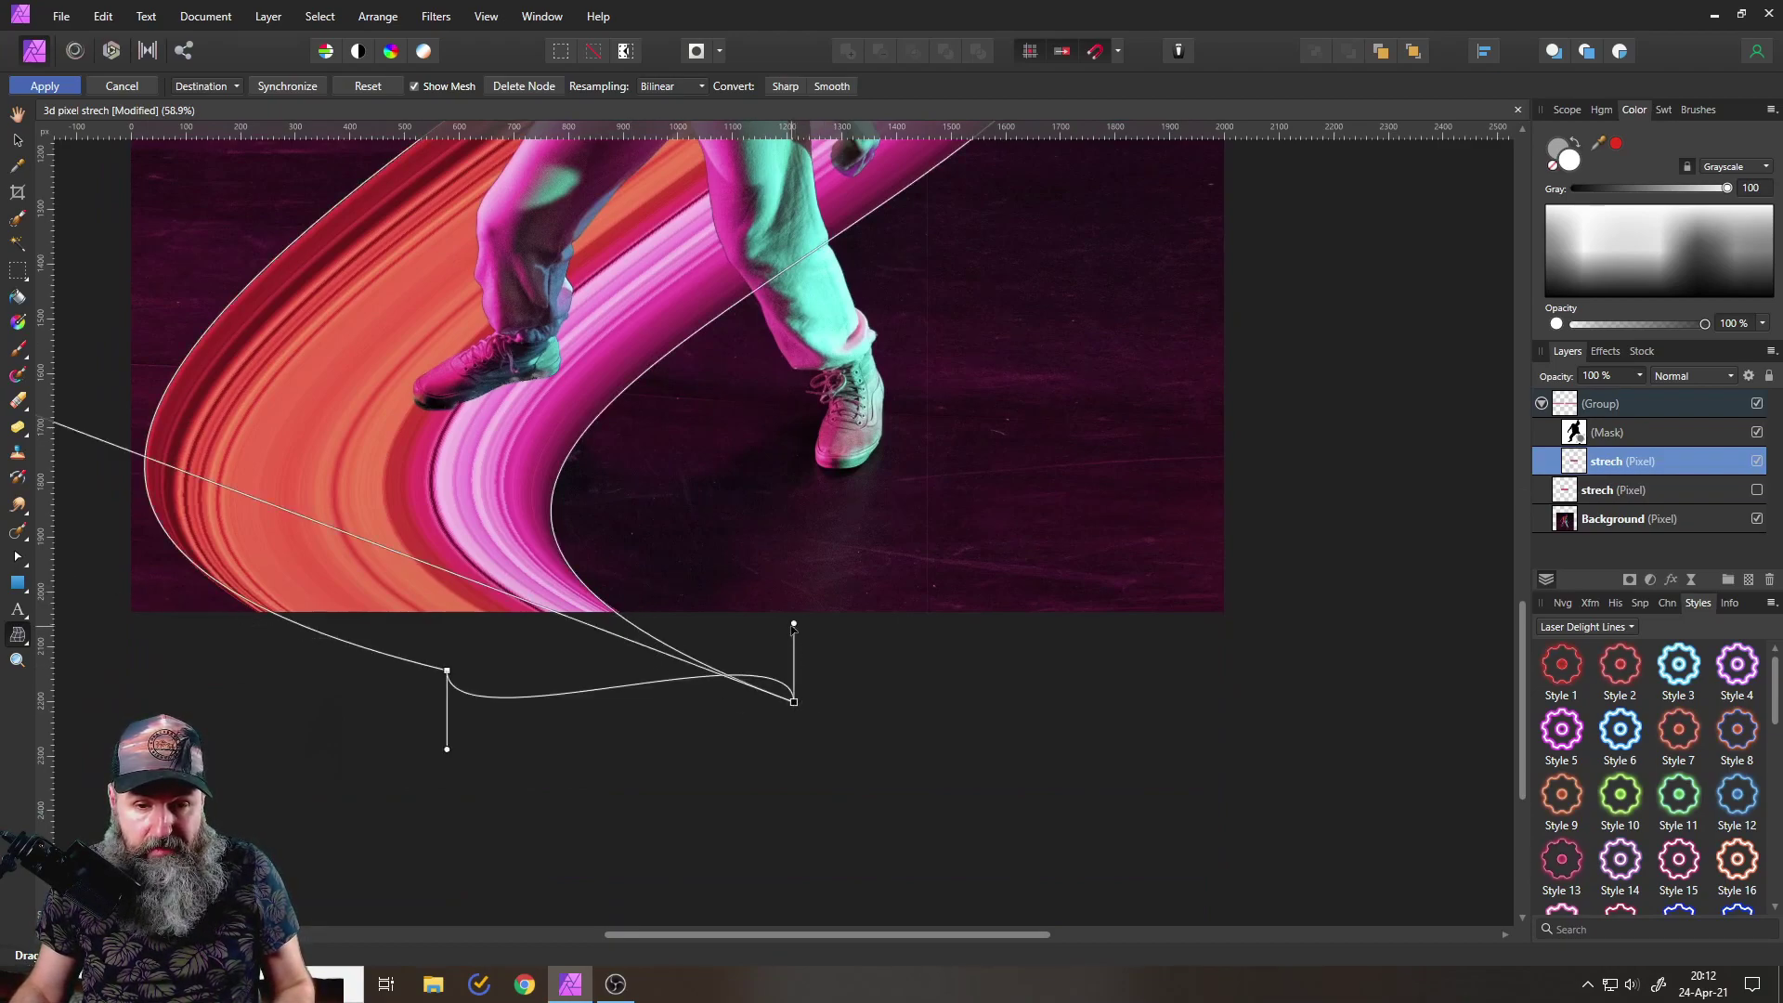
{"action": "left_click_drag", "start_coordinate": [793, 625], "coordinate": [640, 740]}
{"action": "scroll", "coordinate": [1148, 648], "scroll_direction": "left", "scroll_amount": 6}
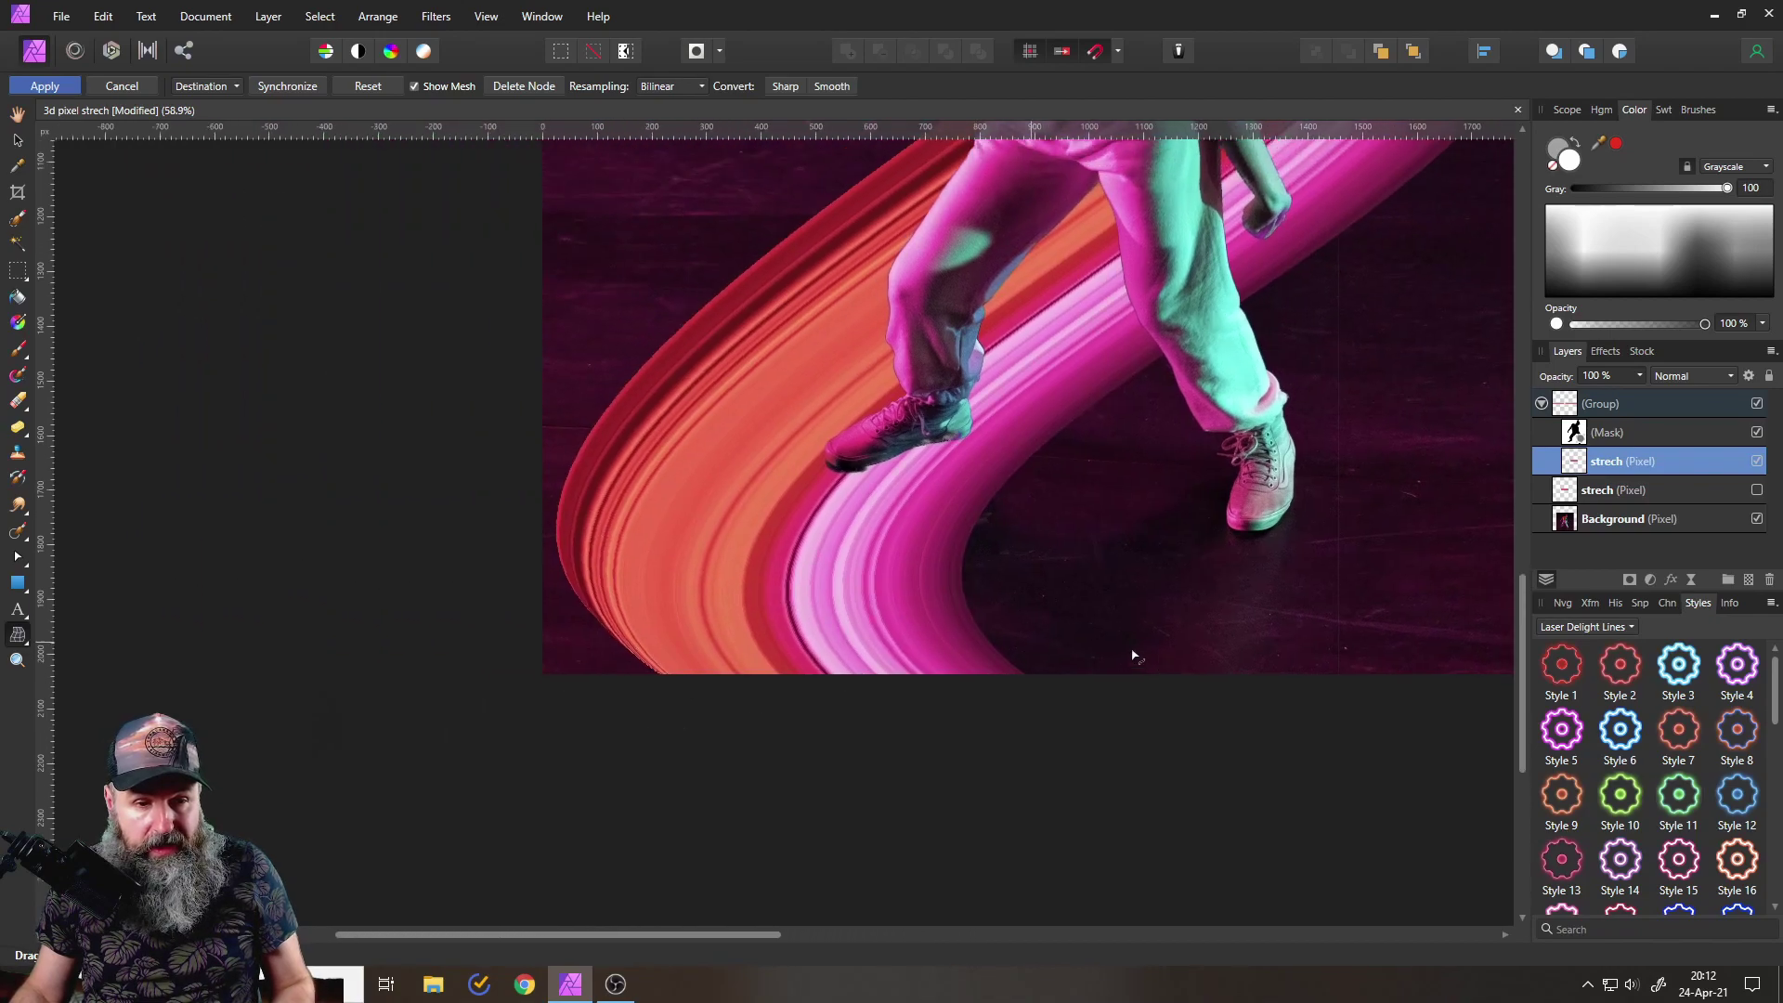
{"action": "scroll", "coordinate": [1135, 623], "scroll_direction": "up", "scroll_amount": 1}
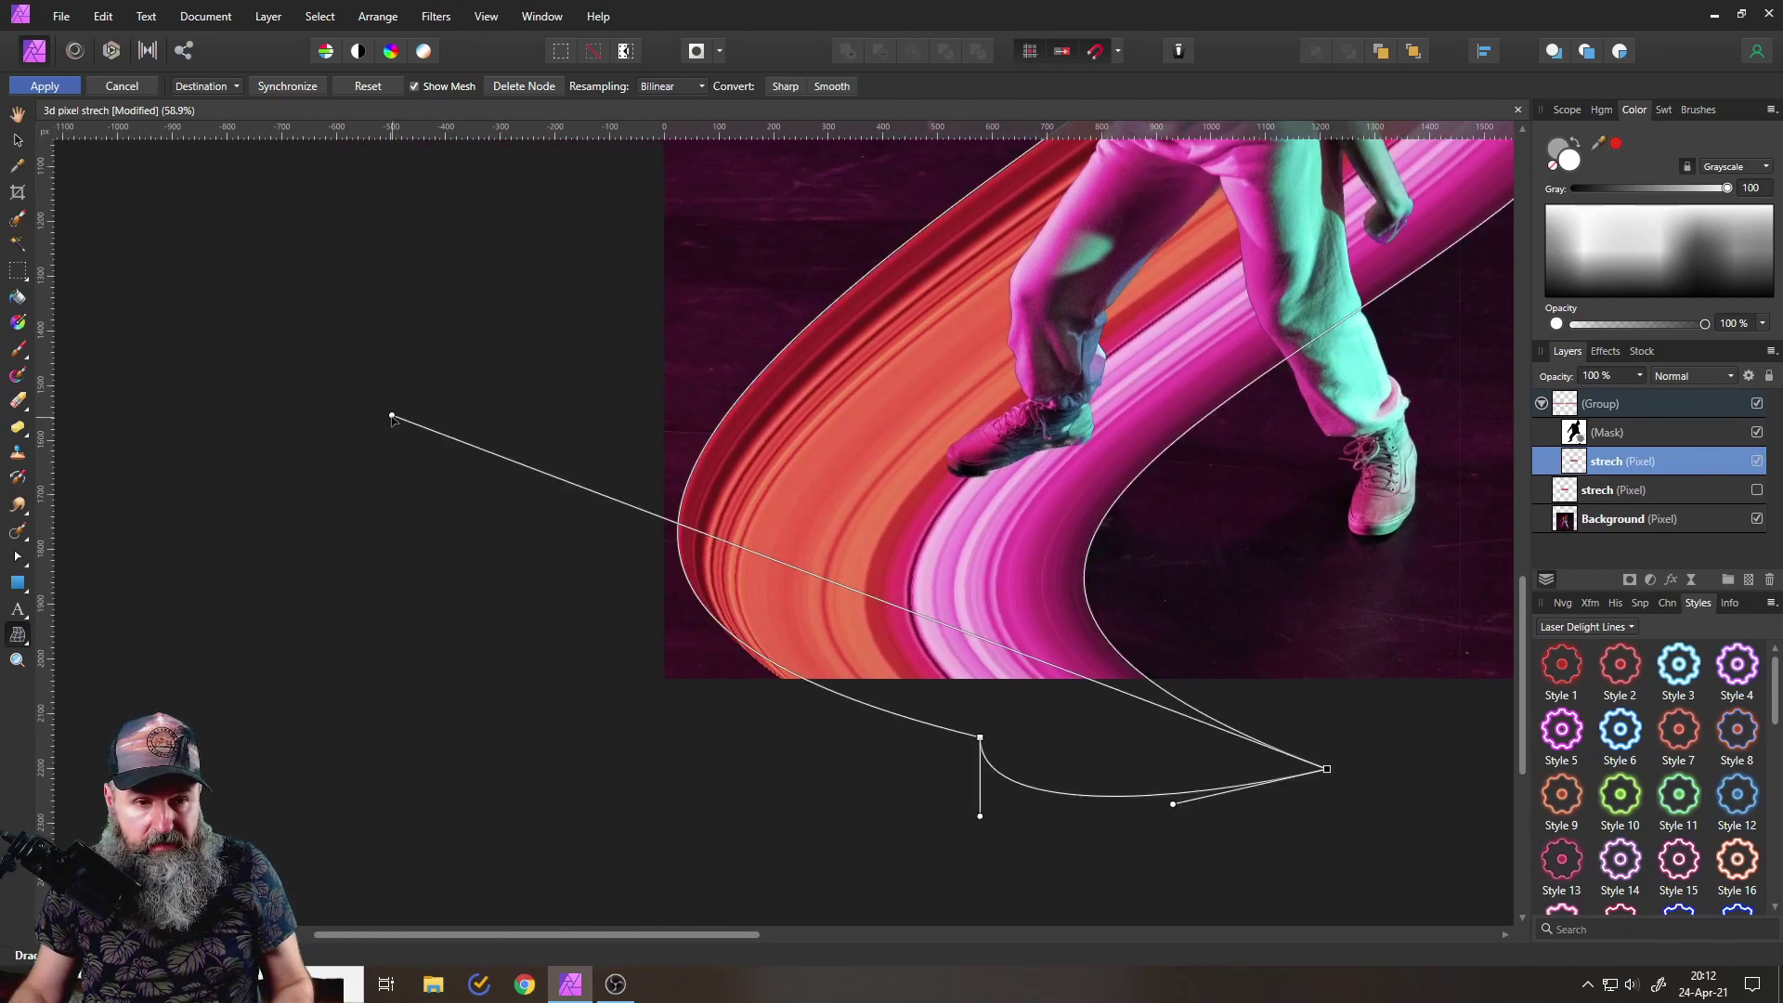
- Stretch the lower sweep further left and lift its bottom curve up beneath the shoes
{"action": "left_click_drag", "start_coordinate": [392, 418], "coordinate": [5, 298]}
{"action": "scroll", "coordinate": [1022, 595], "scroll_direction": "down", "scroll_amount": 5}
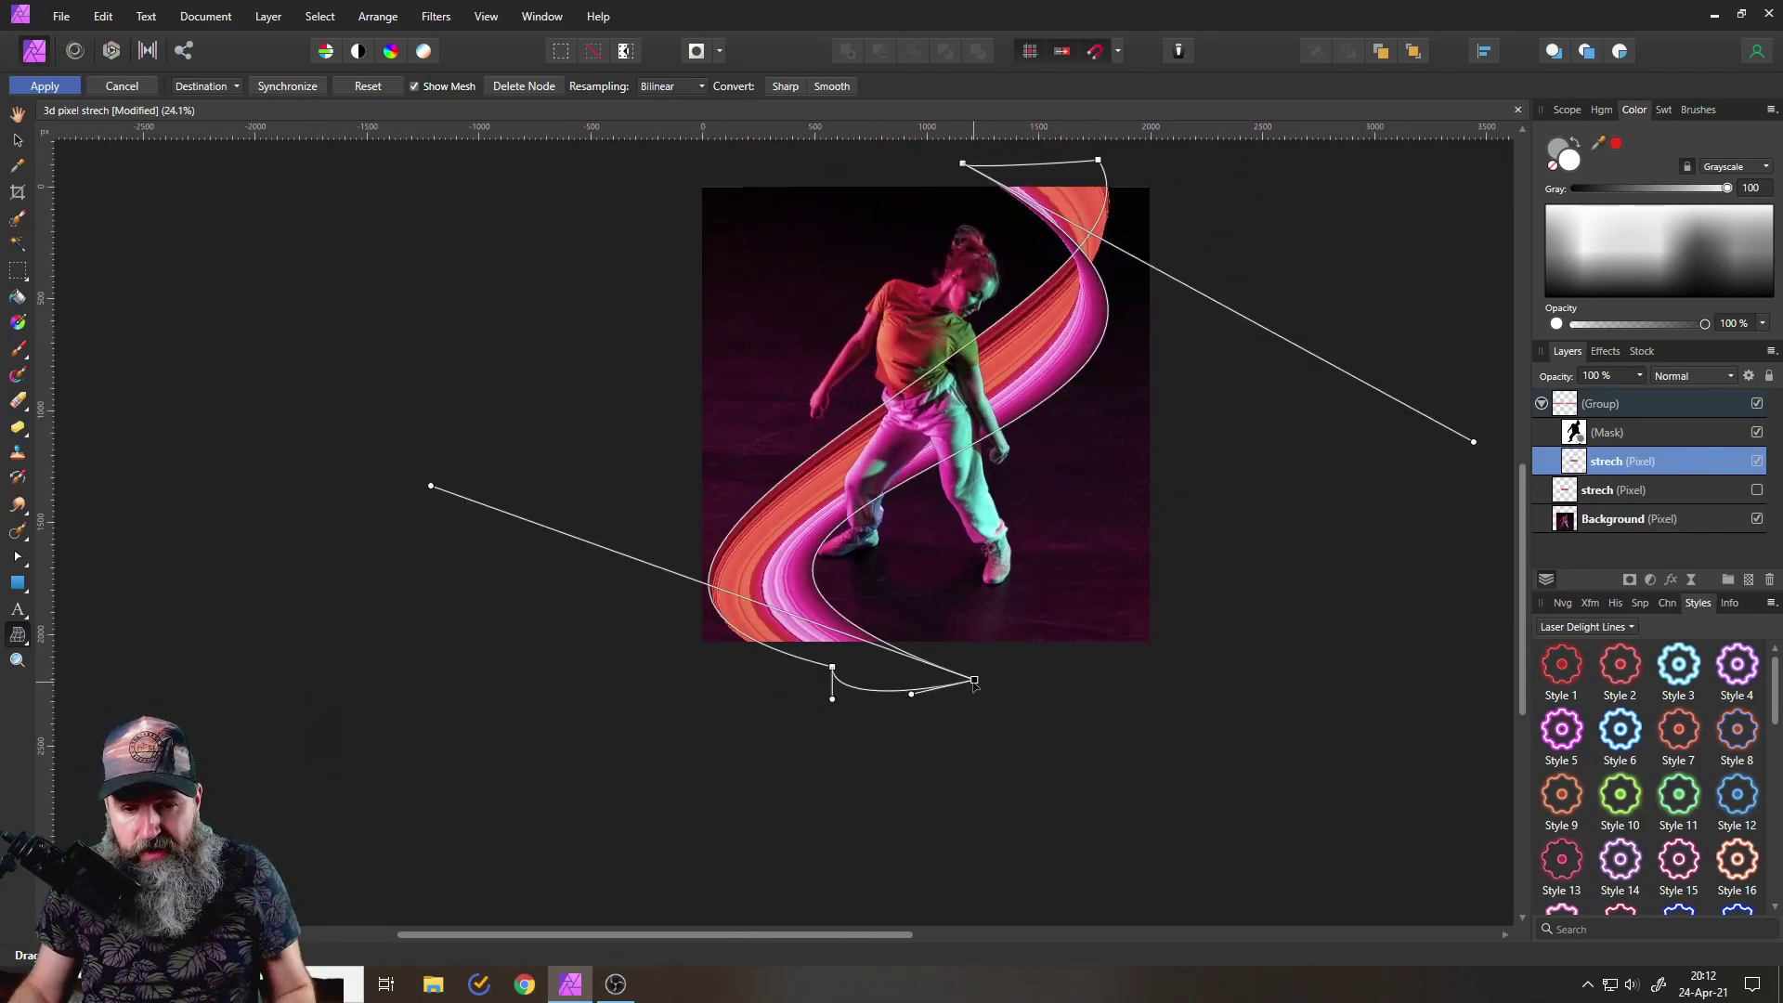
{"action": "mouse_move", "coordinate": [975, 682]}
{"action": "left_mouse_down"}
{"action": "mouse_move", "coordinate": [824, 681]}
{"action": "mouse_move", "coordinate": [975, 664]}
{"action": "mouse_move", "coordinate": [958, 659]}
{"action": "left_mouse_up"}
{"action": "left_click_drag", "start_coordinate": [827, 681], "coordinate": [817, 630]}
{"action": "left_click_drag", "start_coordinate": [342, 489], "coordinate": [277, 350]}
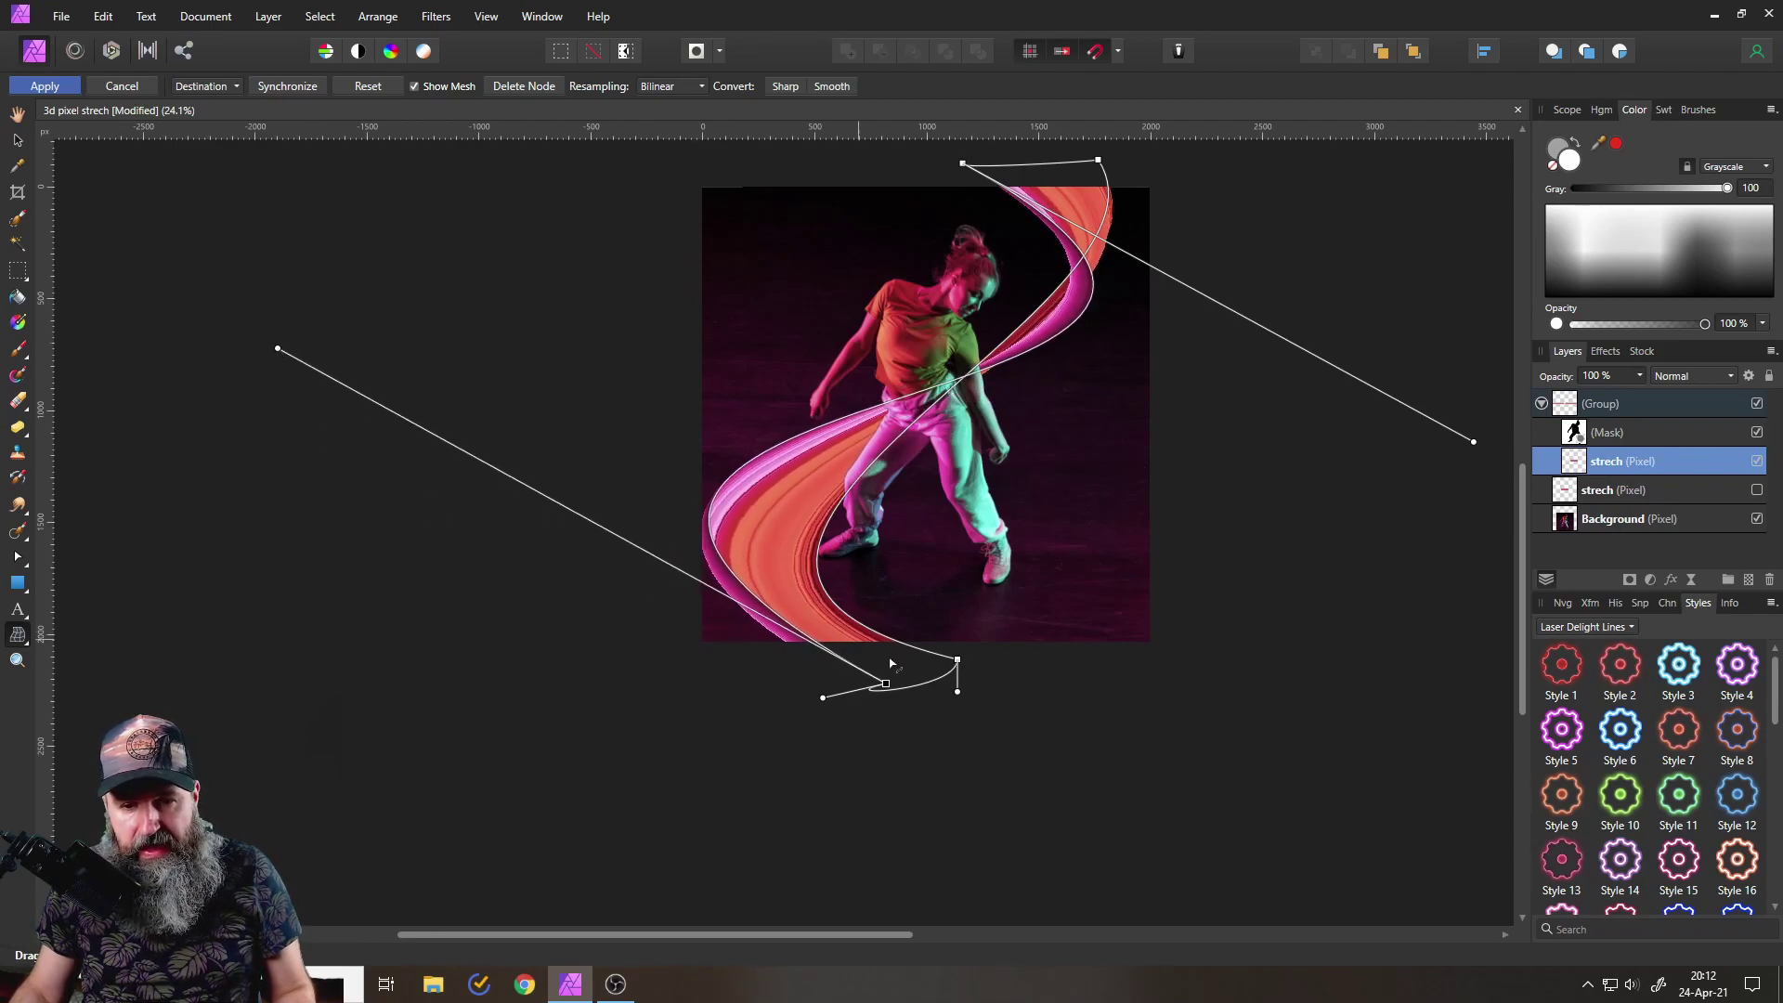
{"action": "left_click", "coordinate": [958, 660]}
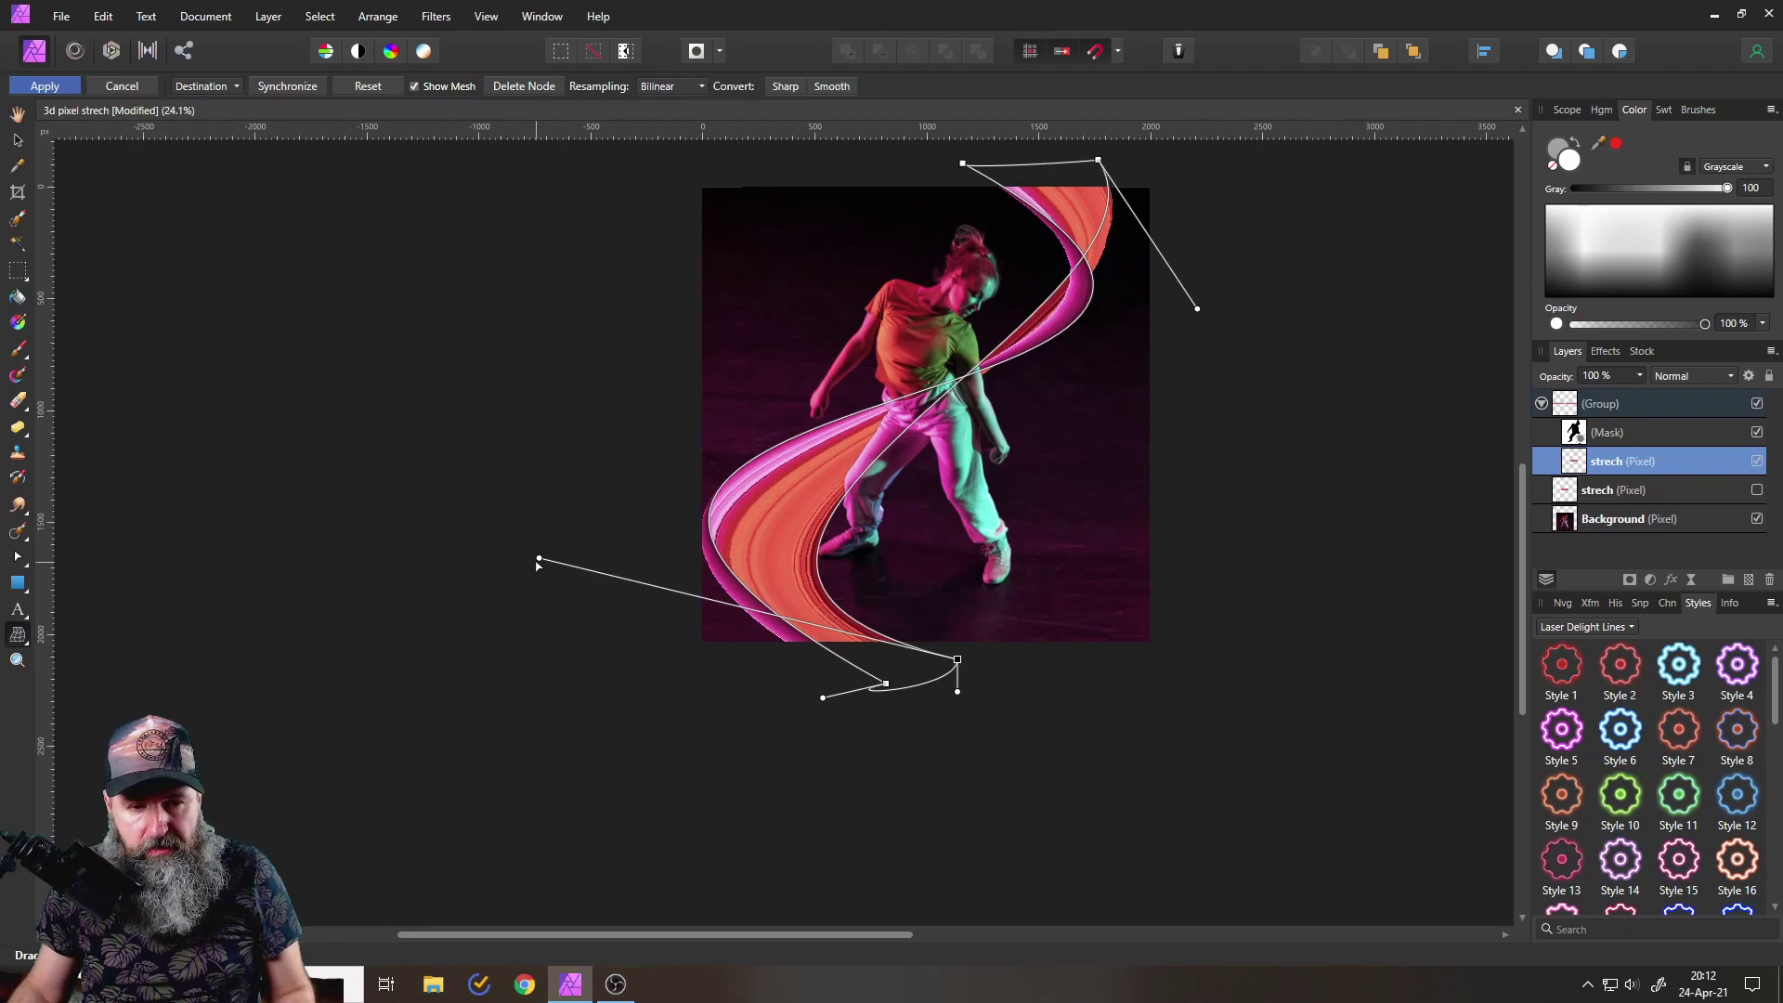
{"action": "mouse_move", "coordinate": [539, 560]}
{"action": "left_mouse_down"}
{"action": "mouse_move", "coordinate": [462, 497]}
{"action": "mouse_move", "coordinate": [527, 529]}
{"action": "left_mouse_up"}
{"action": "scroll", "coordinate": [872, 570], "scroll_direction": "up", "scroll_amount": 4}
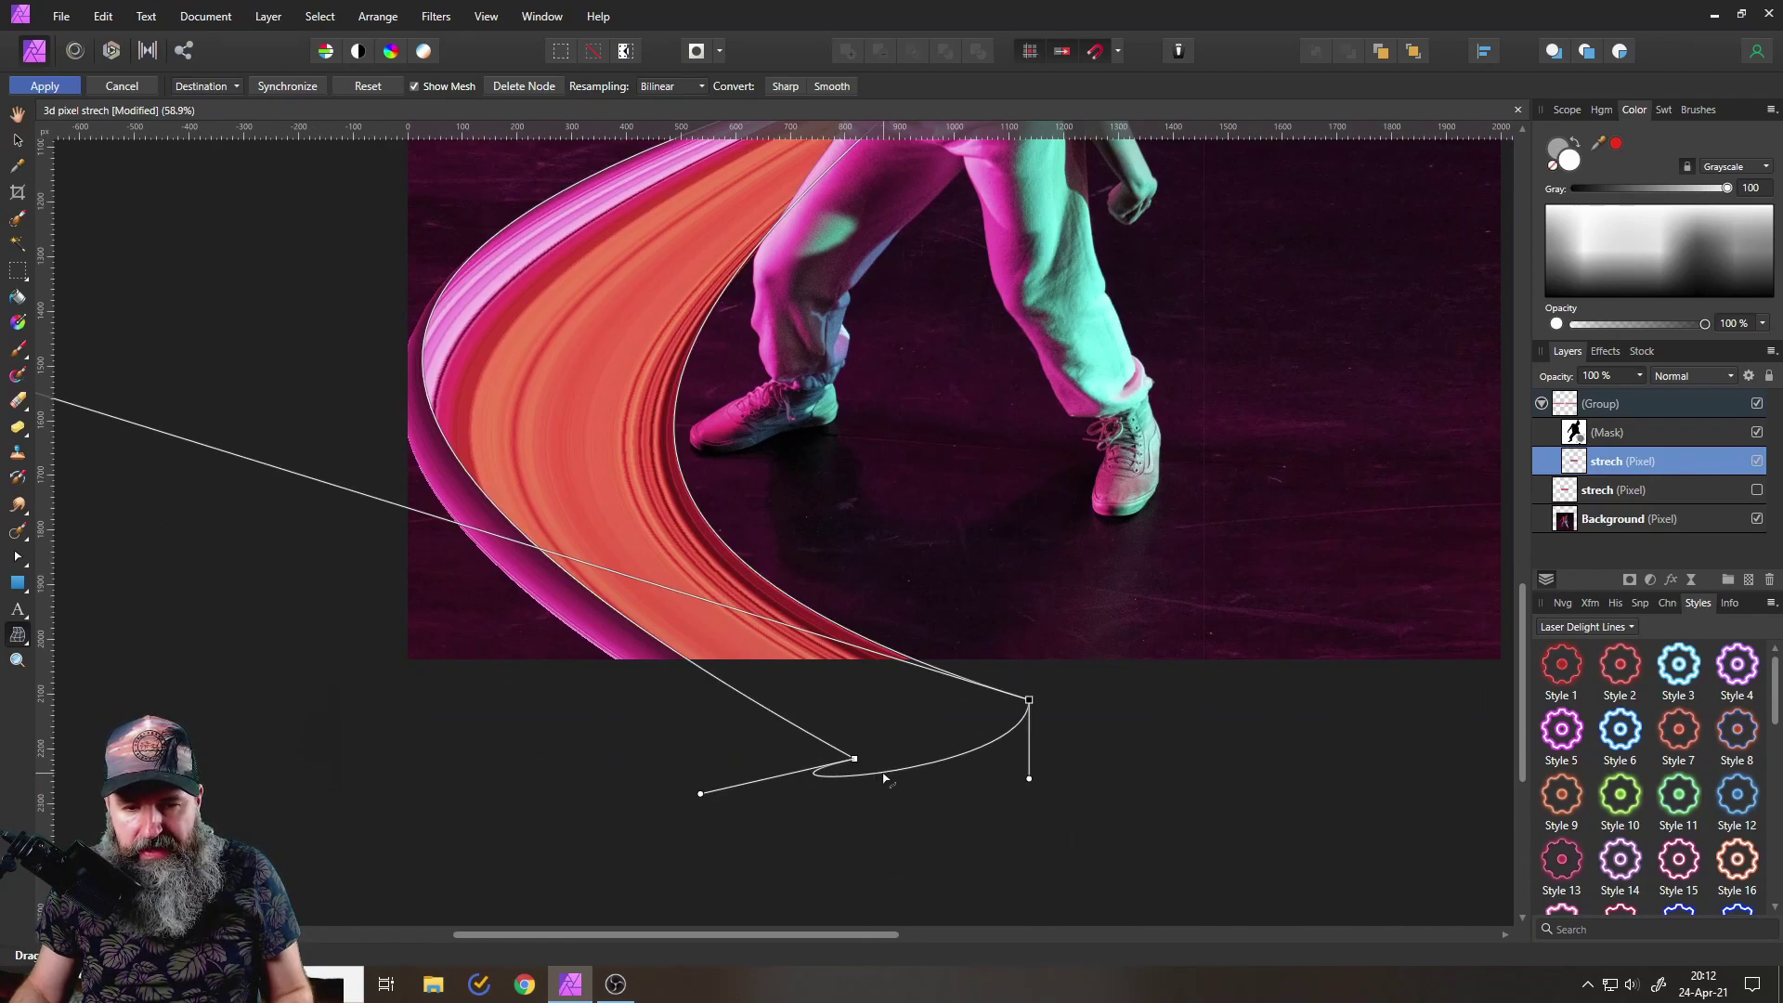
- Widen the ribbon's lower loop and move the bottom-right warp node up and left
{"action": "left_click_drag", "start_coordinate": [884, 779], "coordinate": [790, 943]}
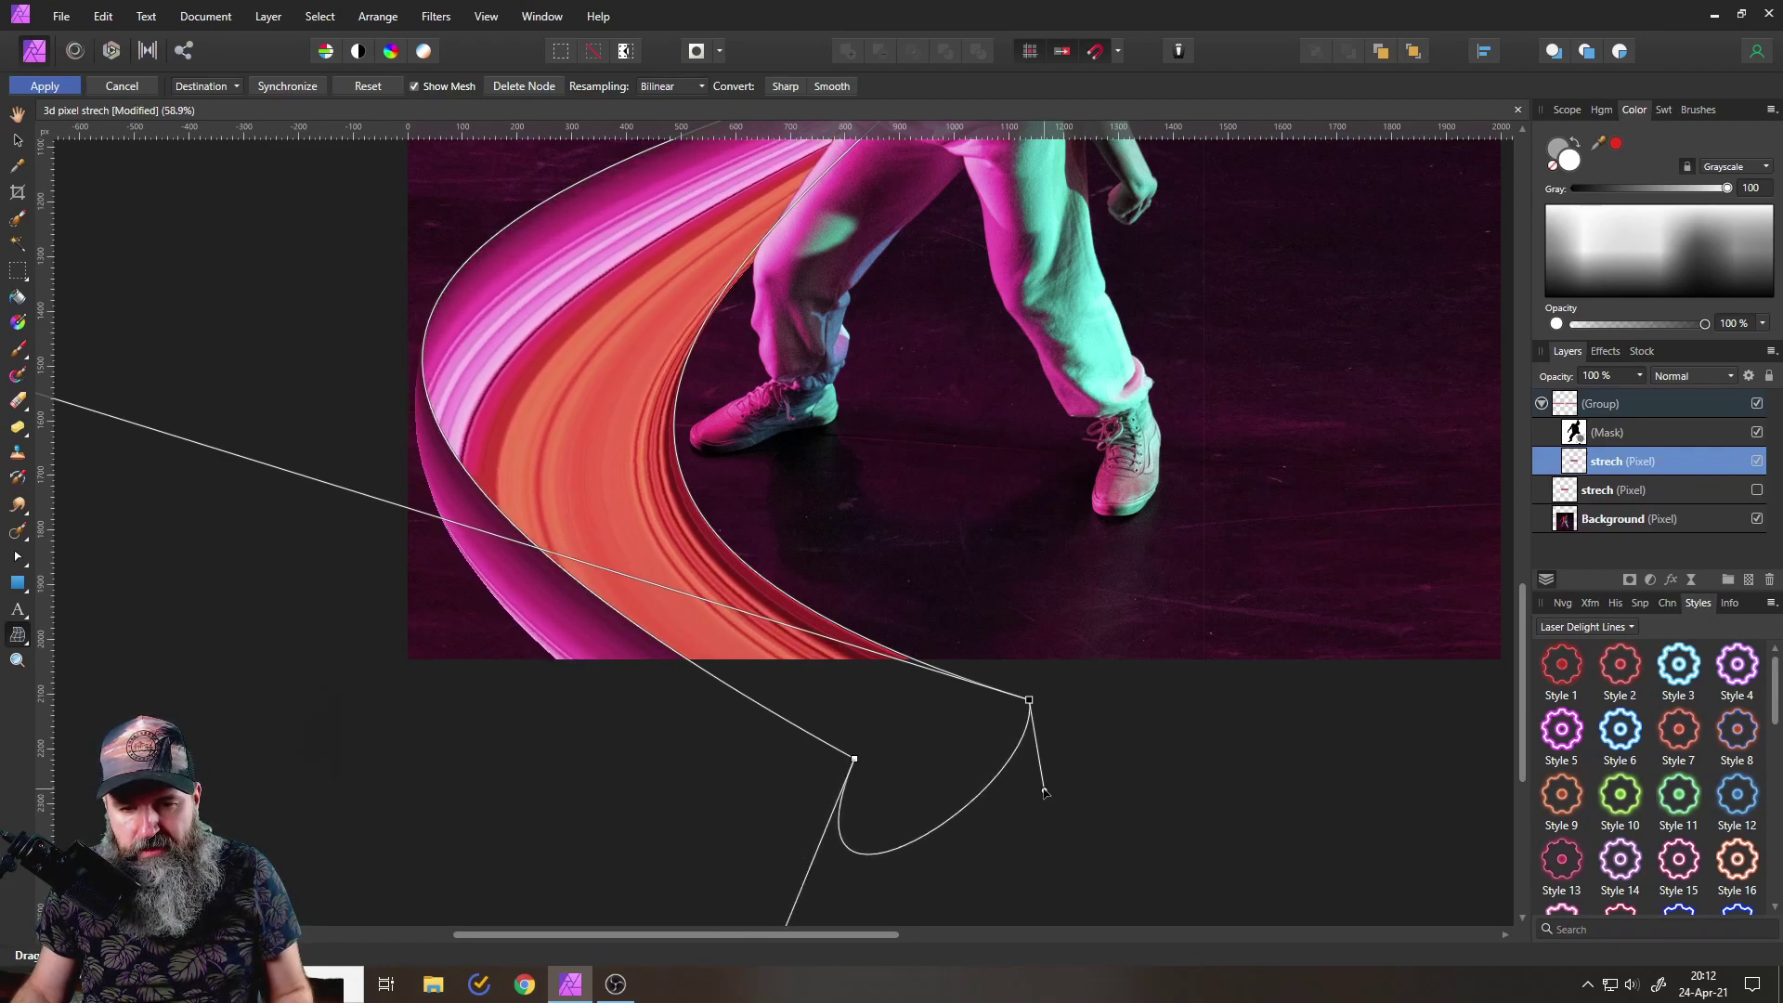
{"action": "left_click_drag", "start_coordinate": [1067, 836], "coordinate": [1089, 888]}
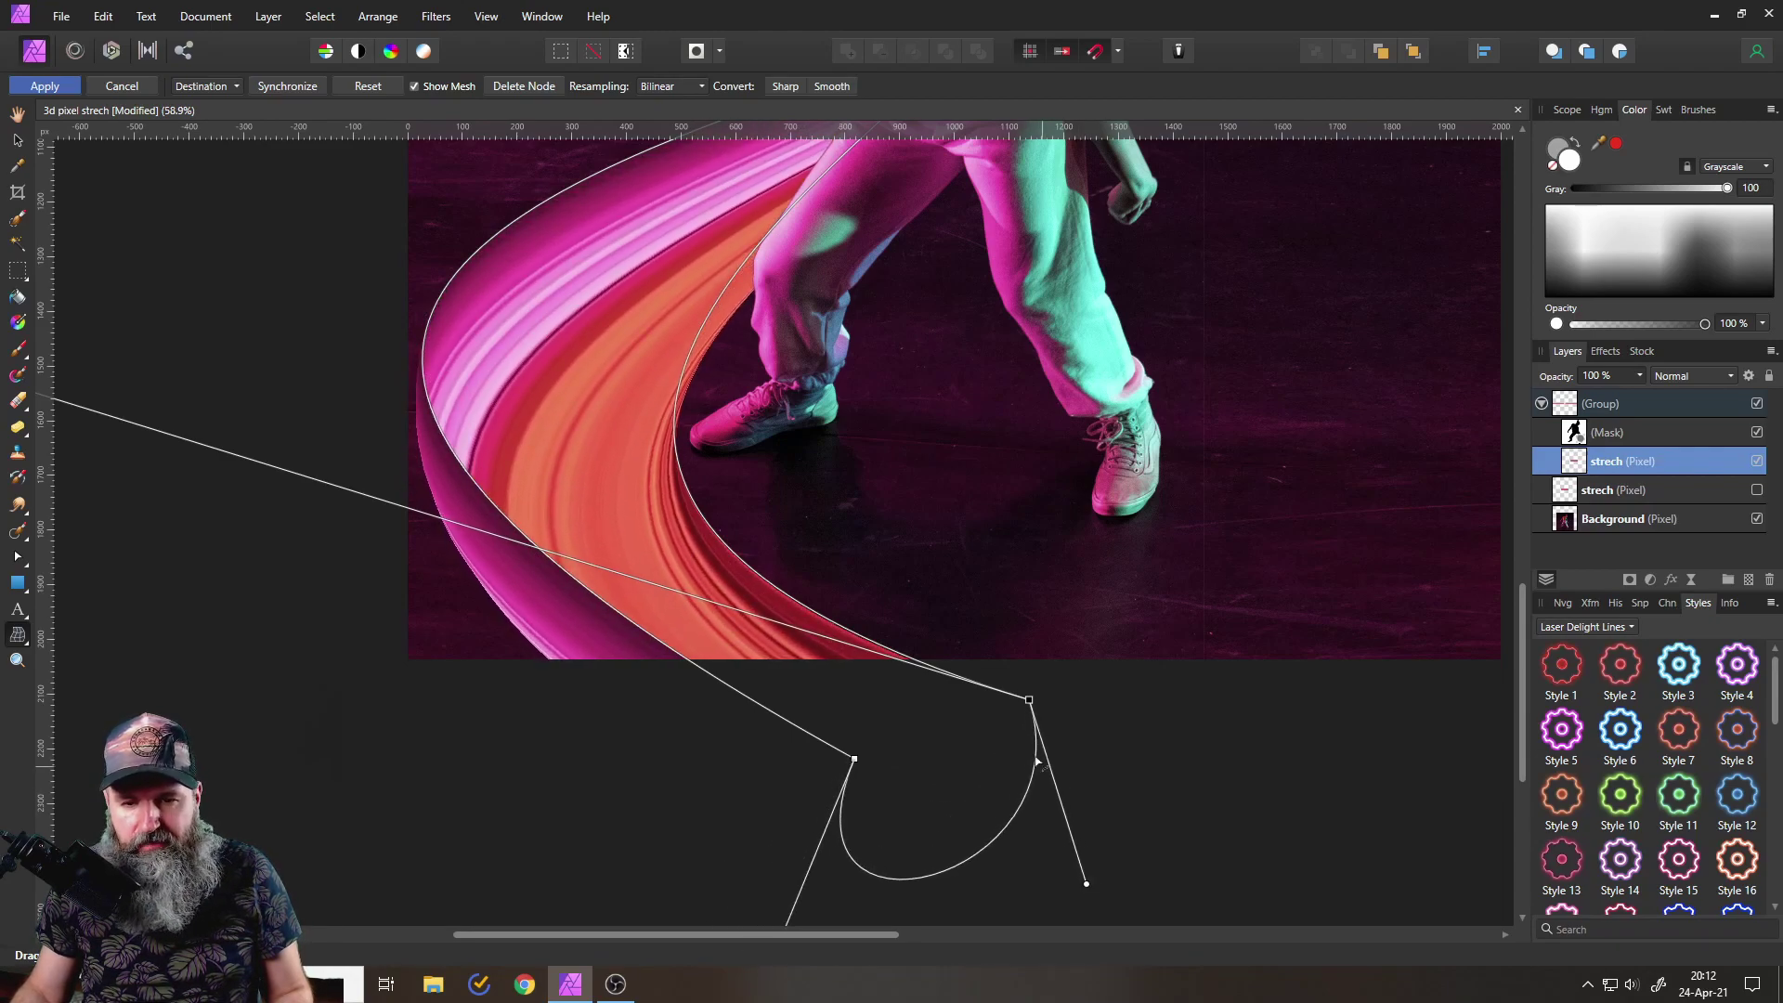
{"action": "left_click_drag", "start_coordinate": [1029, 701], "coordinate": [957, 657]}
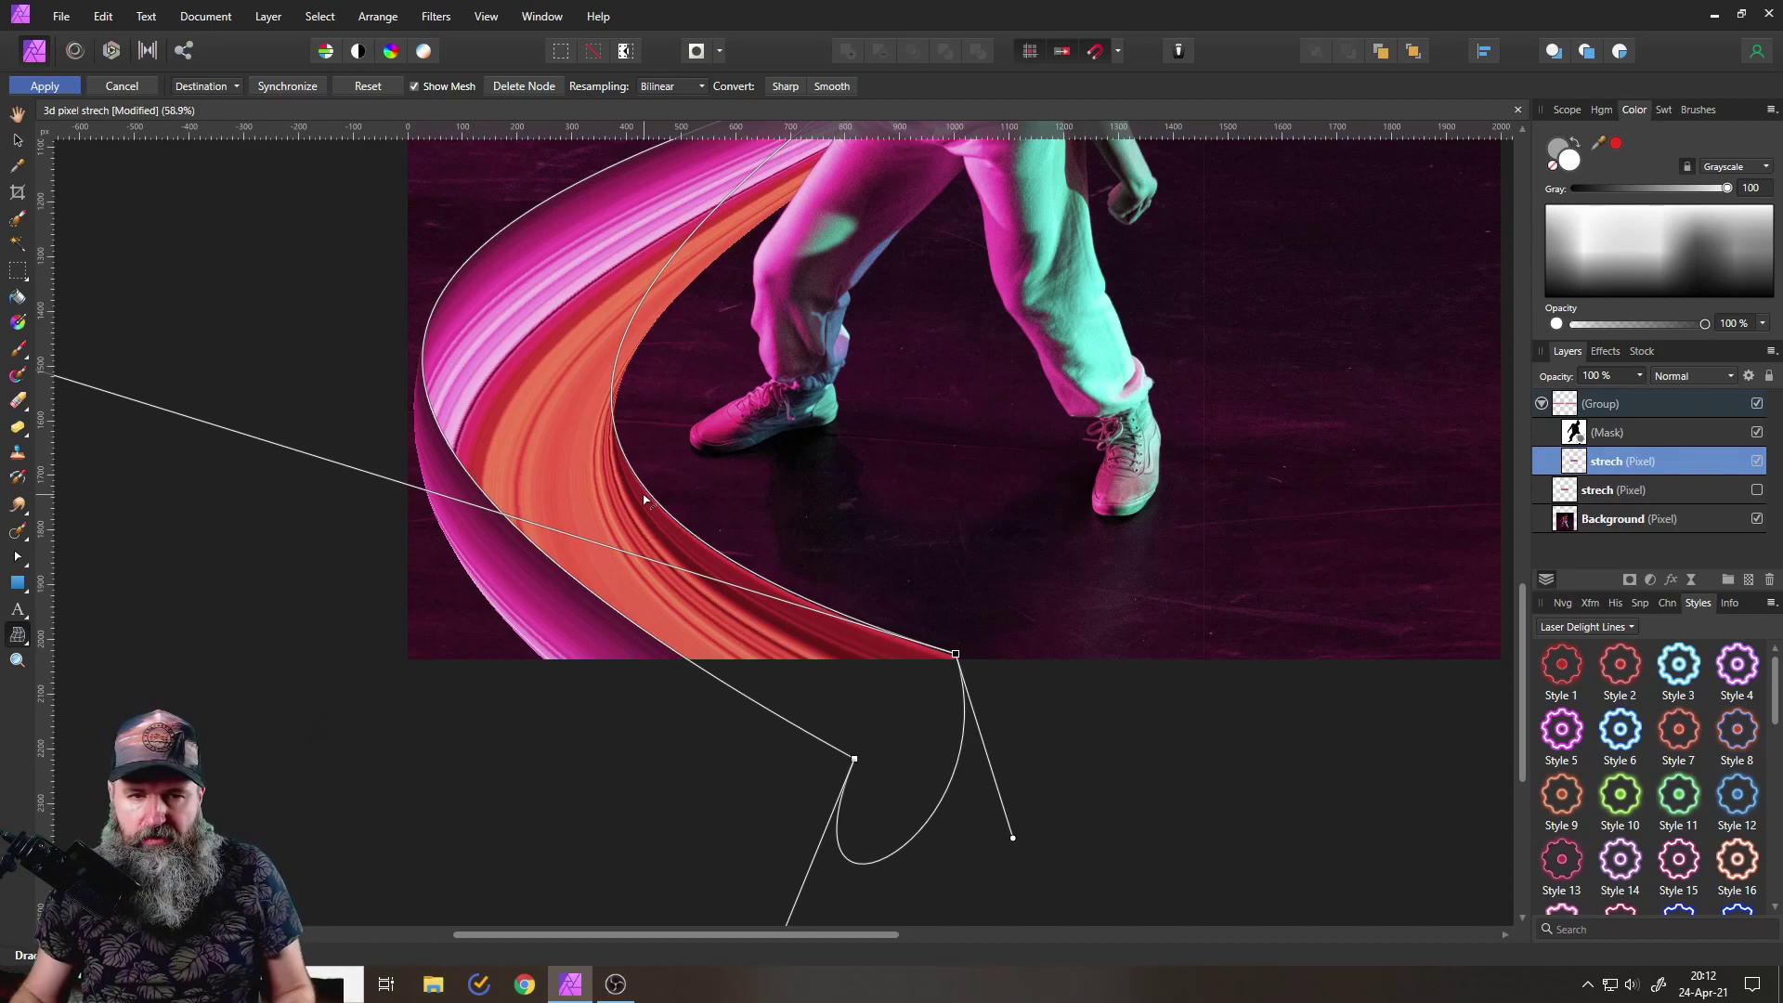
{"action": "scroll", "coordinate": [795, 487], "scroll_direction": "down", "scroll_amount": 3}
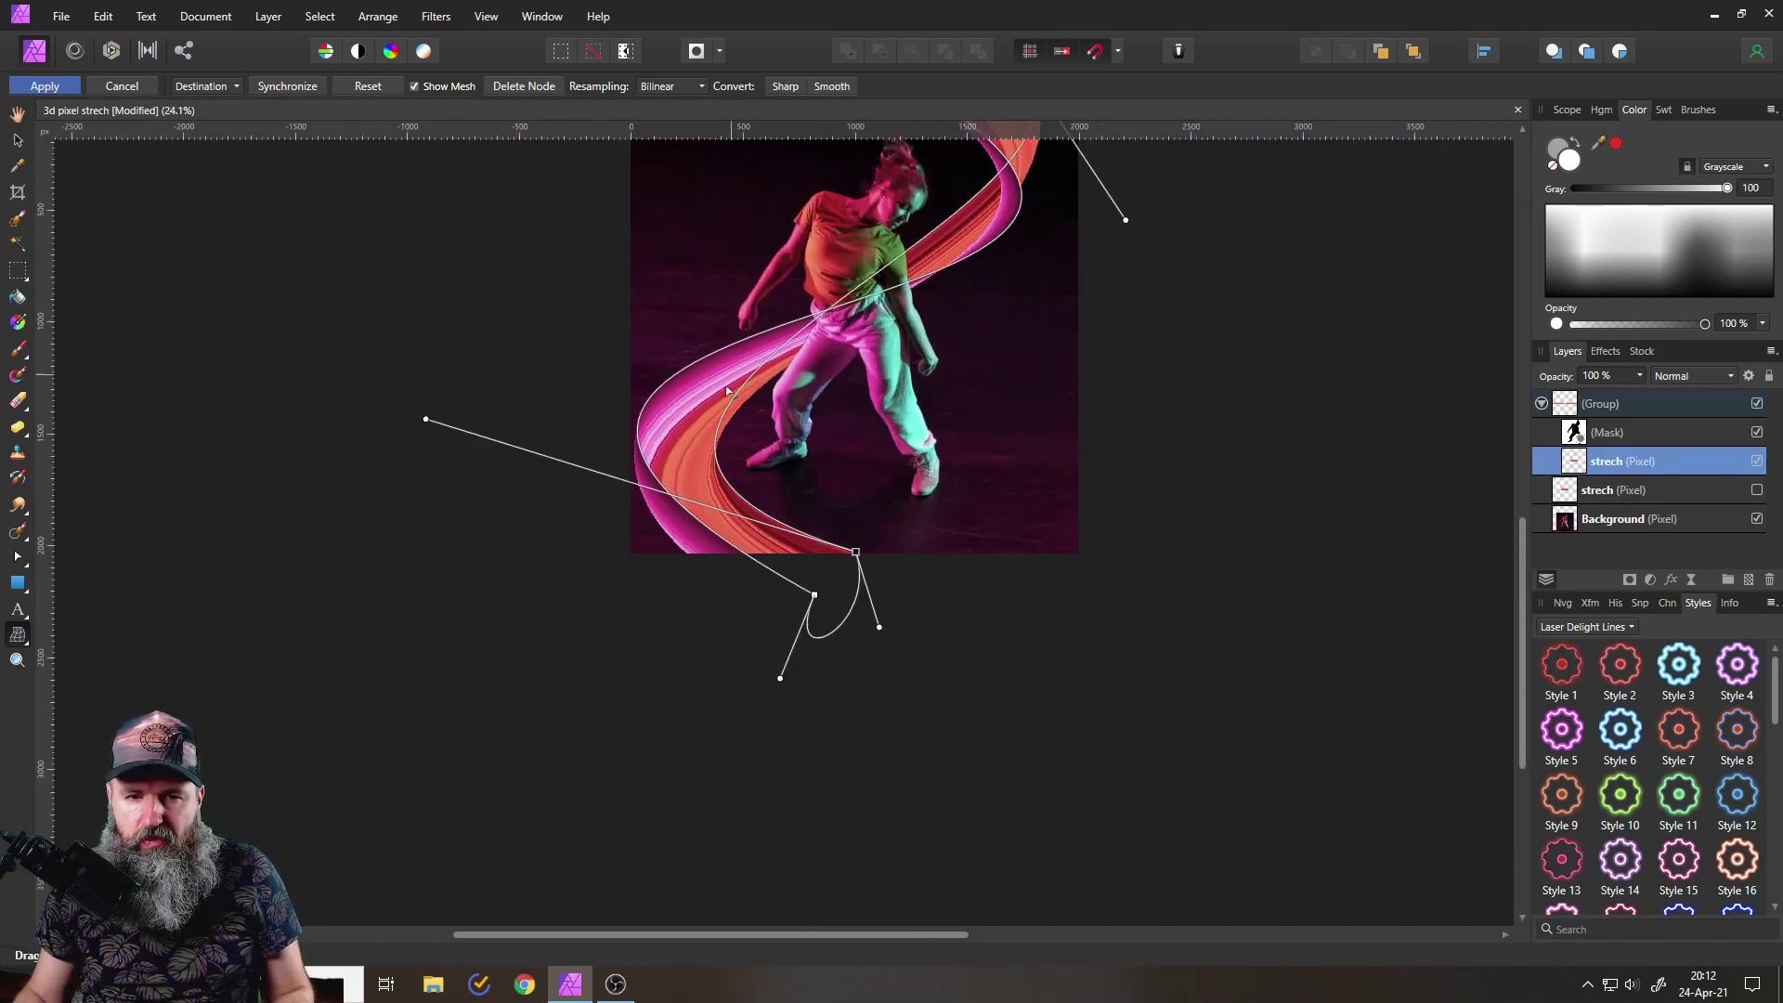
{"action": "scroll", "coordinate": [724, 393], "scroll_direction": "up", "scroll_amount": 6}
{"action": "left_click_drag", "start_coordinate": [760, 390], "coordinate": [744, 476]}
{"action": "scroll", "coordinate": [744, 476], "scroll_direction": "up", "scroll_amount": 3}
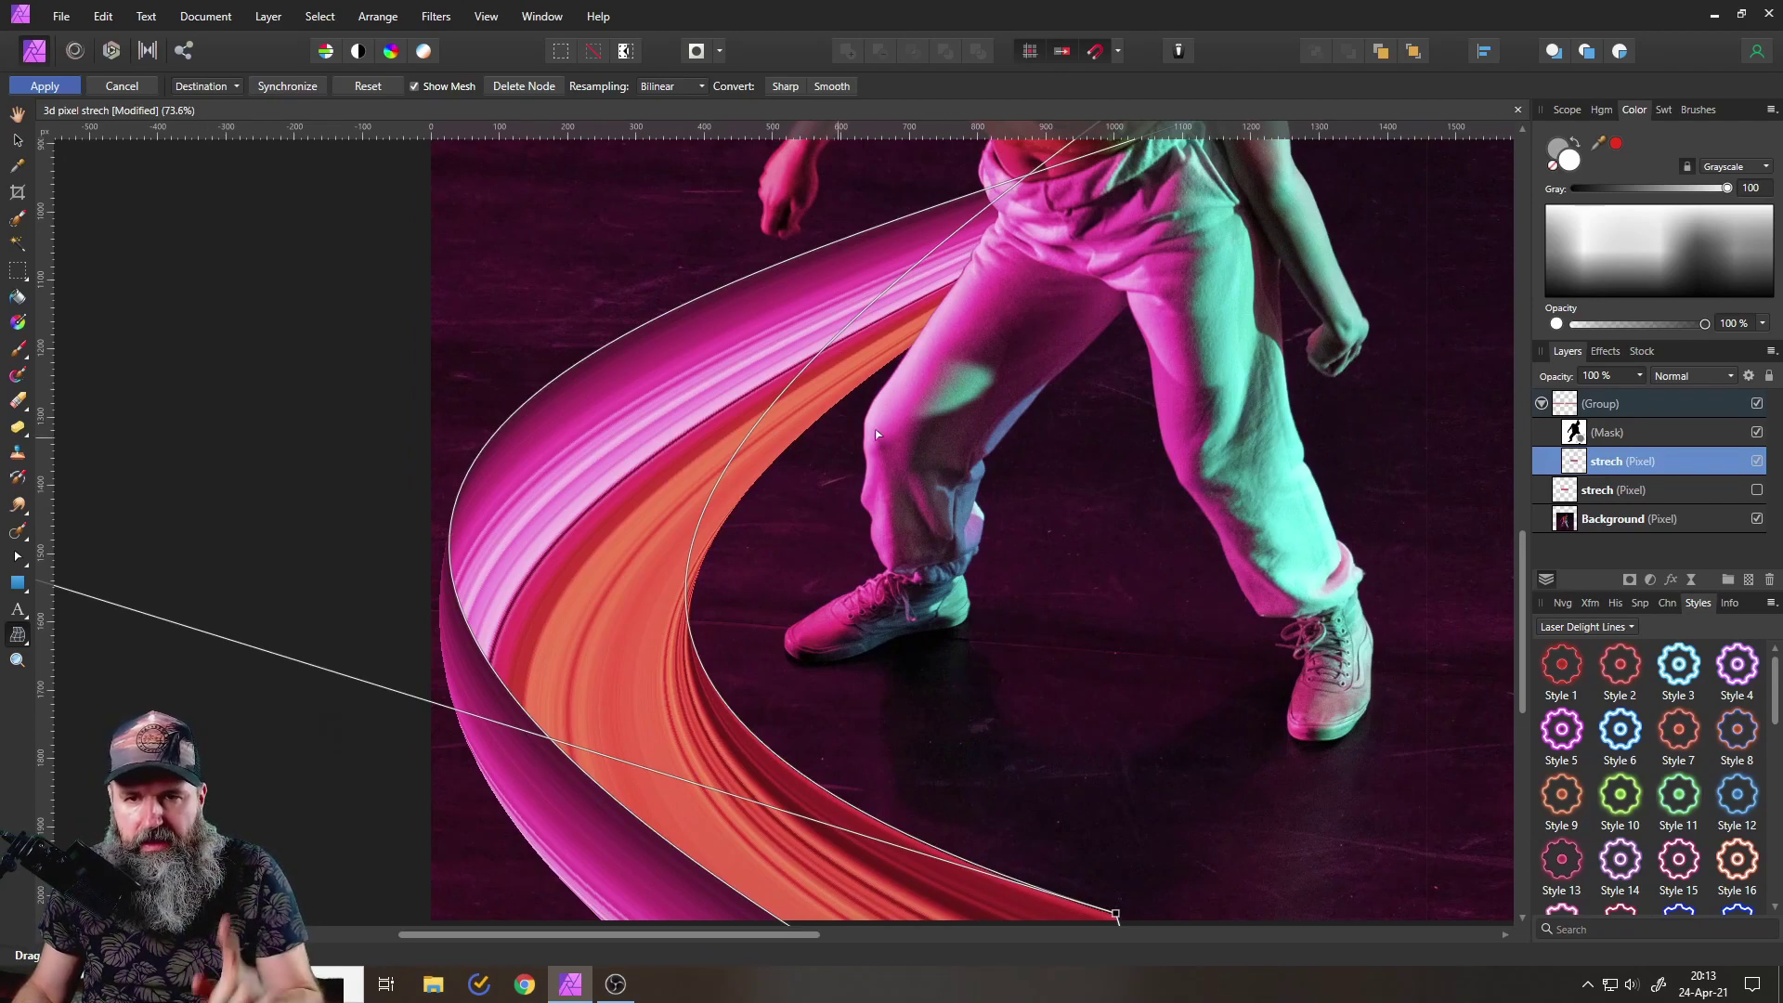
{"action": "scroll", "coordinate": [1106, 817], "scroll_direction": "down", "scroll_amount": 7}
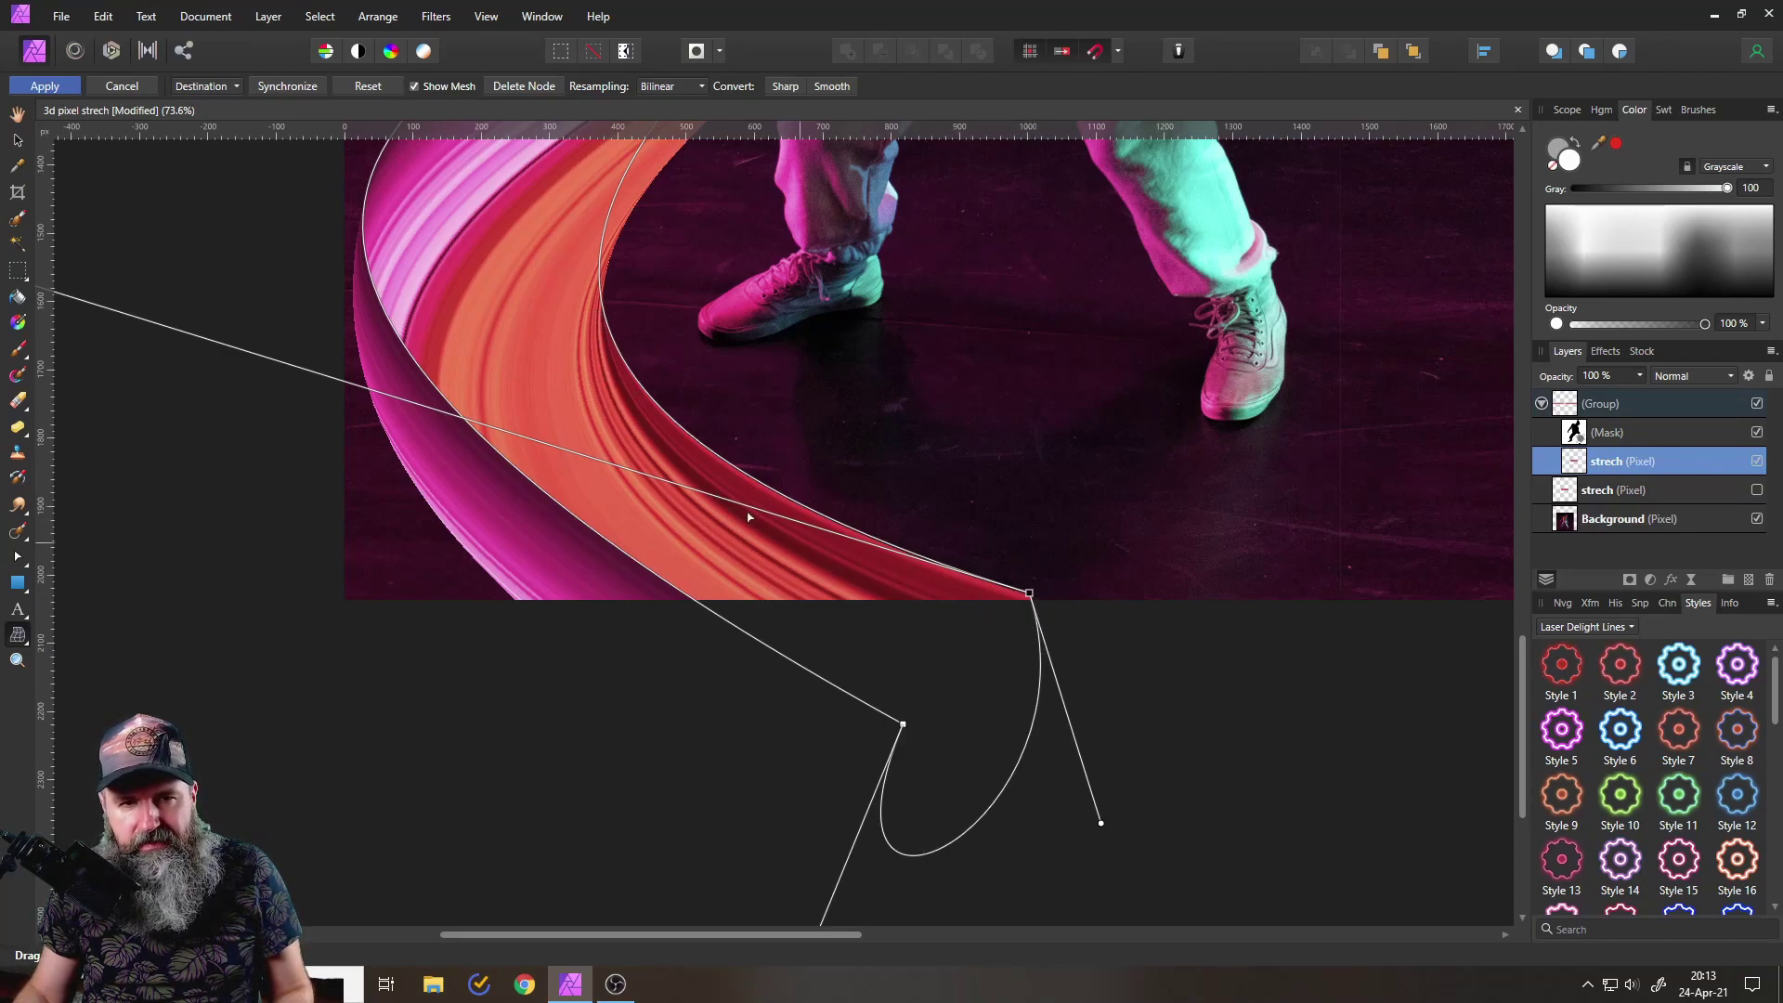
{"action": "scroll", "coordinate": [689, 376], "scroll_direction": "up", "scroll_amount": 7}
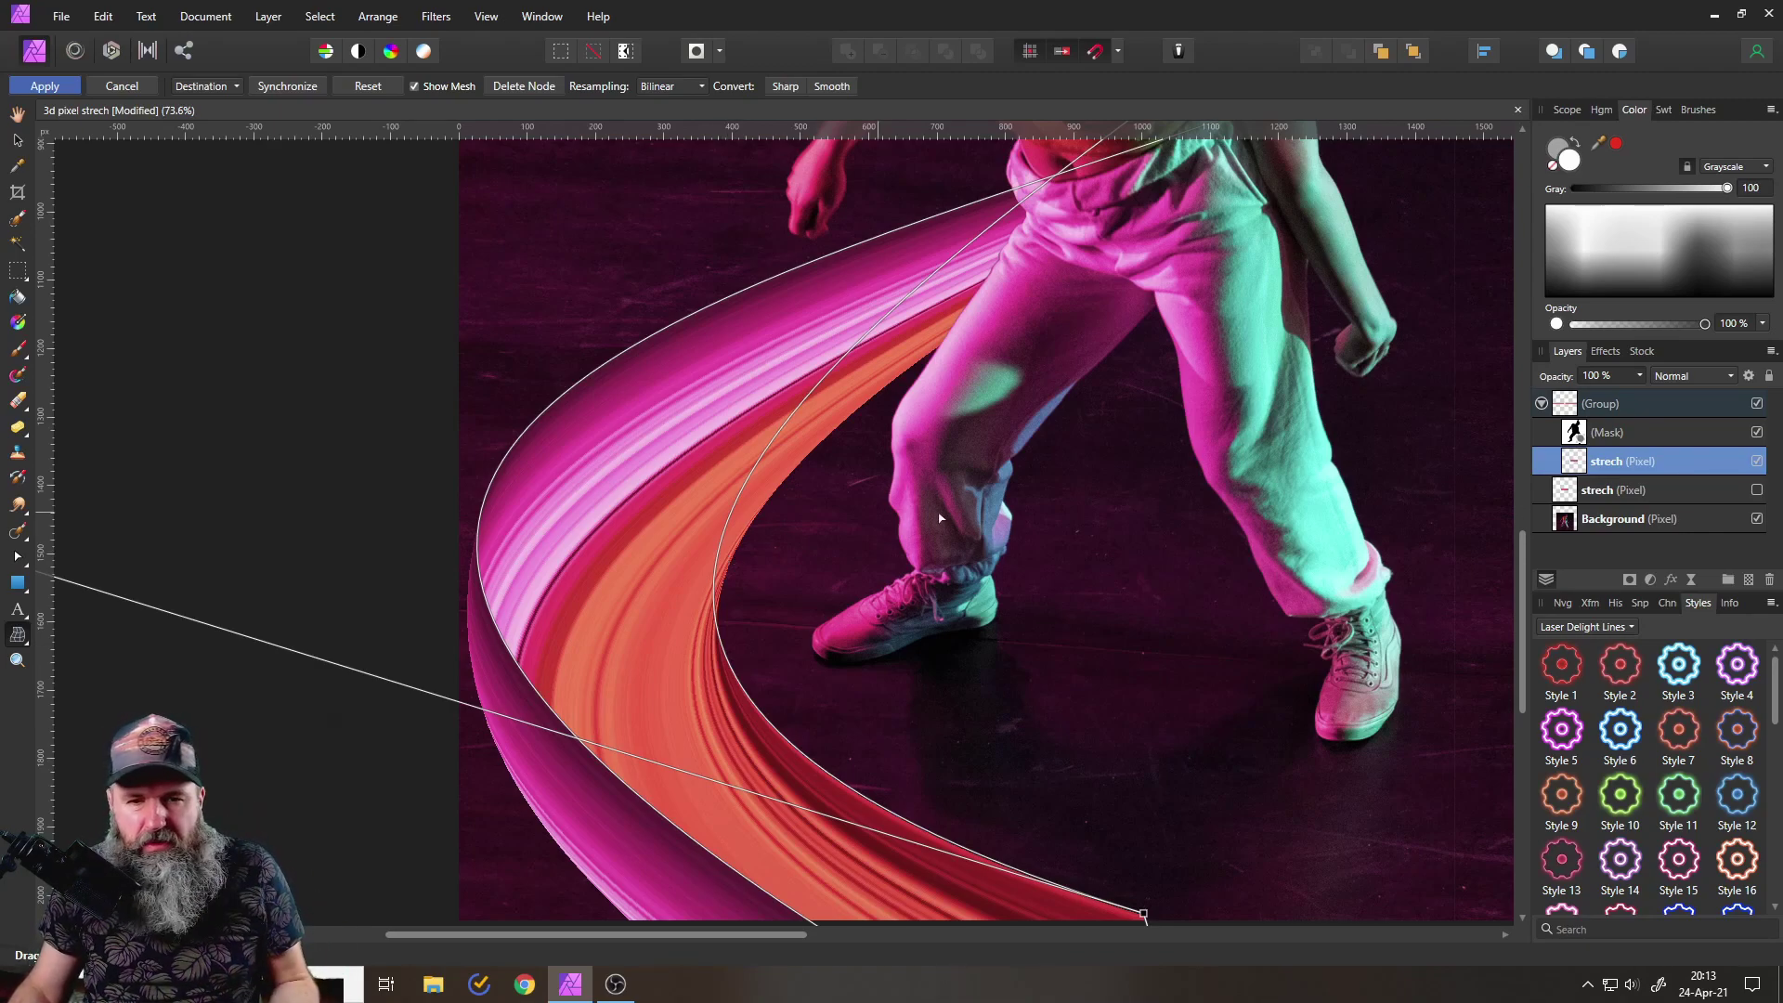
{"action": "scroll", "coordinate": [929, 576], "scroll_direction": "down", "scroll_amount": 4}
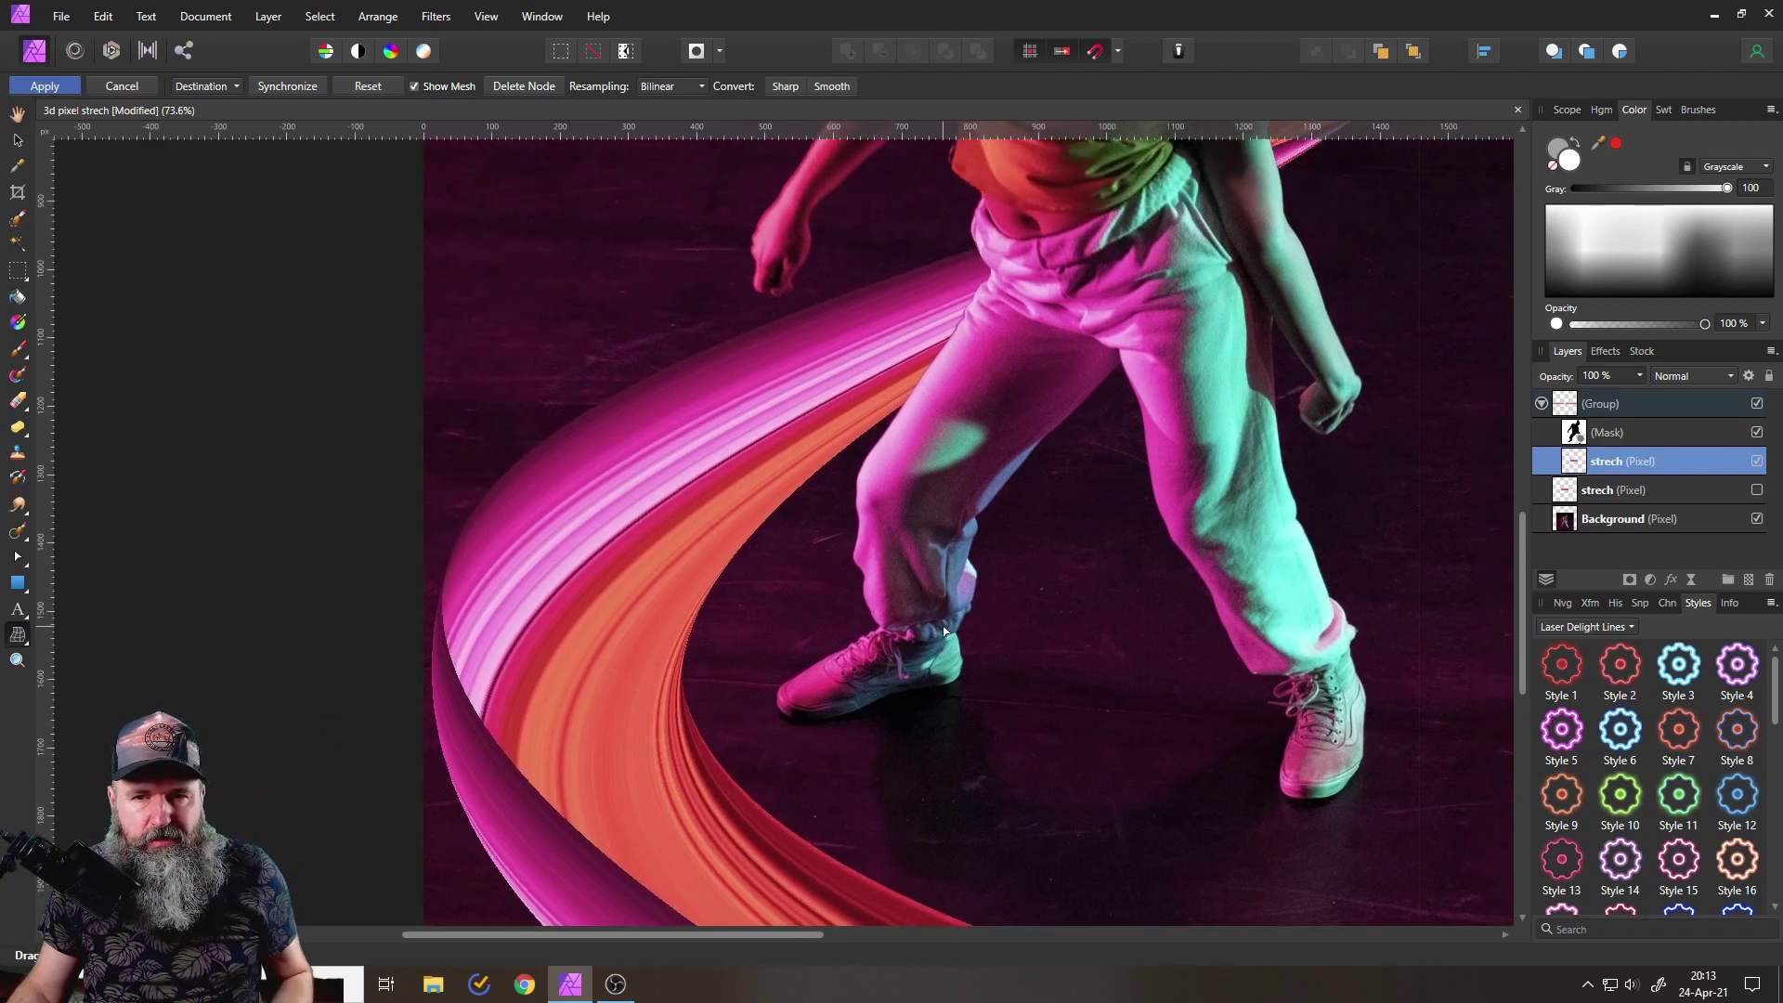
{"action": "scroll", "coordinate": [1023, 590], "scroll_direction": "up", "scroll_amount": 3}
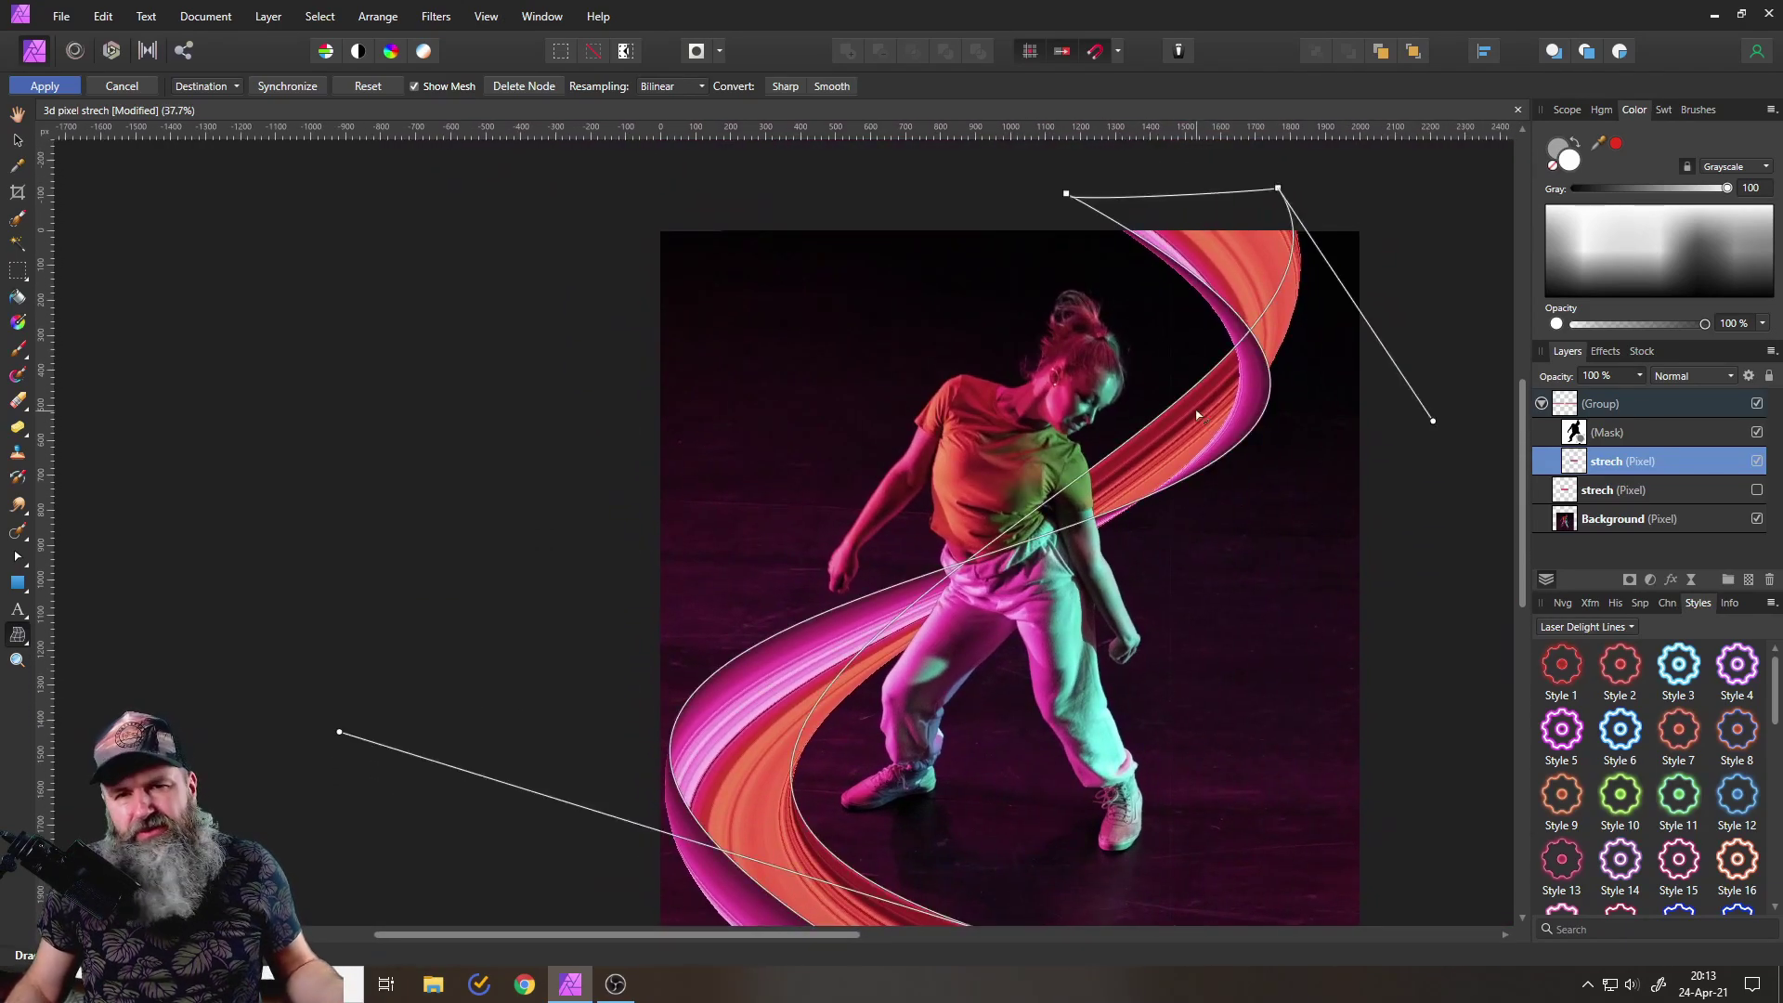
- Reshape the ribbon's top end, pulling its curve down and to the right
{"action": "left_click_drag", "start_coordinate": [1067, 198], "coordinate": [1220, 296]}
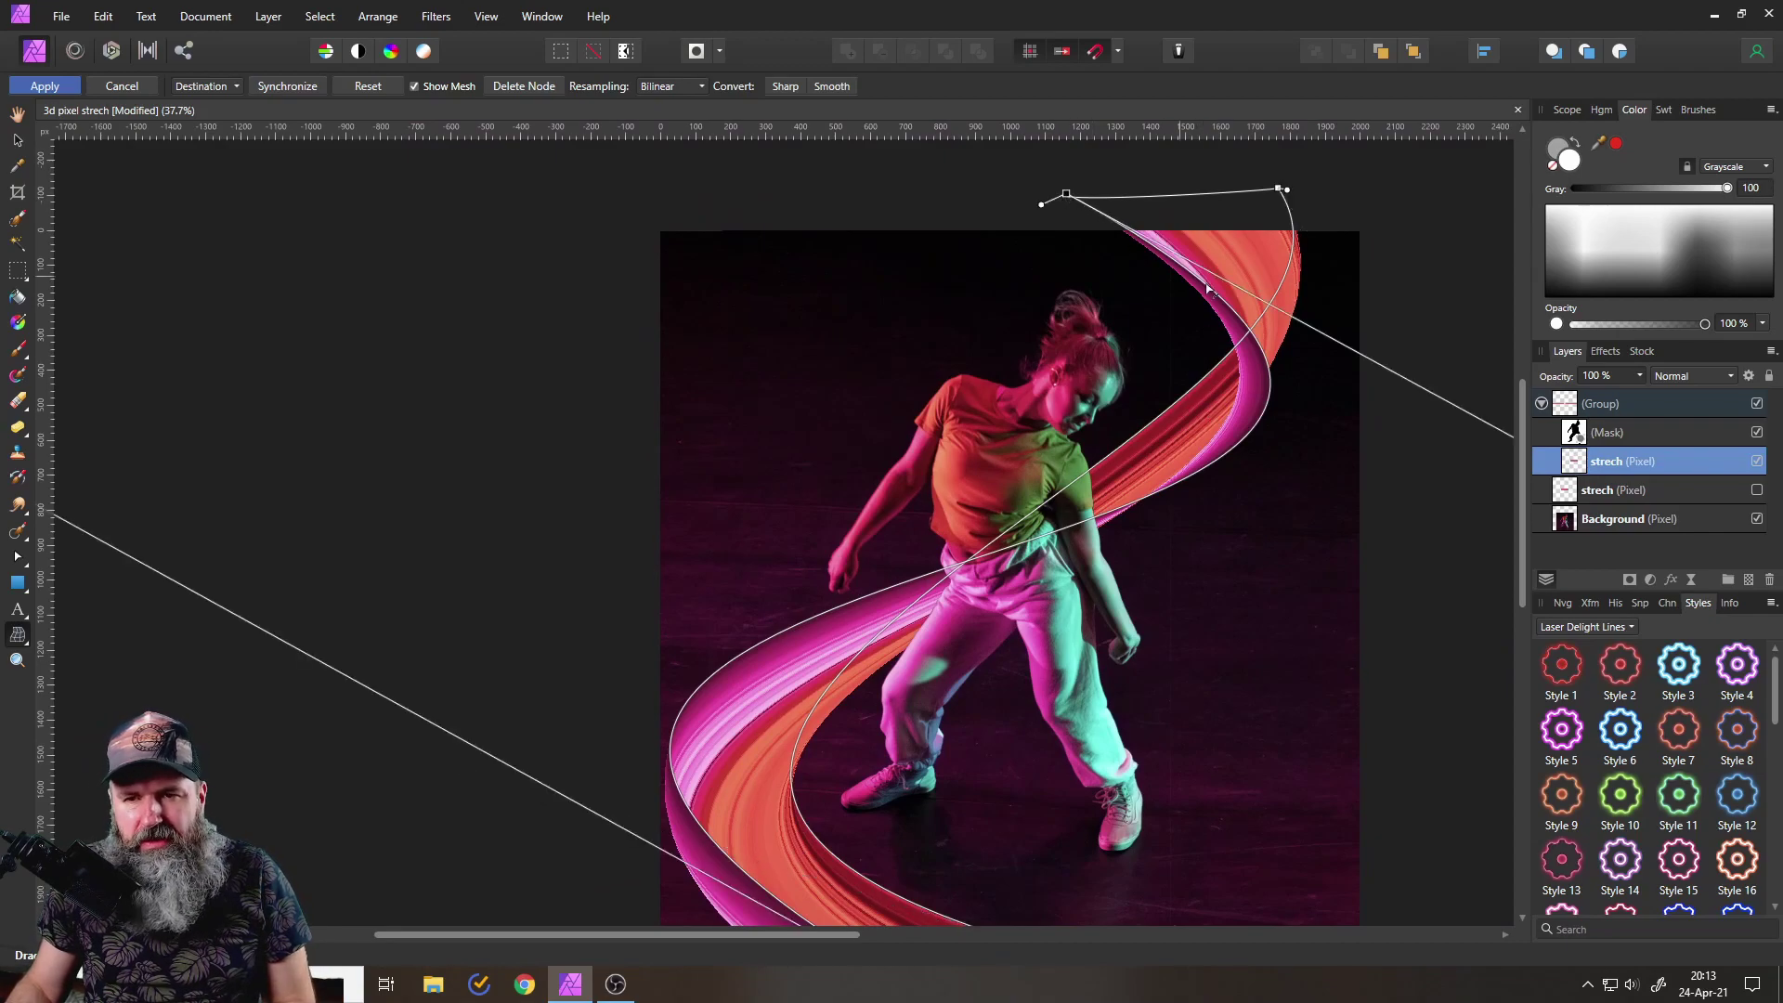
{"action": "scroll", "coordinate": [1361, 436], "scroll_direction": "right", "scroll_amount": 10}
{"action": "scroll", "coordinate": [1362, 435], "scroll_direction": "down", "scroll_amount": 4}
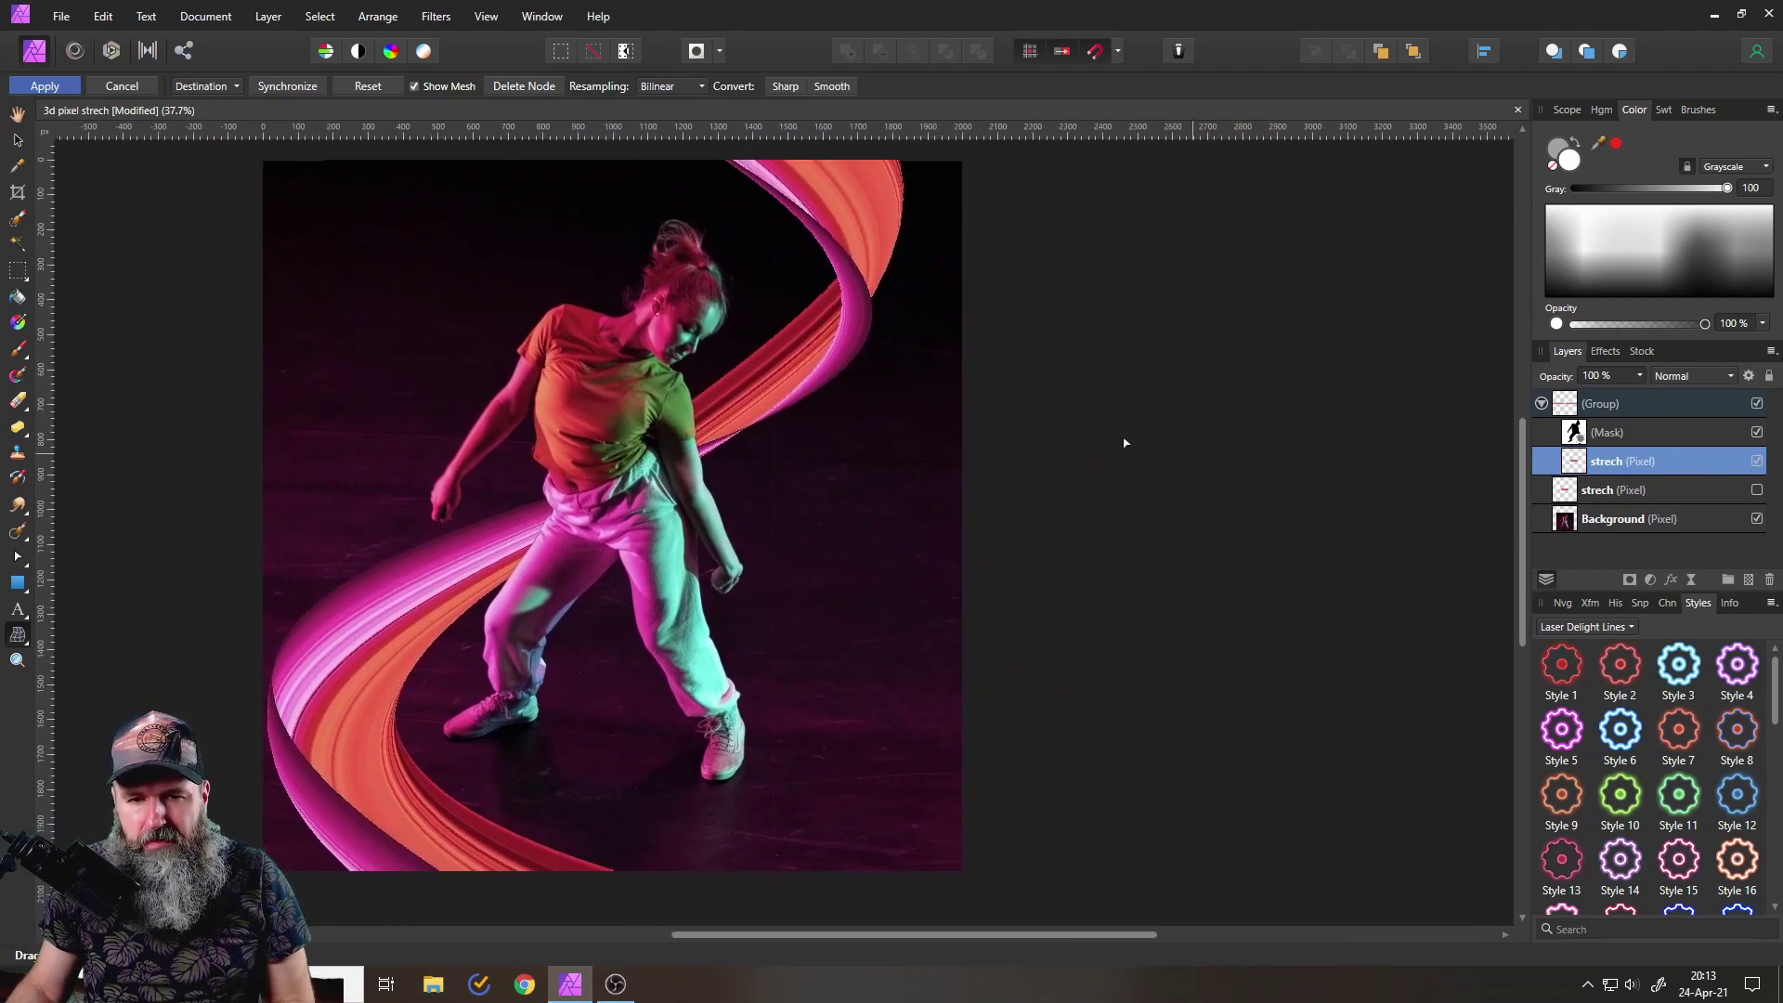
{"action": "mouse_move", "coordinate": [1282, 489]}
{"action": "left_mouse_down"}
{"action": "mouse_move", "coordinate": [1298, 610]}
{"action": "mouse_move", "coordinate": [1190, 672]}
{"action": "mouse_move", "coordinate": [1135, 637]}
{"action": "left_mouse_up"}
{"action": "left_click_drag", "start_coordinate": [795, 492], "coordinate": [1045, 566]}
{"action": "scroll", "coordinate": [610, 591], "scroll_direction": "down", "scroll_amount": 3}
{"action": "scroll", "coordinate": [610, 591], "scroll_direction": "left", "scroll_amount": 3}
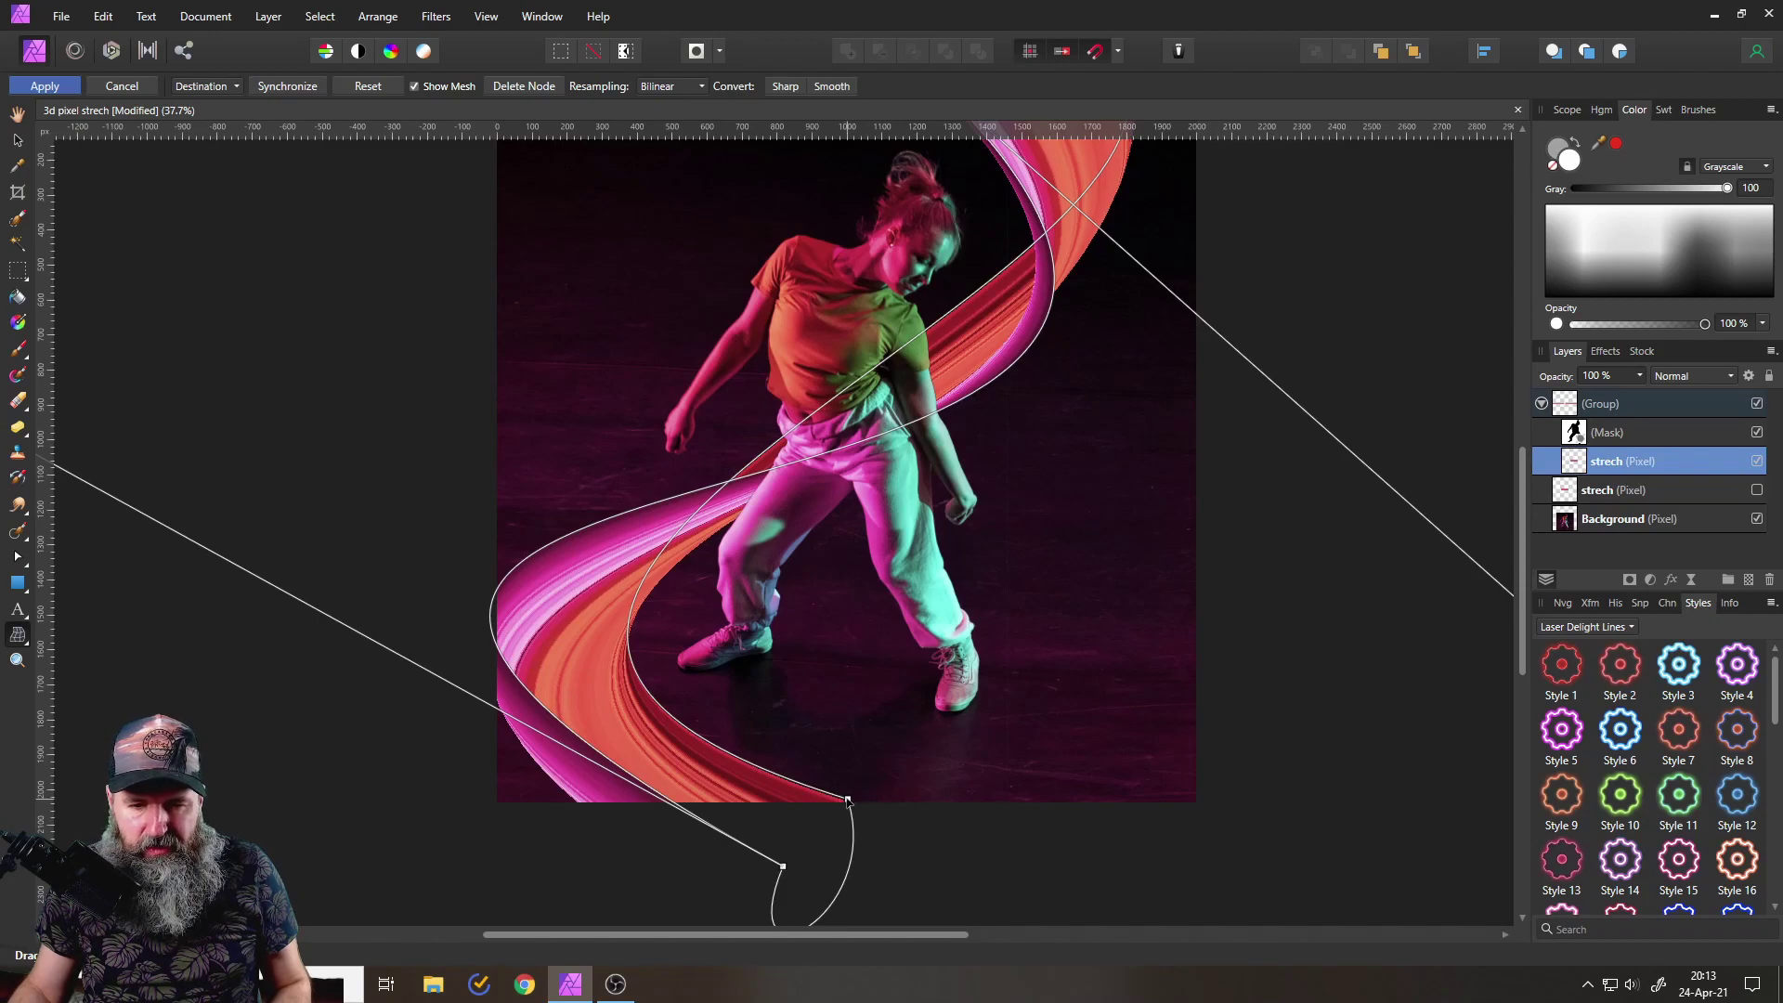
- Nudge the bottom warp nodes right to tighten the lower sweep under the shoes
{"action": "left_click_drag", "start_coordinate": [848, 800], "coordinate": [876, 804]}
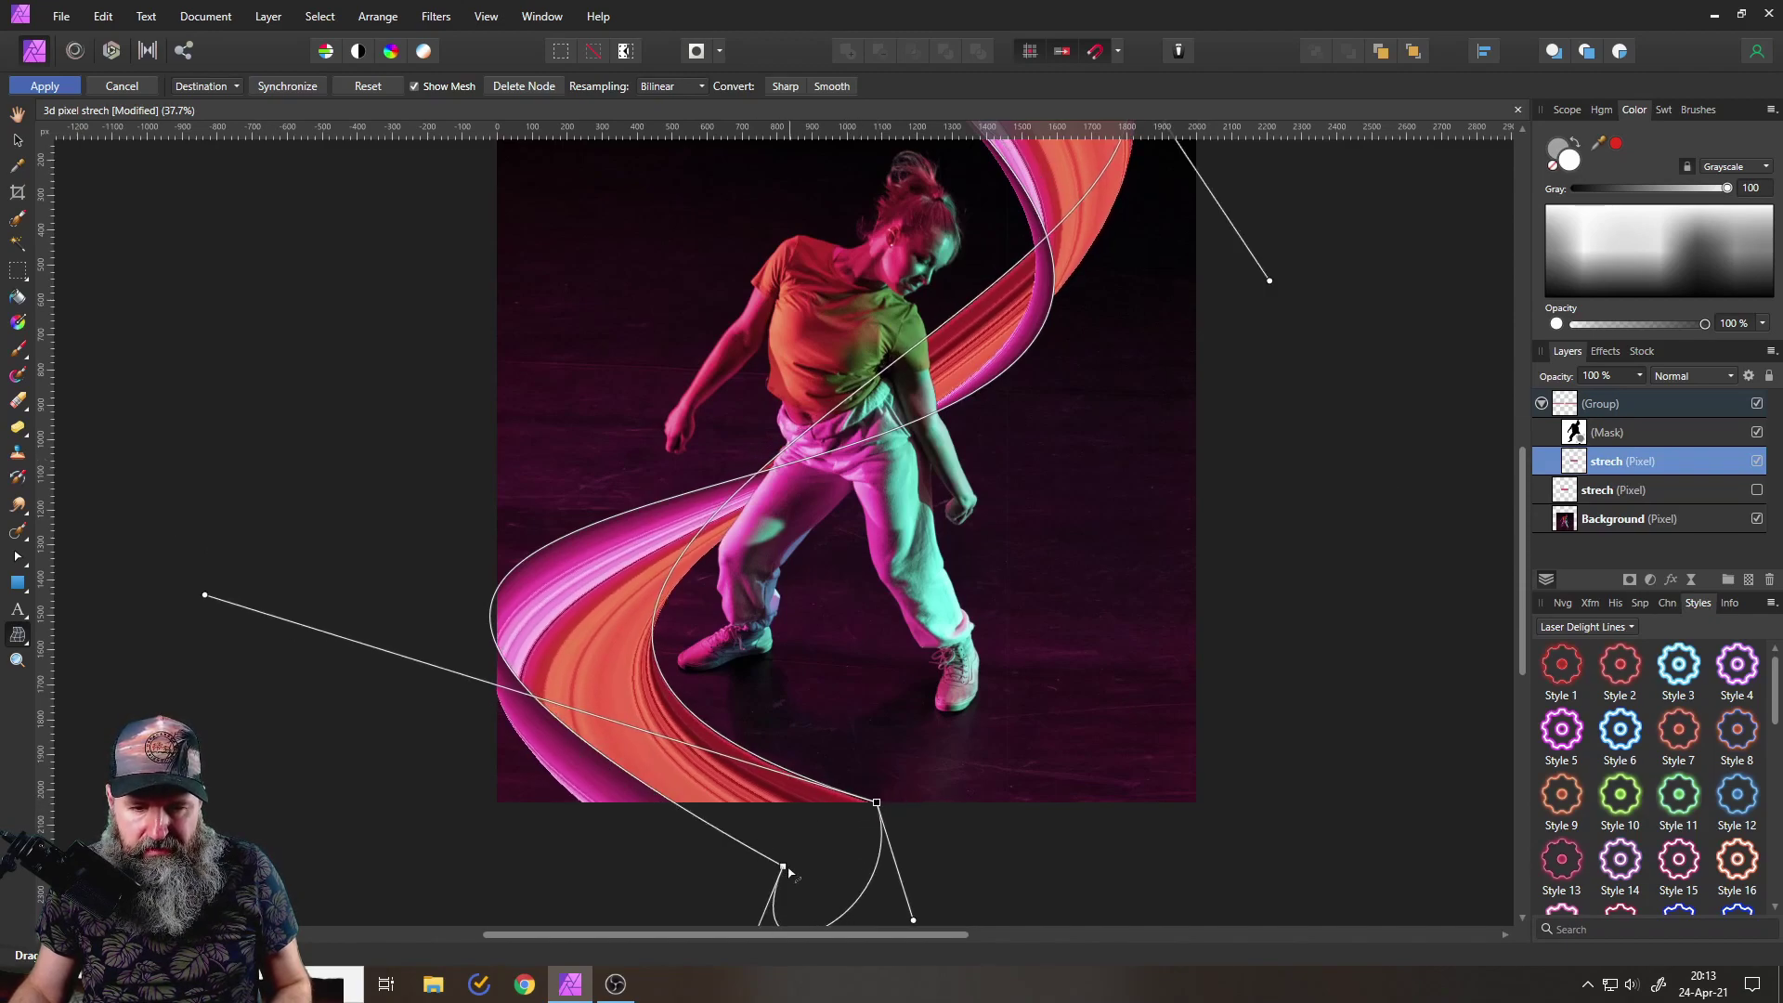
{"action": "left_click_drag", "start_coordinate": [785, 868], "coordinate": [817, 880]}
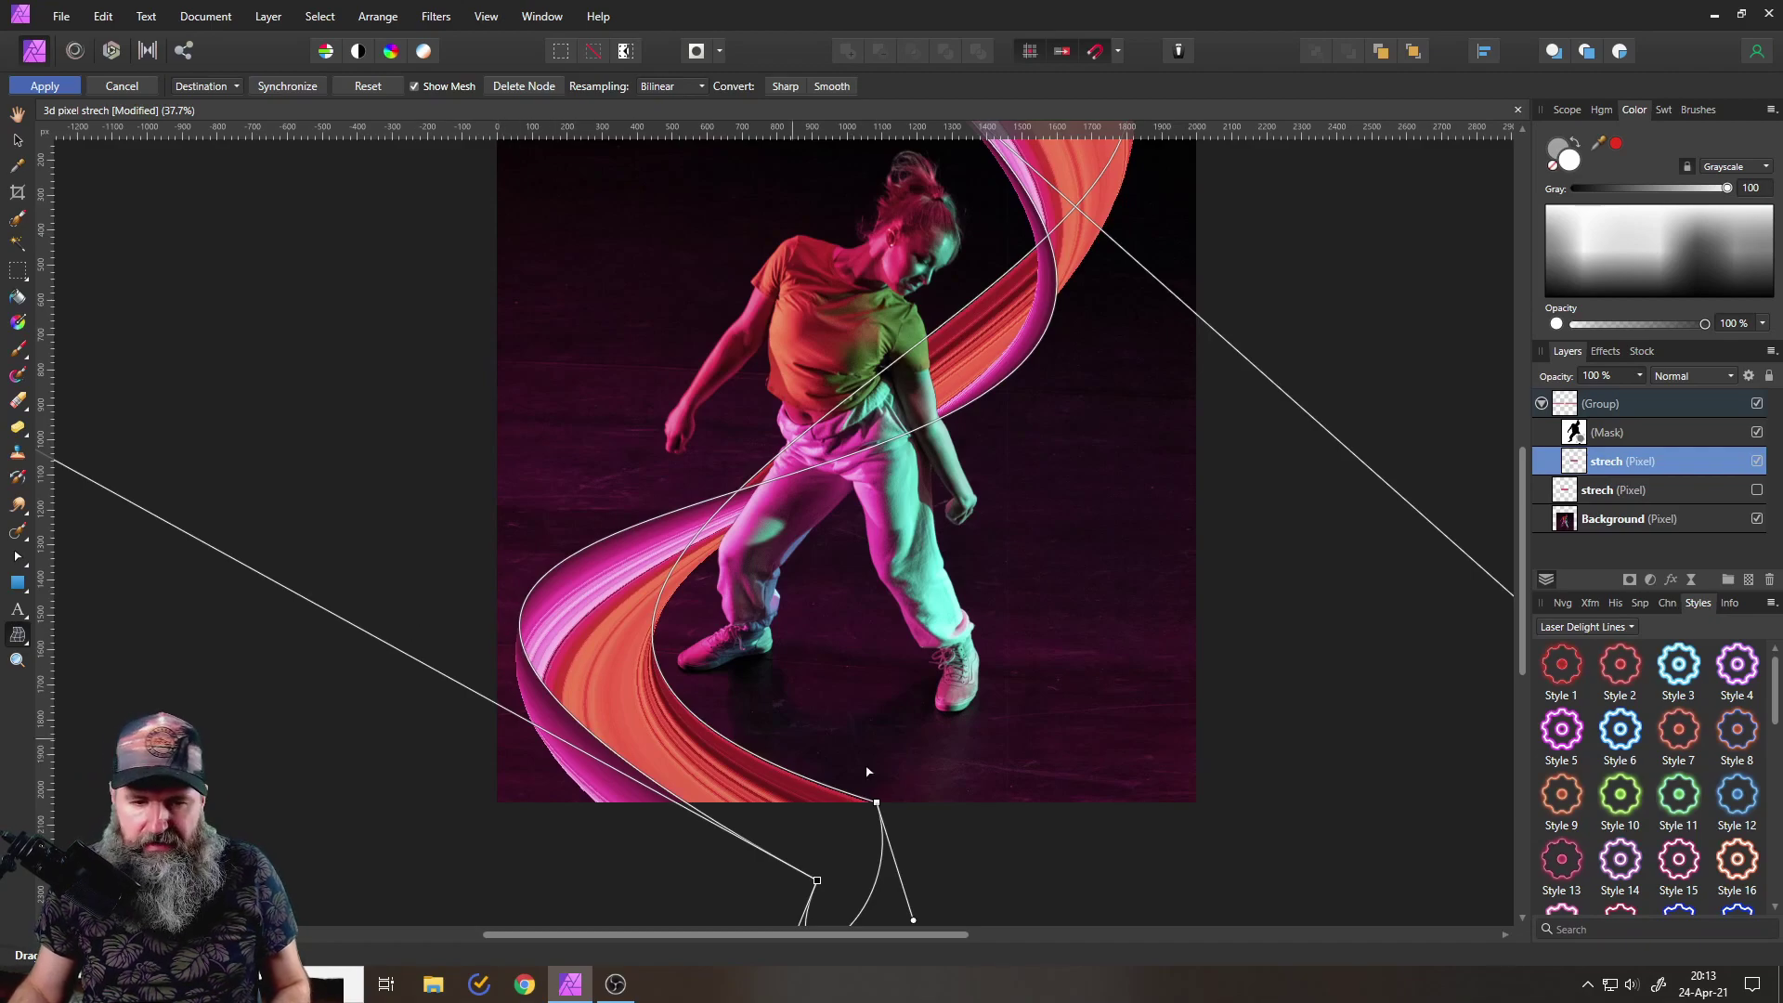
{"action": "left_click_drag", "start_coordinate": [876, 805], "coordinate": [875, 788]}
{"action": "scroll", "coordinate": [906, 797], "scroll_direction": "up", "scroll_amount": 2}
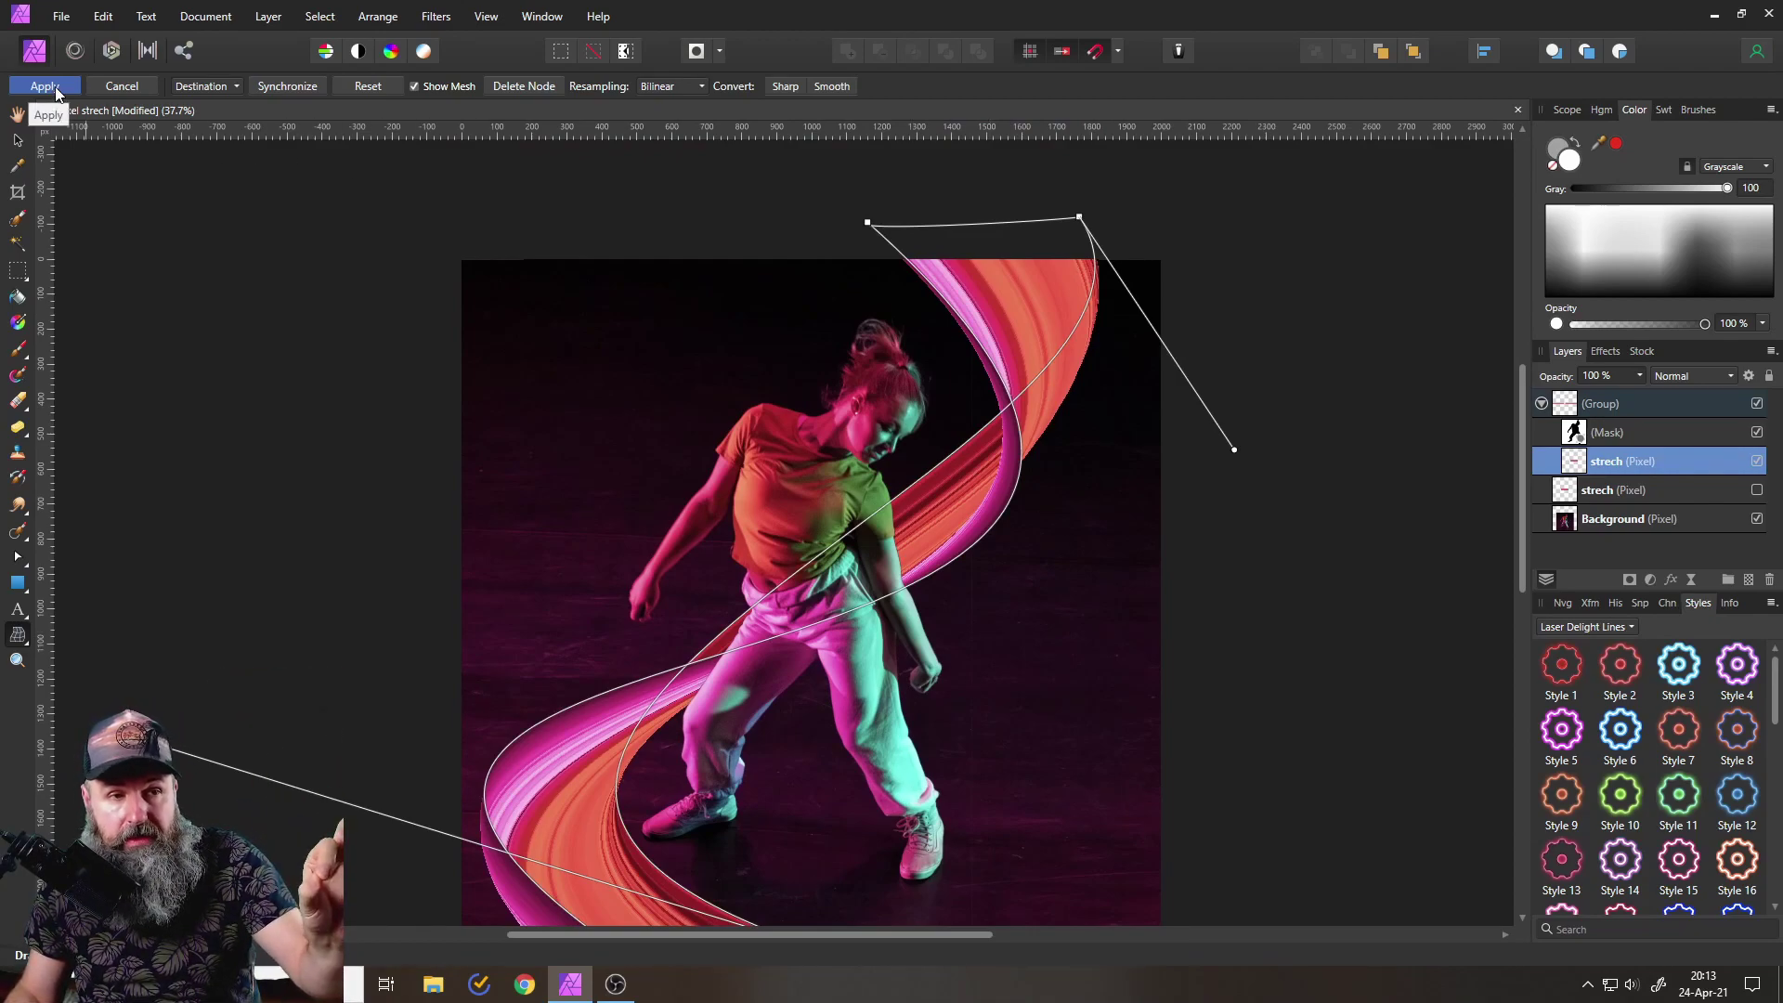
- Apply the mesh warp to the ribbon
{"action": "left_click", "coordinate": [44, 85]}
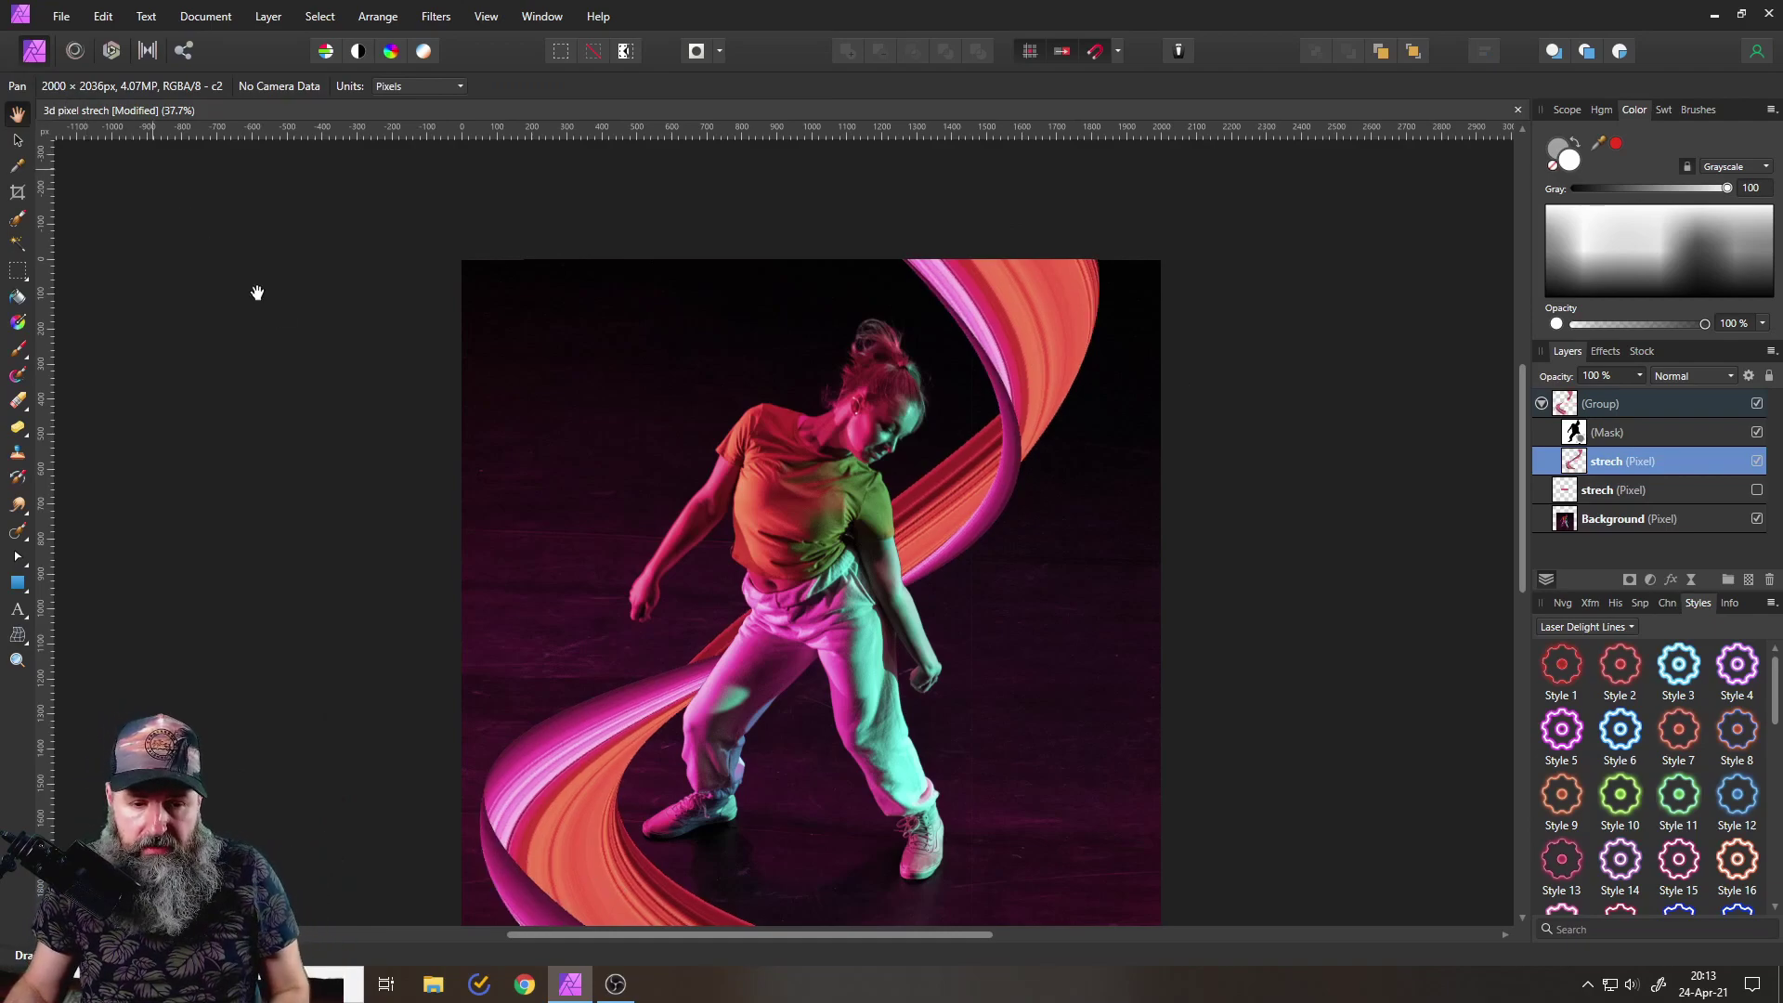
{"action": "left_click_drag", "start_coordinate": [796, 596], "coordinate": [808, 513]}
{"action": "scroll", "coordinate": [808, 513], "scroll_direction": "right", "scroll_amount": 2}
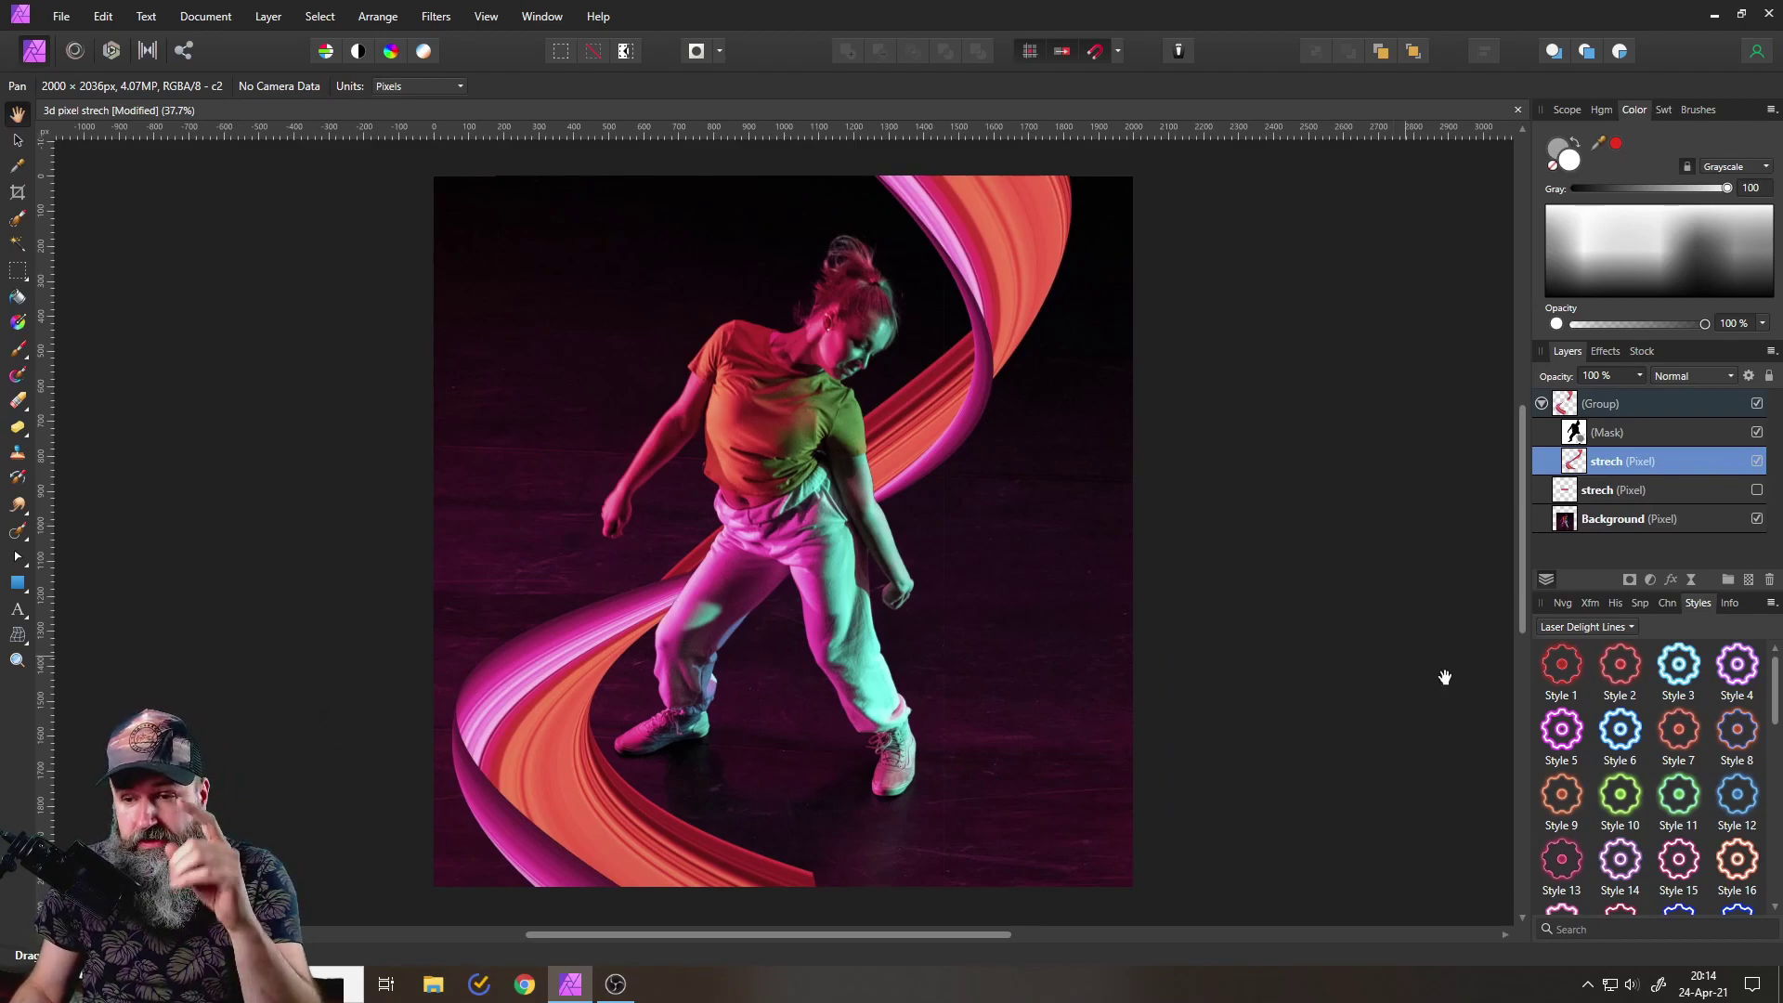
- Duplicate the warped strech layer and set the copy to Screen blending
{"action": "right_click", "coordinate": [1583, 465]}
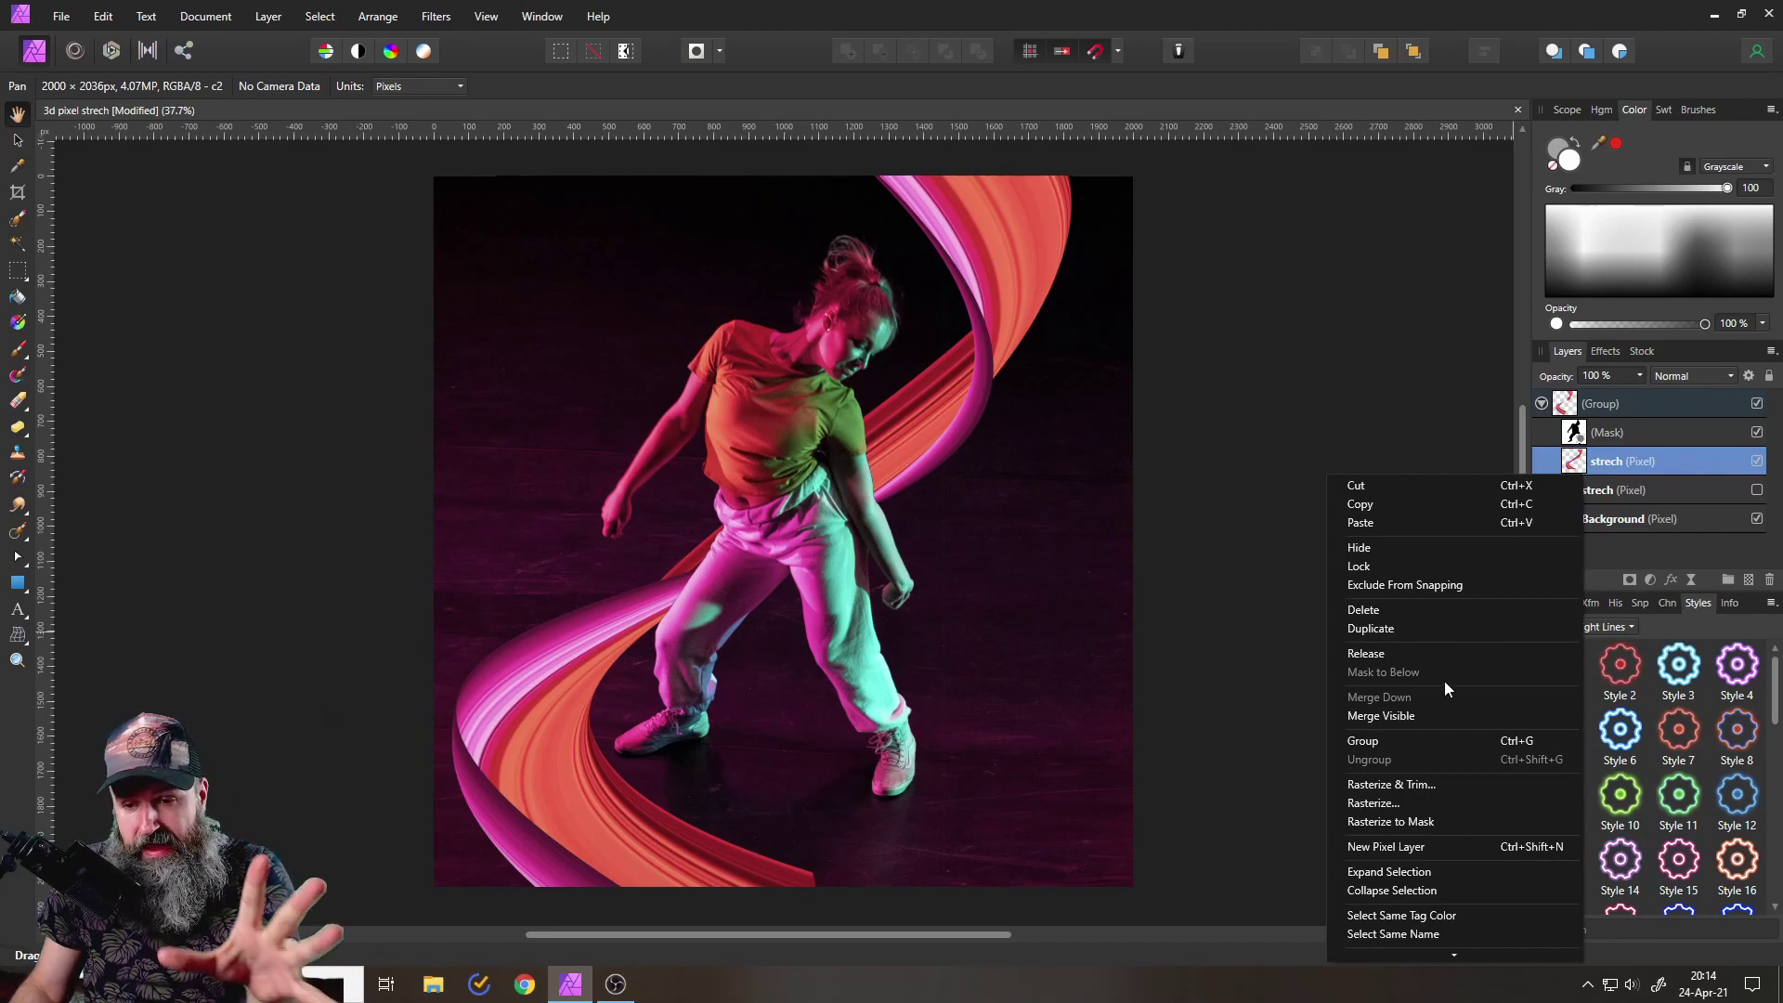
{"action": "left_click", "coordinate": [1373, 628]}
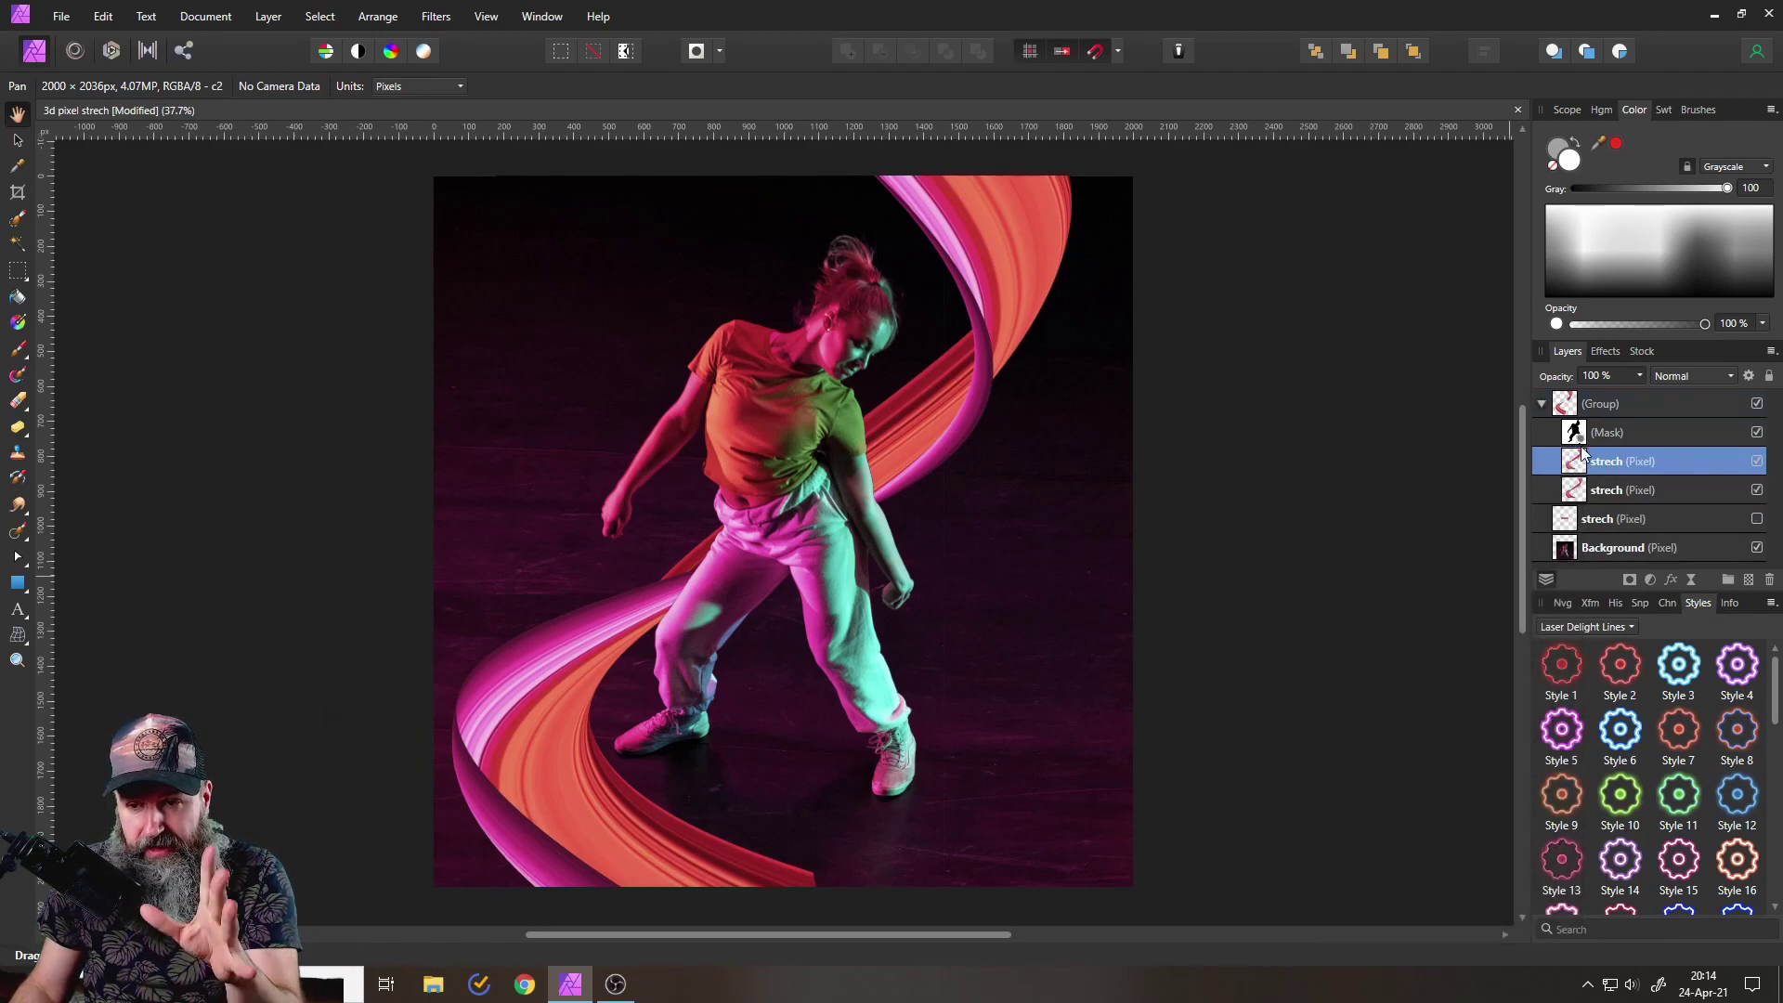
{"action": "left_click", "coordinate": [1679, 377]}
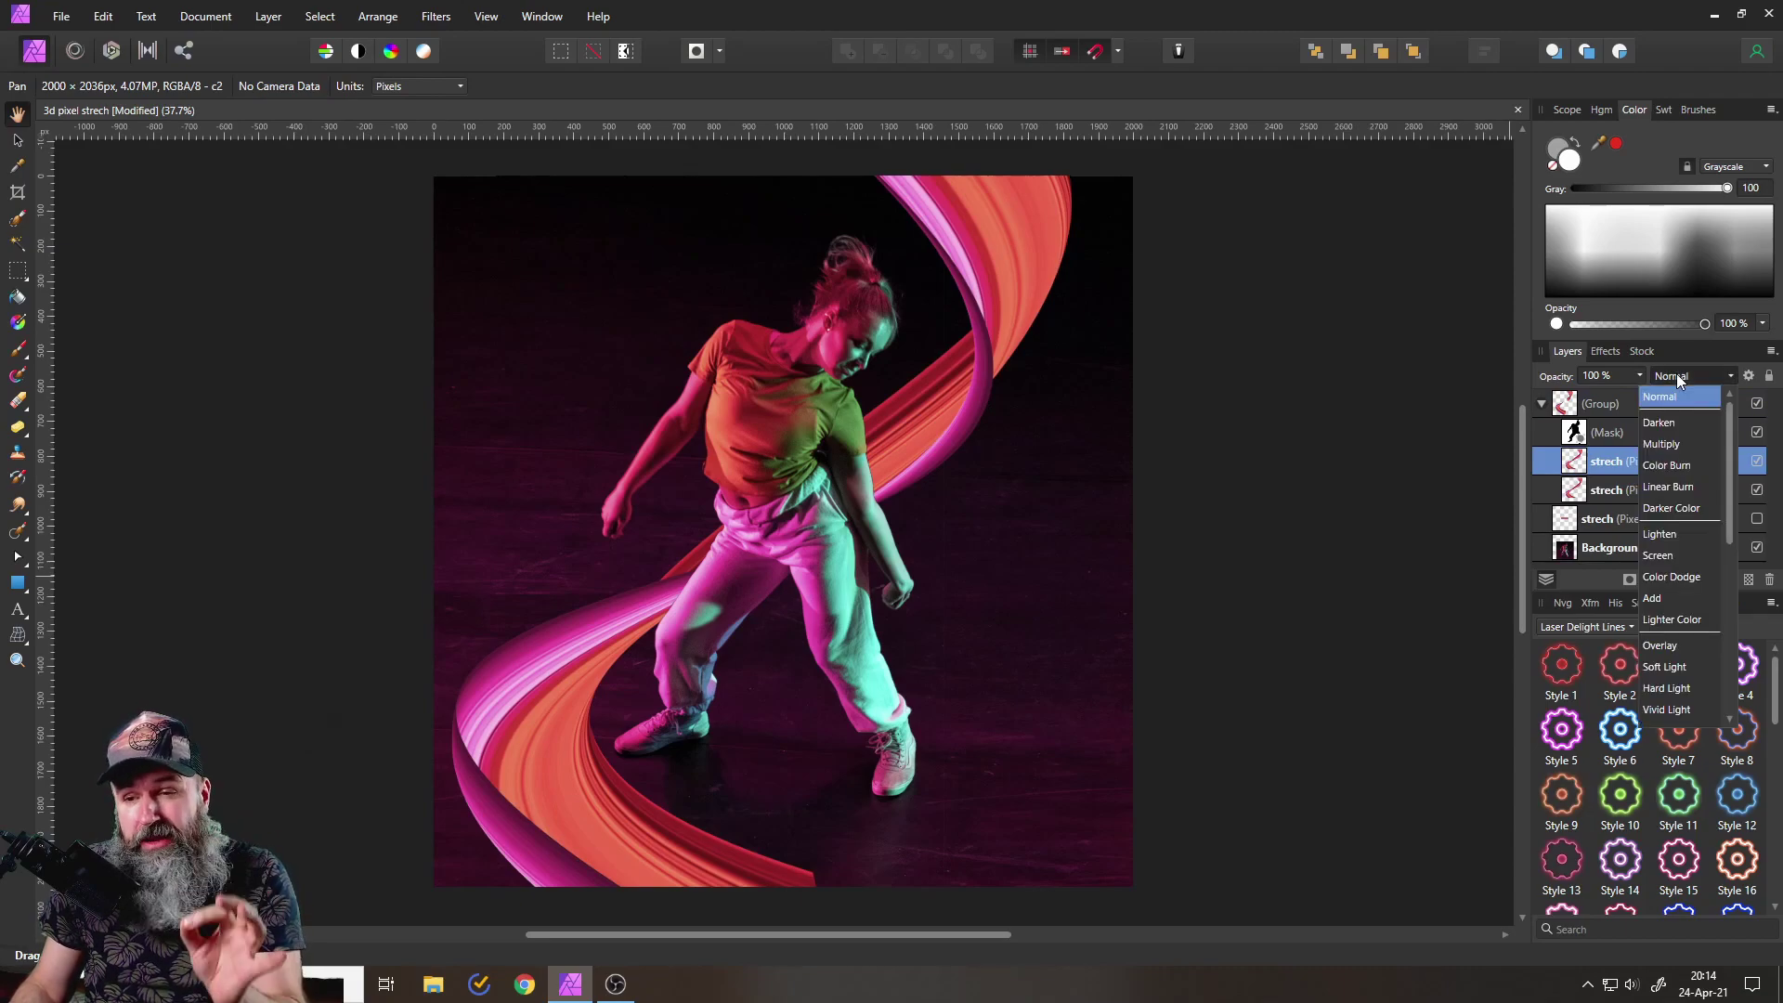
{"action": "left_click", "coordinate": [1653, 555]}
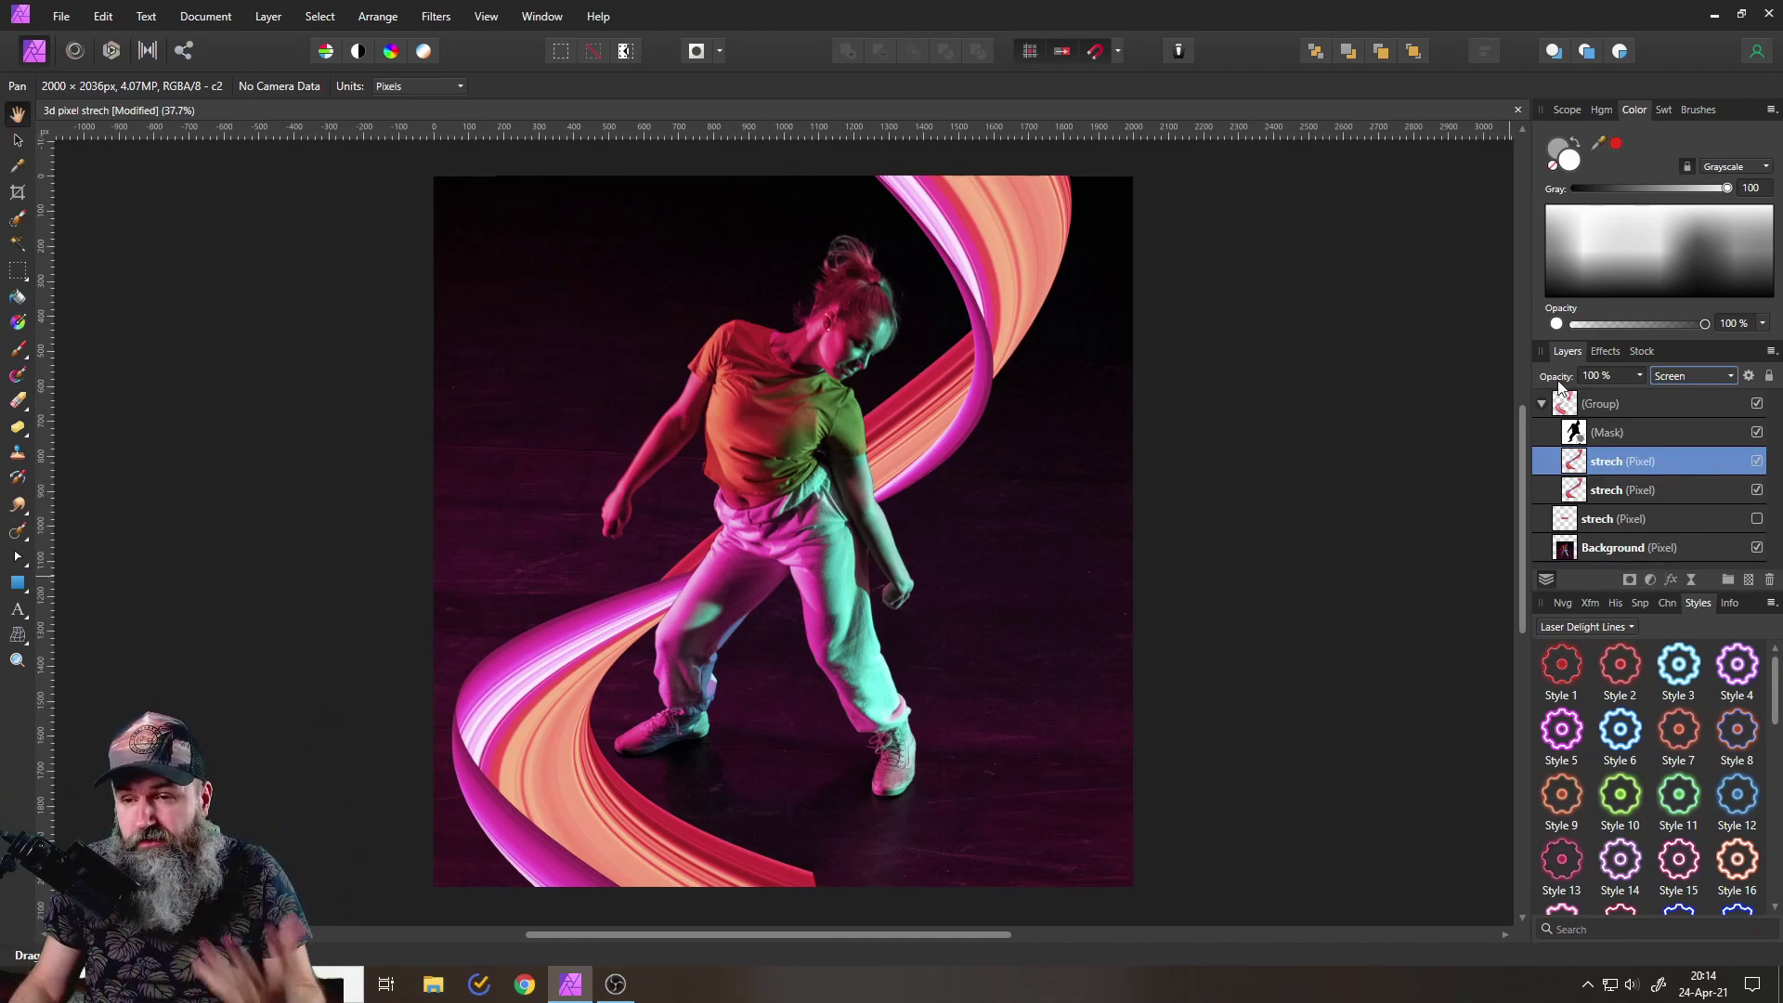
- Give the top ribbon copy a 26.9 px Gaussian Blur, comparing it on and off, then fit the image in view
{"action": "left_click", "coordinate": [1605, 359]}
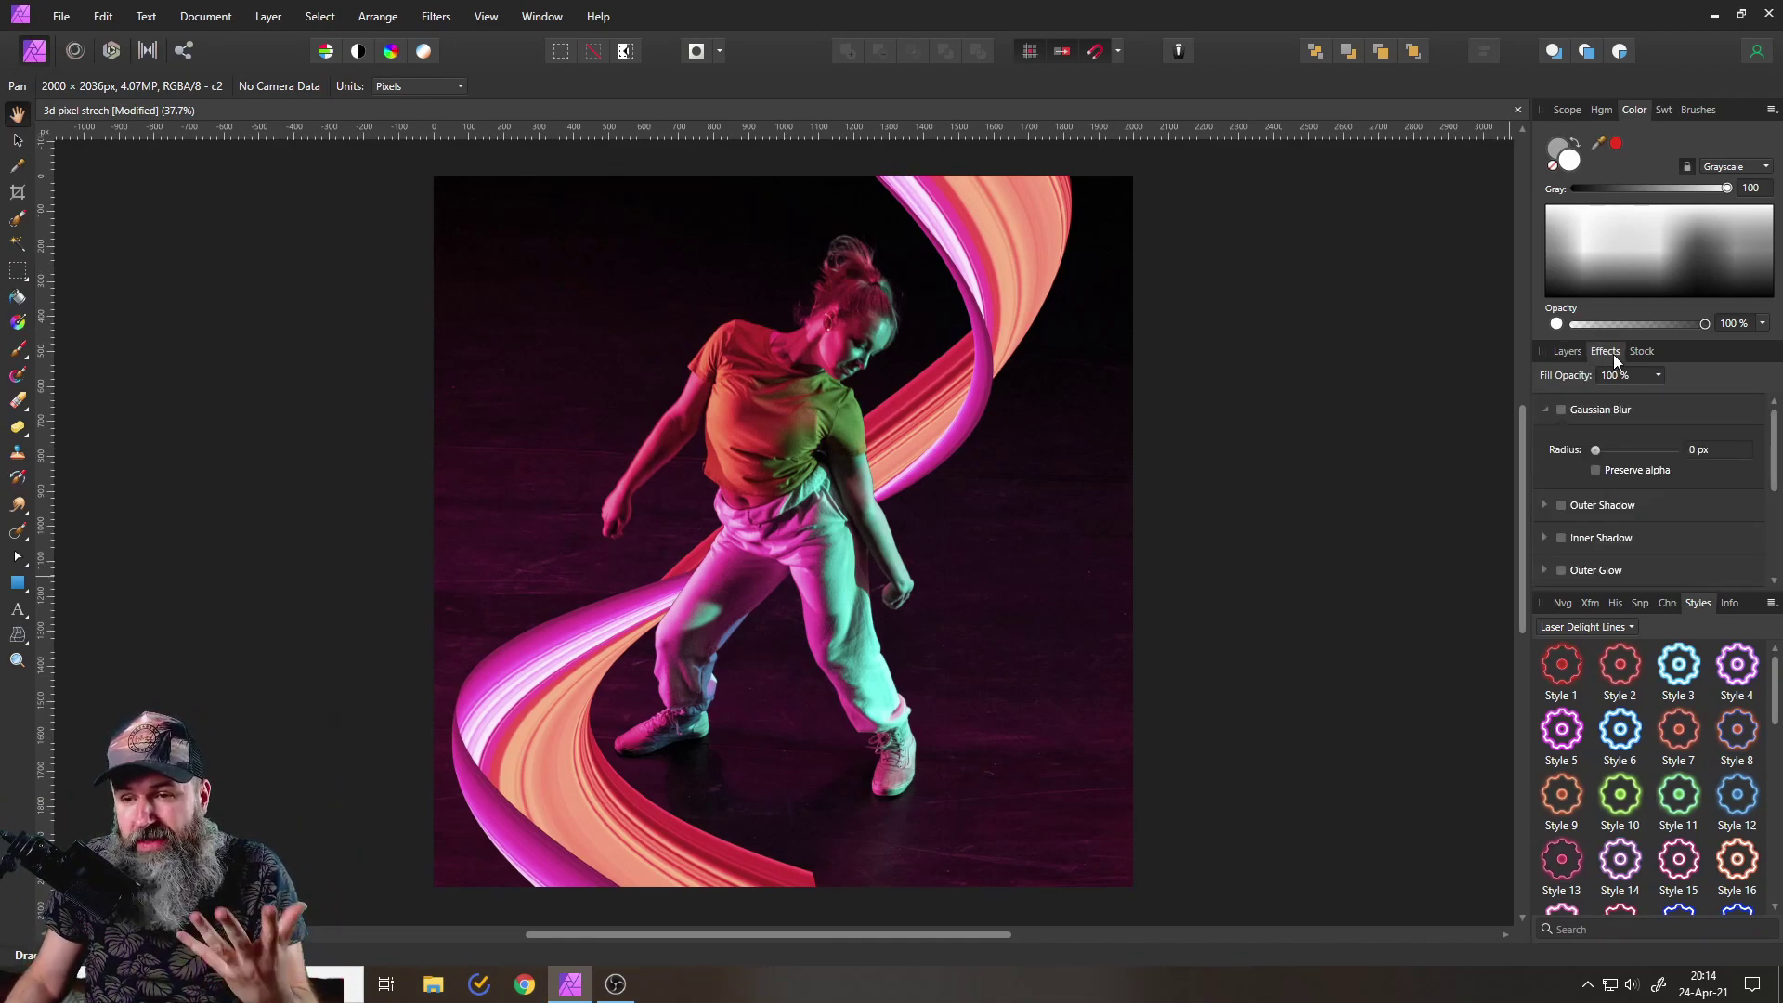
{"action": "left_click_drag", "start_coordinate": [1597, 454], "coordinate": [1646, 450]}
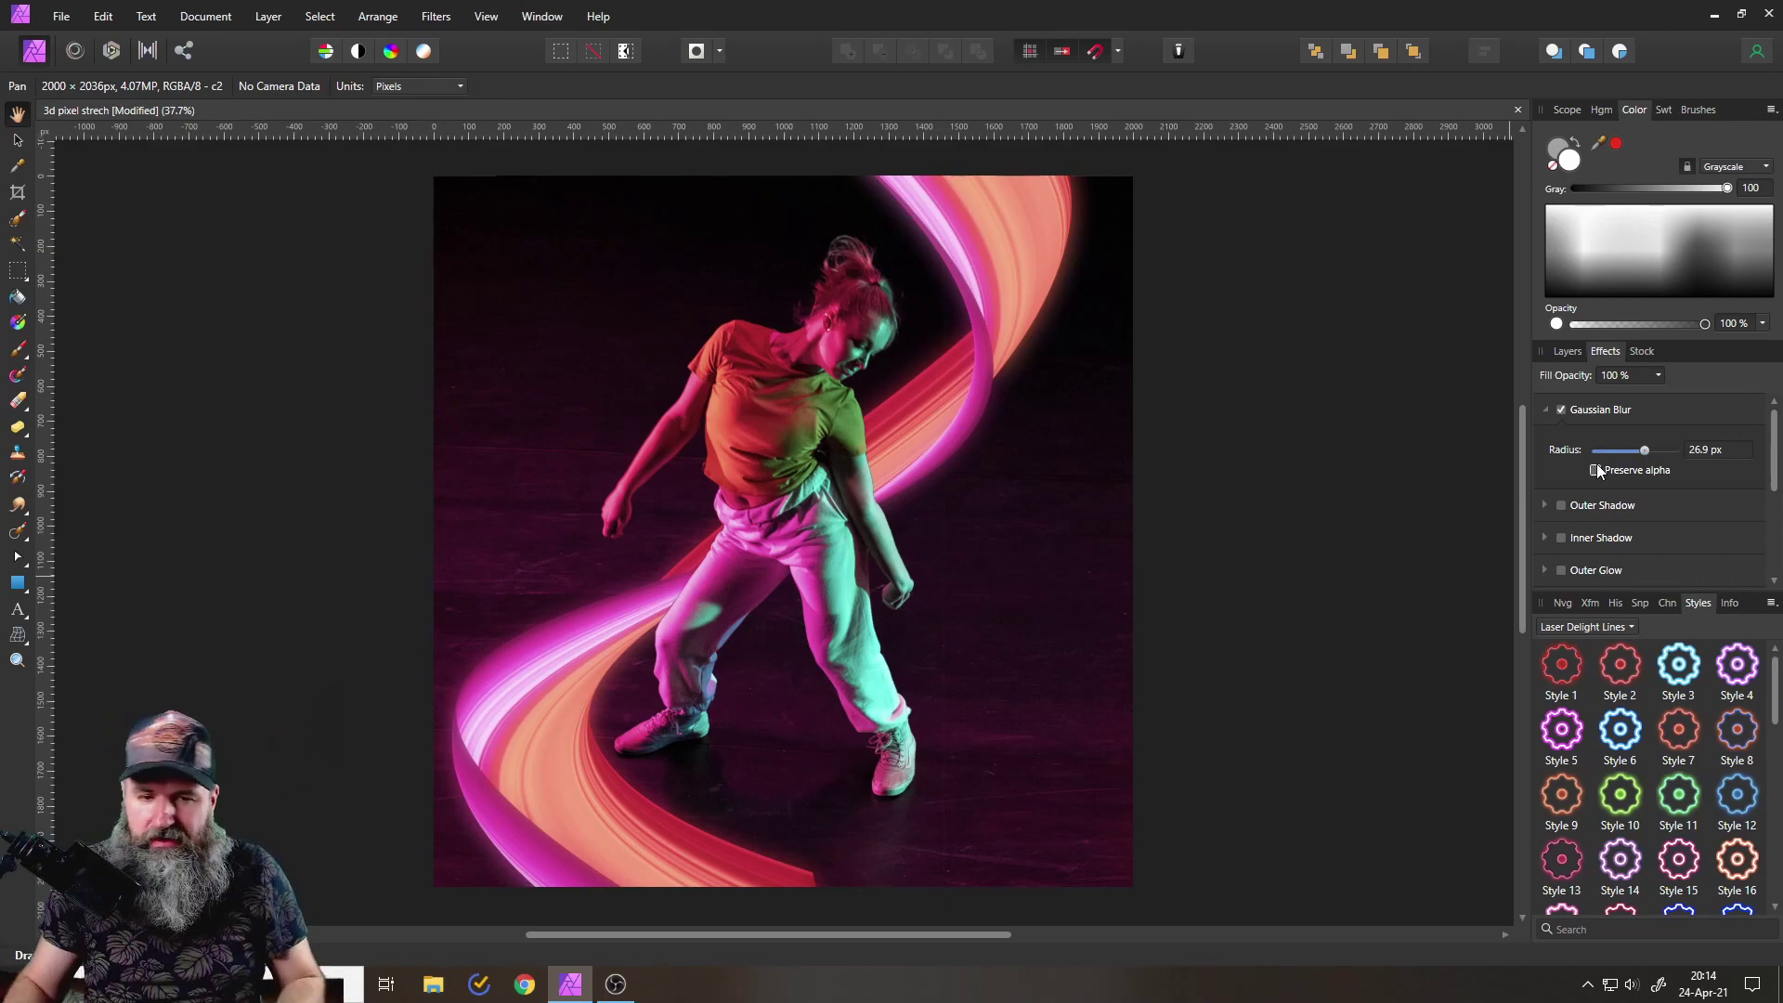
{"action": "scroll", "coordinate": [748, 639], "scroll_direction": "up", "scroll_amount": 3}
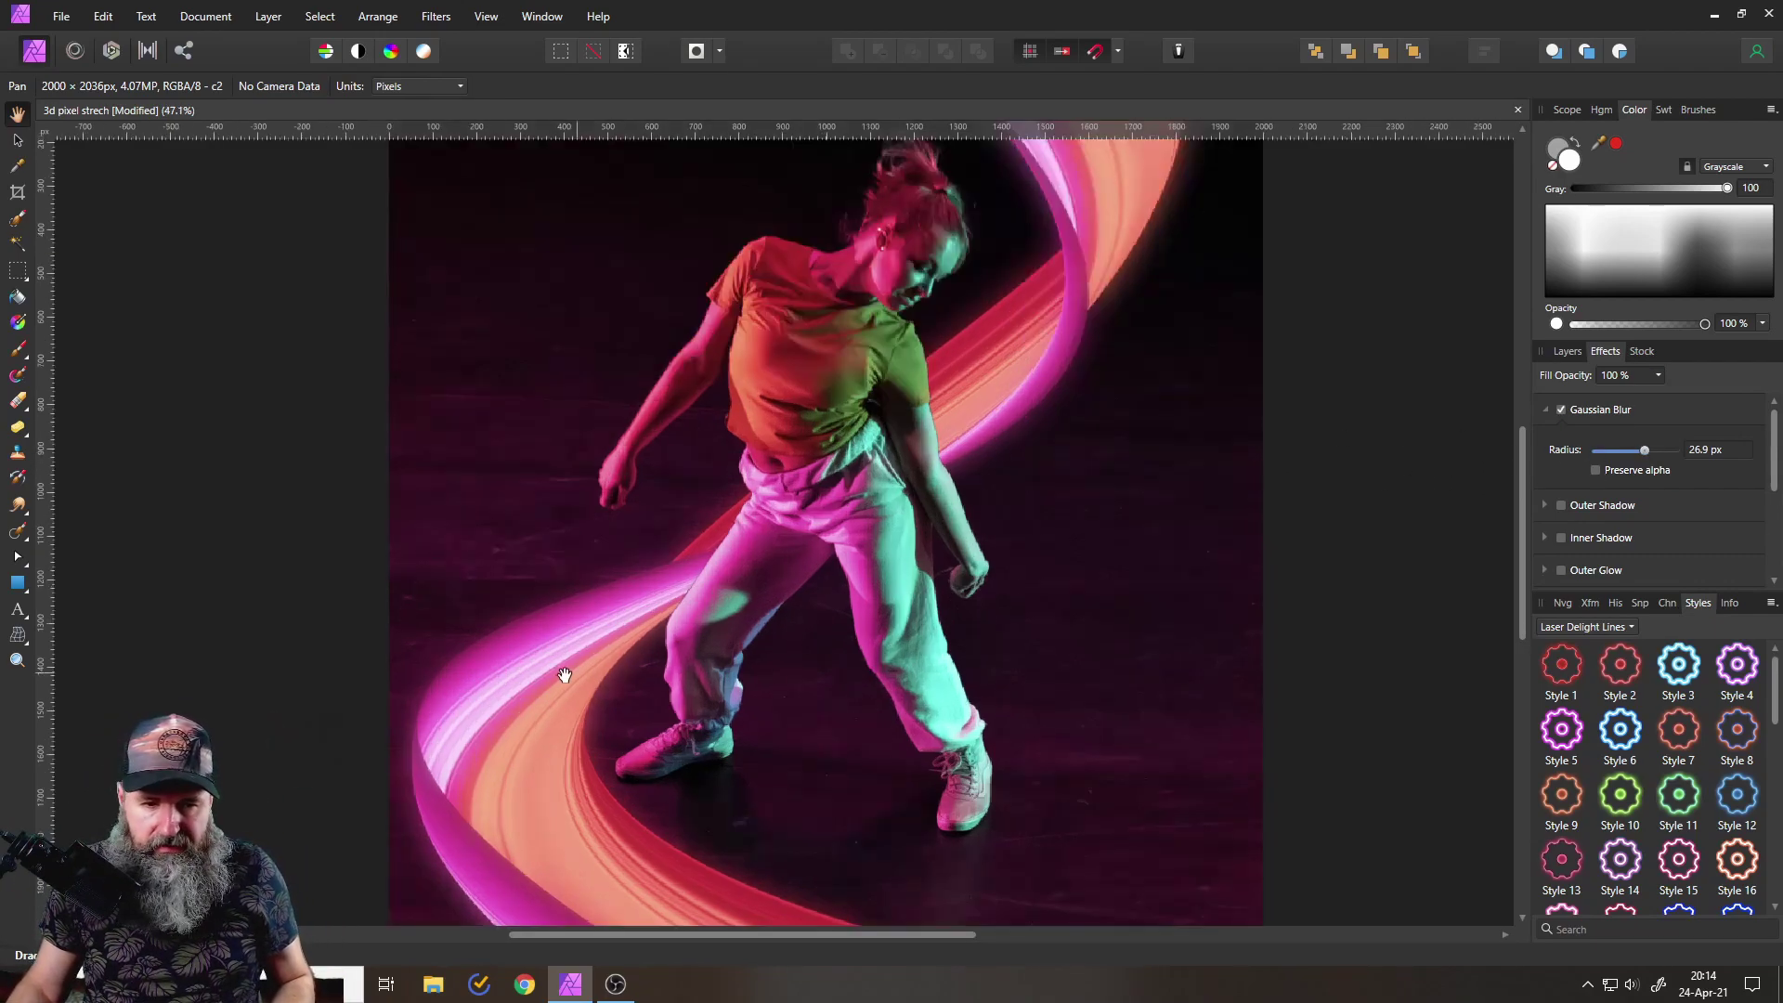
{"action": "scroll", "coordinate": [748, 639], "scroll_direction": "up", "scroll_amount": 1}
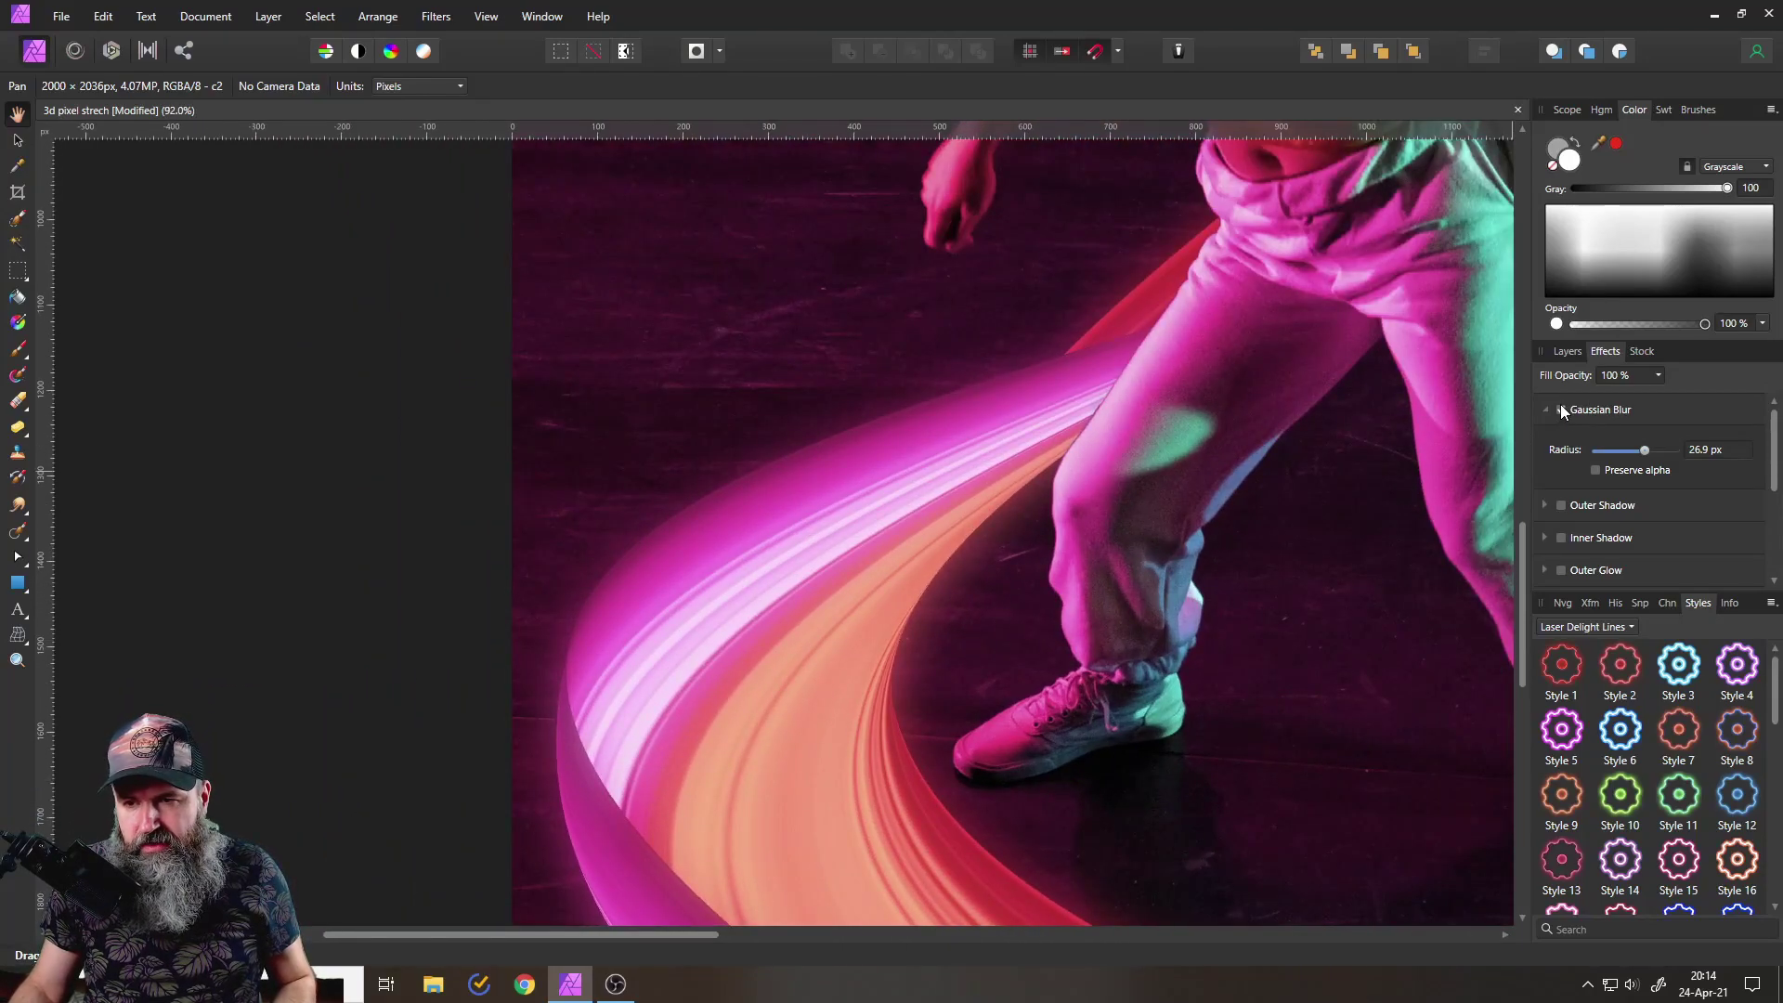
{"action": "left_click", "coordinate": [1562, 407]}
{"action": "left_click", "coordinate": [1562, 408]}
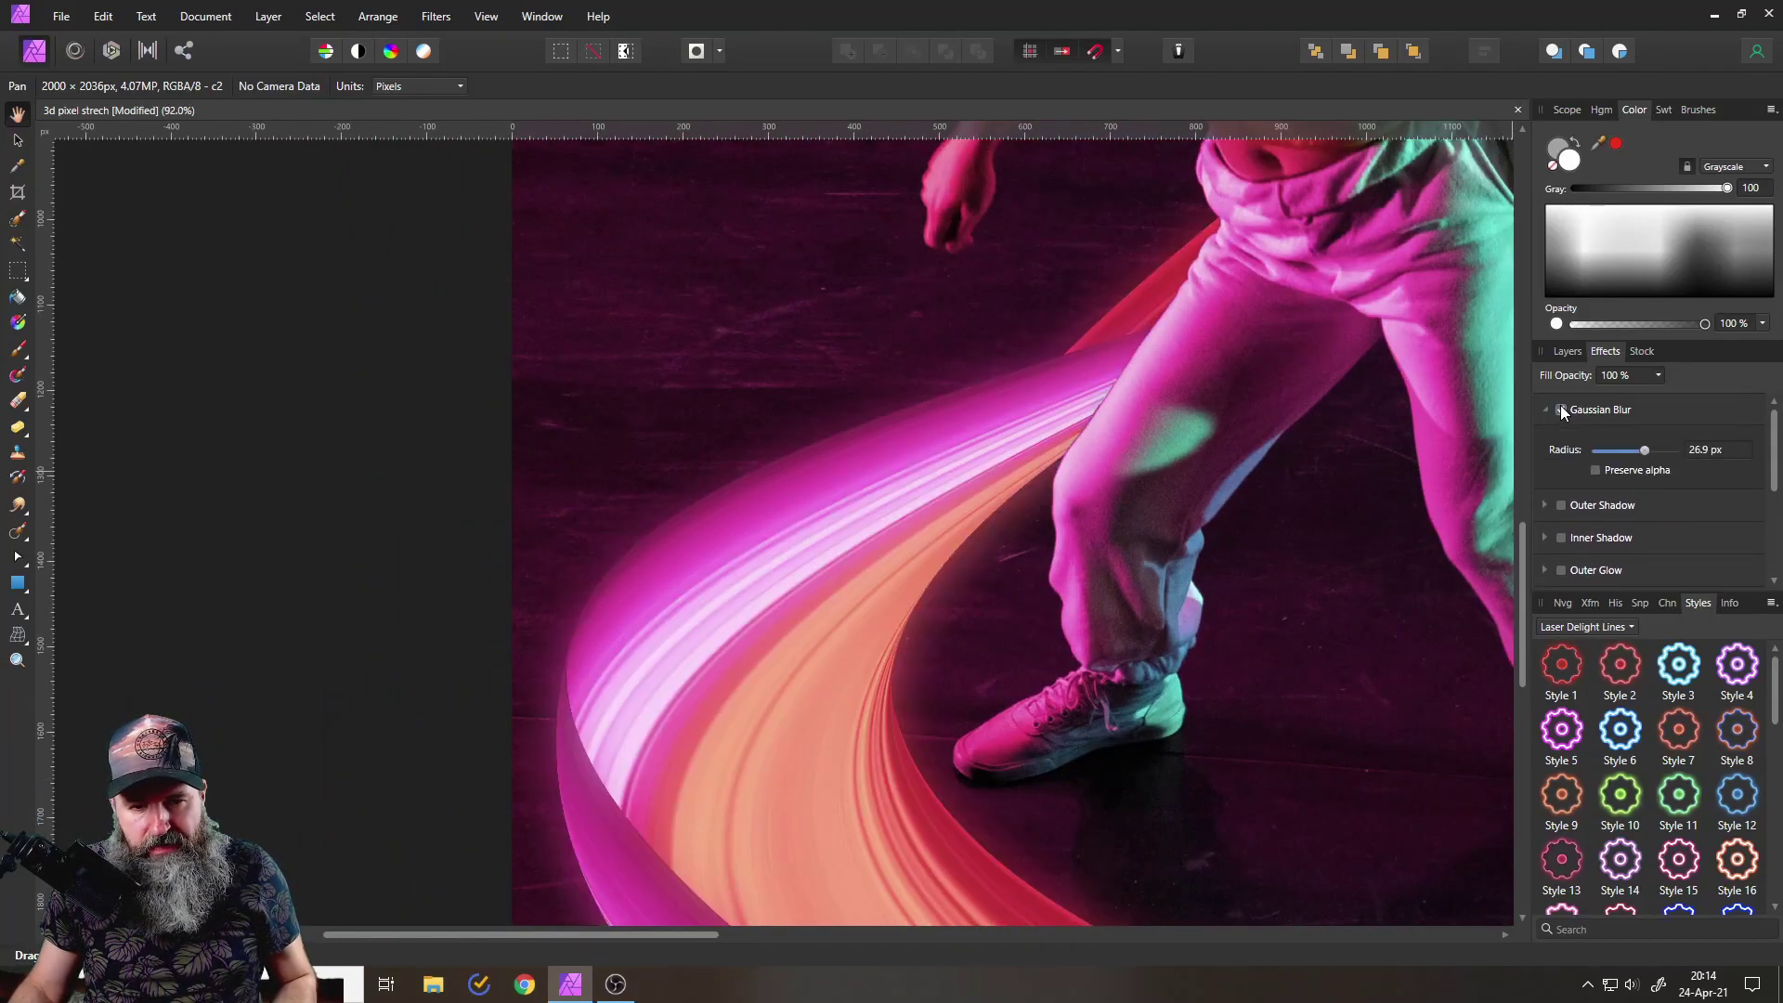
{"action": "left_click", "coordinate": [1561, 410]}
{"action": "left_click", "coordinate": [1561, 409]}
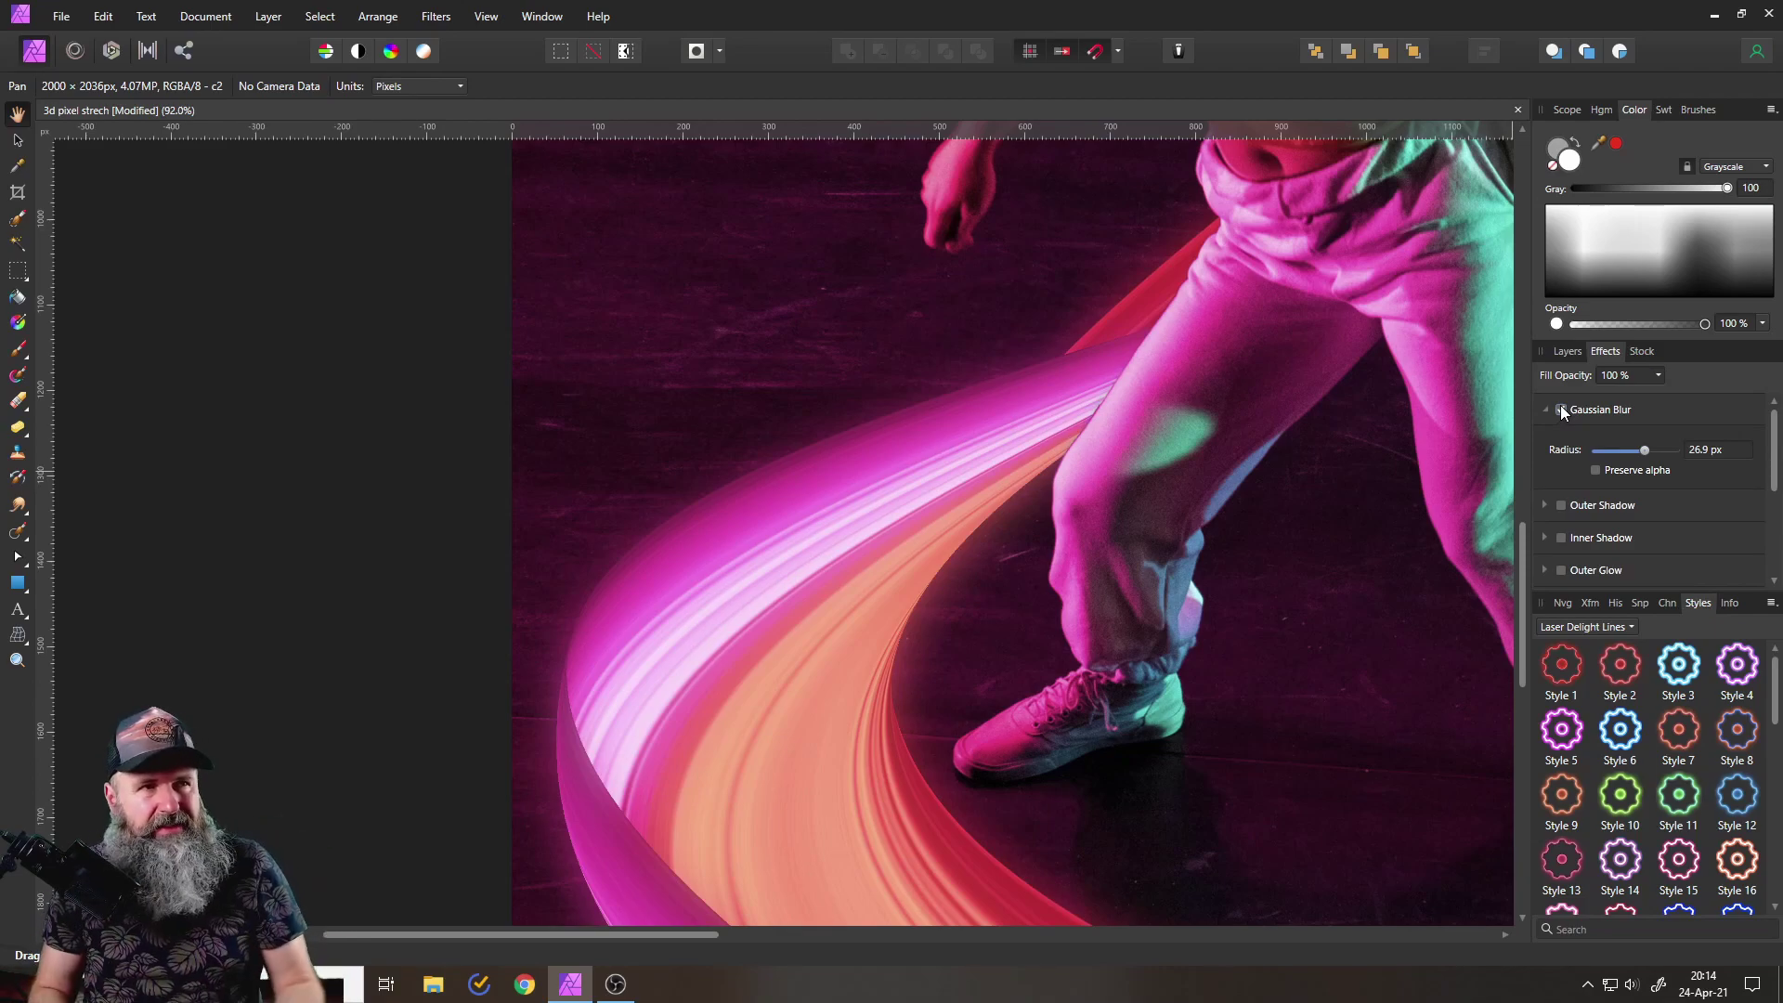
{"action": "key", "text": "ctrl+0"}
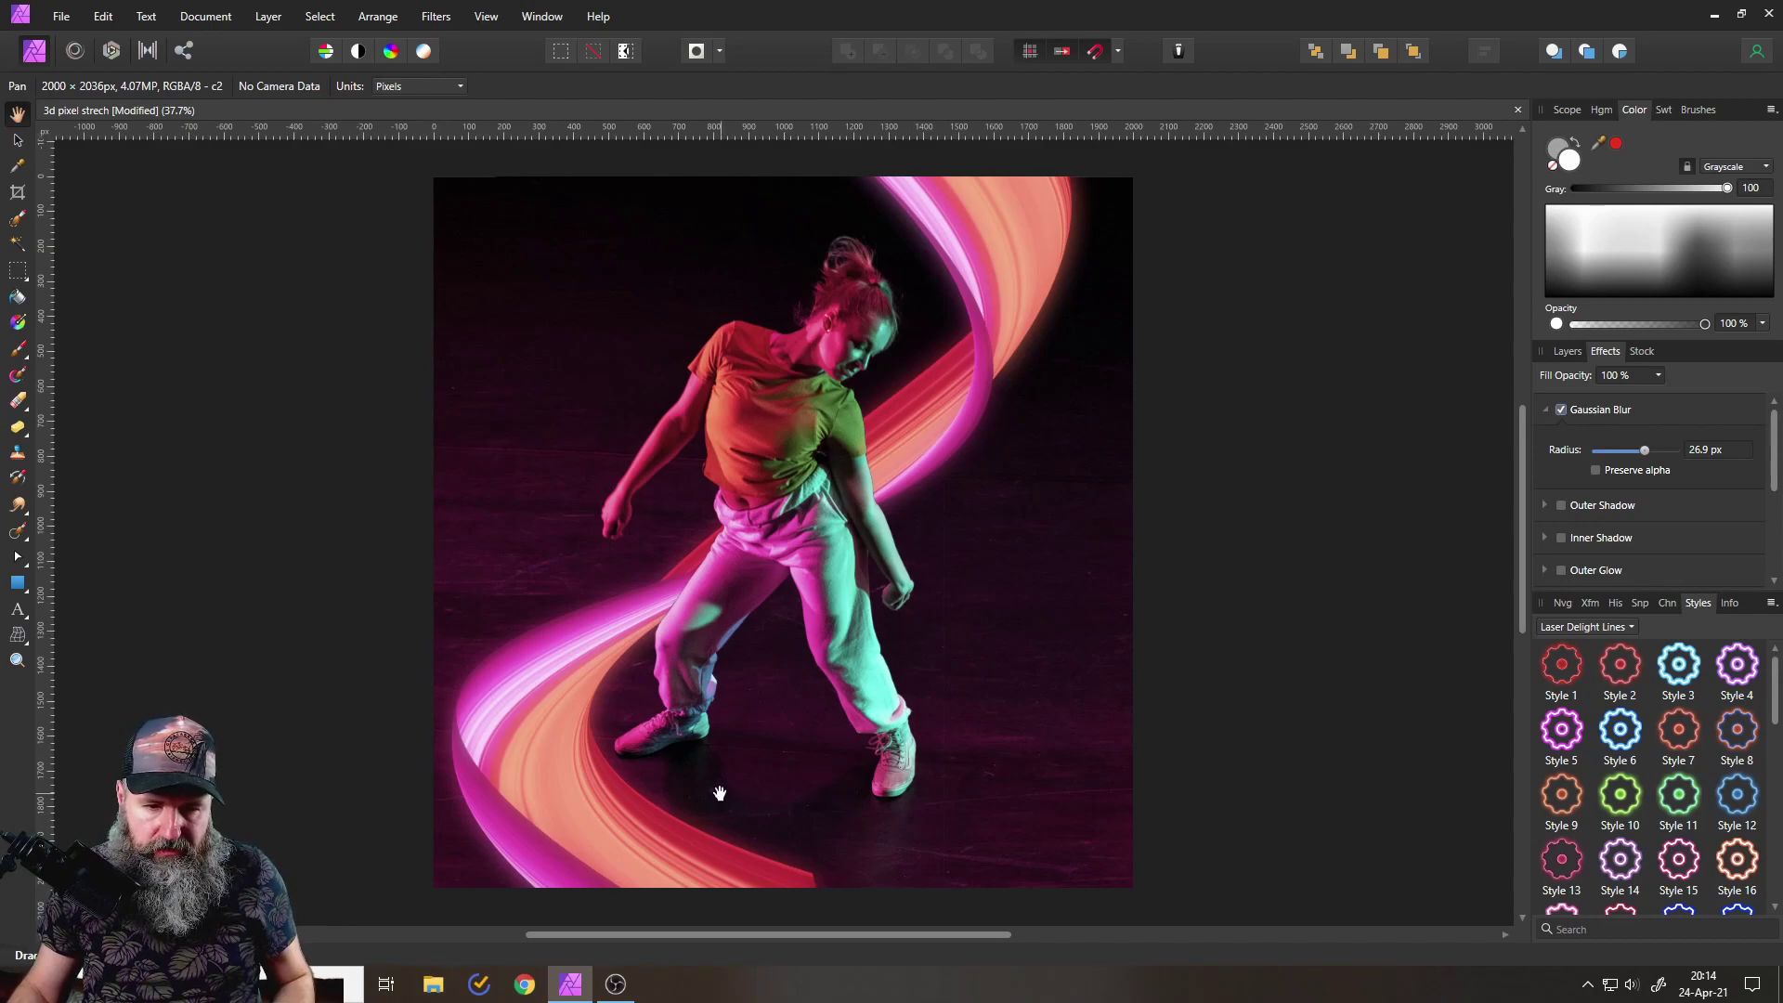
{"action": "left_click_drag", "start_coordinate": [716, 752], "coordinate": [742, 698]}
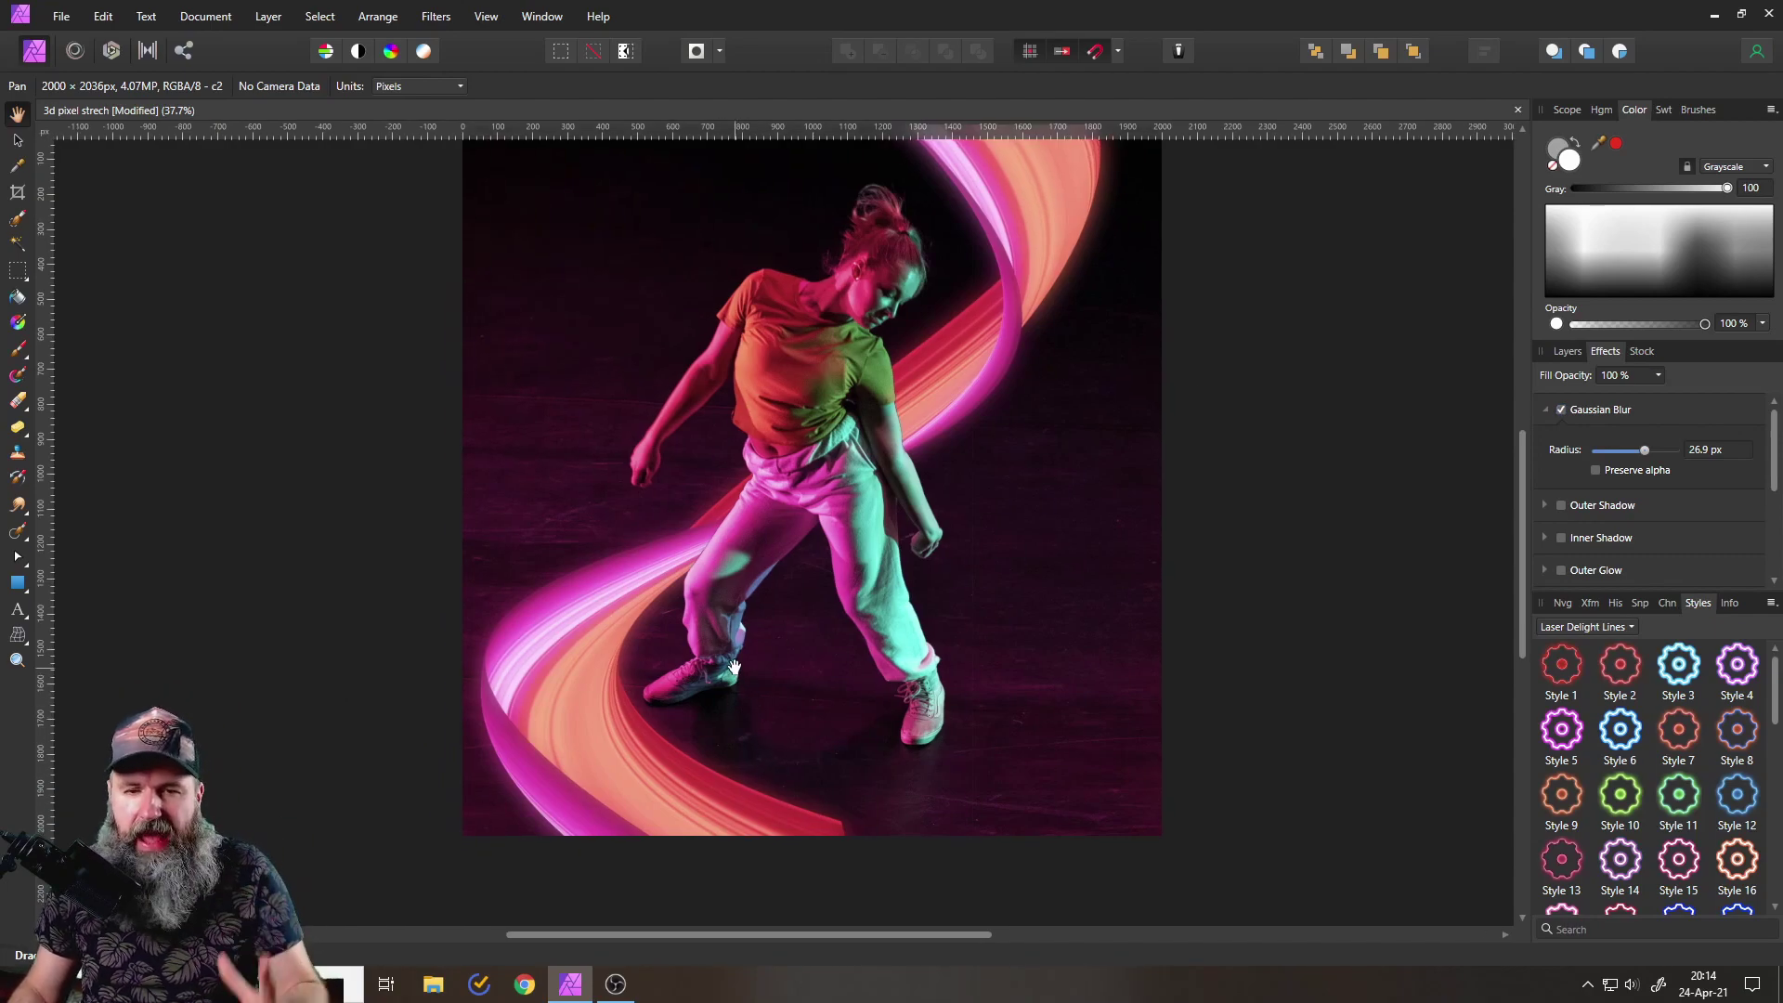
{"action": "left_click_drag", "start_coordinate": [1004, 494], "coordinate": [1022, 628]}
- Add an empty pixel layer above the group, name it 'D+G' and set it to Soft Light
{"action": "left_click", "coordinate": [1569, 356]}
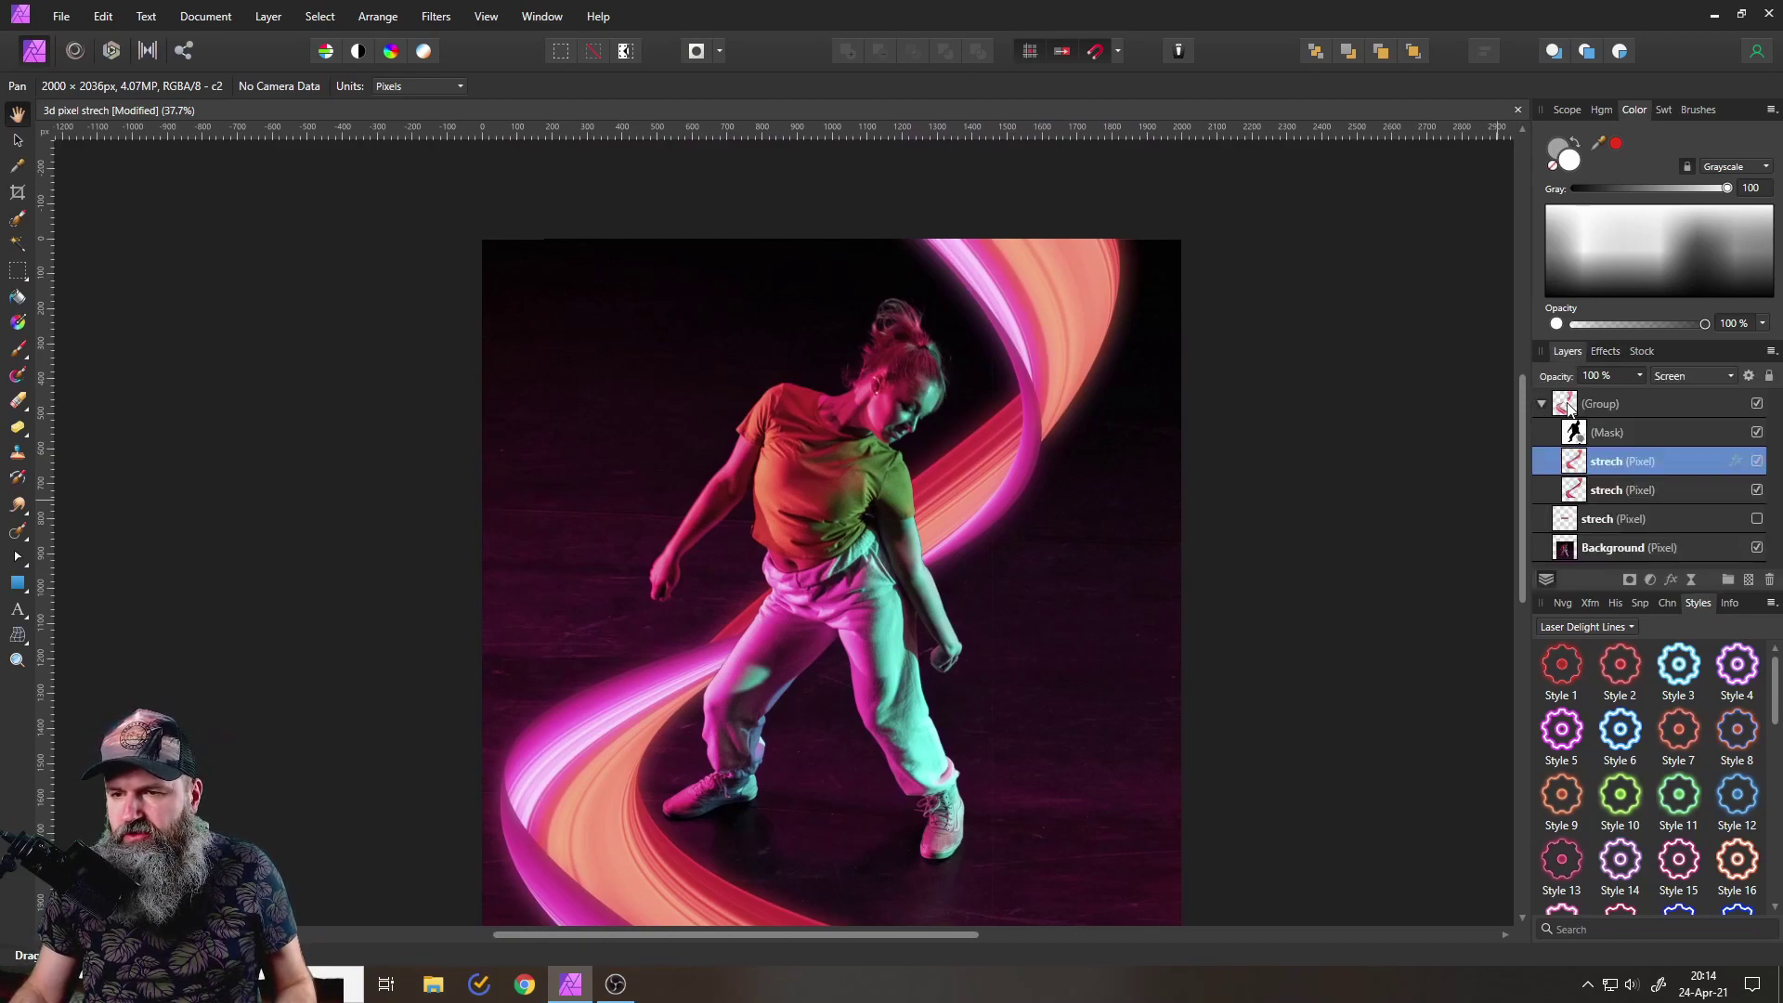
{"action": "left_click", "coordinate": [1616, 403]}
{"action": "left_click", "coordinate": [1748, 581]}
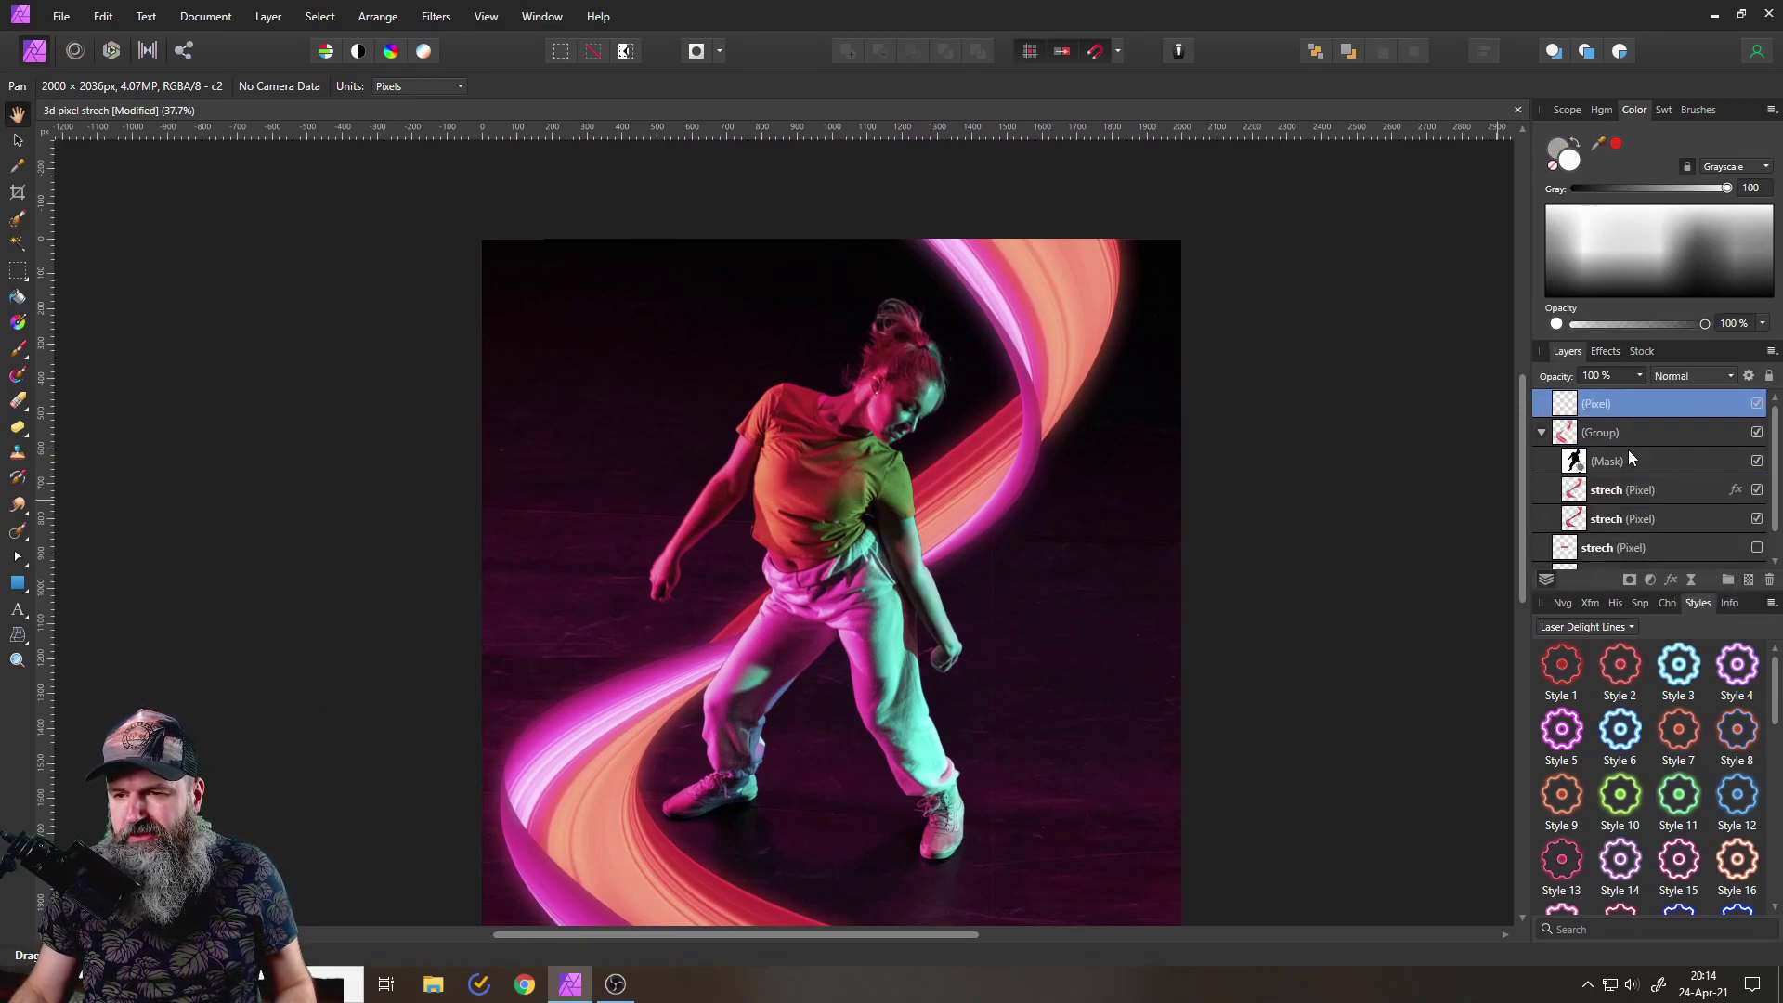
{"action": "double_click", "coordinate": [1605, 403]}
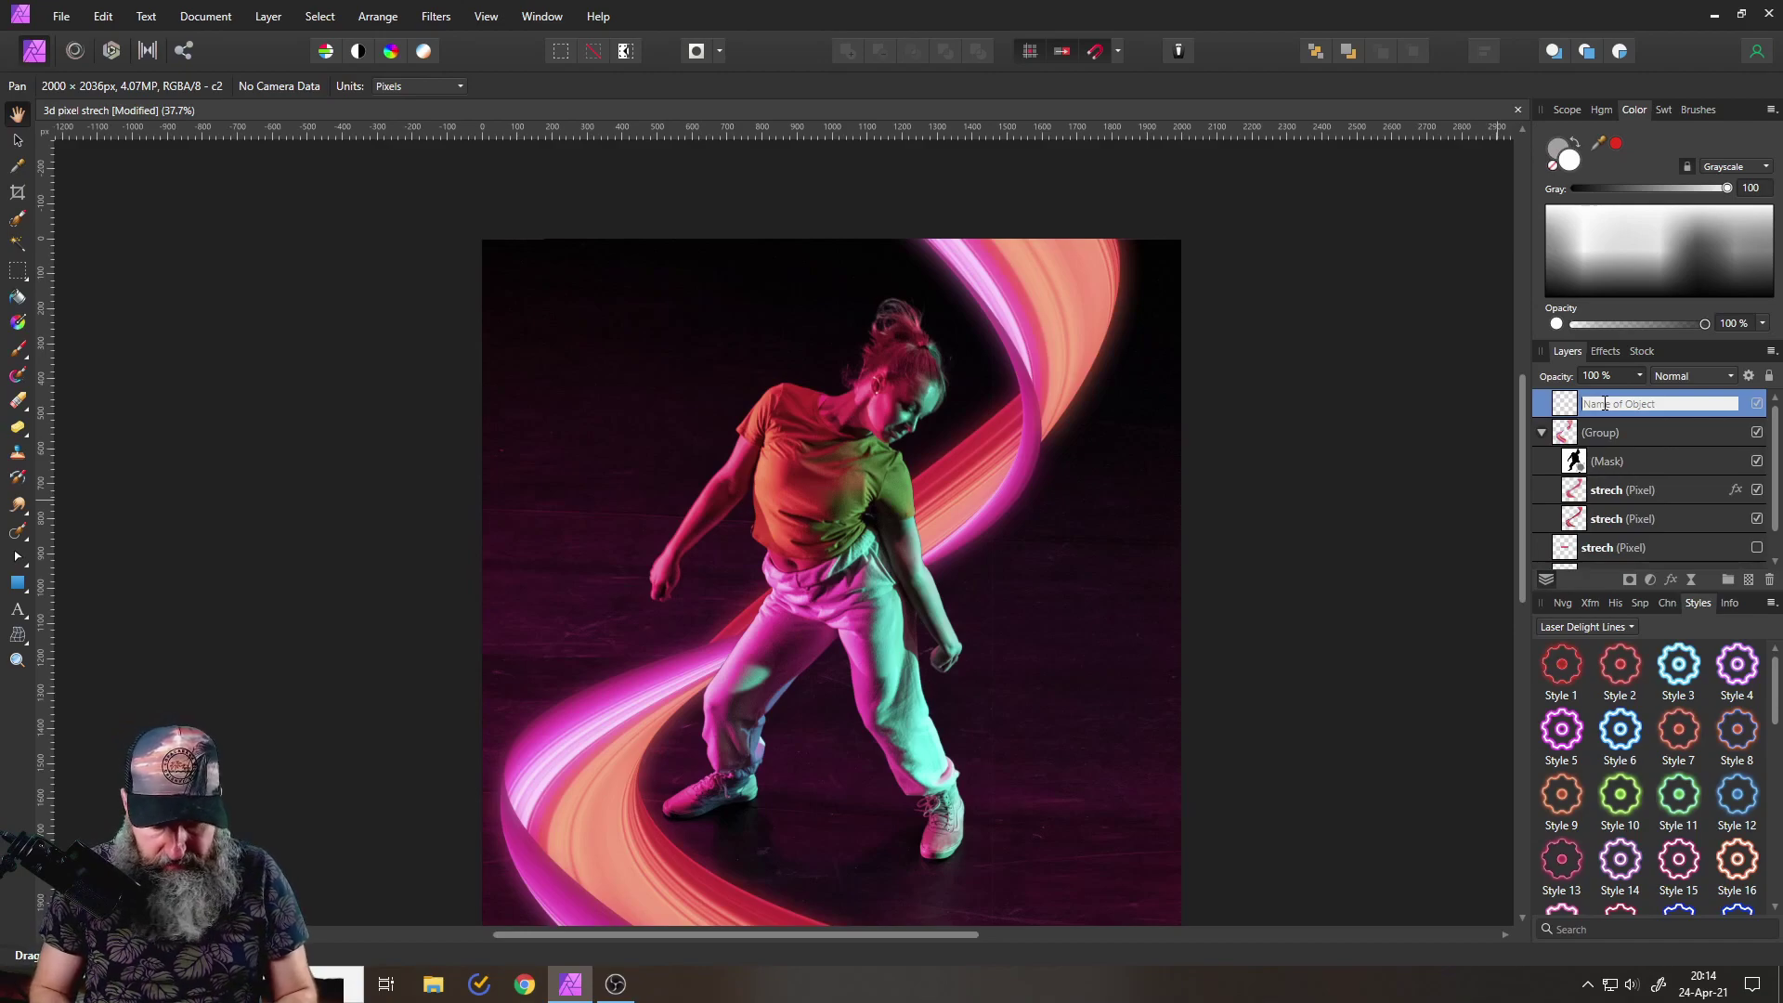
{"action": "type", "text": "D+G"}
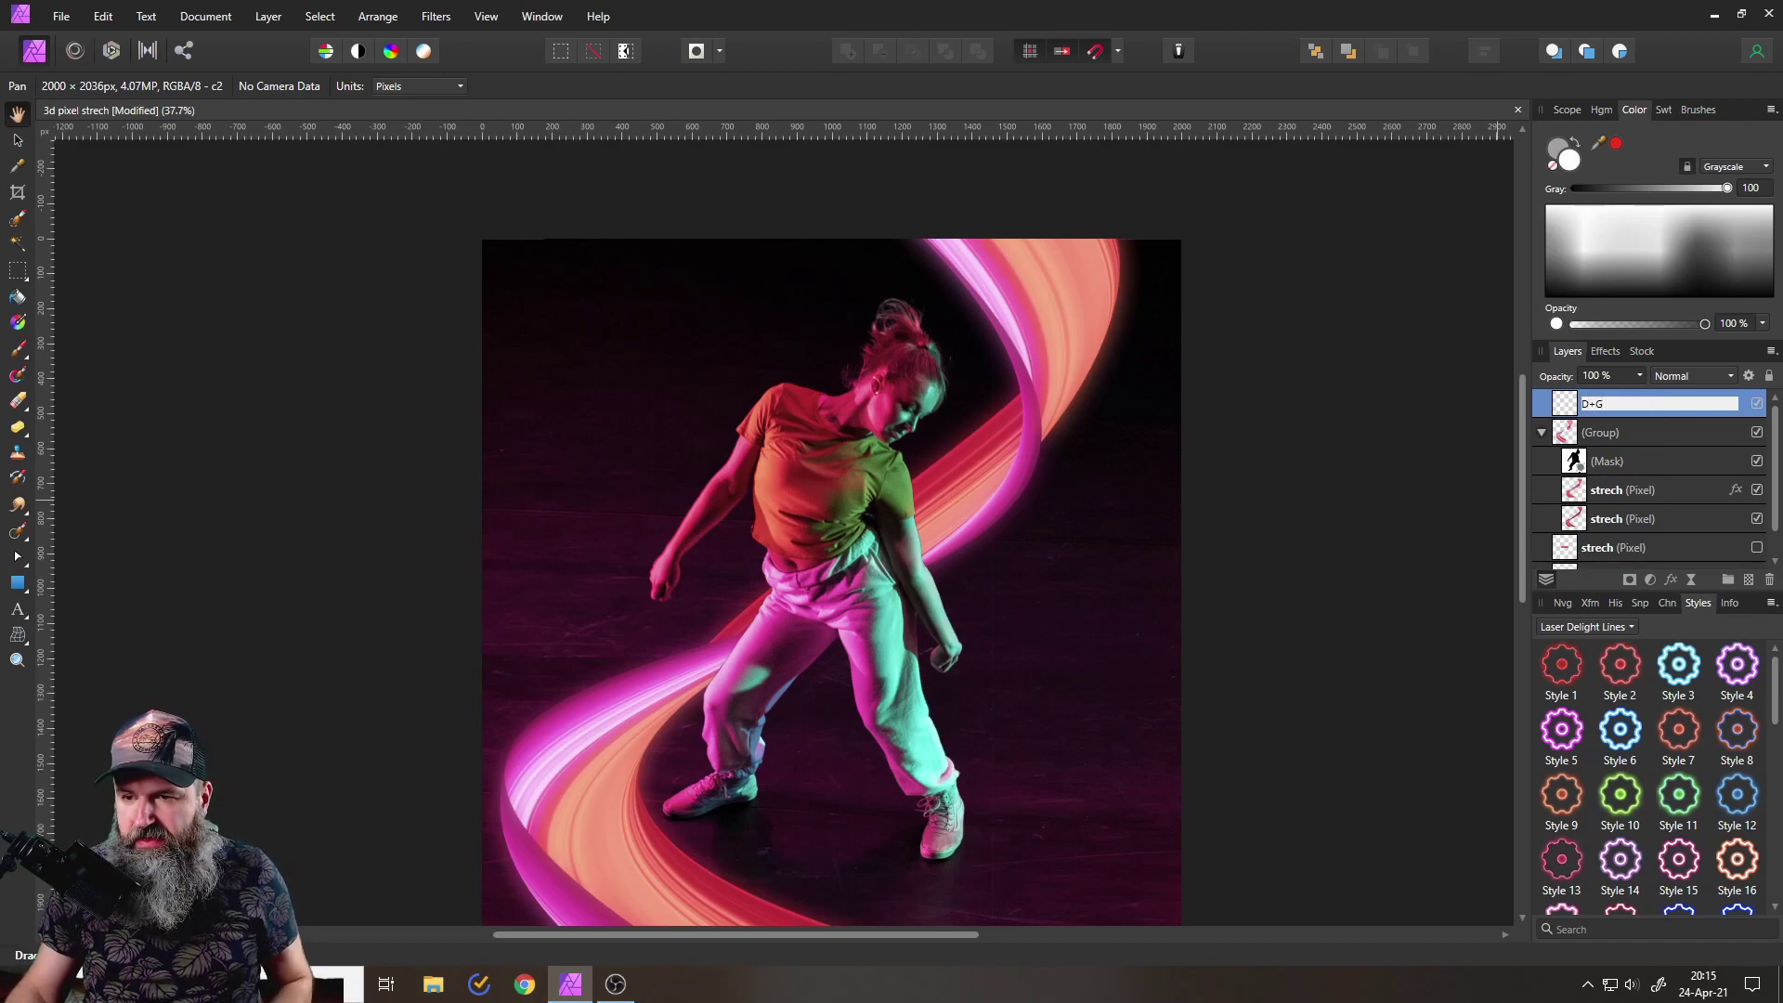
{"action": "key", "text": "Return"}
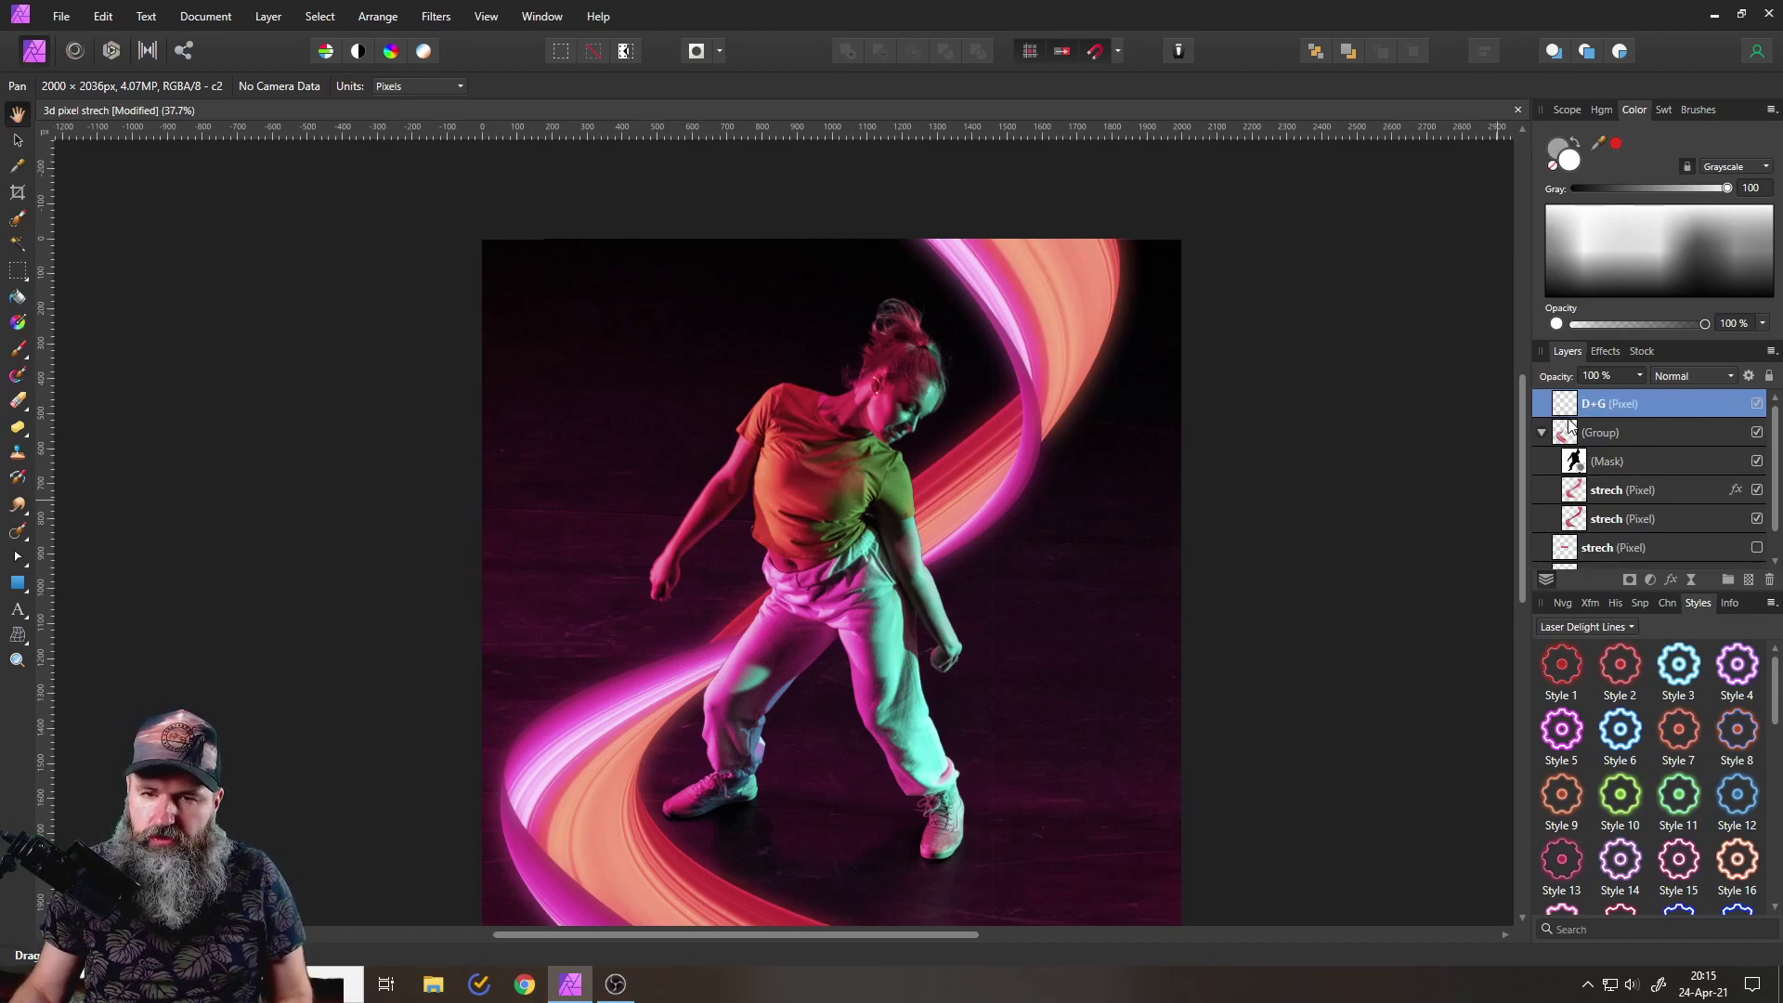
{"action": "left_click", "coordinate": [1688, 376]}
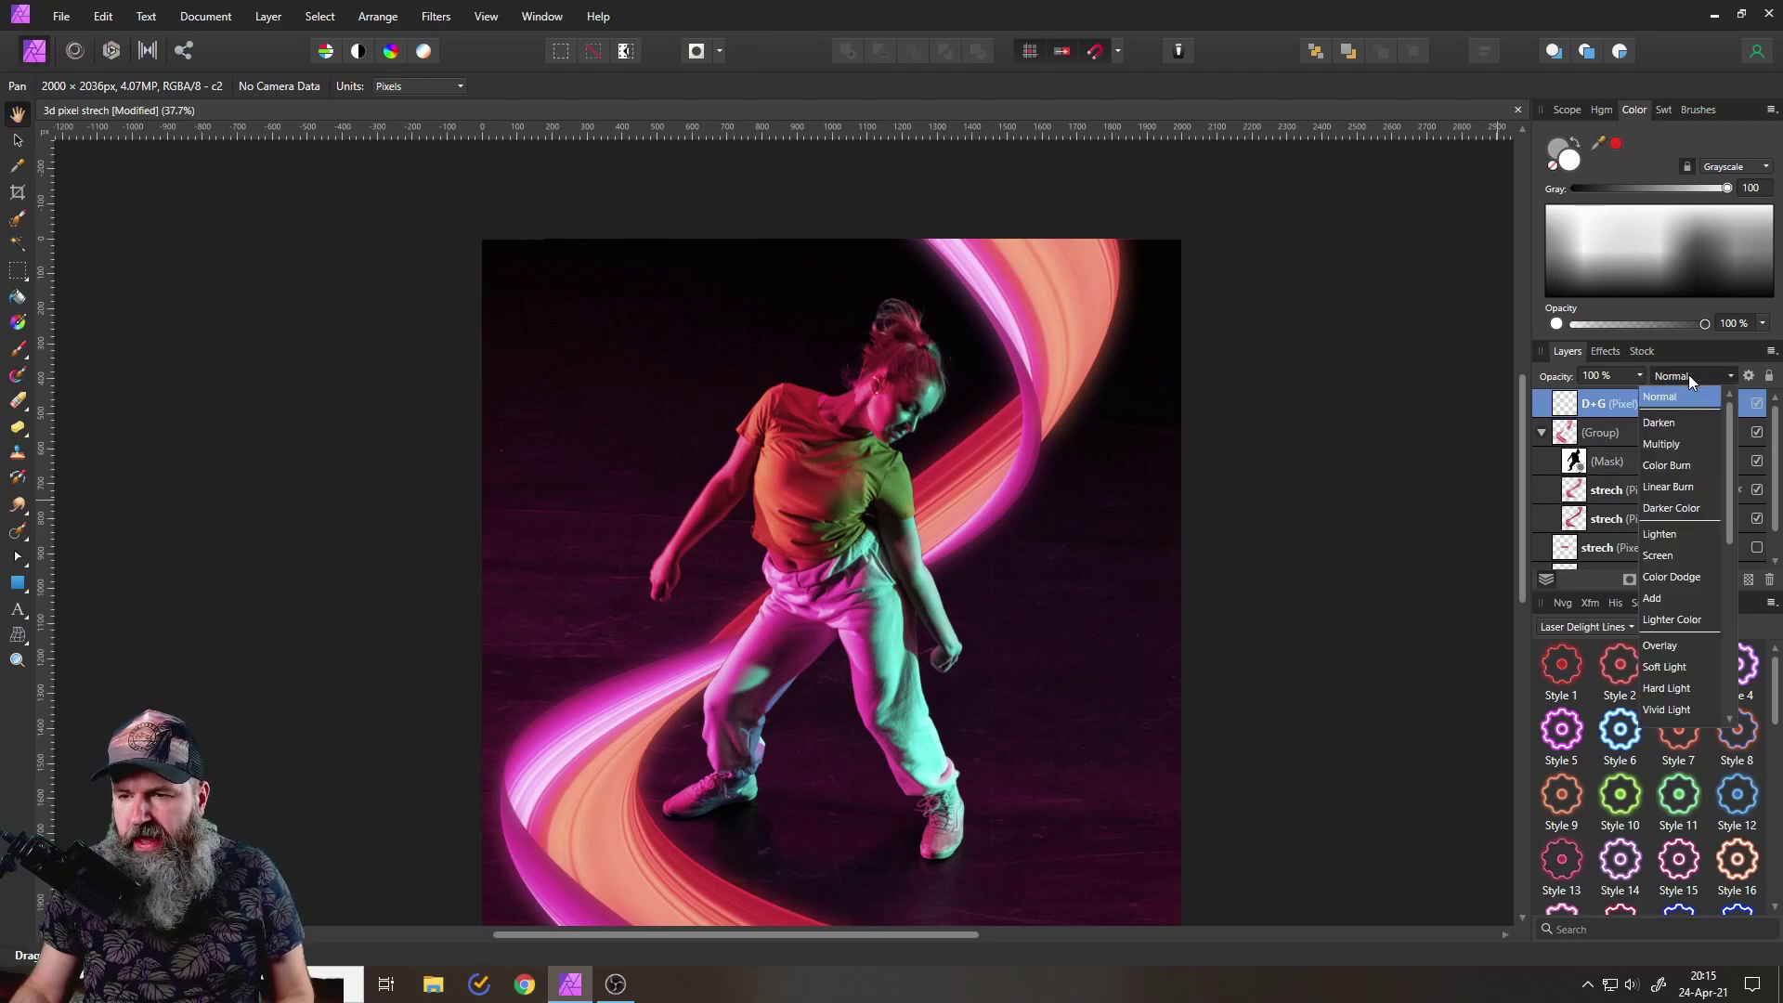
{"action": "left_click", "coordinate": [1668, 669]}
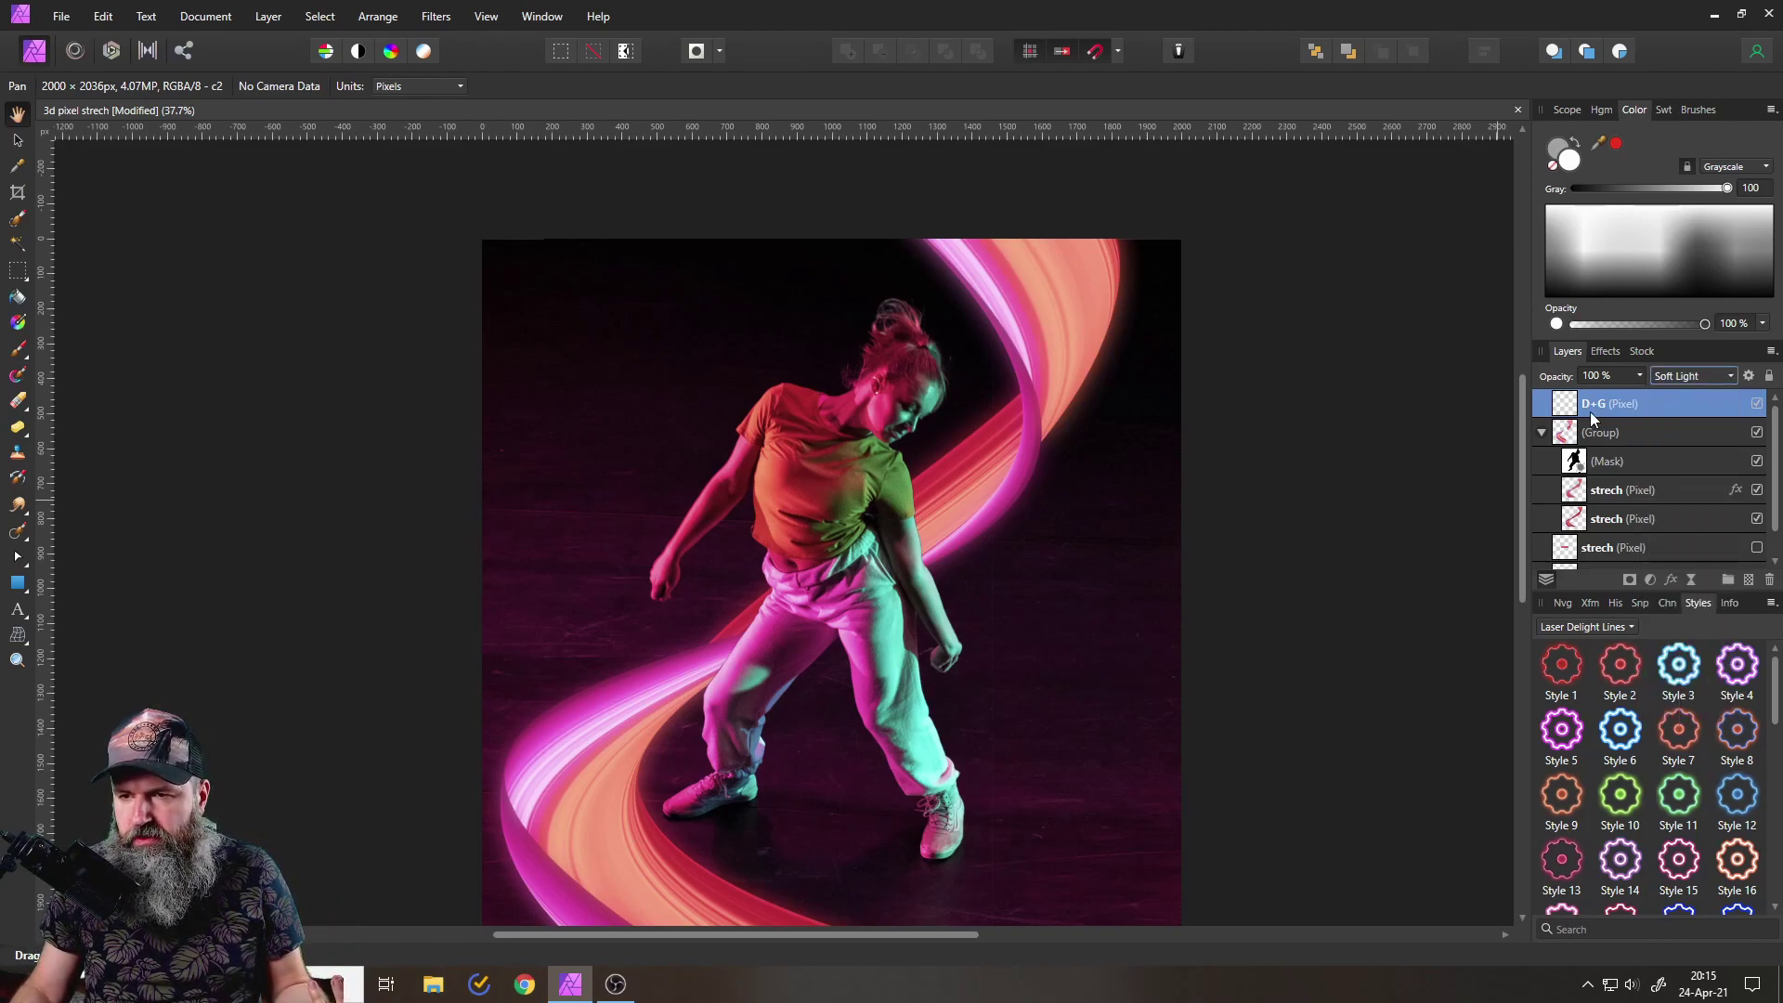
- Pick mid grey 888888 in the Color Chooser's Hue view and select the Paint Brush Tool
{"action": "double_click", "coordinate": [1553, 154]}
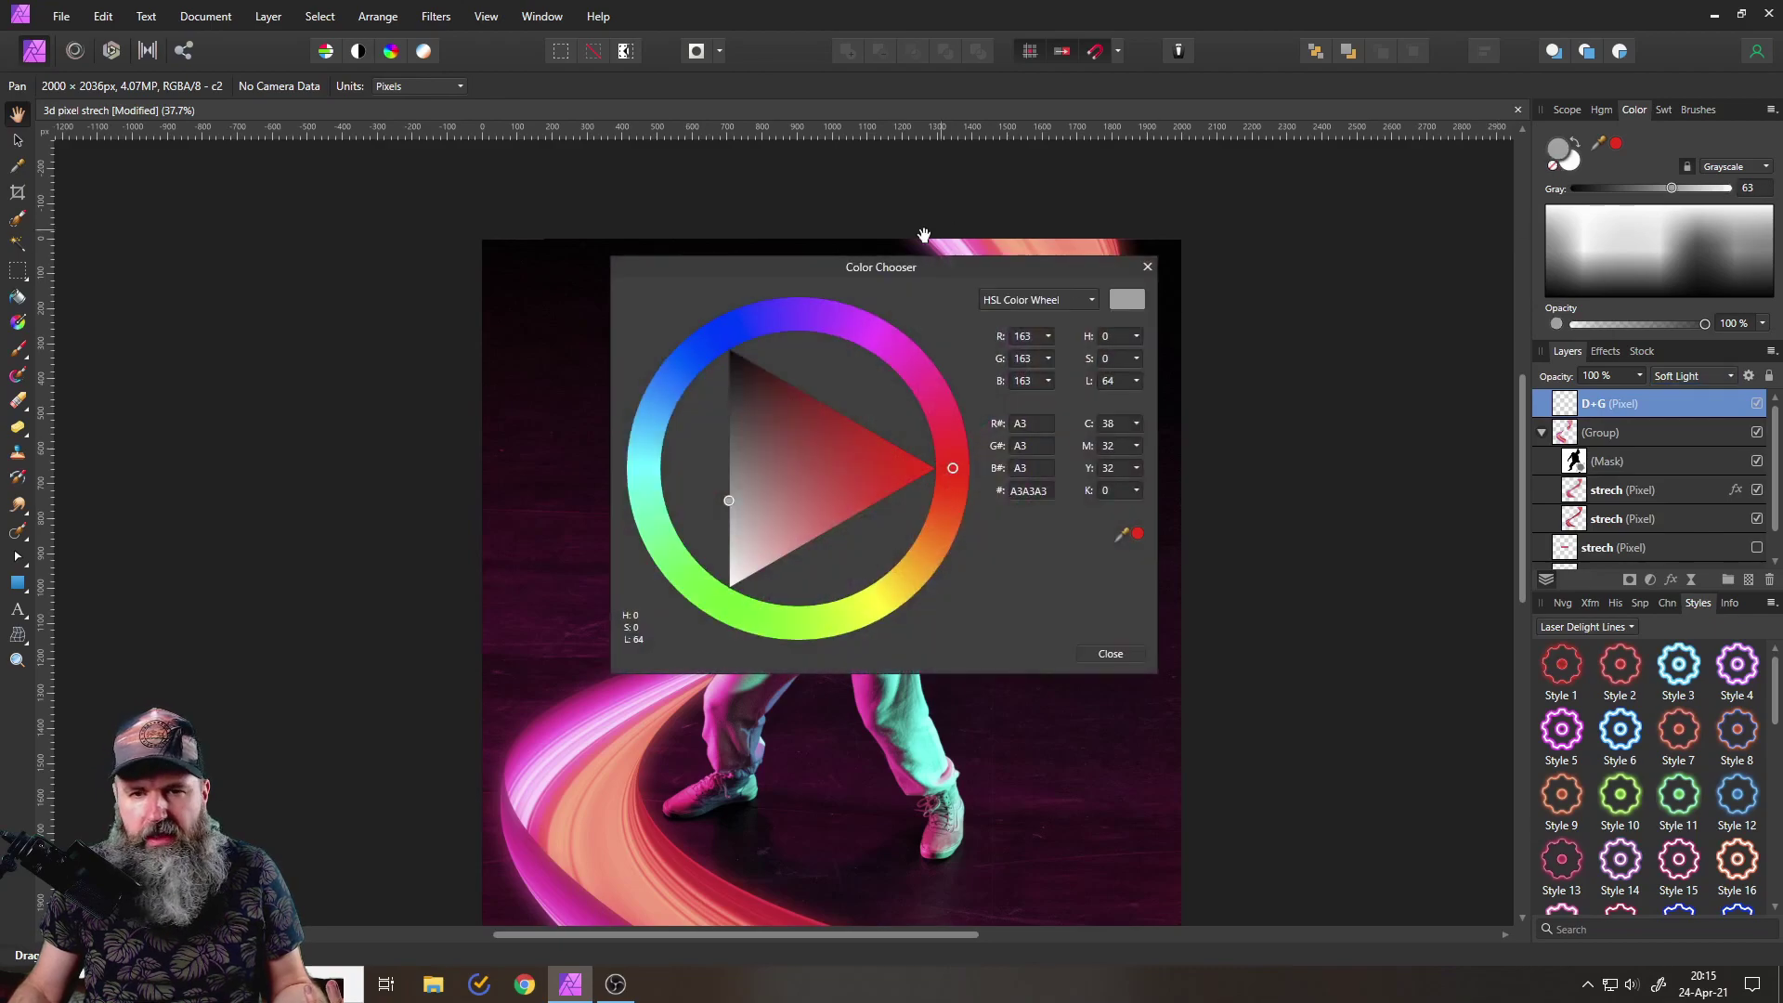
{"action": "left_click_drag", "start_coordinate": [961, 270], "coordinate": [1451, 237]}
{"action": "left_click", "coordinate": [1485, 271]}
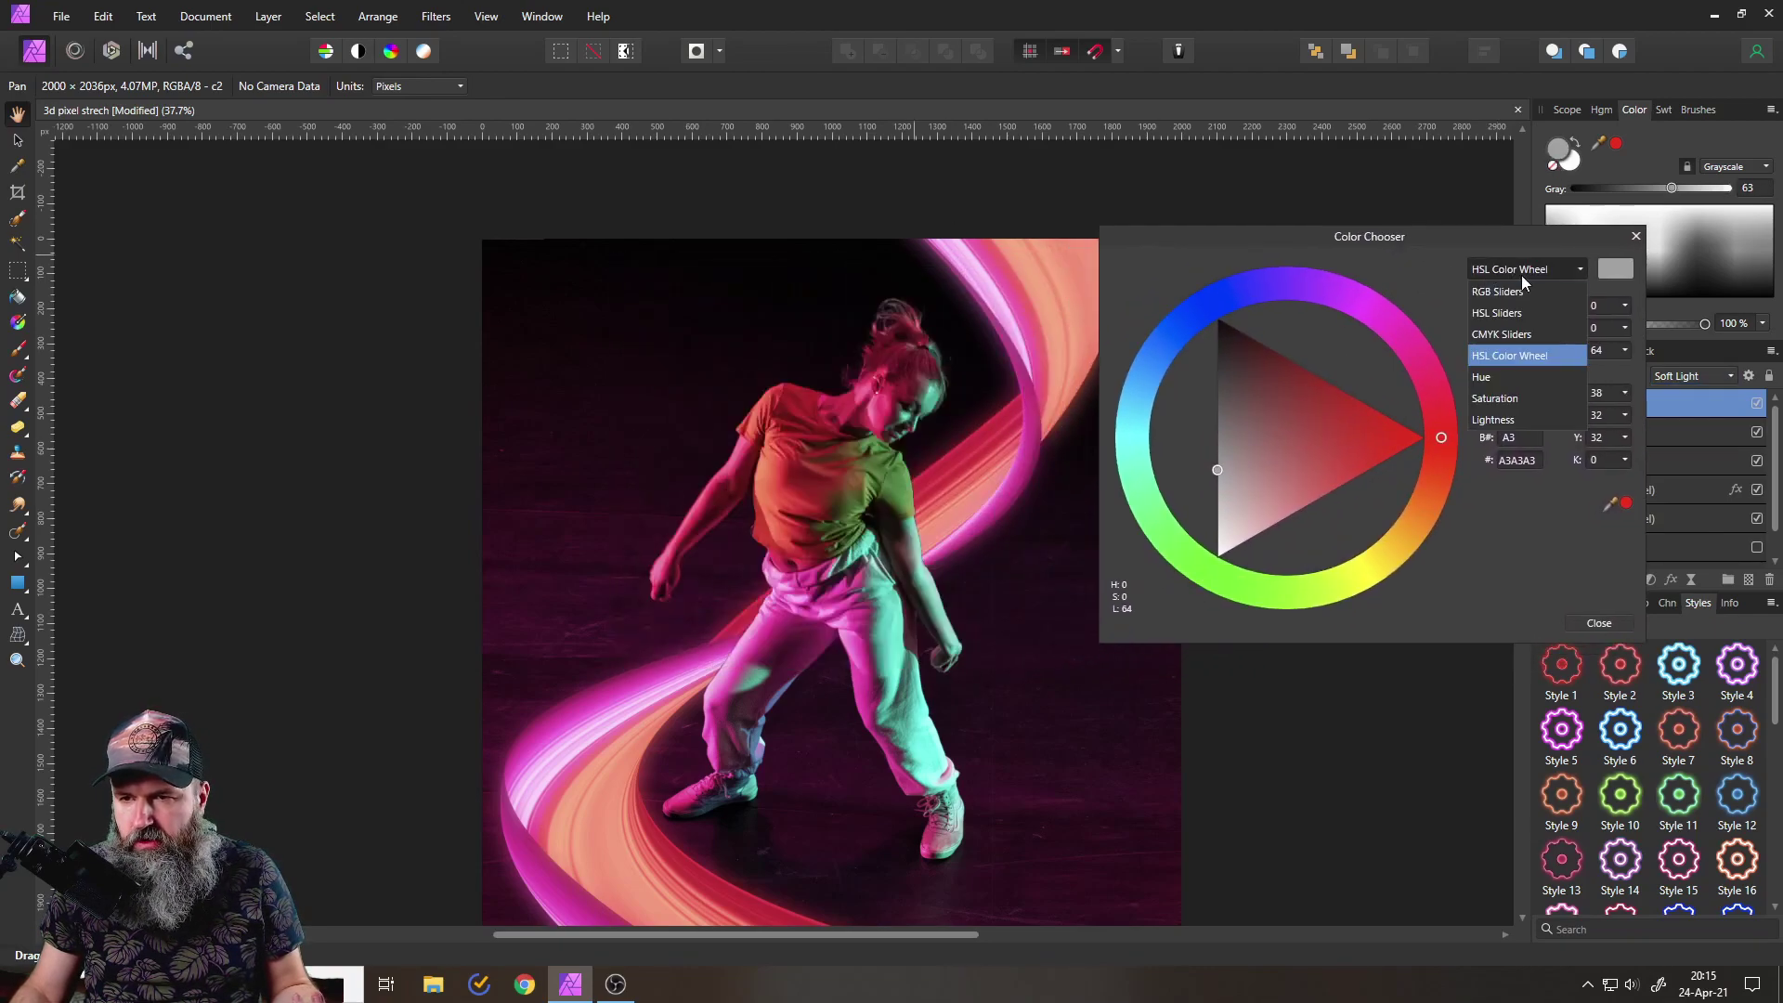
{"action": "left_click", "coordinate": [1497, 292]}
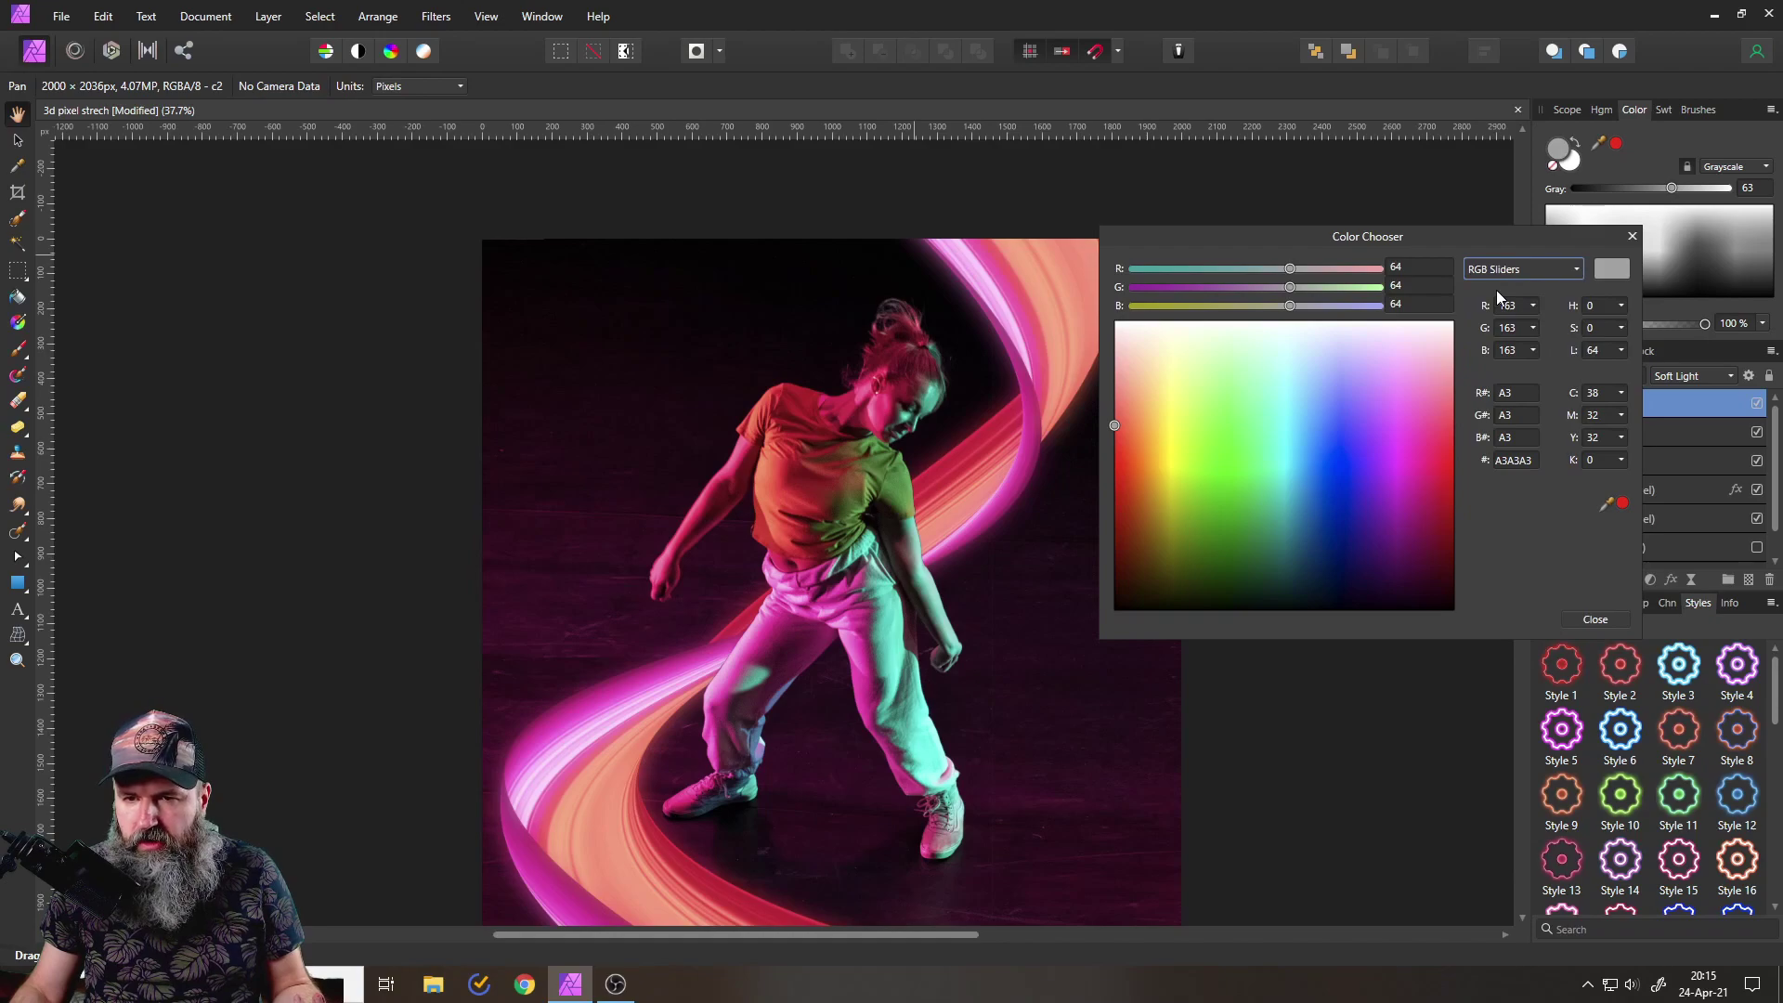
{"action": "left_click", "coordinate": [1503, 269]}
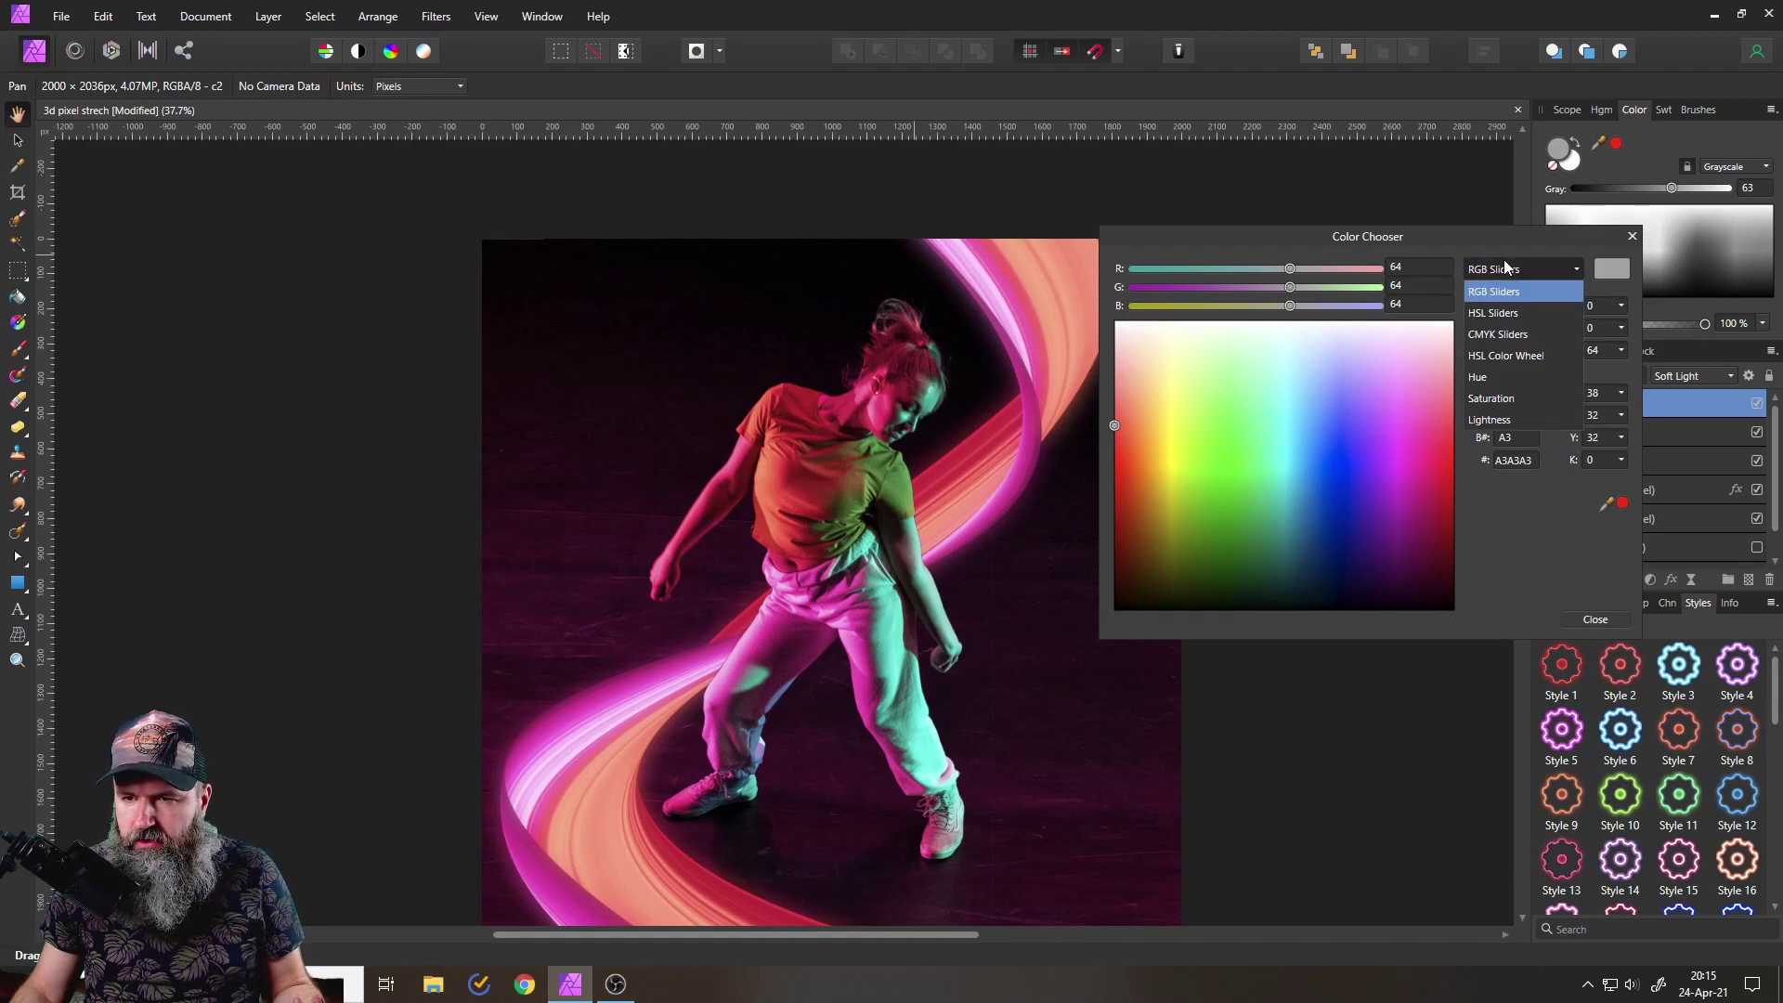
{"action": "left_click", "coordinate": [1496, 379]}
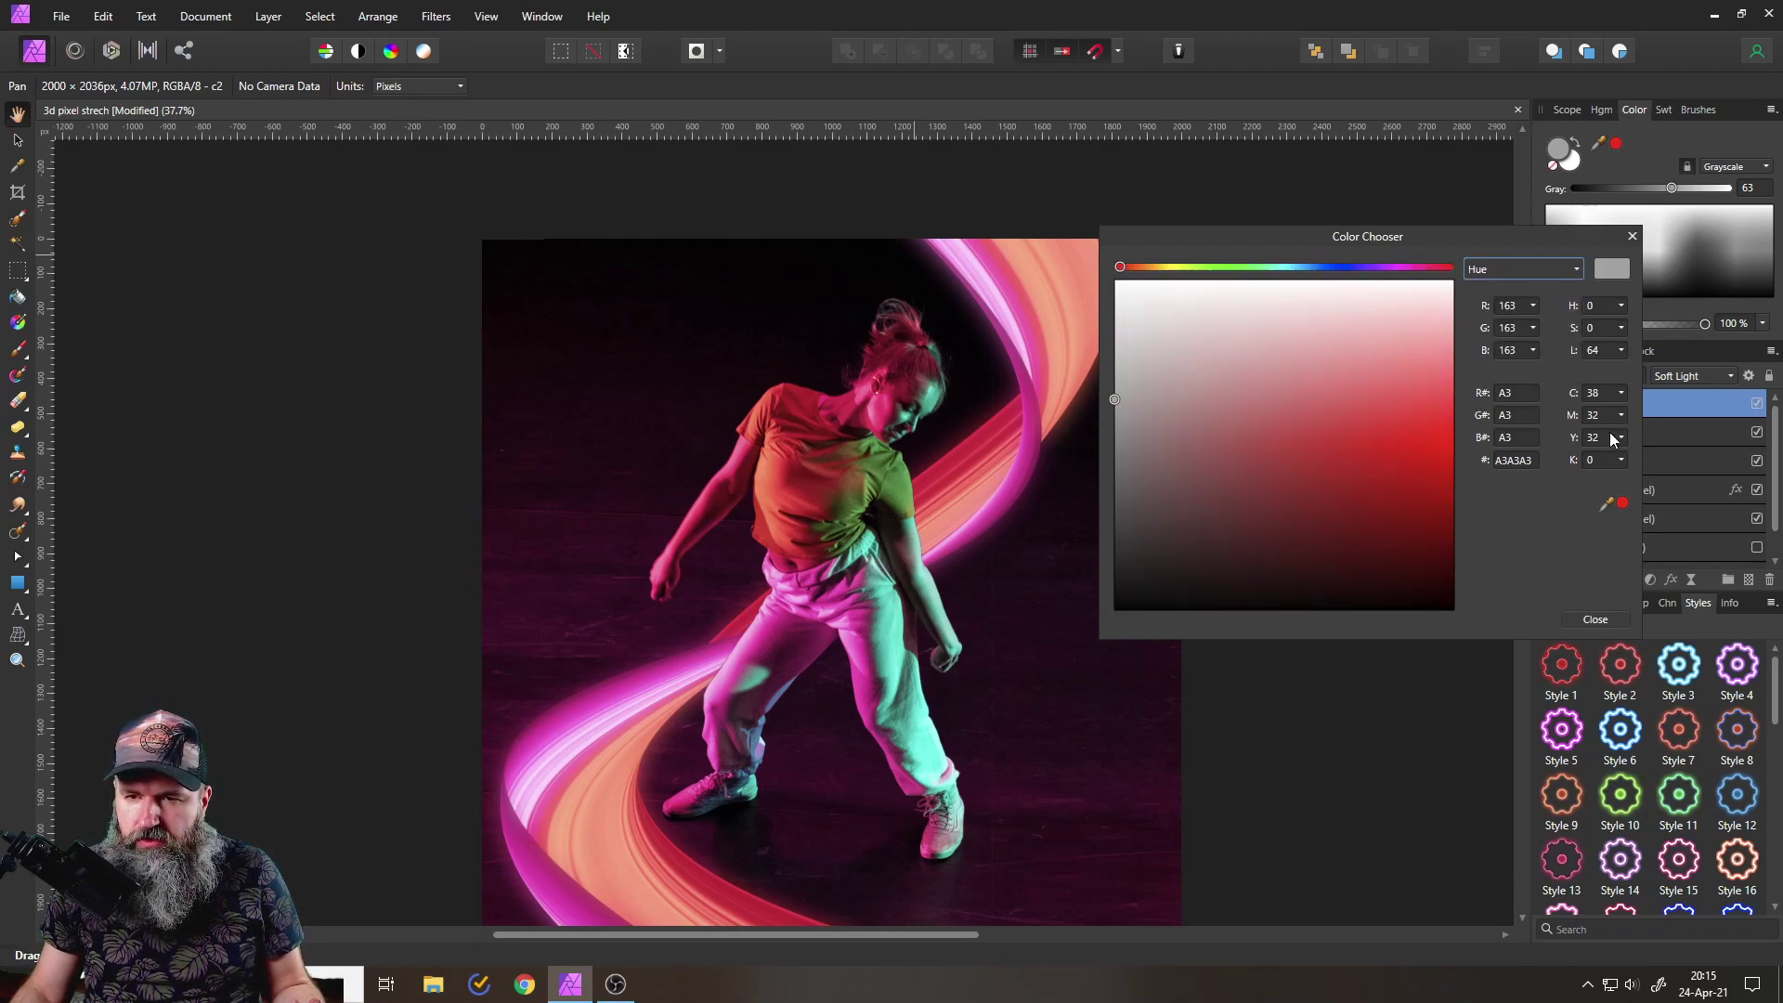
{"action": "left_click_drag", "start_coordinate": [1208, 240], "coordinate": [1388, 228]}
{"action": "left_click", "coordinate": [1292, 388]}
{"action": "mouse_move", "coordinate": [1289, 375]}
{"action": "left_mouse_down"}
{"action": "mouse_move", "coordinate": [1274, 595]}
{"action": "mouse_move", "coordinate": [1250, 379]}
{"action": "mouse_move", "coordinate": [1256, 420]}
{"action": "left_mouse_up"}
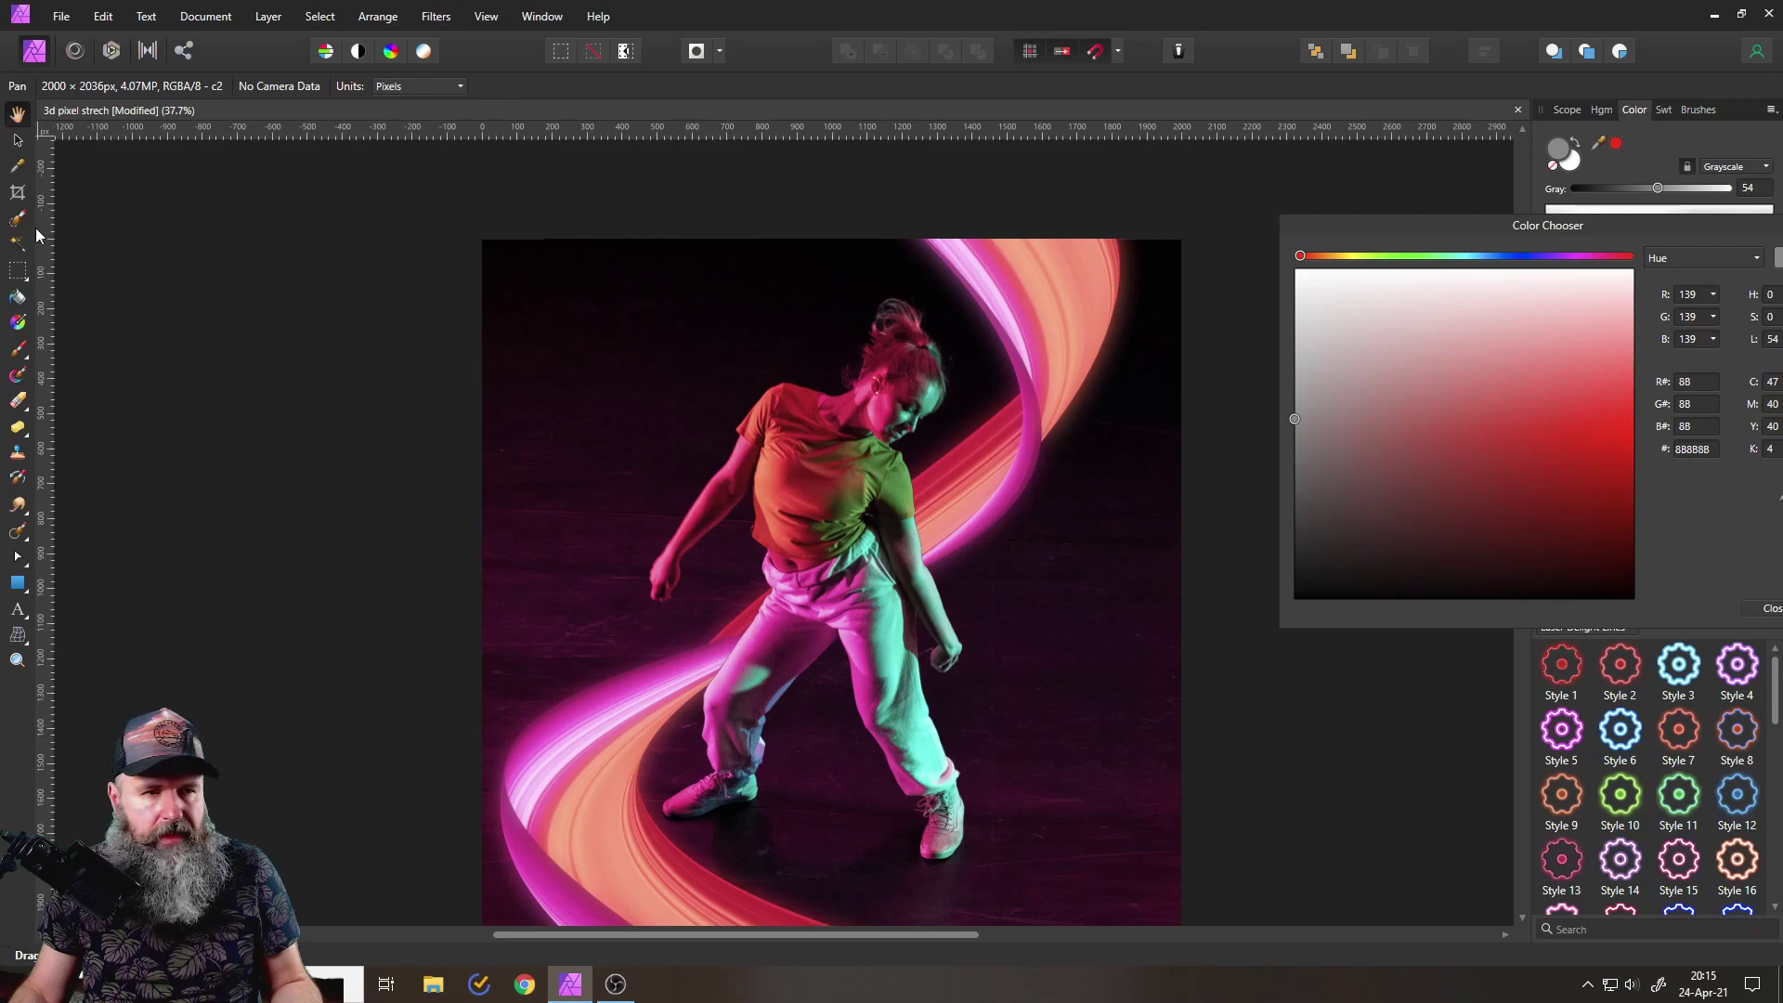
{"action": "left_click", "coordinate": [18, 348]}
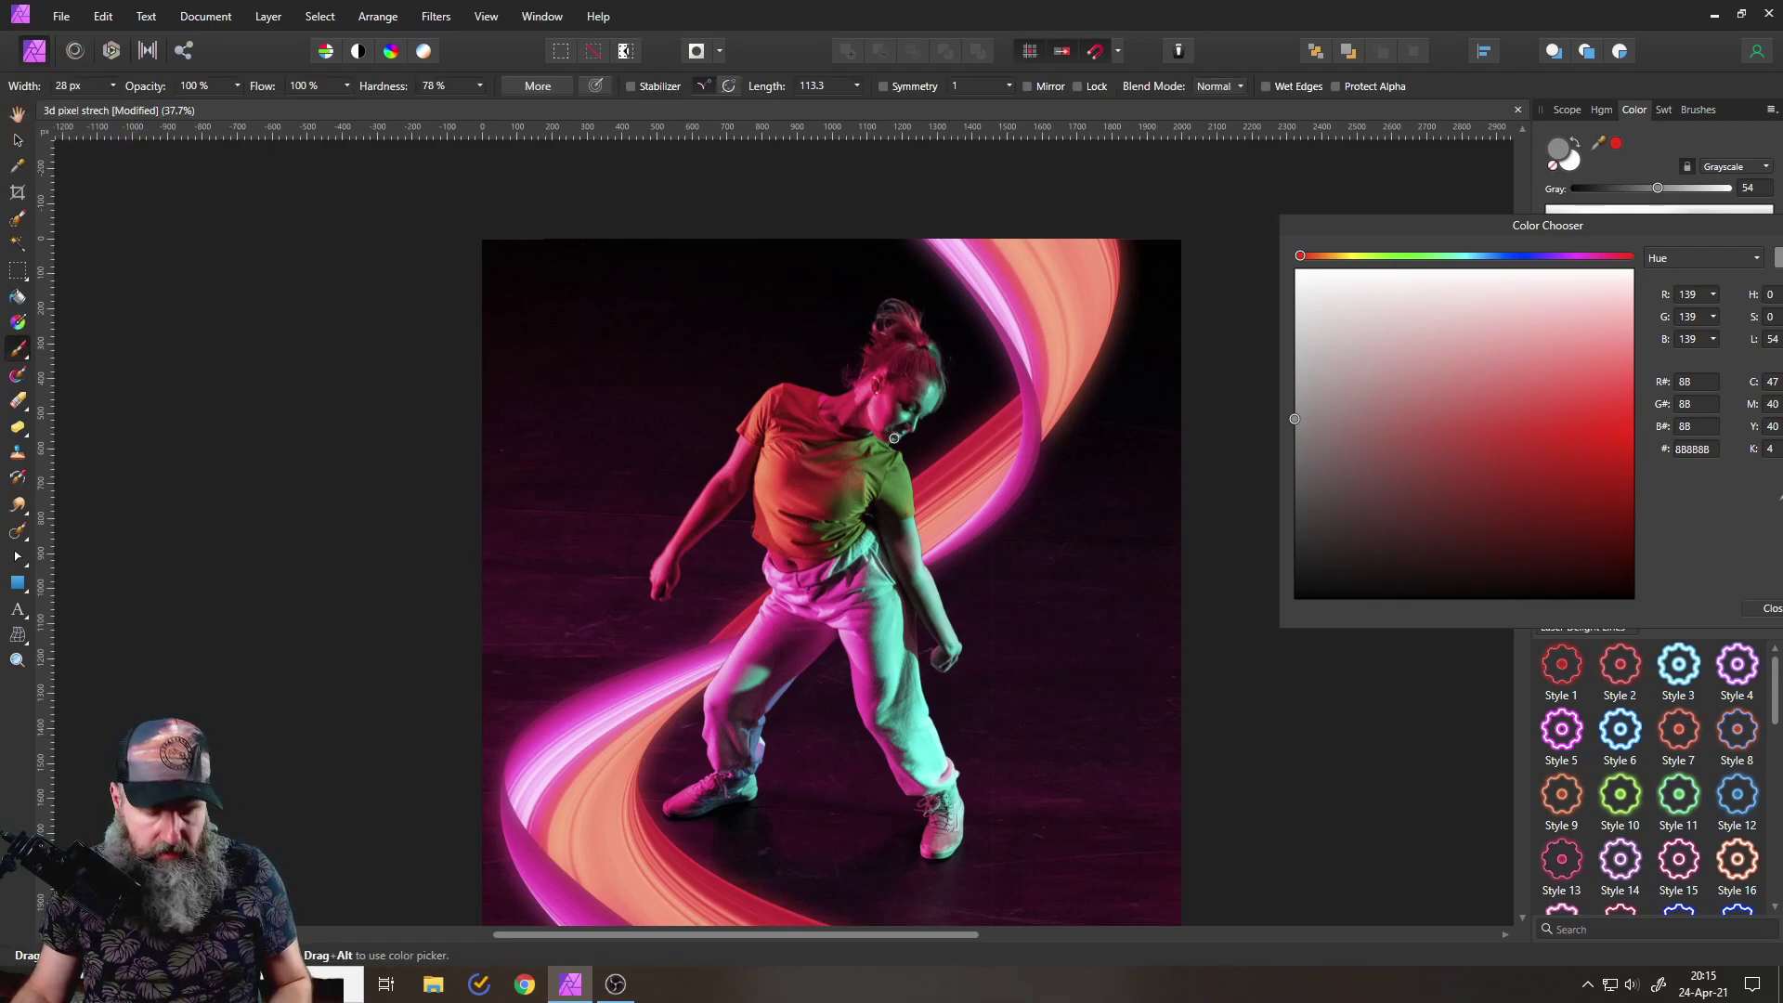
- Make the brush 324.3 px wide, 14% hardness, 25% opacity, in dark grey RGB 54
{"action": "left_click_drag", "start_coordinate": [886, 423], "coordinate": [898, 425]}
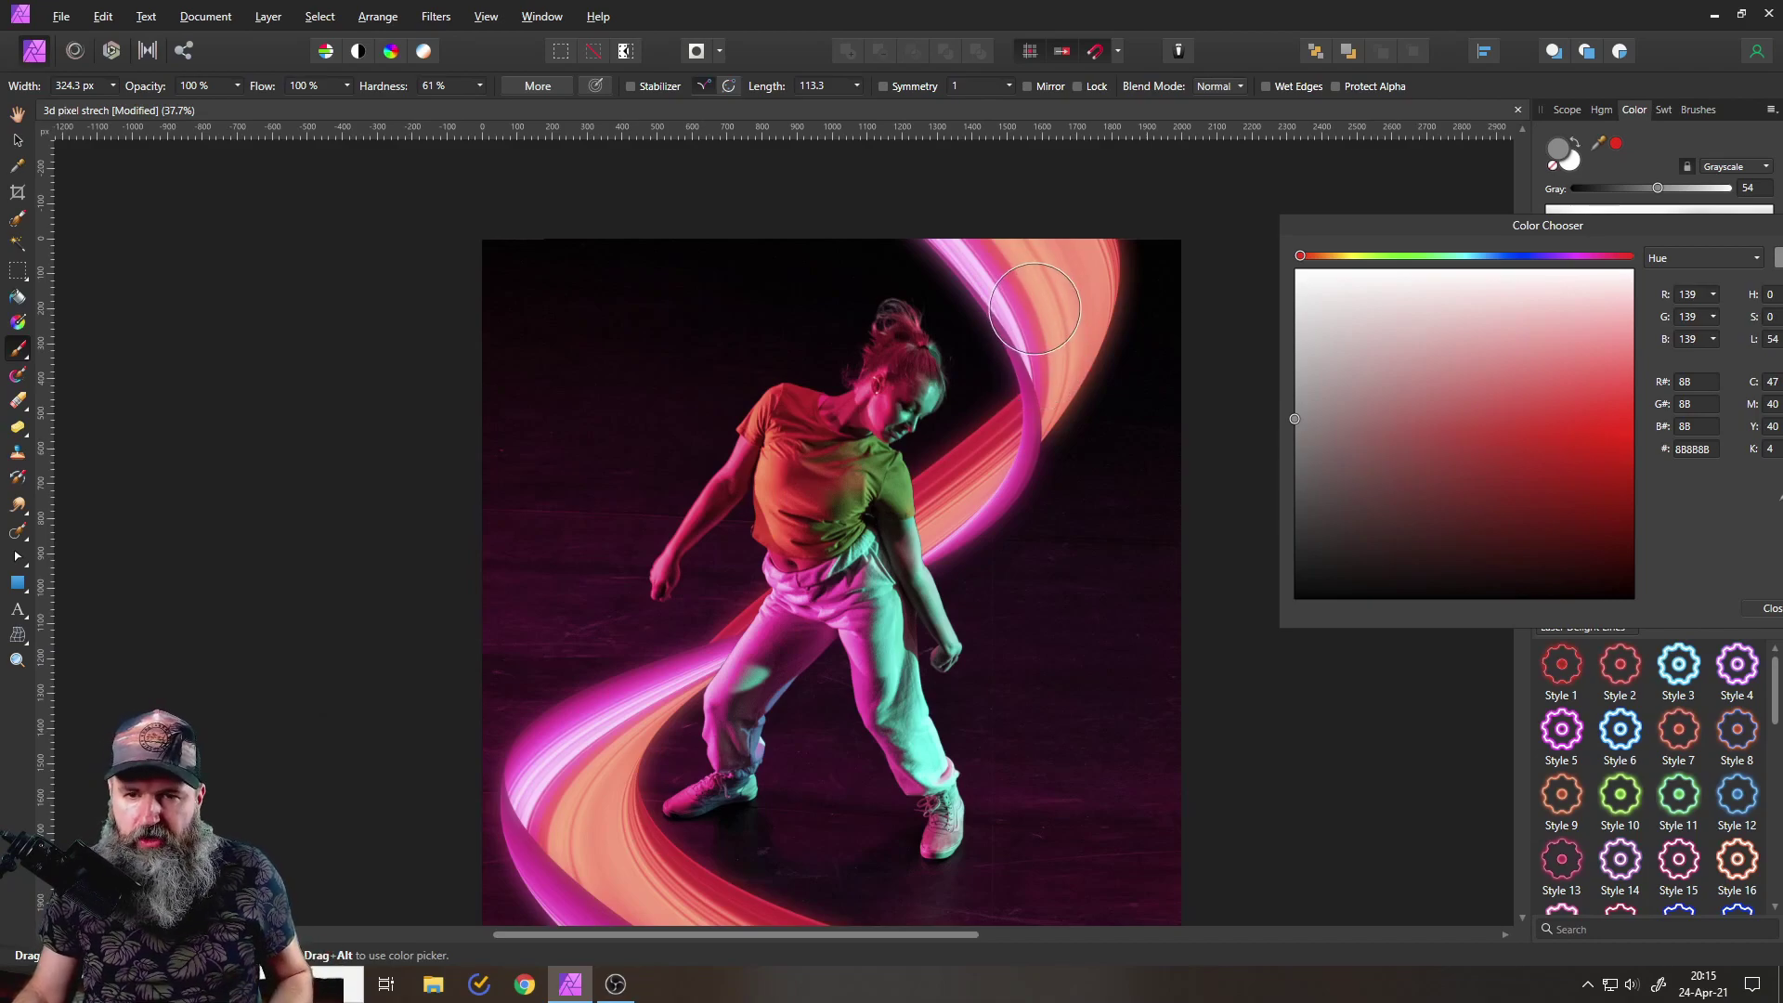
{"action": "scroll", "coordinate": [1039, 358], "scroll_direction": "up", "scroll_amount": 3}
{"action": "left_click_drag", "start_coordinate": [1295, 455], "coordinate": [1274, 520]}
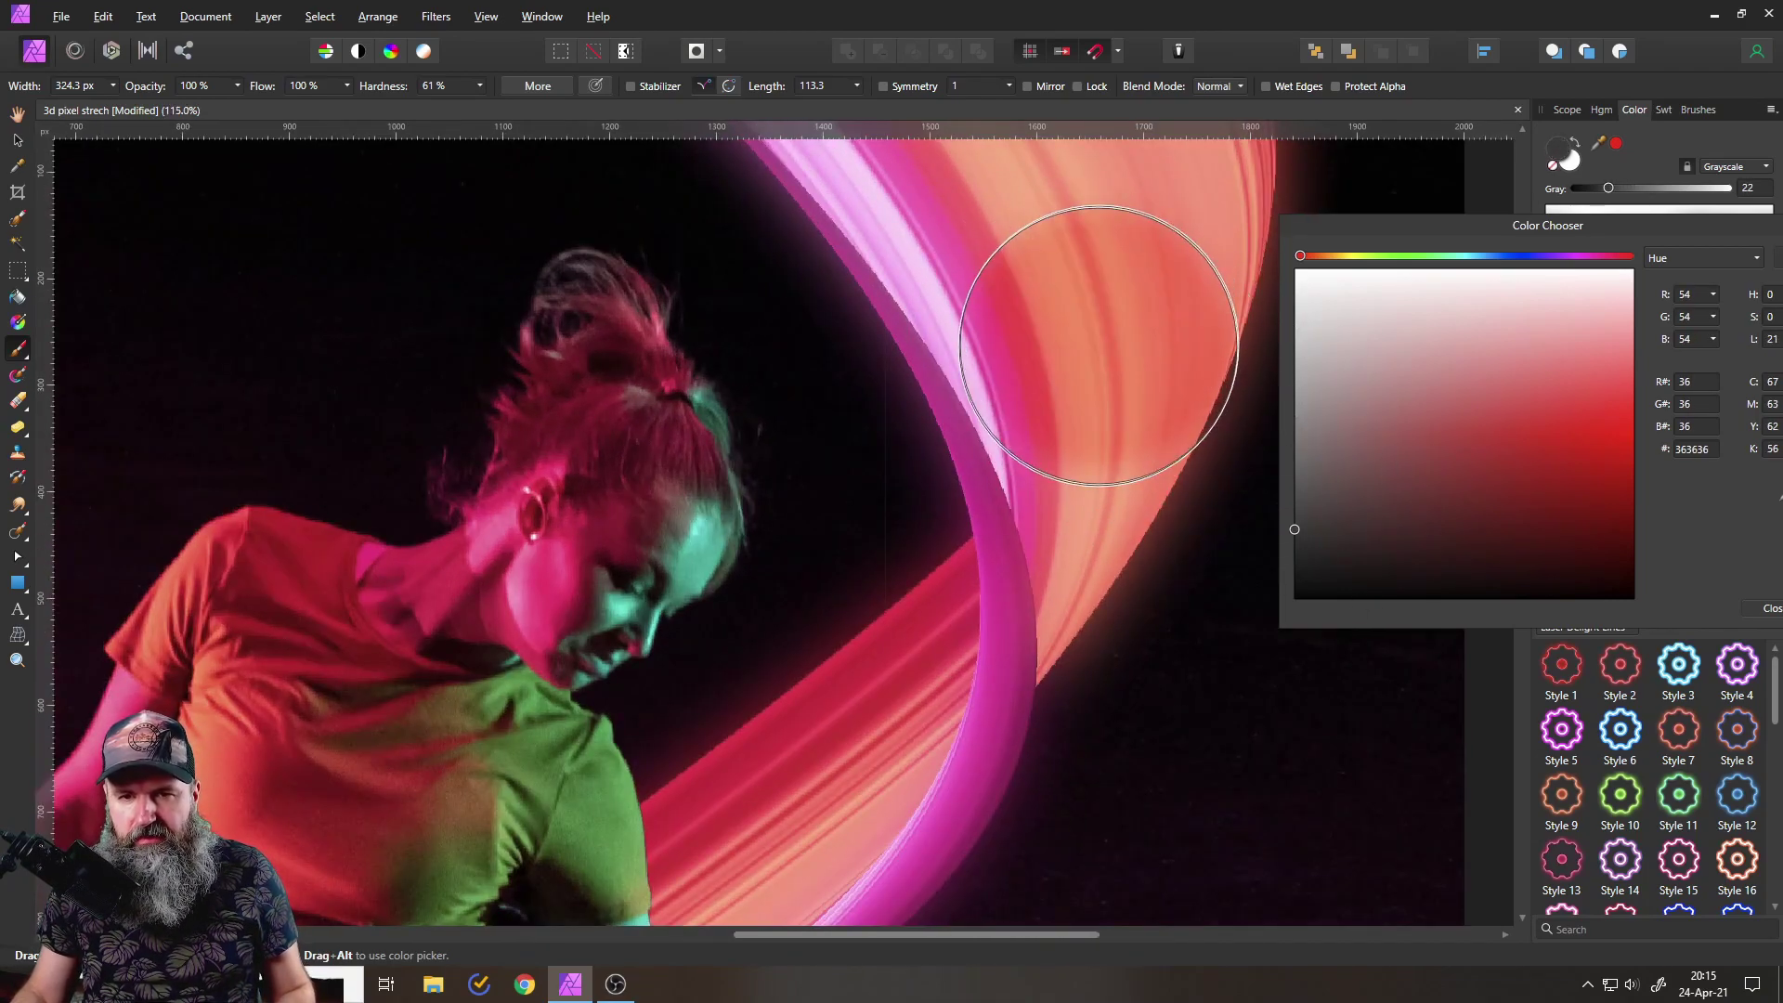
{"action": "scroll", "coordinate": [1070, 466], "scroll_direction": "down", "scroll_amount": 2}
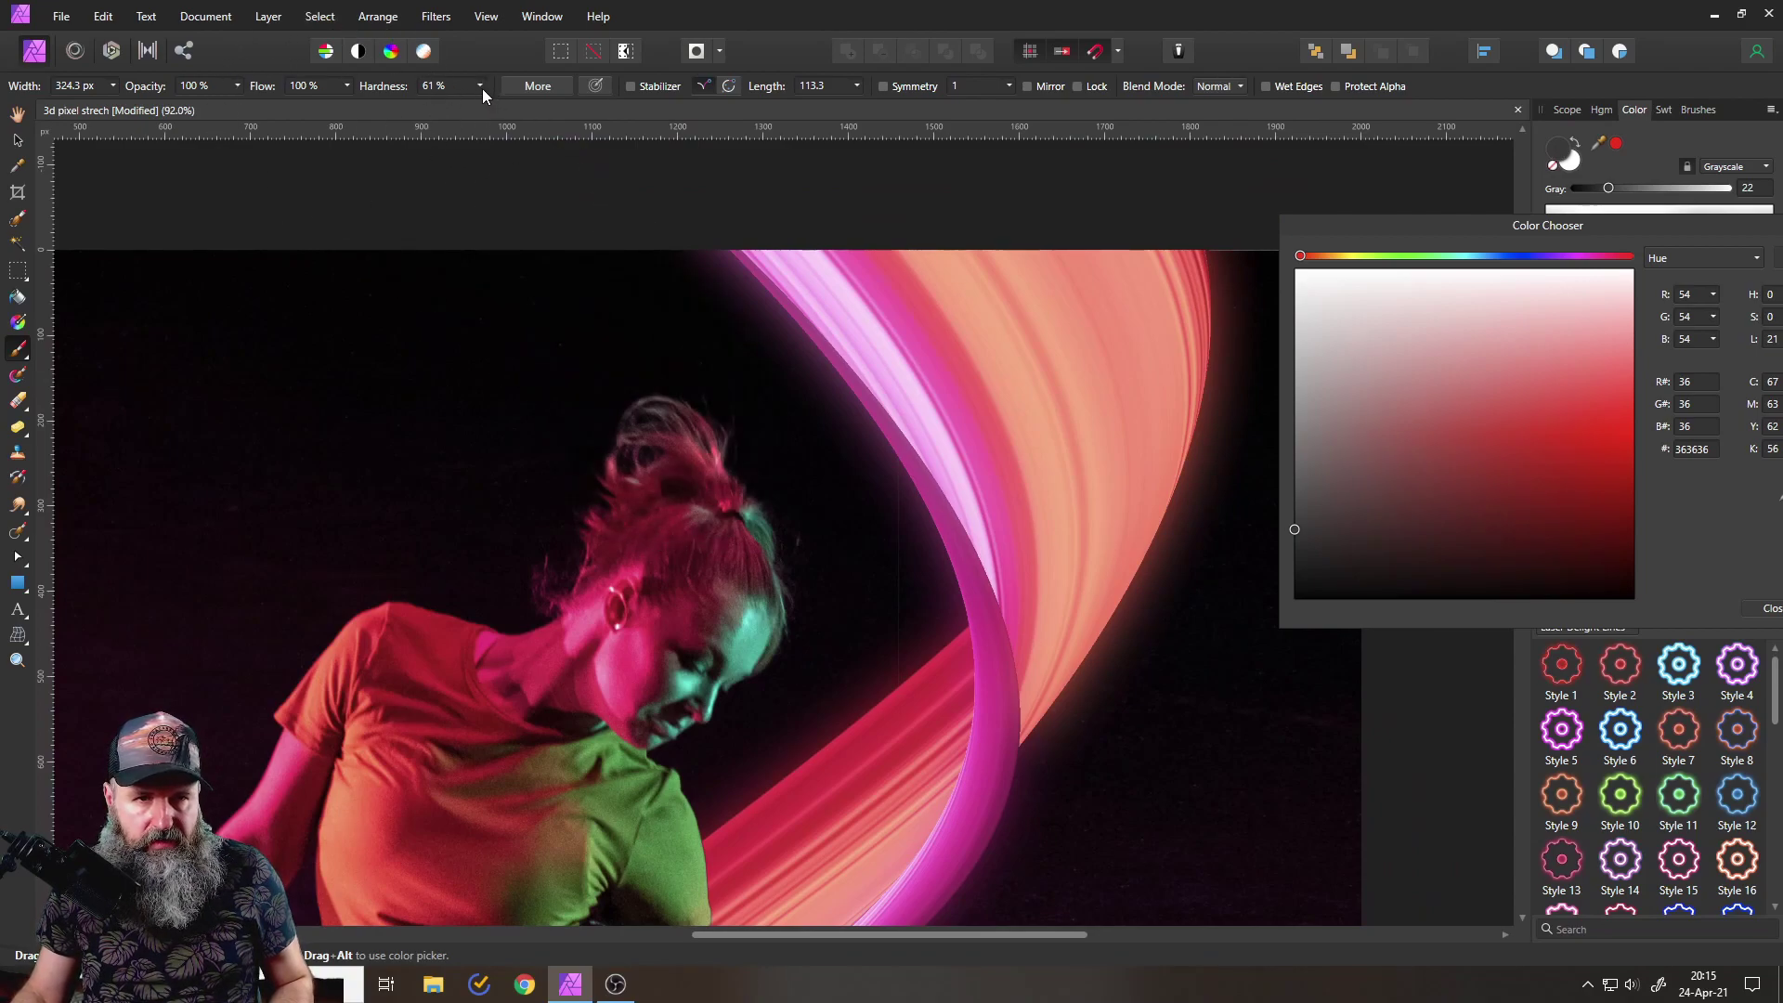
{"action": "left_click_drag", "start_coordinate": [481, 87], "coordinate": [421, 106]}
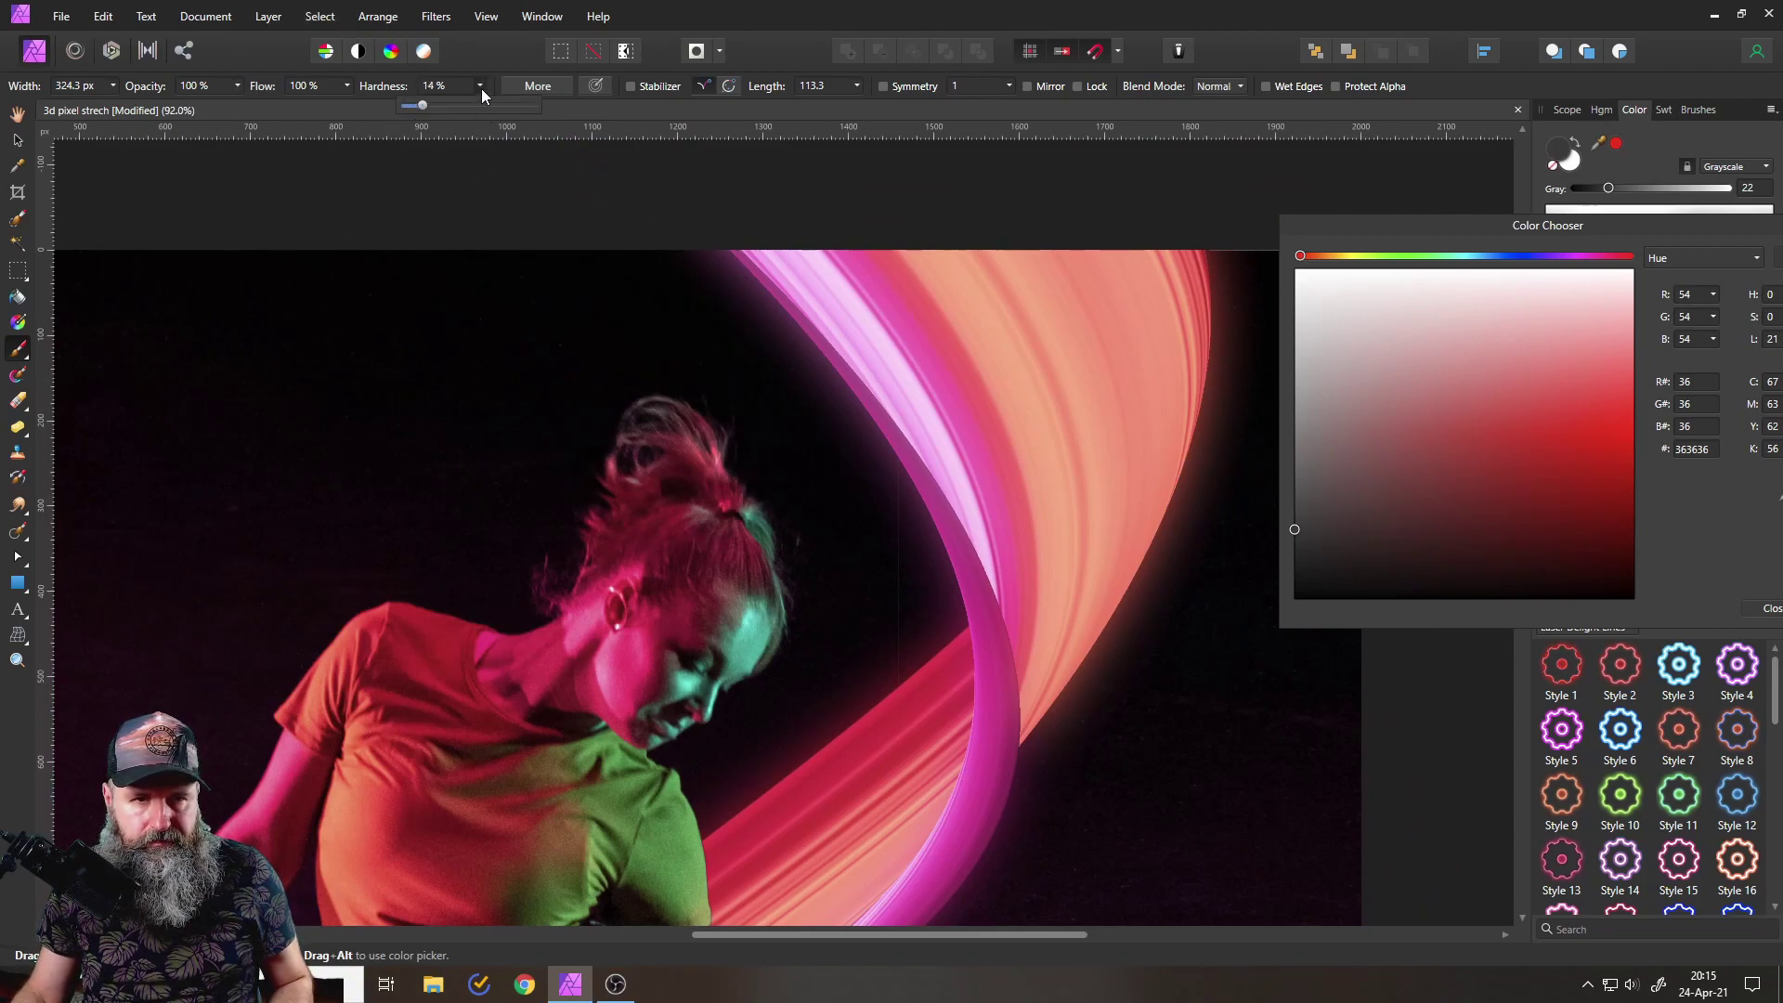
{"action": "left_click", "coordinate": [239, 86]}
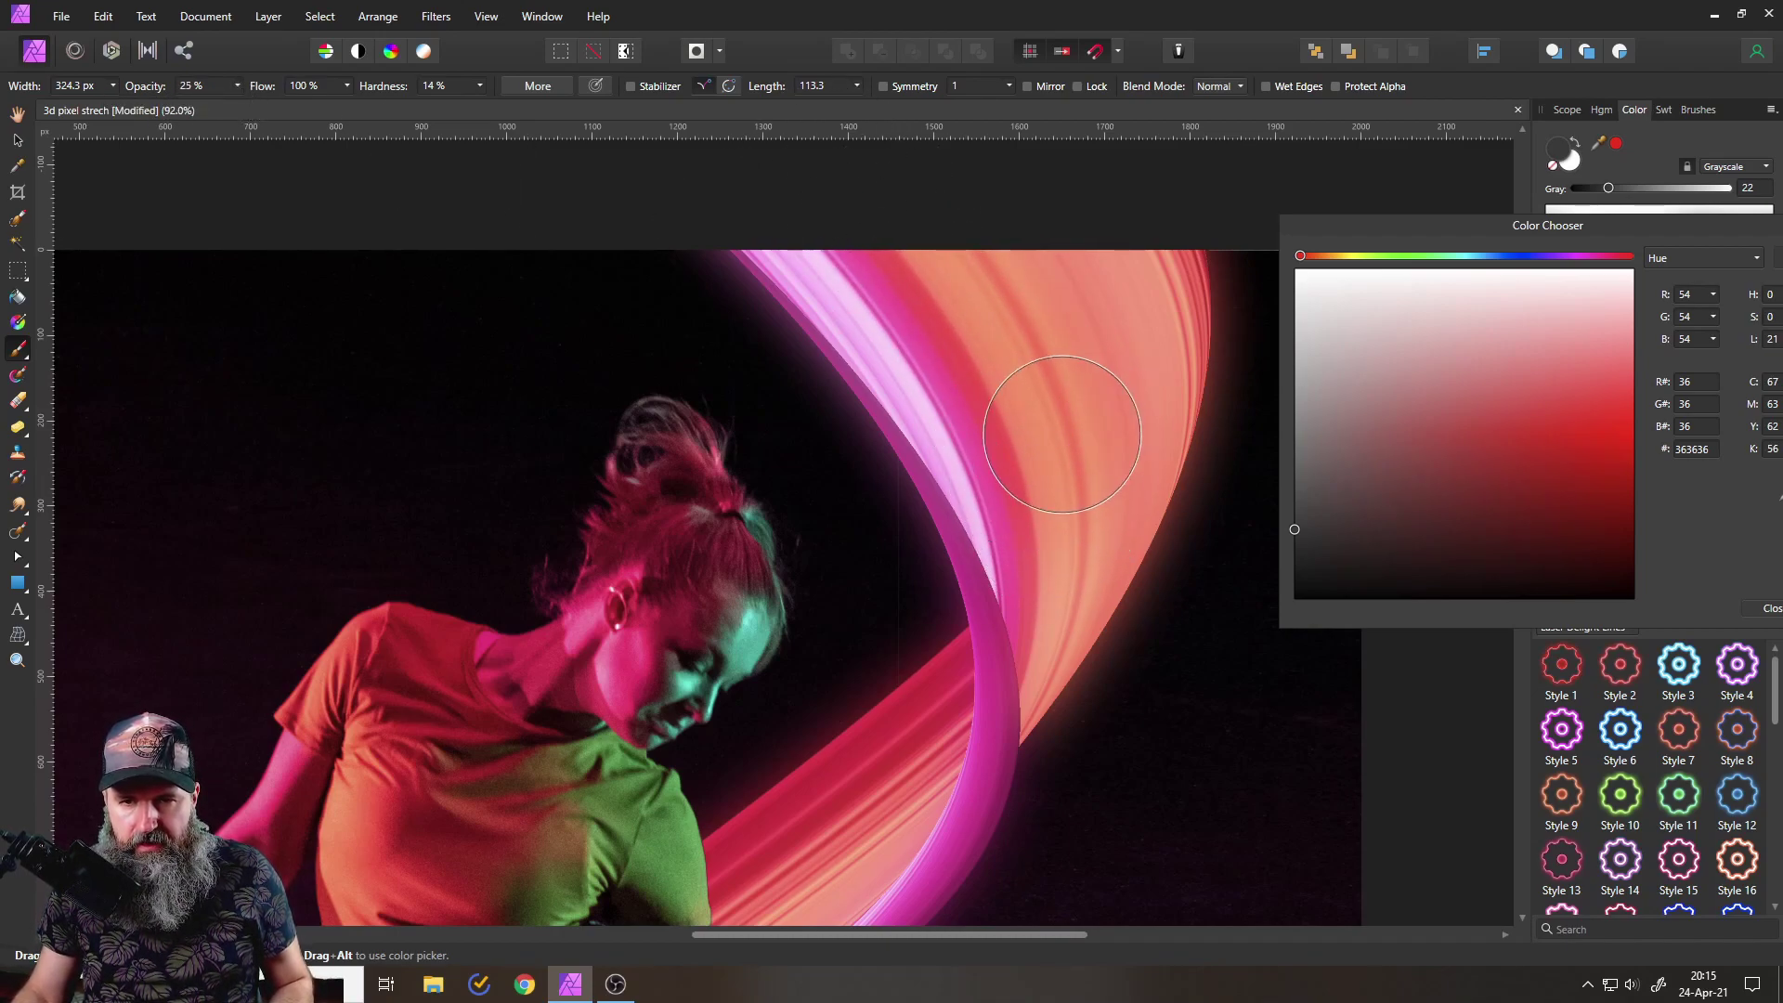
{"action": "scroll", "coordinate": [941, 495], "scroll_direction": "down", "scroll_amount": 4}
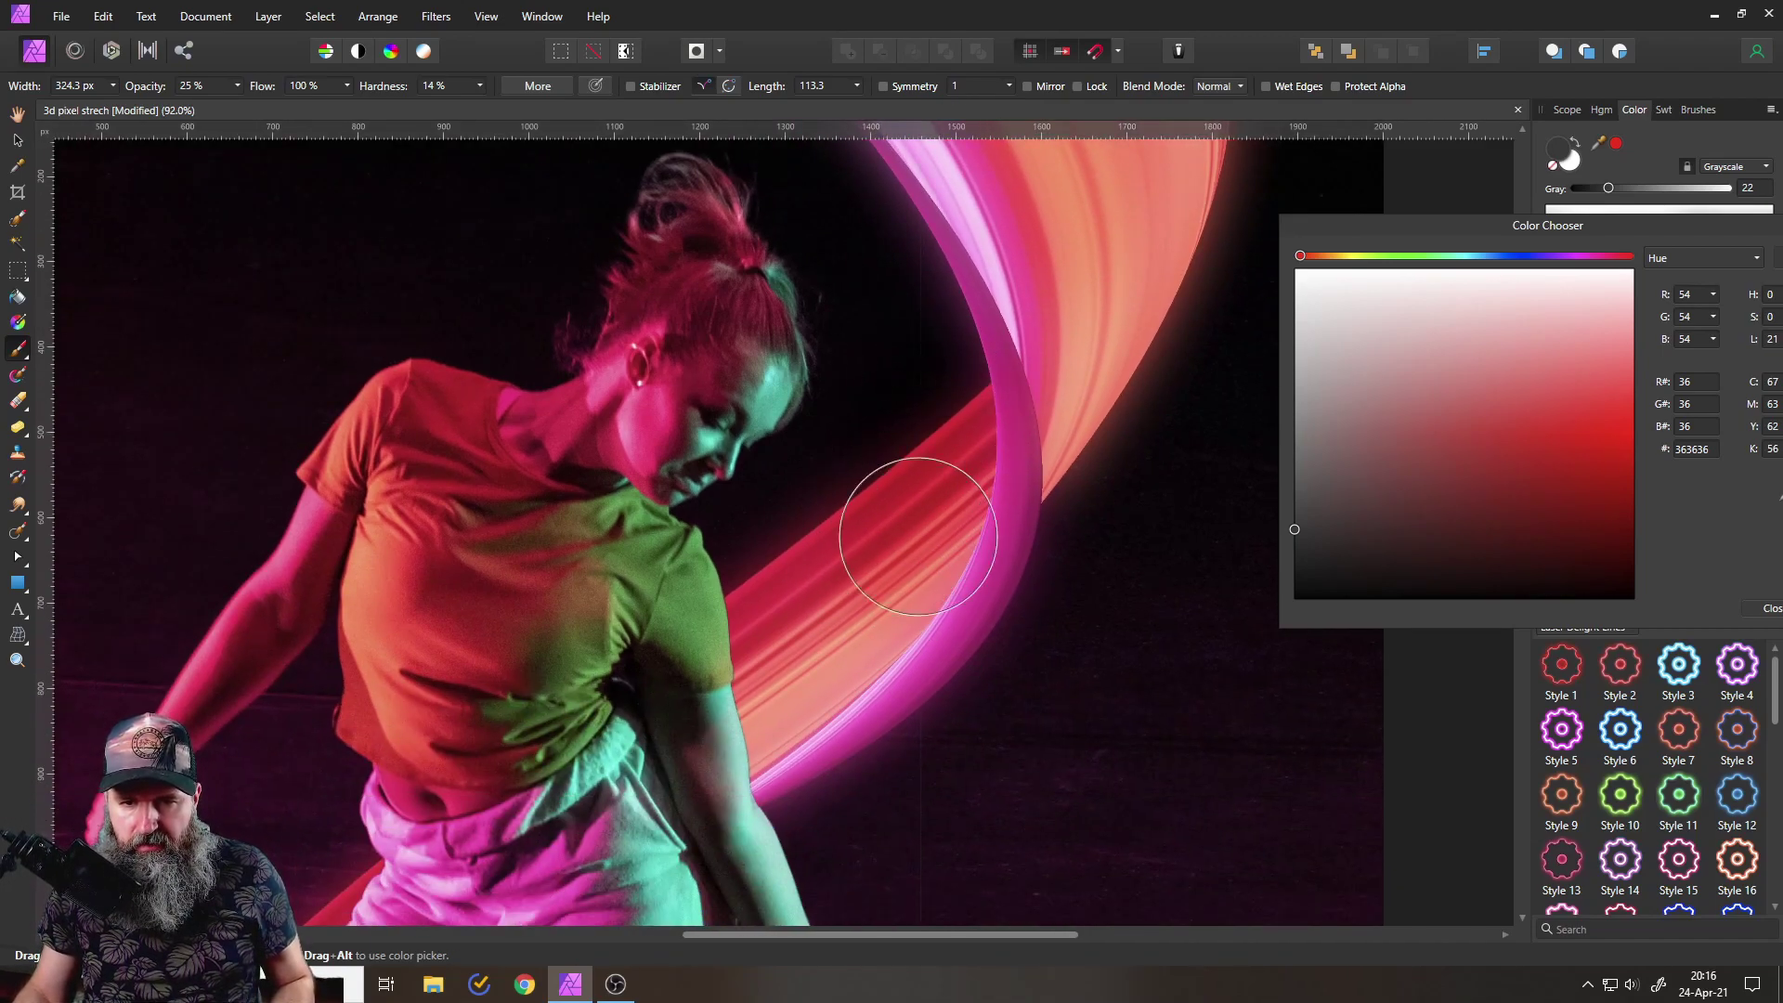
- Try the Erase Brush with hardness 90% and adjust its width
{"action": "left_click", "coordinate": [17, 402]}
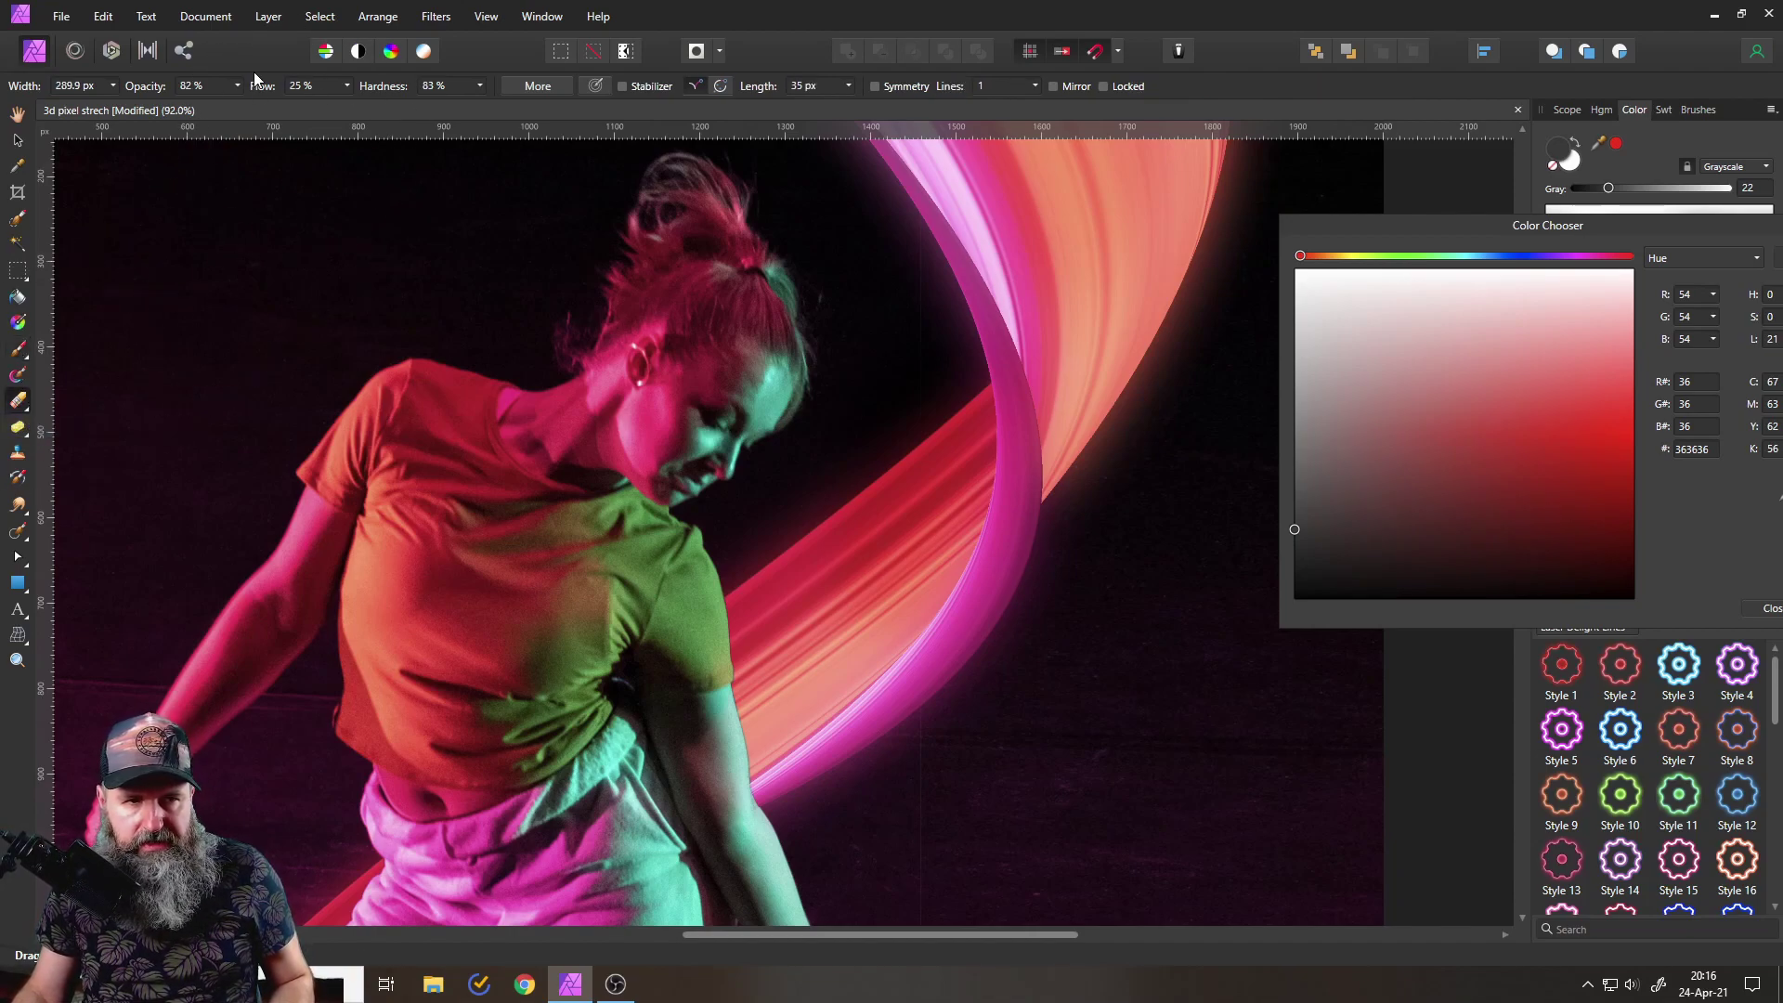
{"action": "left_click", "coordinate": [479, 86]}
{"action": "left_click", "coordinate": [489, 104]}
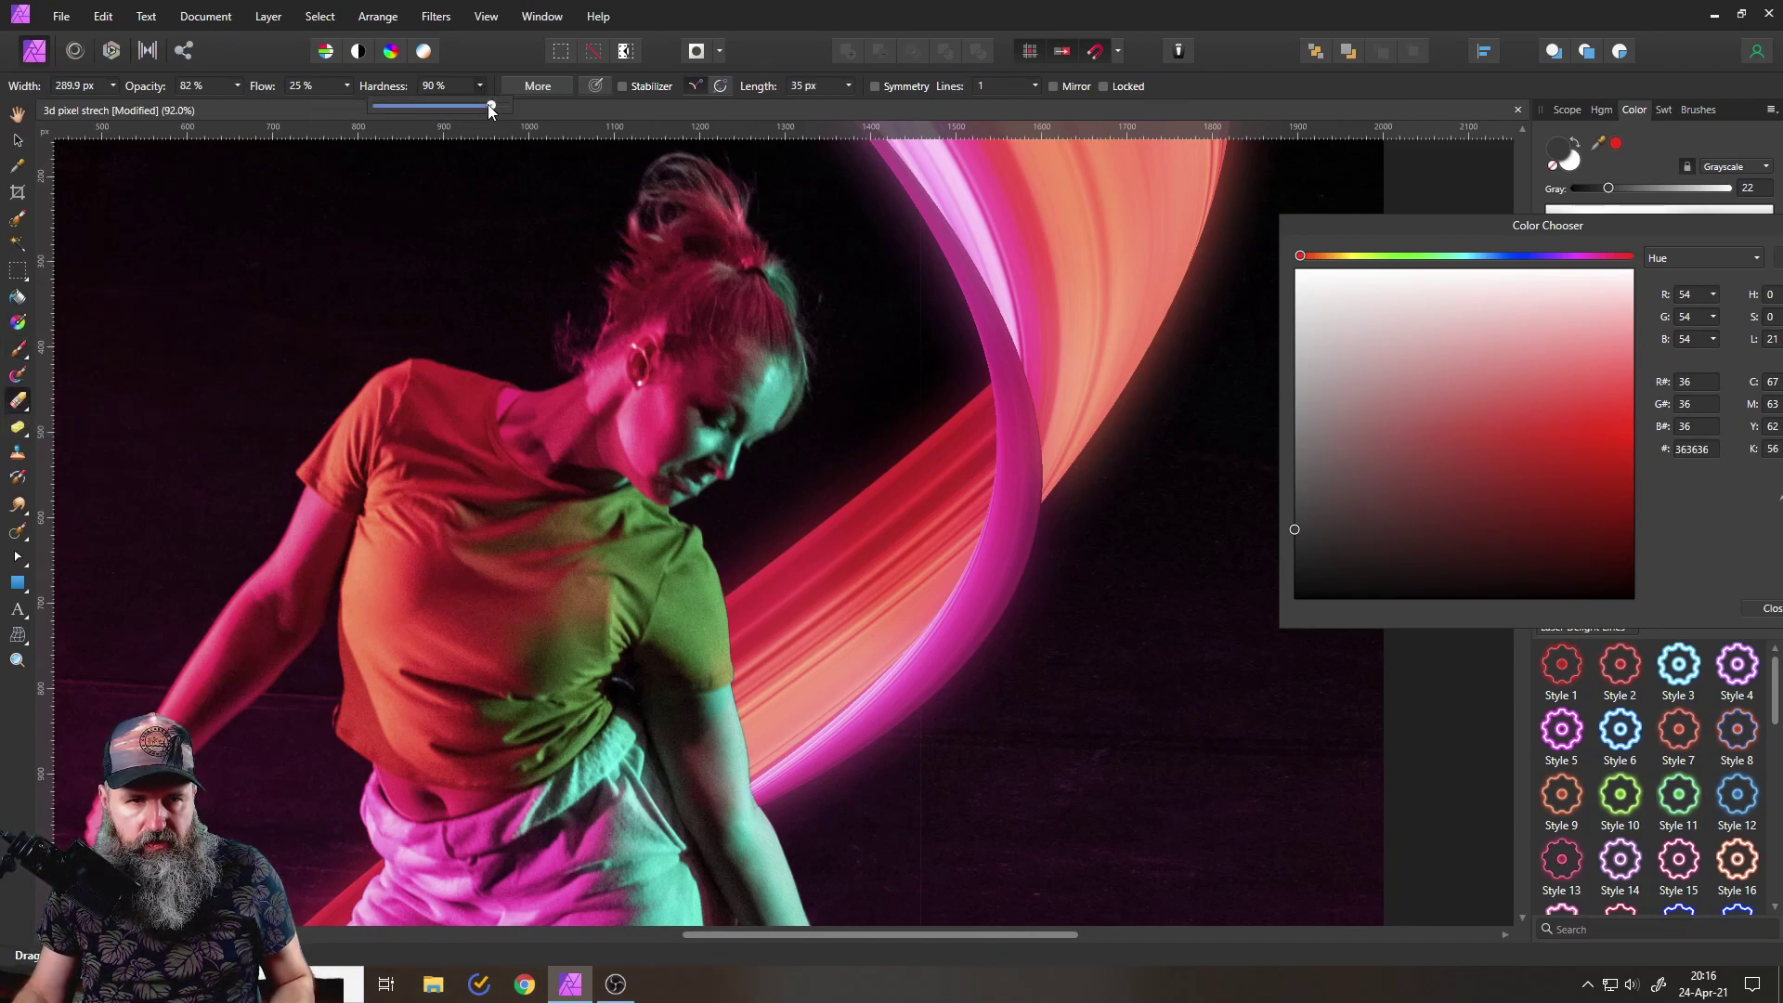
{"action": "left_click", "coordinate": [113, 85]}
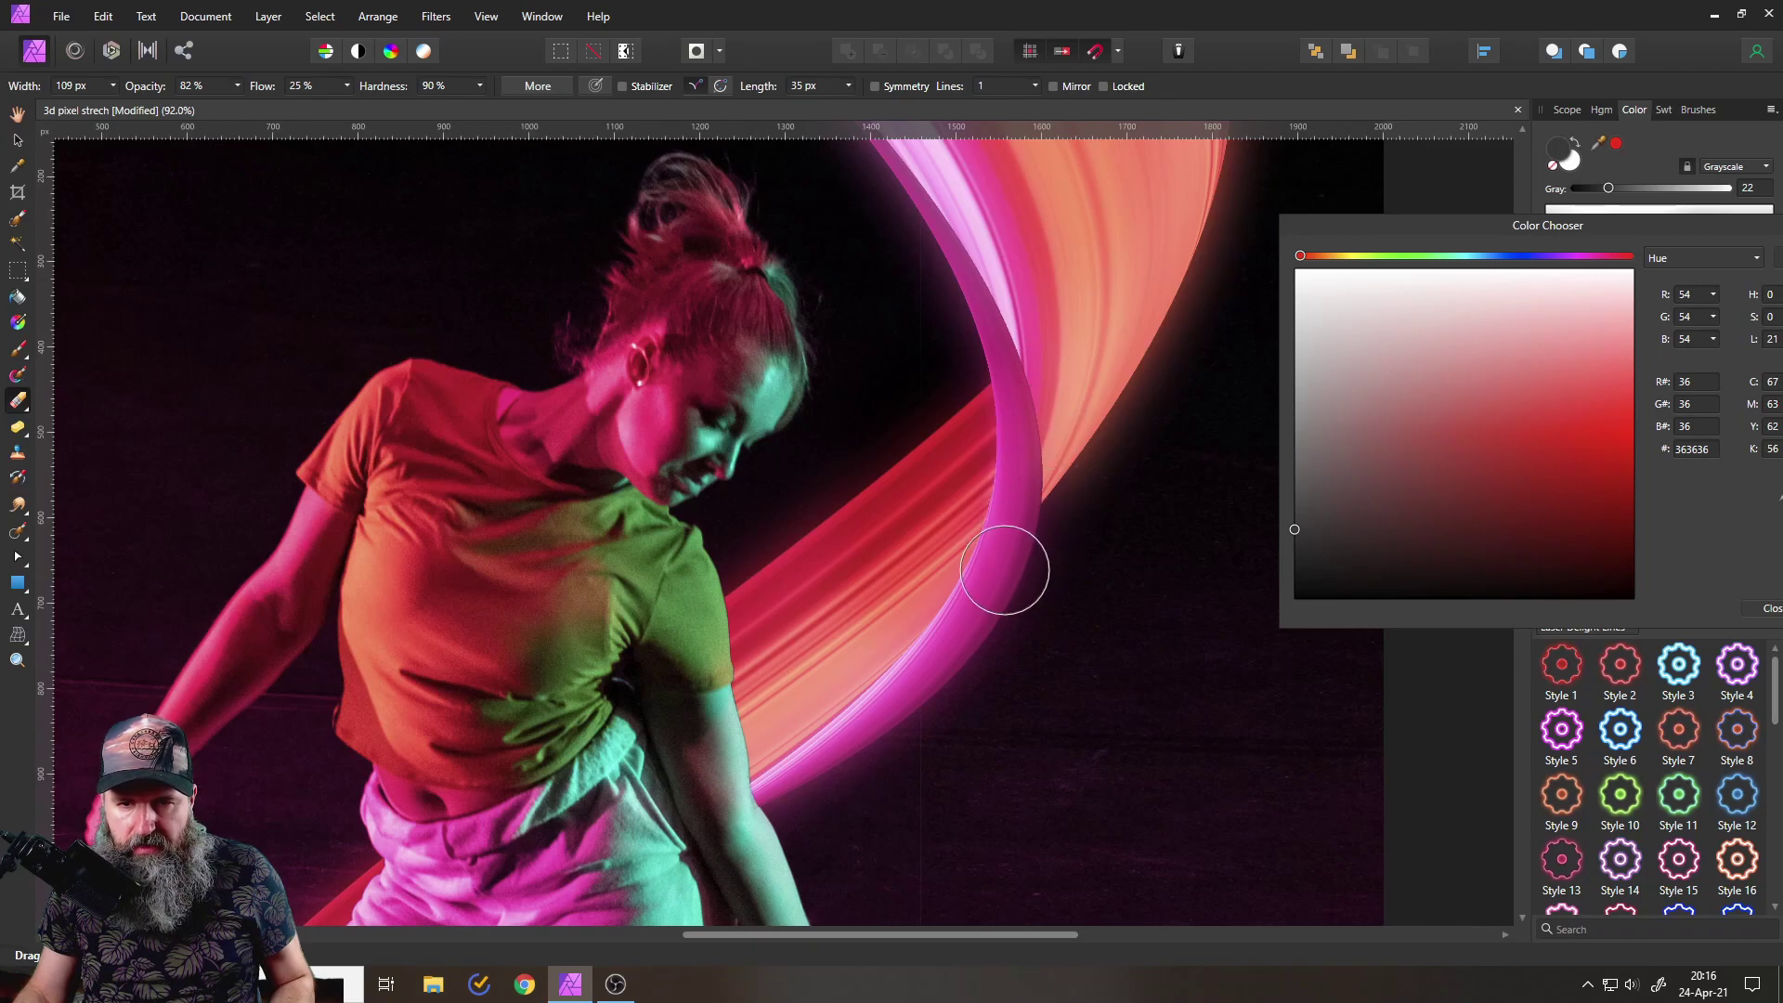
- Return to the Paint Brush and pick the darker grey 313131 for the lower ribbon
{"action": "left_click", "coordinate": [18, 348]}
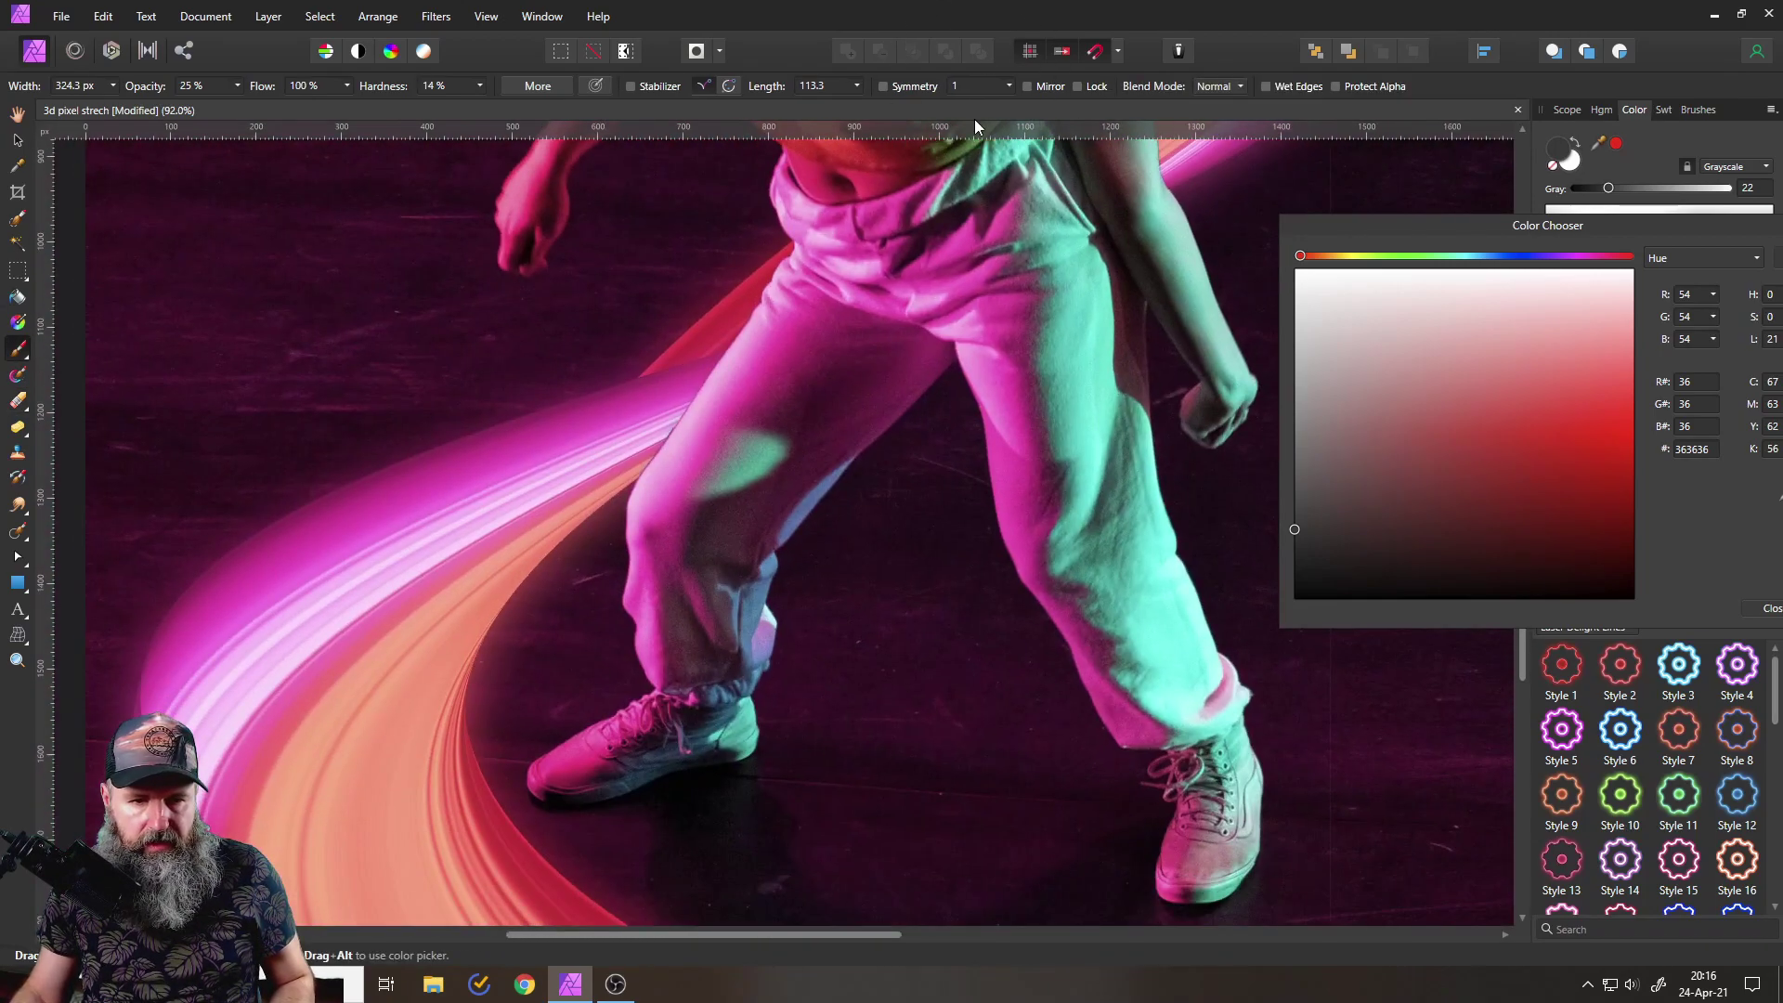
{"action": "scroll", "coordinate": [824, 460], "scroll_direction": "down", "scroll_amount": 3}
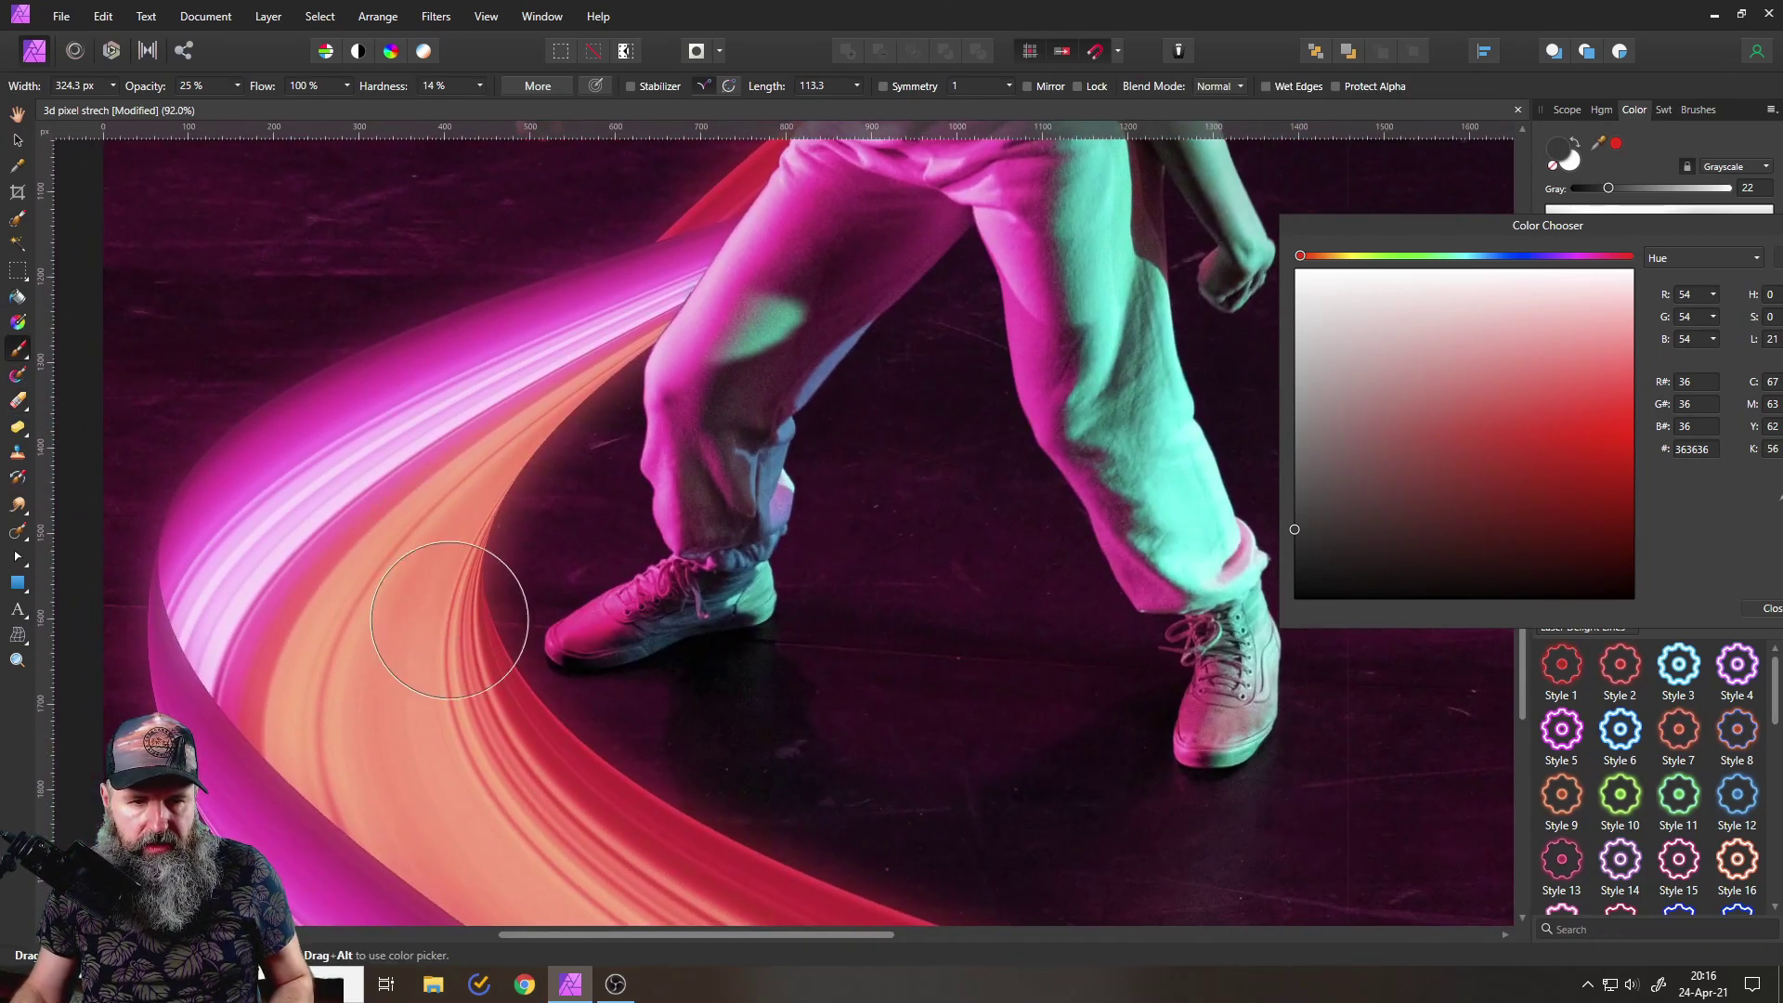
{"action": "scroll", "coordinate": [445, 649], "scroll_direction": "down", "scroll_amount": 5}
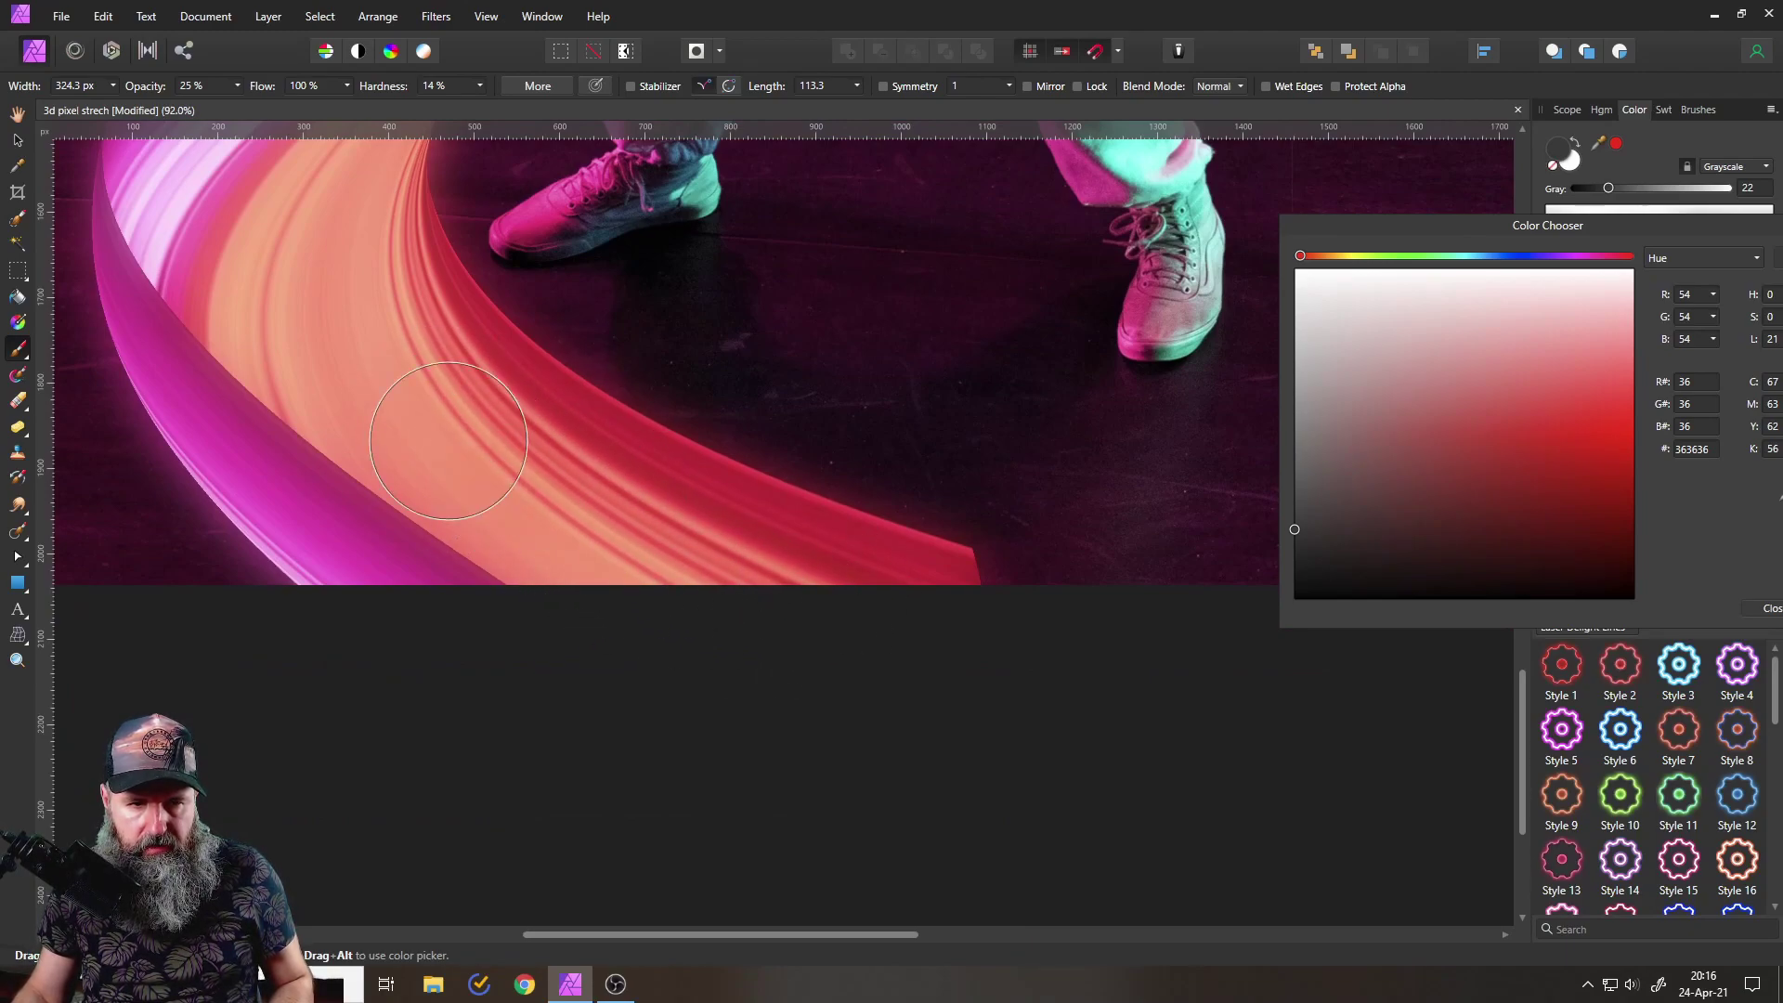
{"action": "left_click", "coordinate": [1295, 535]}
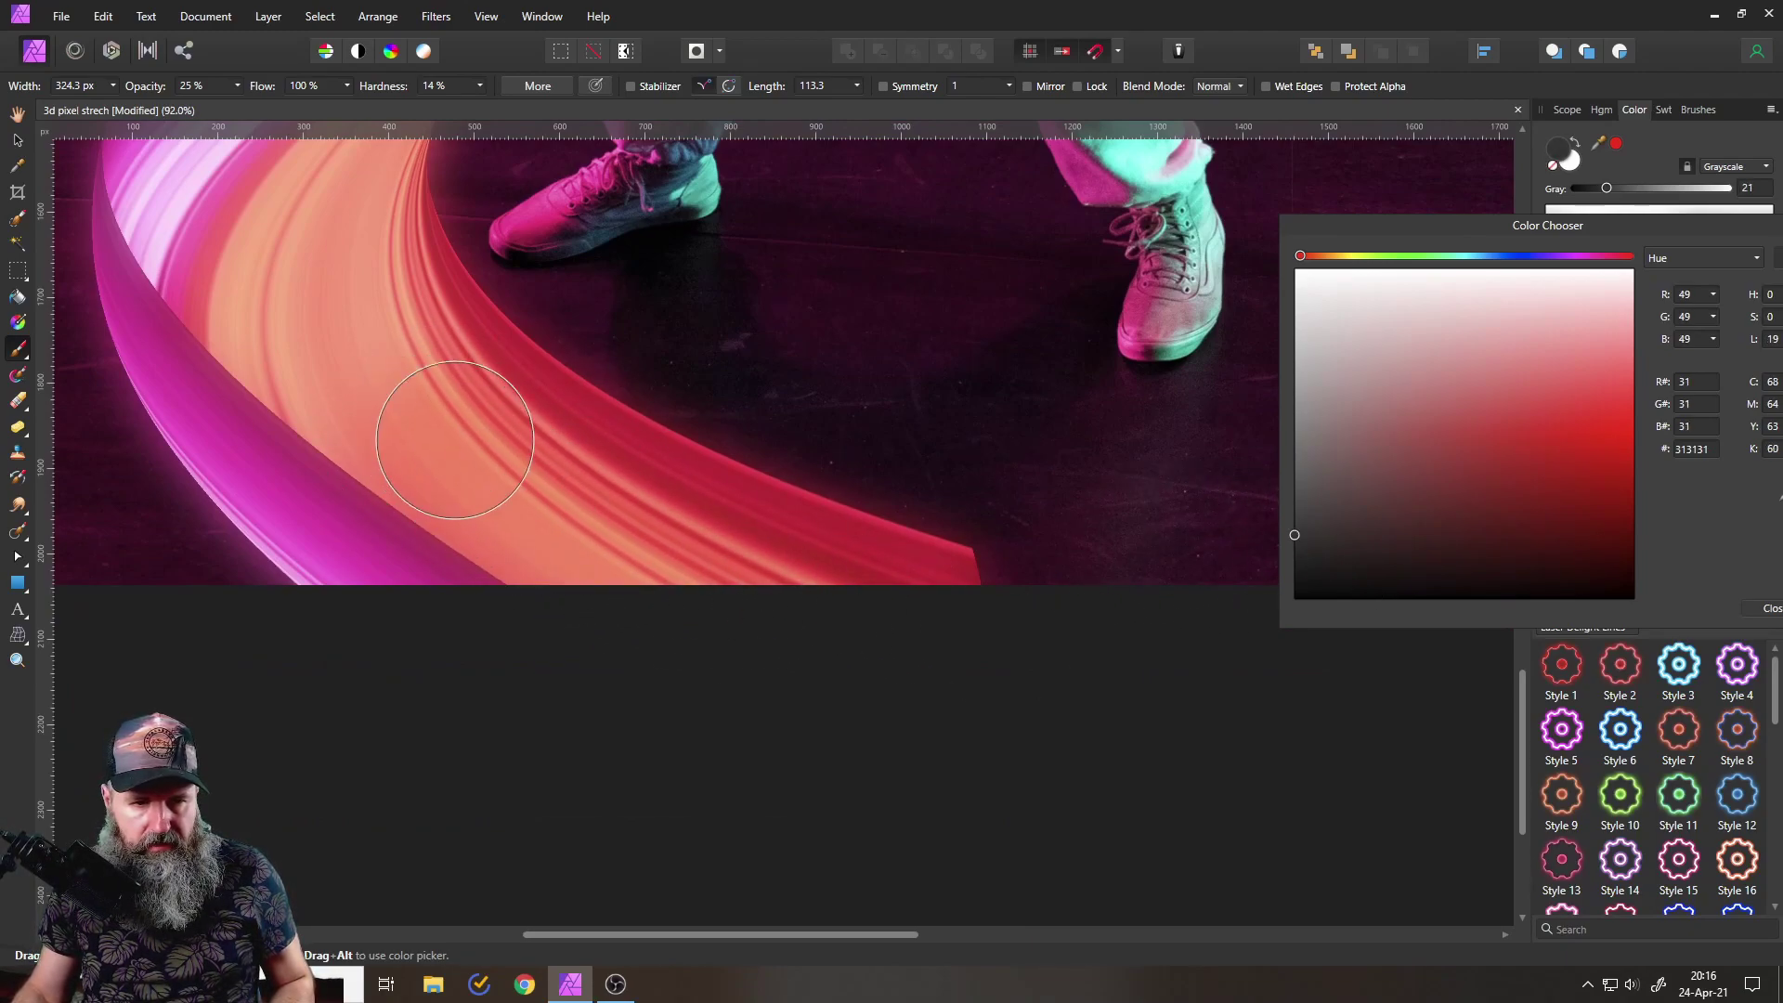
{"action": "scroll", "coordinate": [645, 517], "scroll_direction": "up", "scroll_amount": 2}
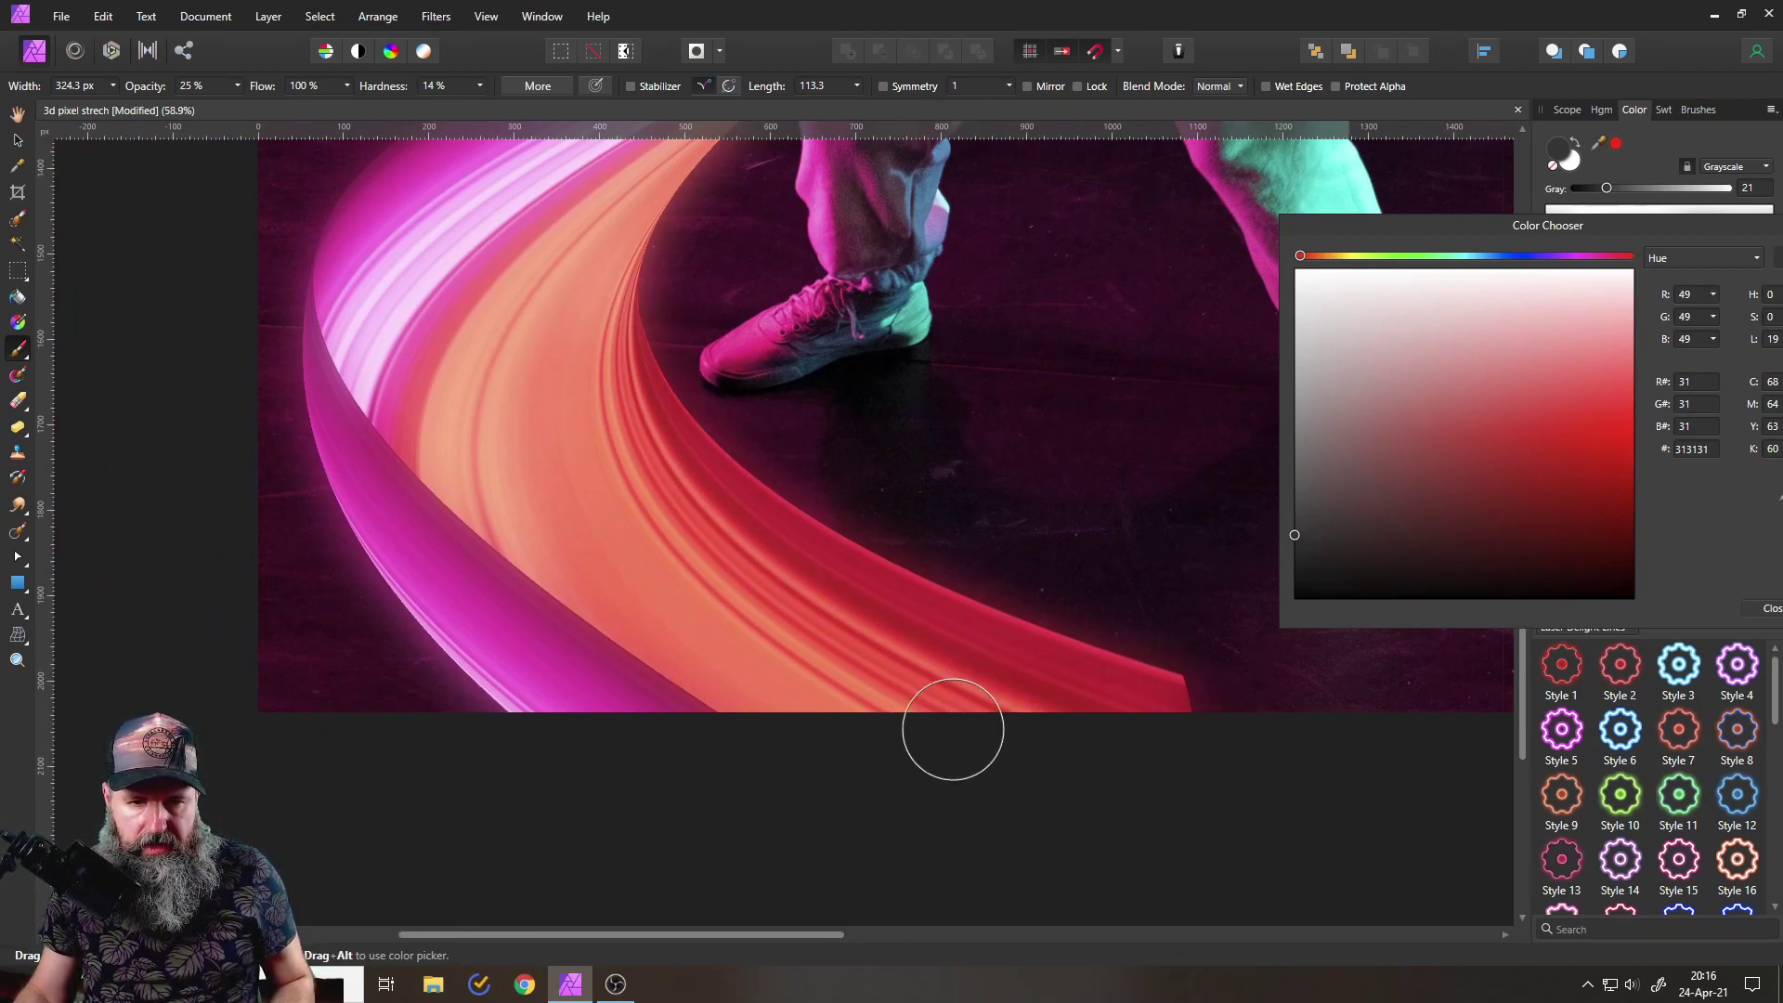
{"action": "scroll", "coordinate": [952, 729], "scroll_direction": "down", "scroll_amount": 2}
{"action": "scroll", "coordinate": [952, 729], "scroll_direction": "down", "scroll_amount": 2}
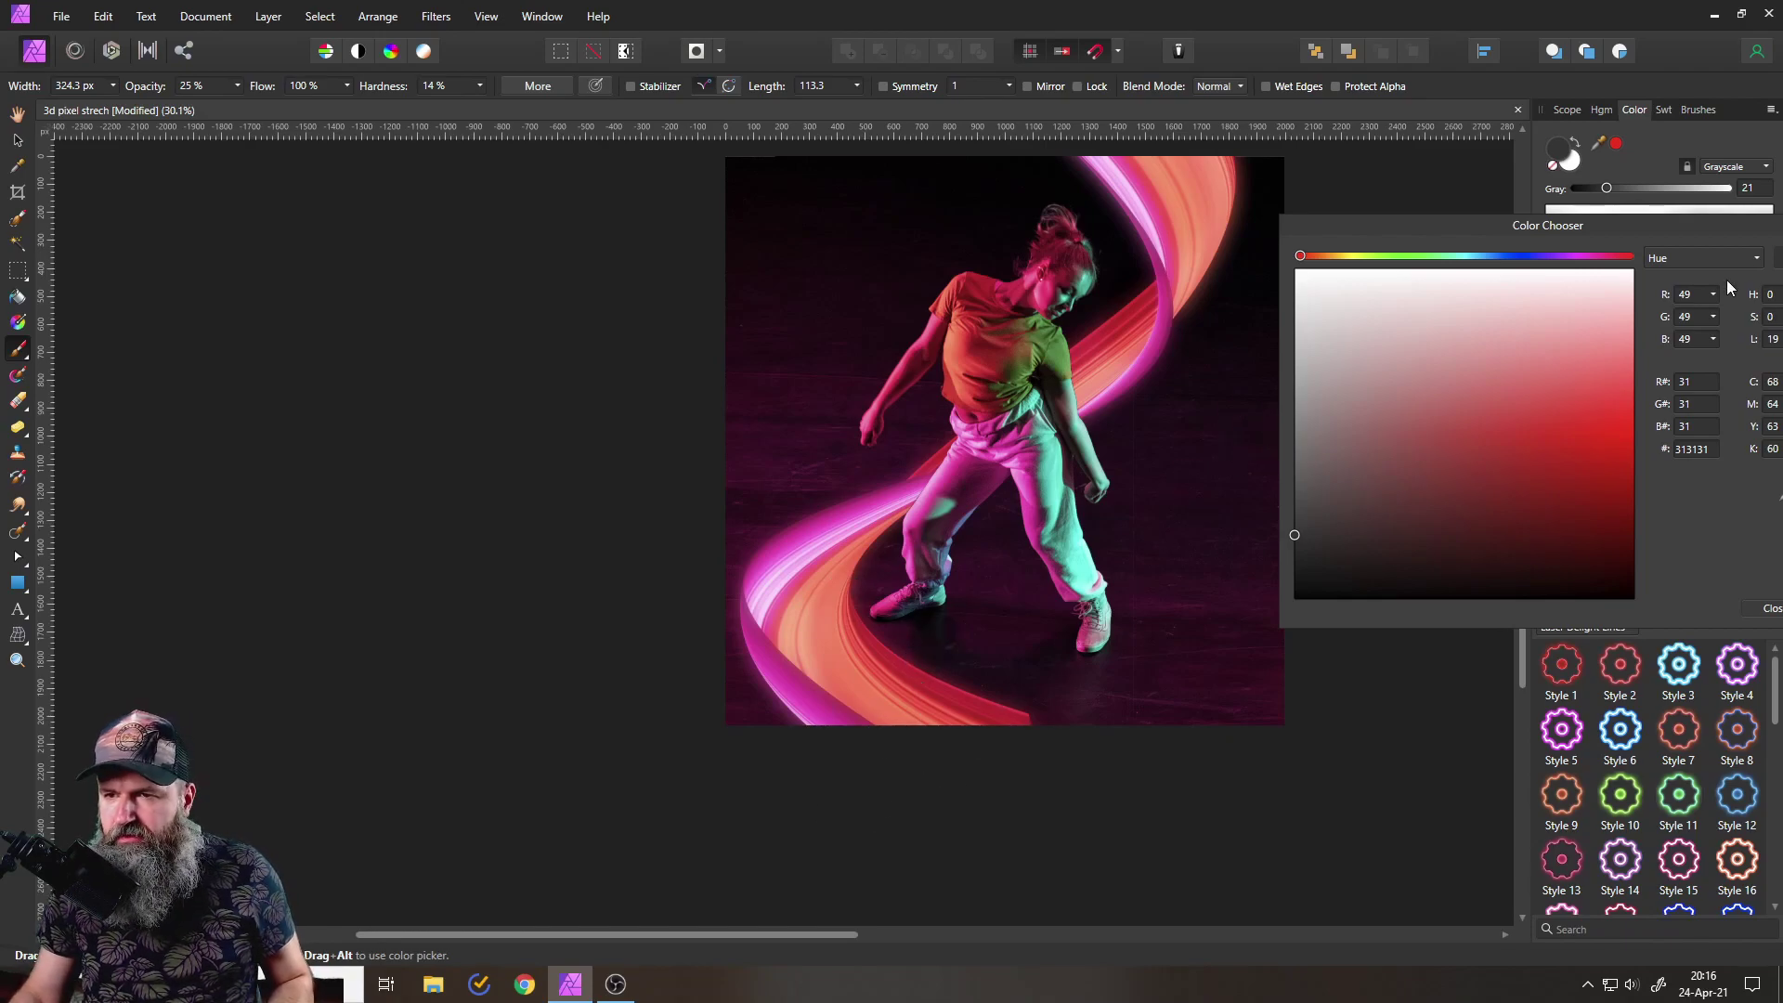
- Move the Color Chooser off the layer list and close it
{"action": "left_click_drag", "start_coordinate": [1576, 239], "coordinate": [1181, 303]}
{"action": "left_click", "coordinate": [1379, 675]}
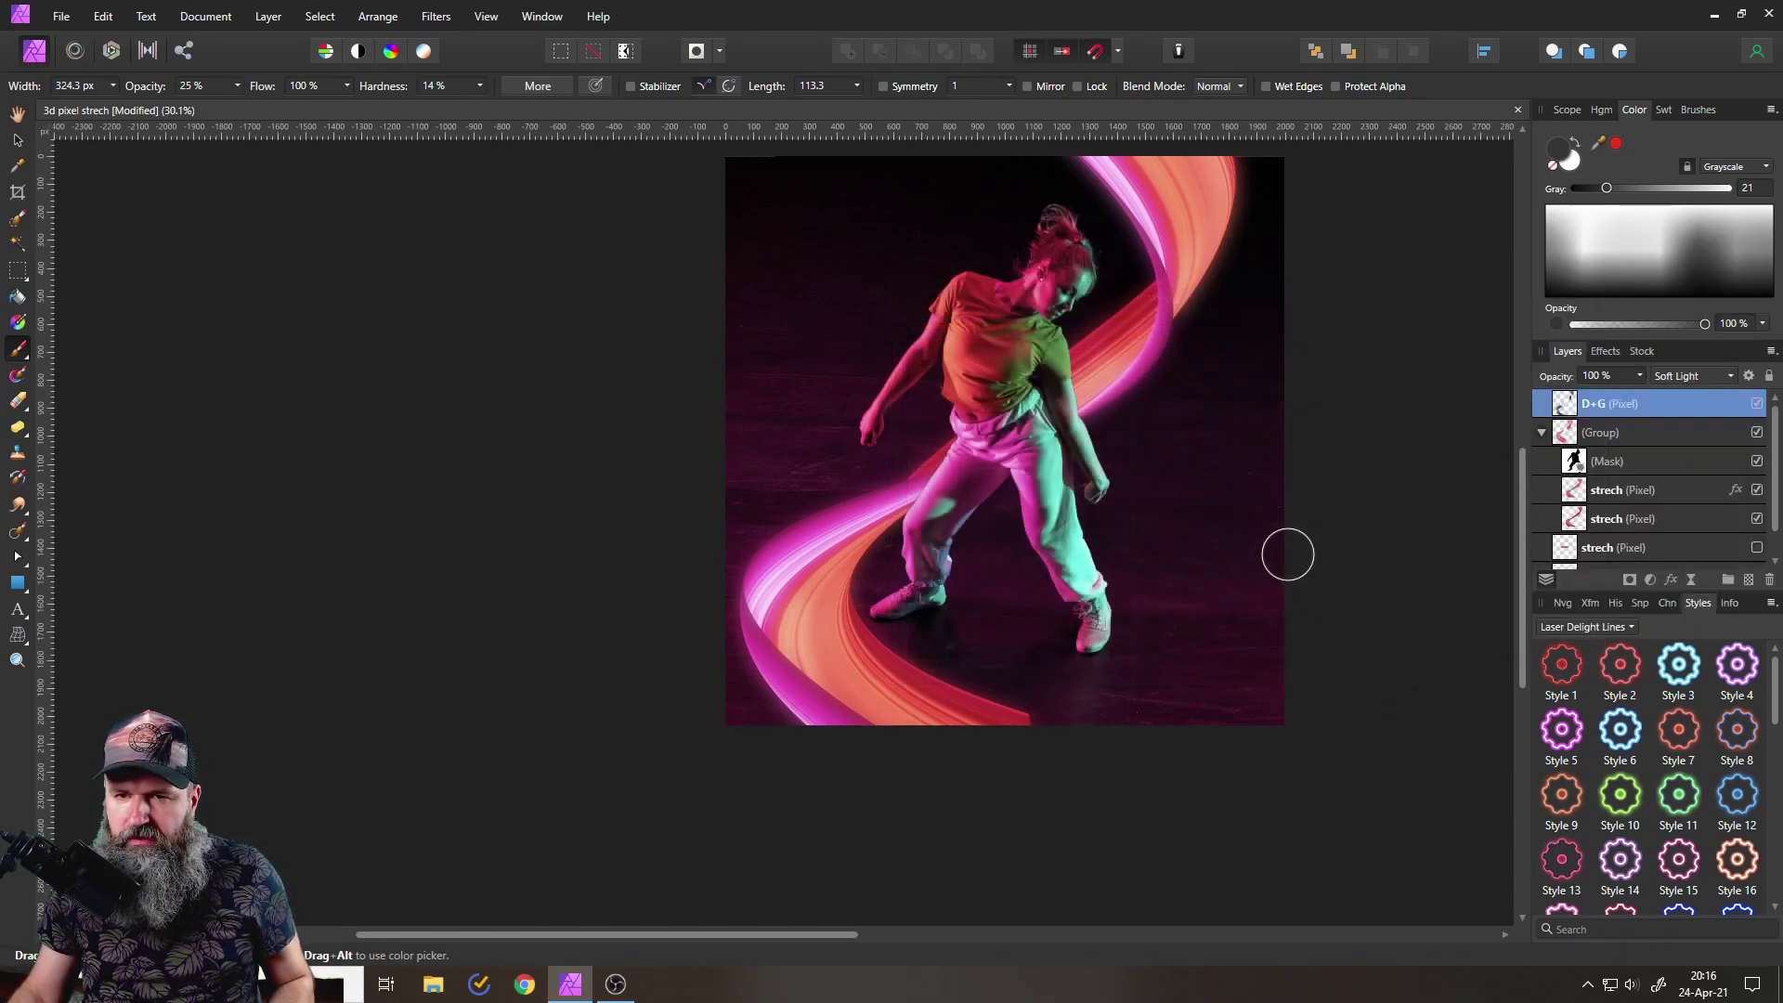
{"action": "scroll", "coordinate": [1290, 549], "scroll_direction": "up", "scroll_amount": 3}
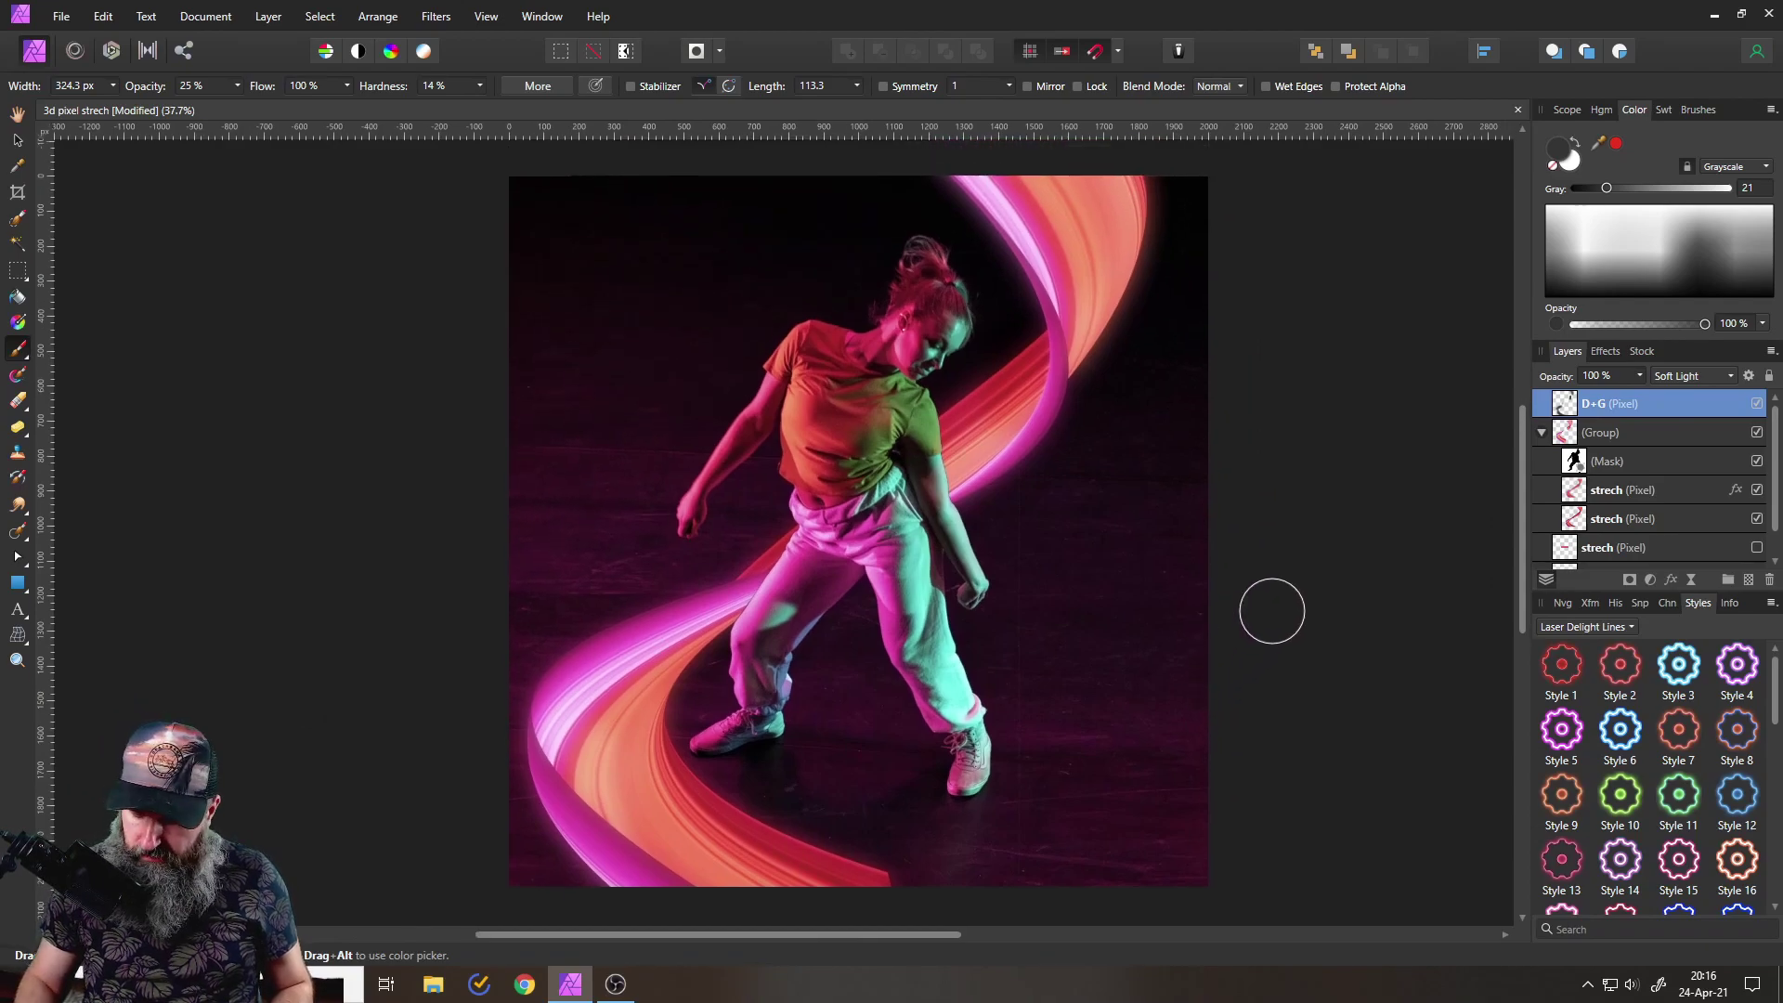
{"action": "scroll", "coordinate": [1270, 609], "scroll_direction": "right", "scroll_amount": 2}
- Toggle the Soft Light D+G layer off and on three times to compare, leaving it visible
{"action": "left_click", "coordinate": [1756, 407]}
{"action": "left_click", "coordinate": [1760, 407]}
{"action": "left_click", "coordinate": [1760, 406]}
{"action": "left_click", "coordinate": [1760, 407]}
{"action": "left_click", "coordinate": [1760, 406]}
{"action": "left_click", "coordinate": [1760, 407]}
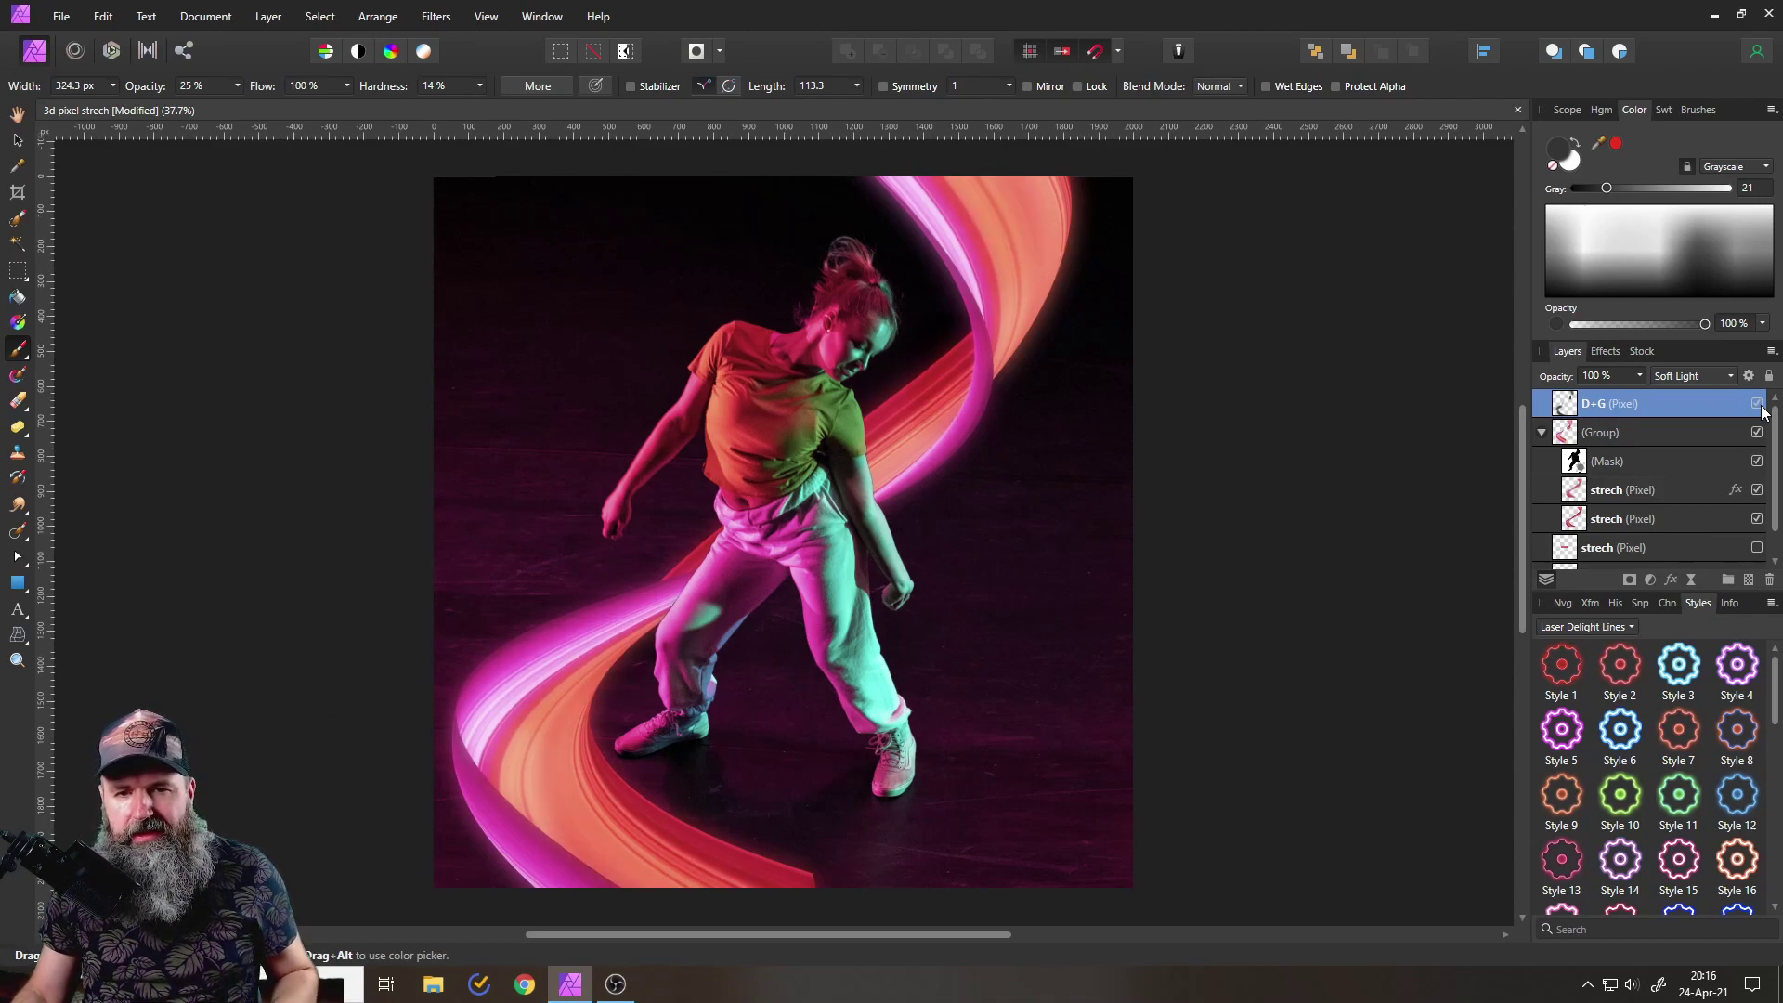